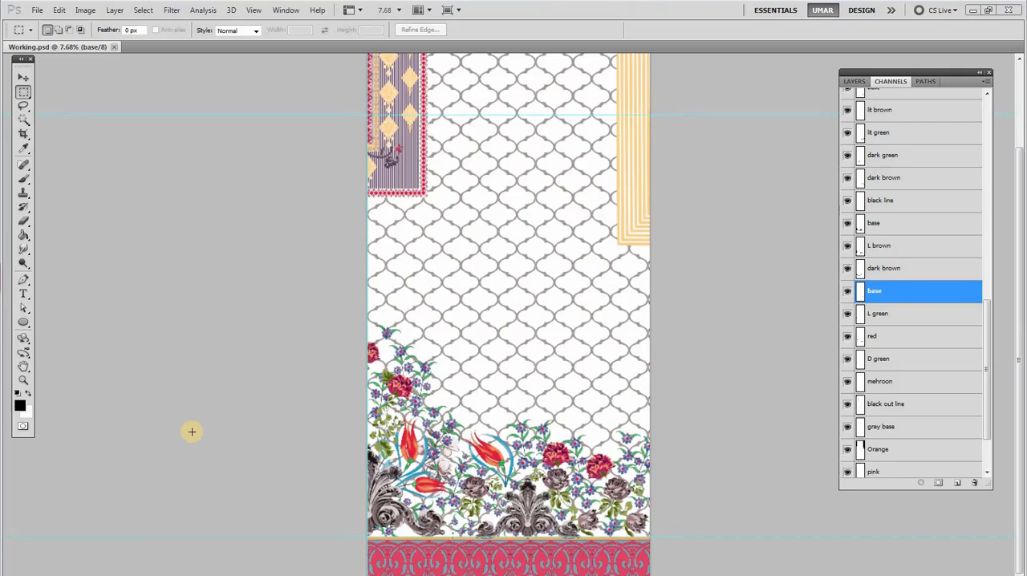
Hide the channels from black out line down to D purpal
{"action": "left_click_drag", "start_coordinate": [985, 358], "coordinate": [974, 399]}
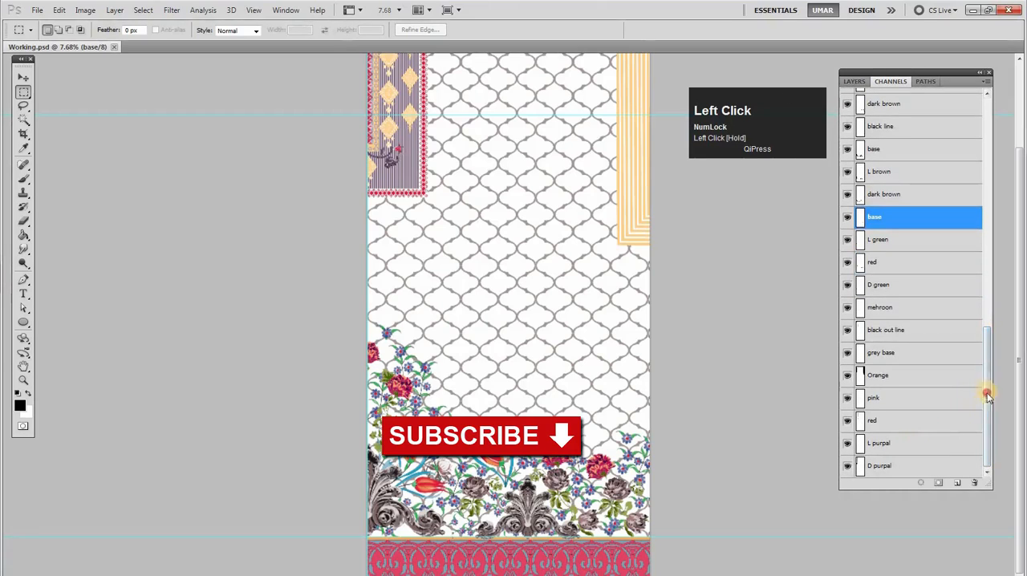
{"action": "left_click", "coordinate": [847, 356]}
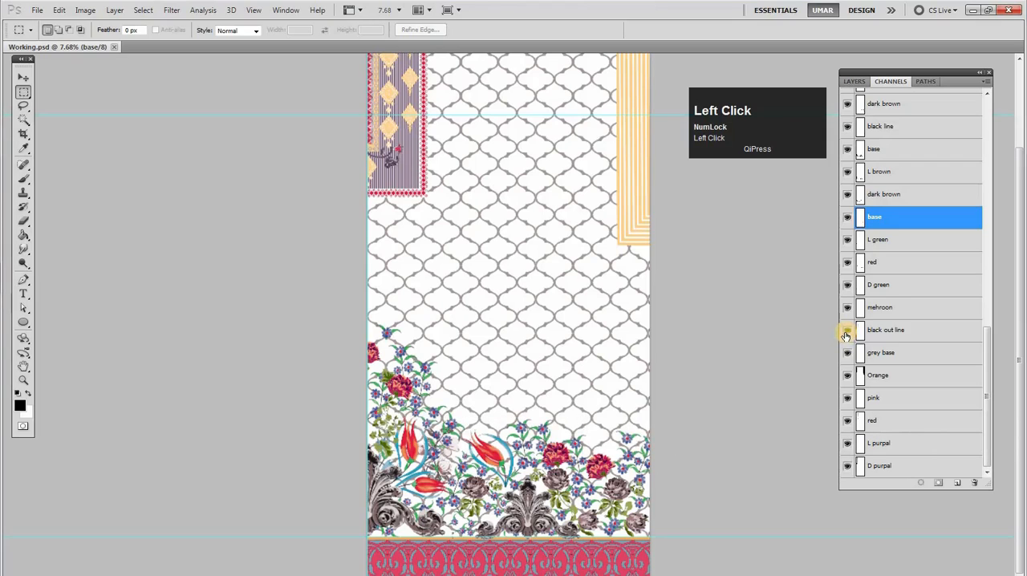
{"action": "left_click", "coordinate": [879, 308]}
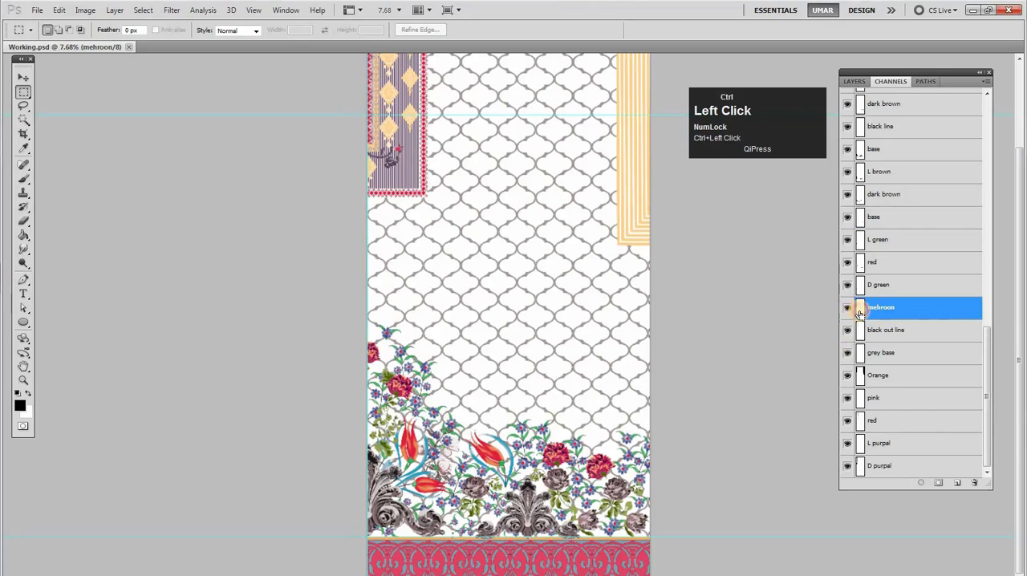
{"action": "key", "text": "ctrl+d"}
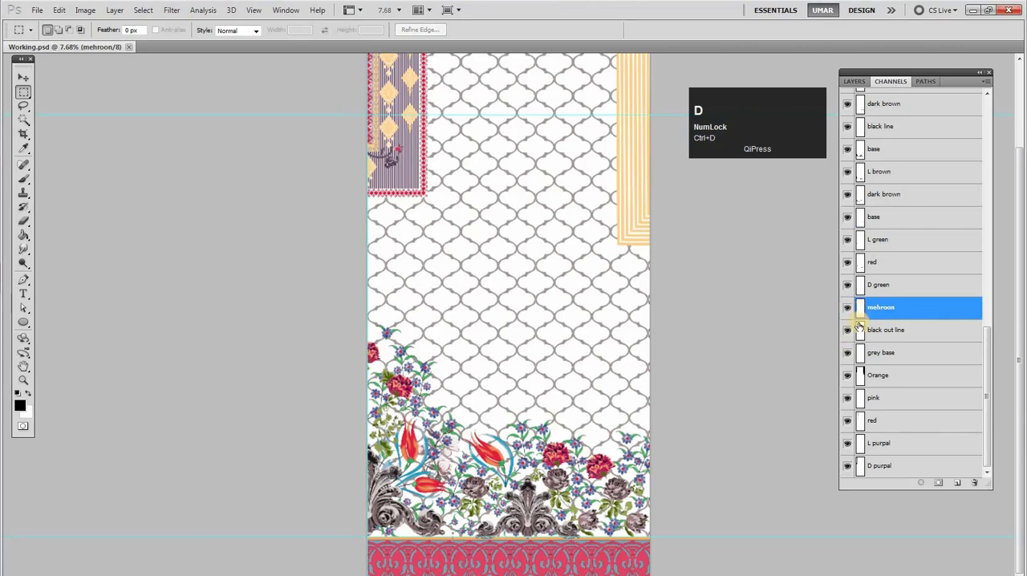
{"action": "left_click_drag", "start_coordinate": [848, 335], "coordinate": [856, 470]}
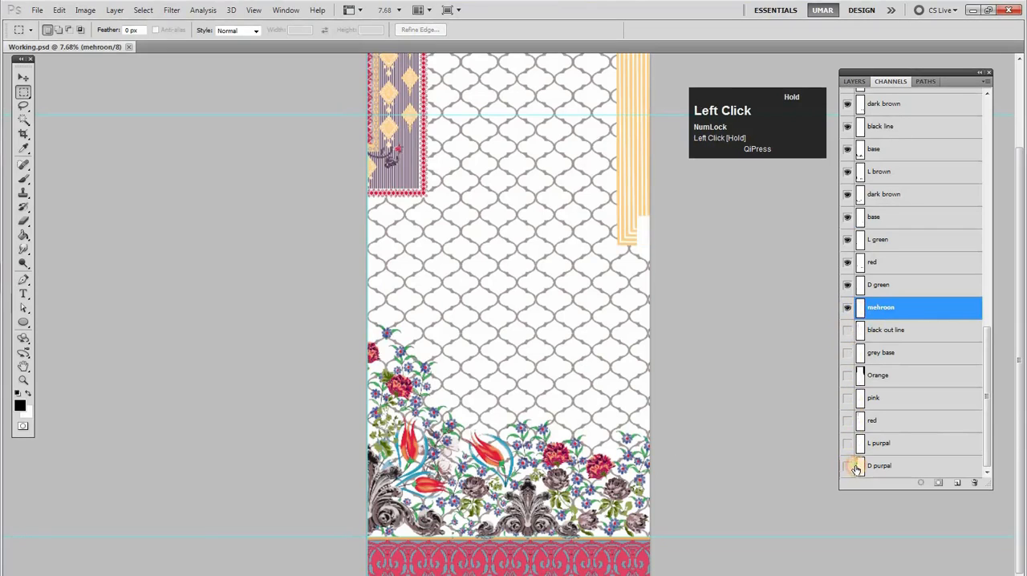
Check what the mehroon channel contributes to the roses by hiding and reshowing it and comparing the artwork
{"action": "left_click", "coordinate": [883, 286]}
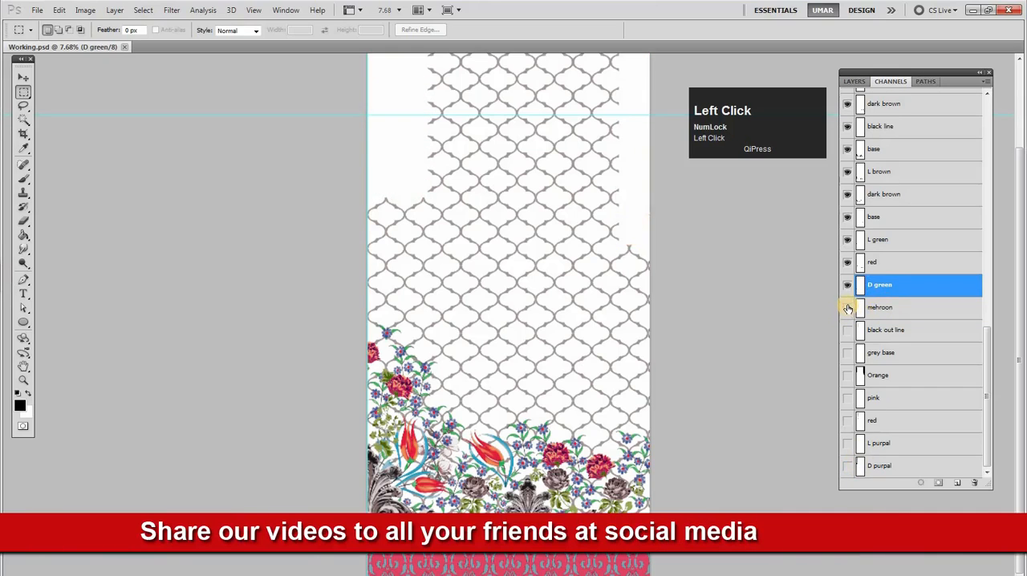
{"action": "left_click", "coordinate": [848, 307]}
{"action": "mouse_move", "coordinate": [849, 307]}
{"action": "left_mouse_down"}
{"action": "mouse_move", "coordinate": [847, 226]}
{"action": "mouse_move", "coordinate": [847, 310]}
{"action": "left_mouse_up"}
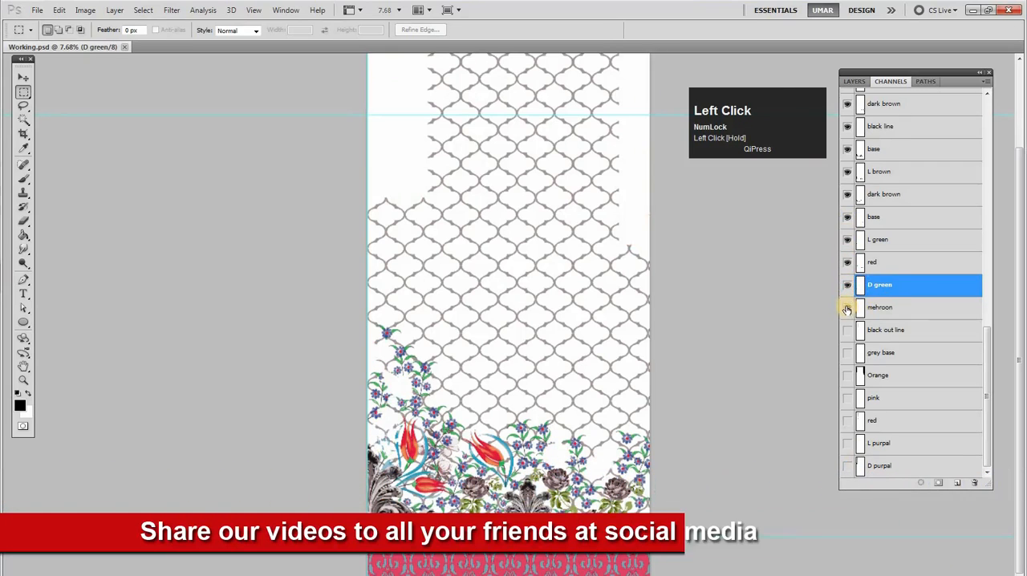
{"action": "left_click", "coordinate": [847, 310]}
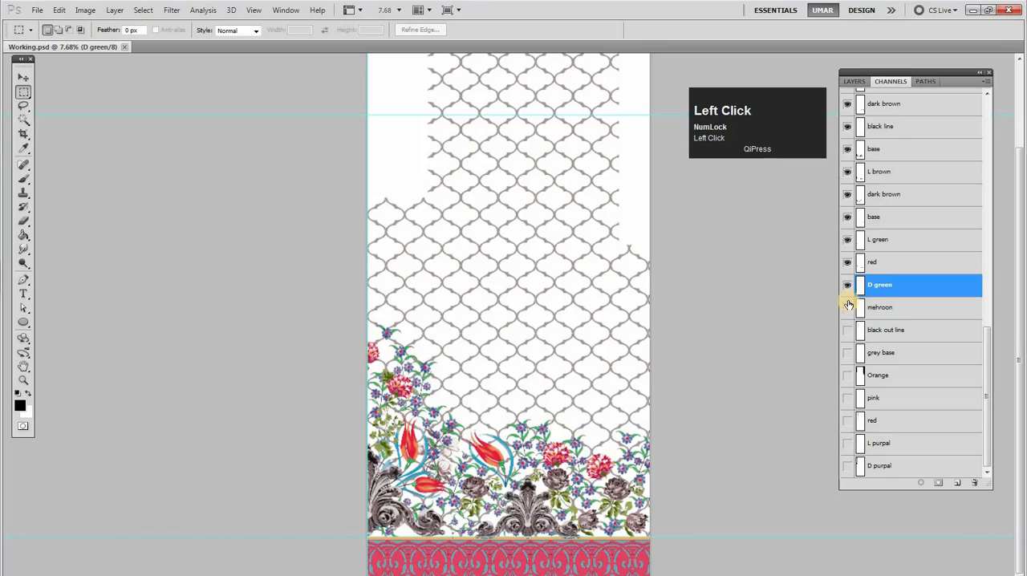
{"action": "left_click", "coordinate": [849, 310]}
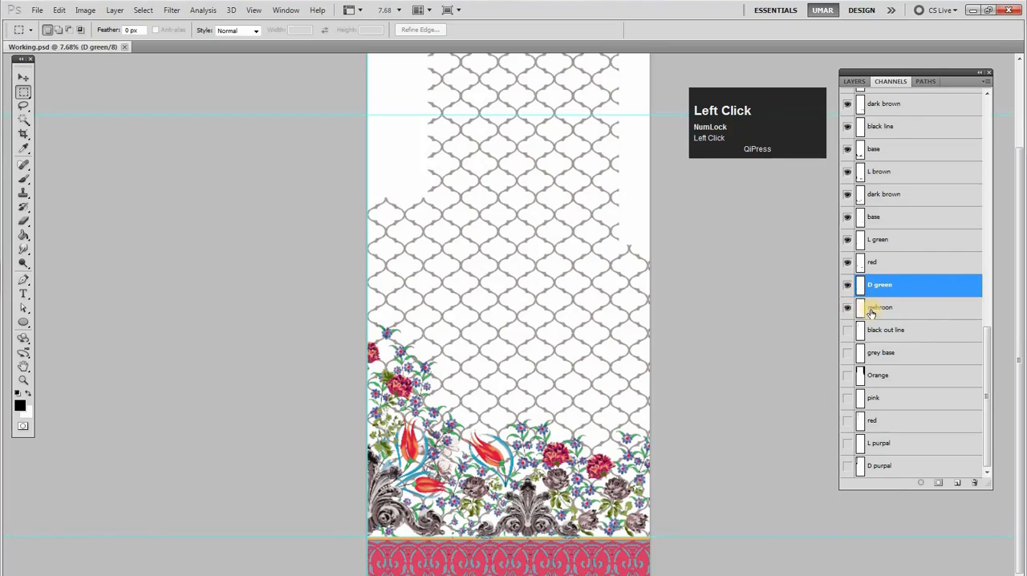
Load a combined selection from the mehroon, D green, red, L green and lower base channels
{"action": "left_click", "coordinate": [864, 313]}
{"action": "left_click", "coordinate": [861, 314], "text": "ctrl"}
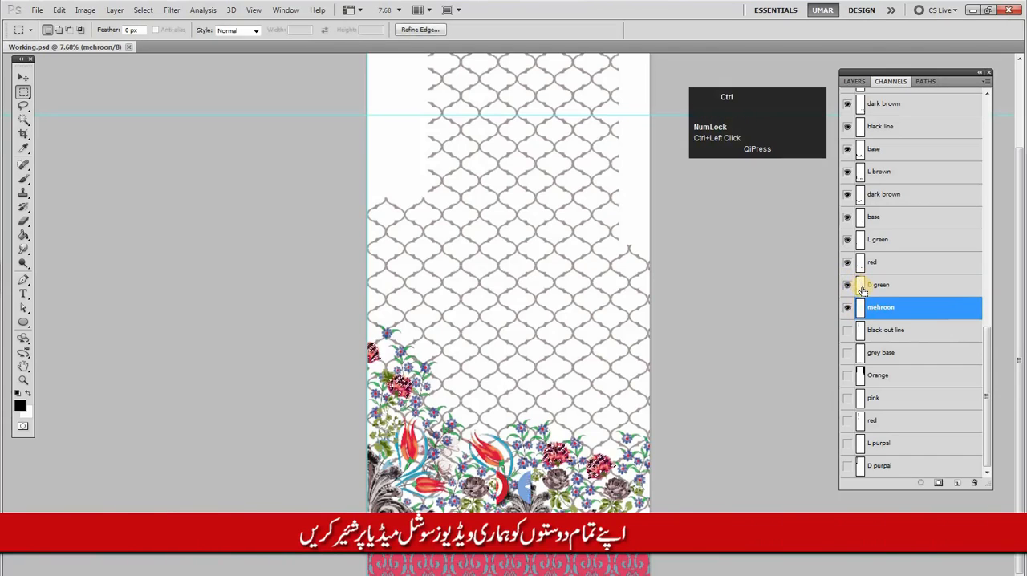
{"action": "left_click", "coordinate": [859, 268], "text": "ctrl+shift"}
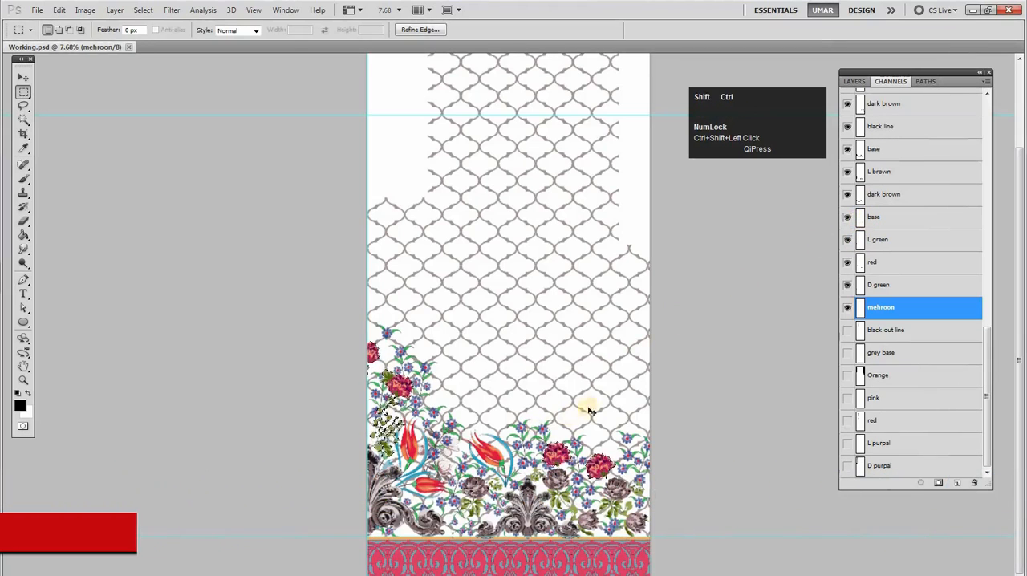
{"action": "key", "text": "space"}
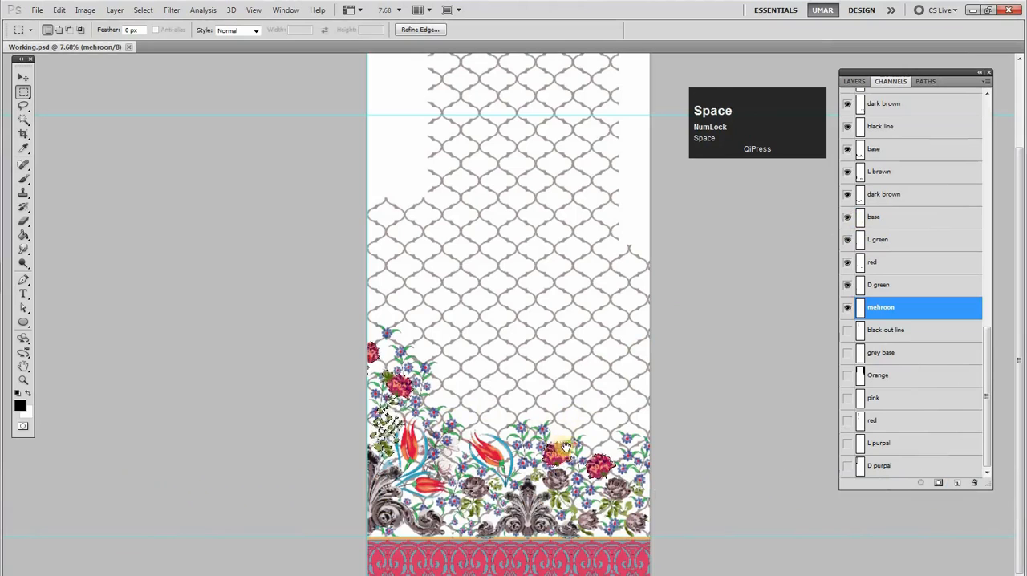
Make the dark brown channel above the lower base active and hide the channels from base down to mehroon
{"action": "left_click", "coordinate": [898, 197]}
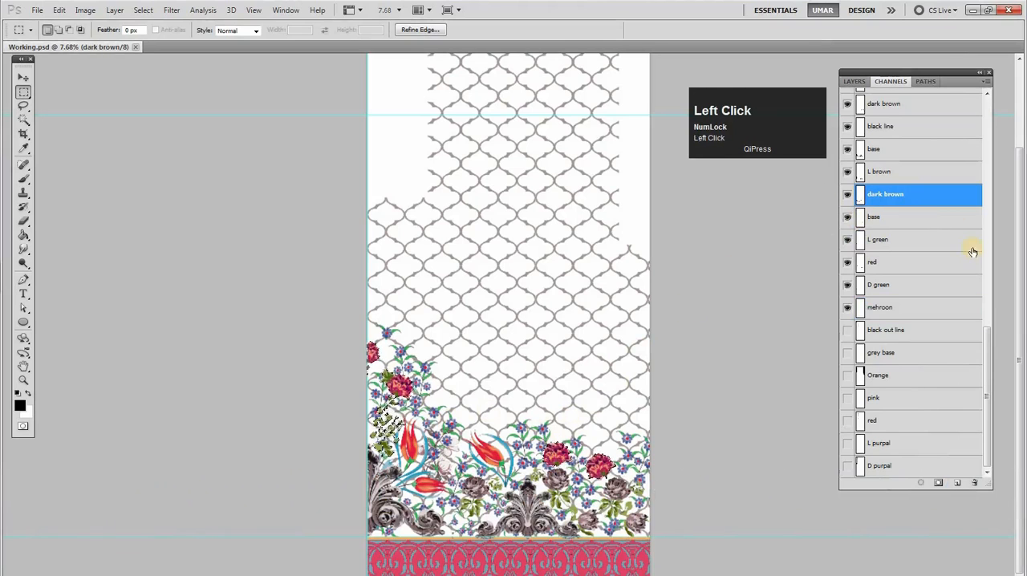
{"action": "left_click_drag", "start_coordinate": [993, 323], "coordinate": [995, 258]}
{"action": "left_click_drag", "start_coordinate": [989, 330], "coordinate": [984, 397]}
{"action": "left_click_drag", "start_coordinate": [848, 270], "coordinate": [847, 365]}
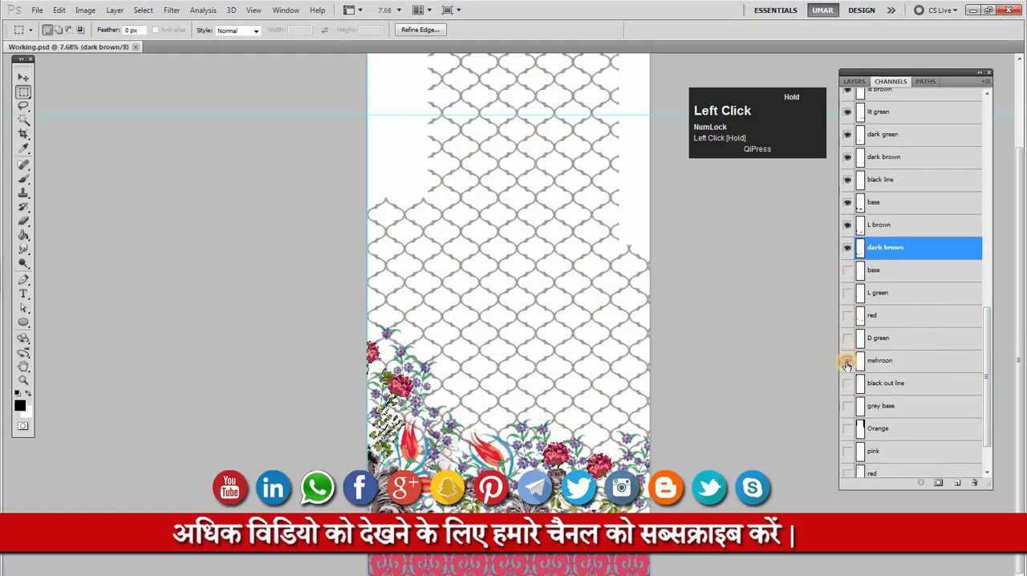
Preview the rose and leaf selection as a quick mask and clear that area from the white through dark brown channels
{"action": "key", "text": "q"}
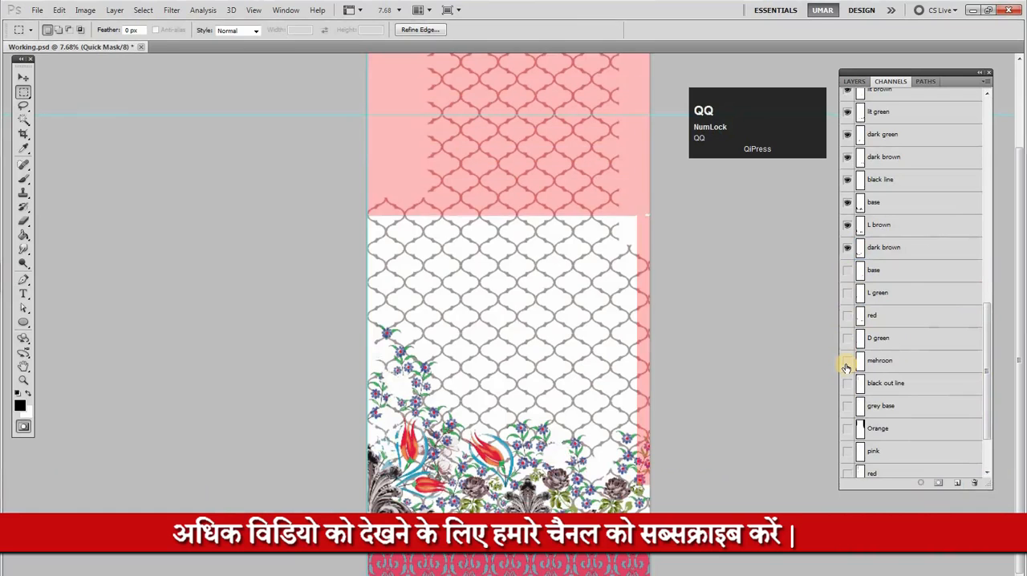
{"action": "key", "text": "q"}
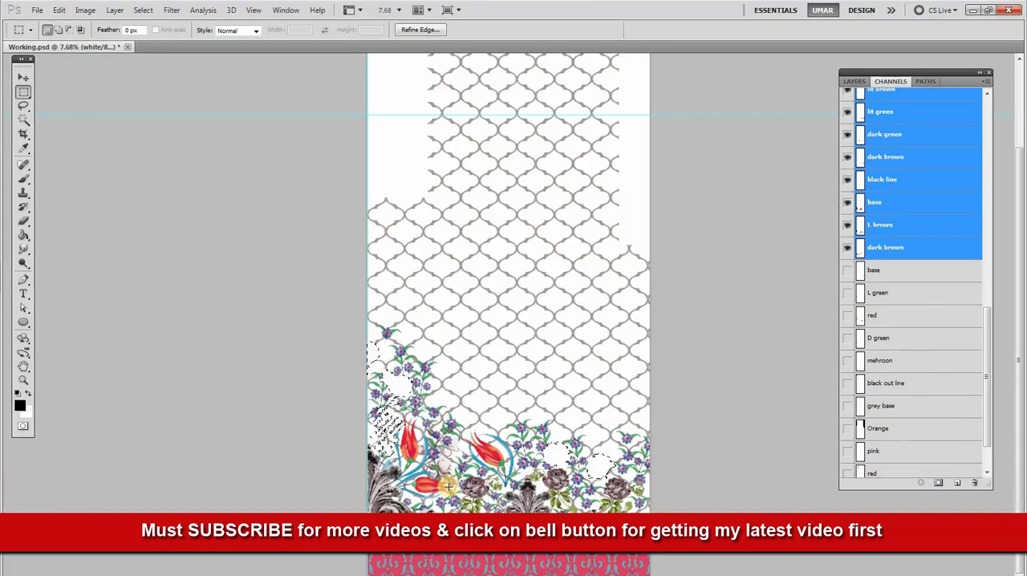
{"action": "key", "text": "ctrl"}
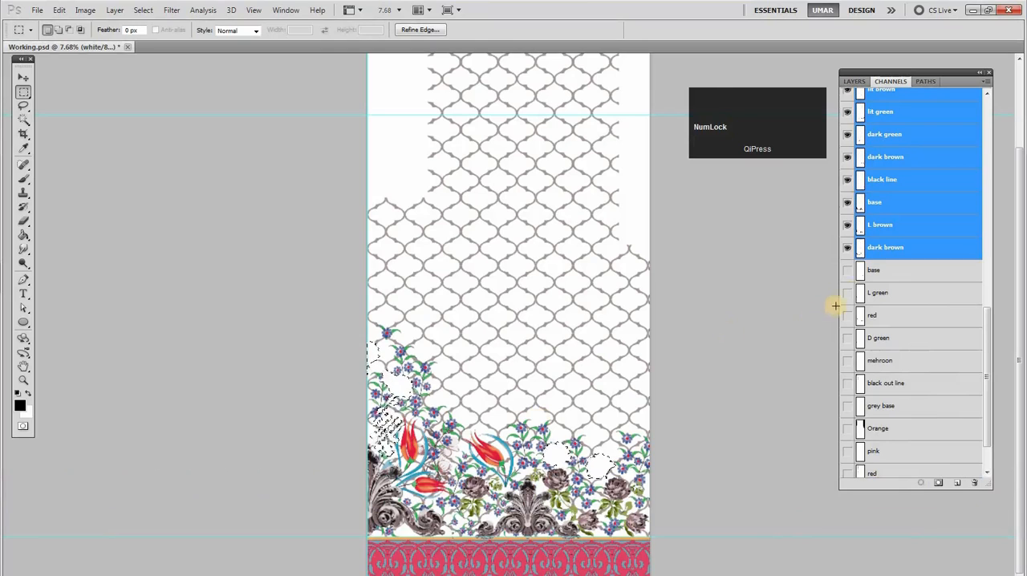
Show the channels from base down to mehroon again, make mehroon active and remove the selection
{"action": "left_click_drag", "start_coordinate": [846, 277], "coordinate": [849, 360]}
{"action": "left_click", "coordinate": [881, 363]}
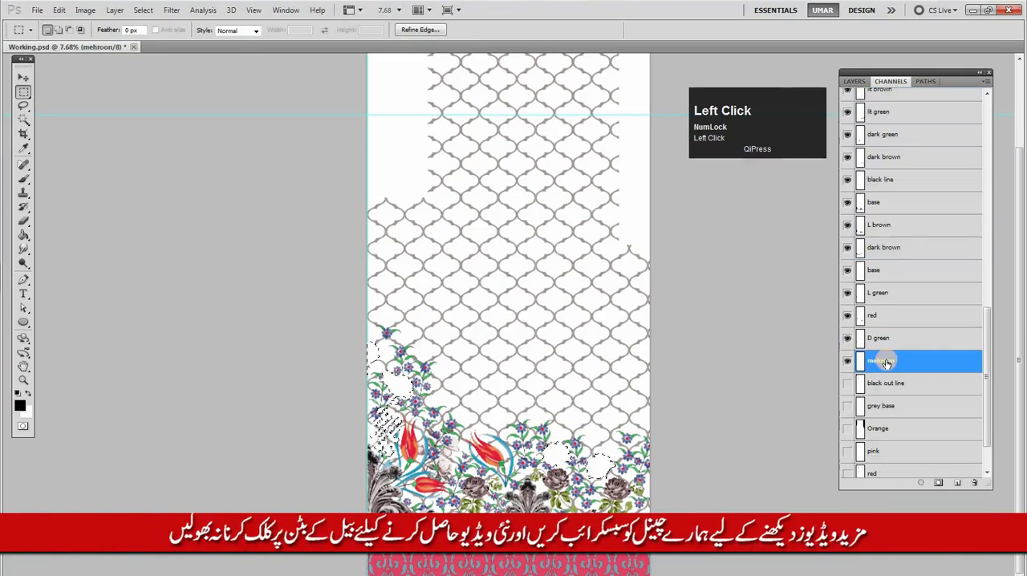
{"action": "key", "text": "ctrl+d"}
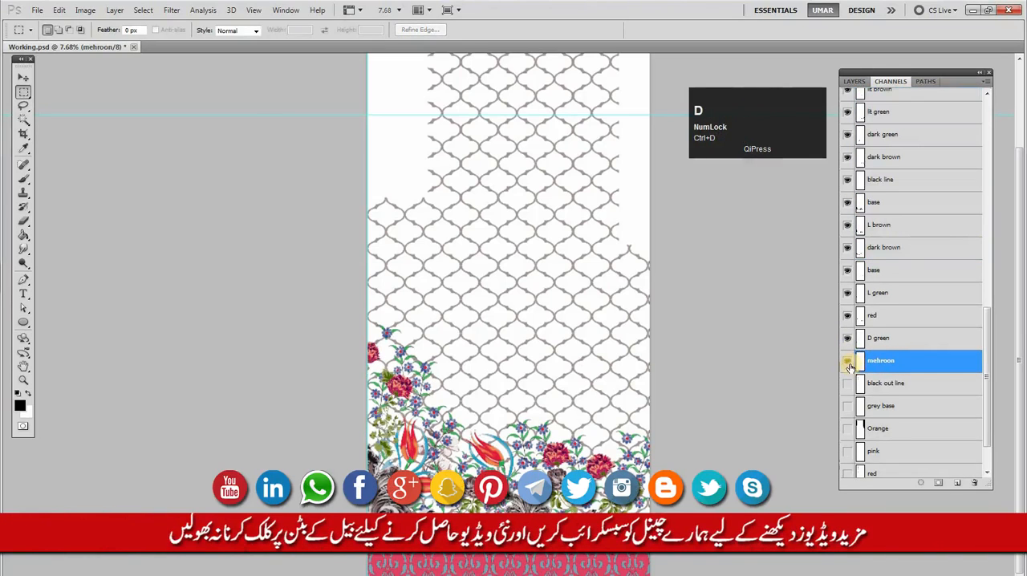
Examine the rose and leaf motif by toggling the mehroon, D green, red and base channels in turn
{"action": "left_click", "coordinate": [849, 365]}
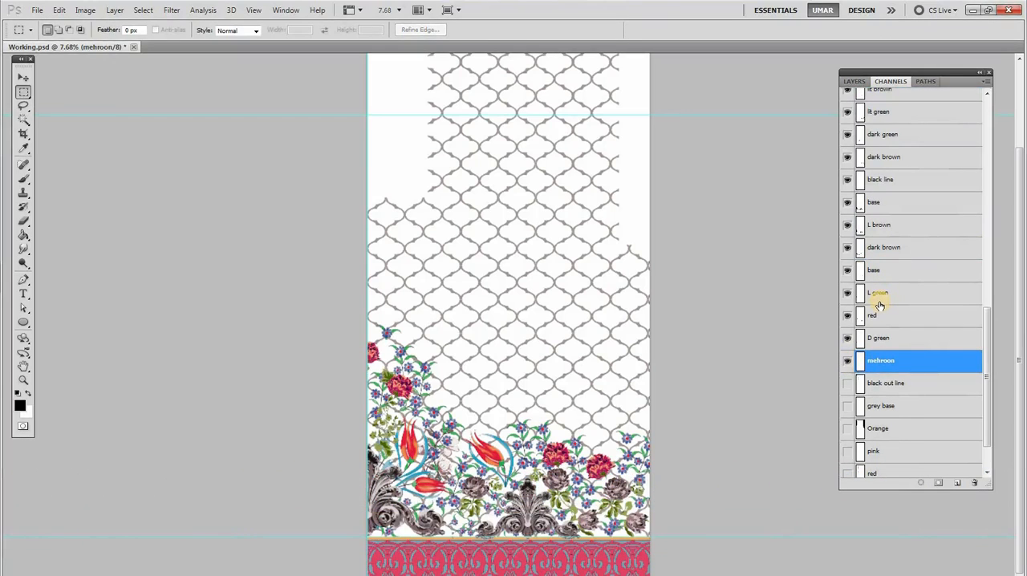
{"action": "left_click", "coordinate": [849, 365]}
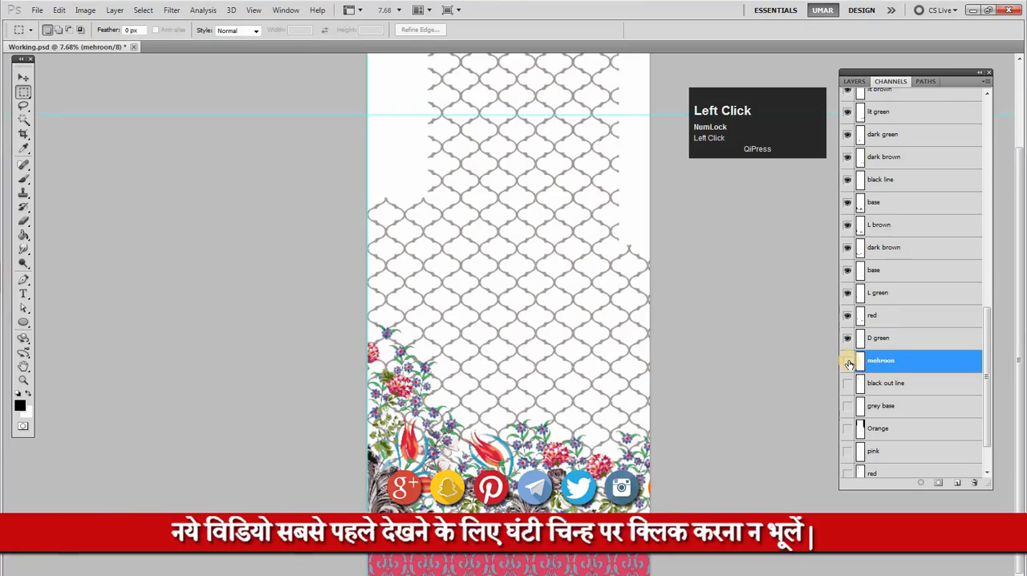
{"action": "left_click", "coordinate": [849, 365]}
{"action": "left_click", "coordinate": [849, 341]}
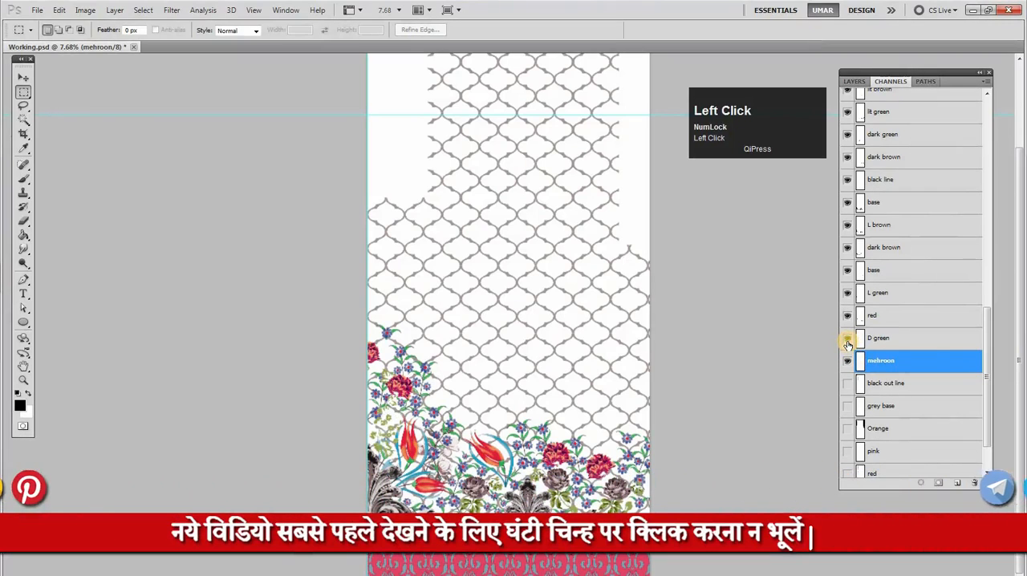
{"action": "left_click", "coordinate": [848, 341]}
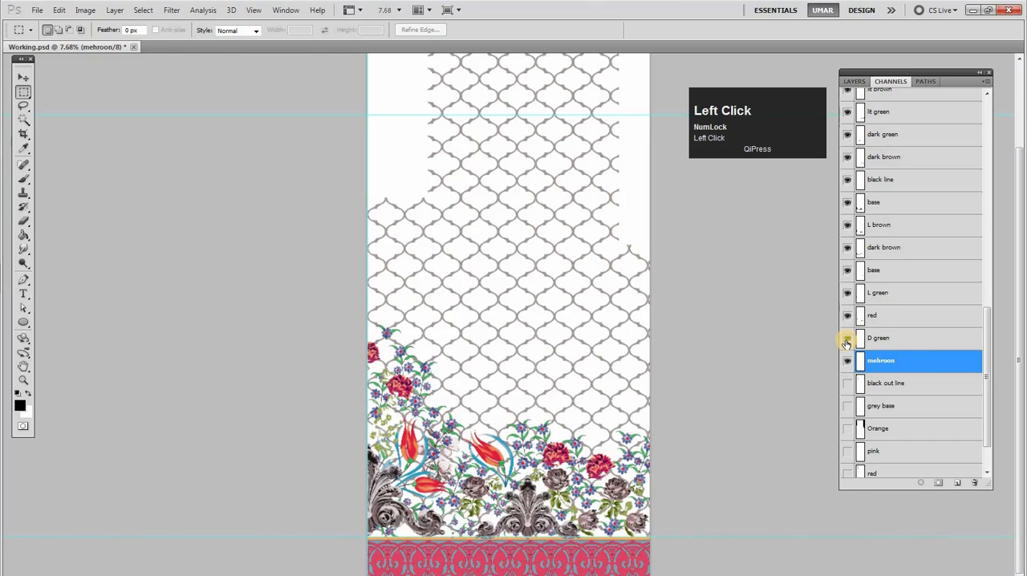
{"action": "left_click", "coordinate": [849, 317]}
{"action": "left_click", "coordinate": [848, 321]}
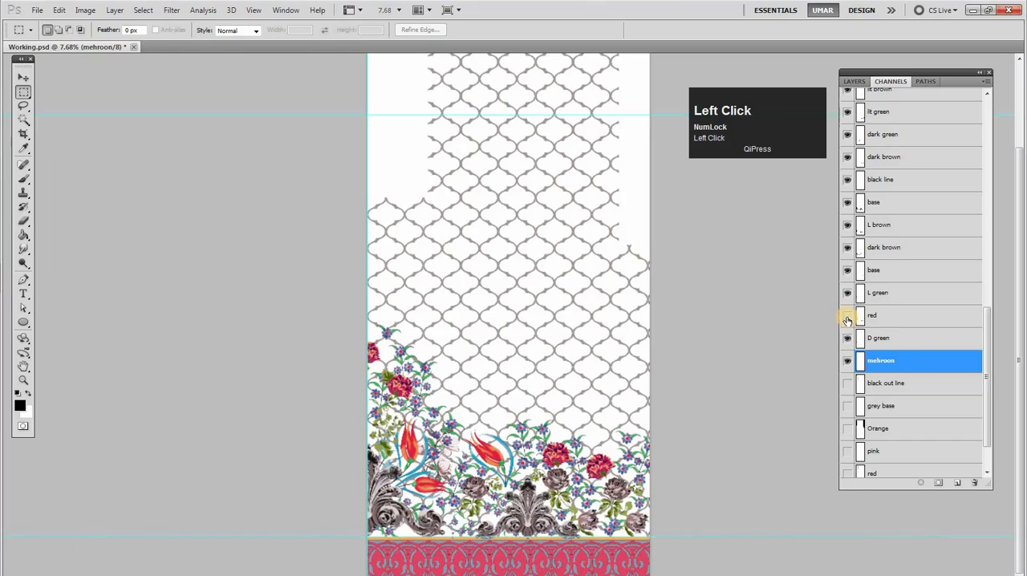
{"action": "left_click", "coordinate": [847, 320]}
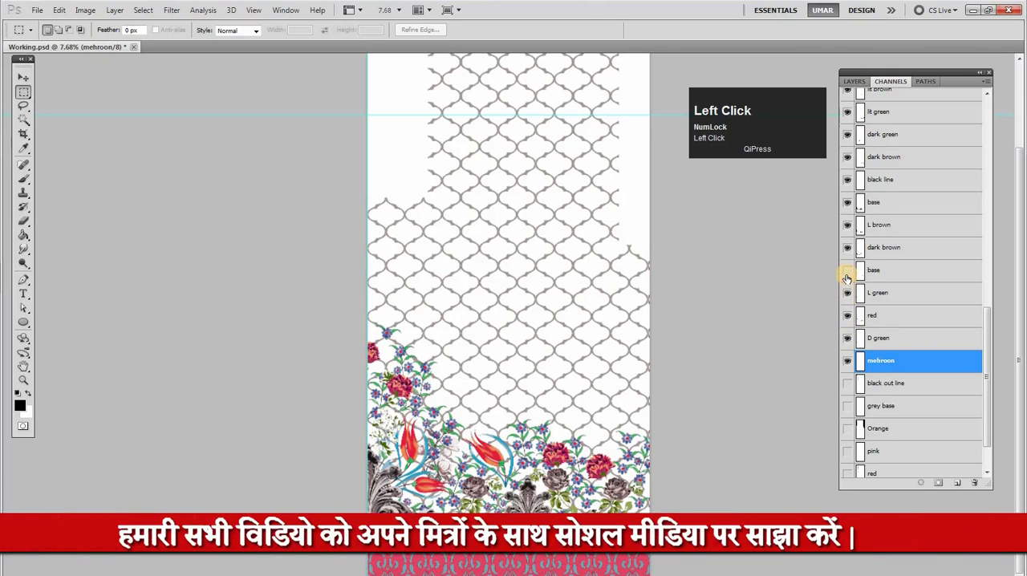
{"action": "left_click", "coordinate": [848, 278]}
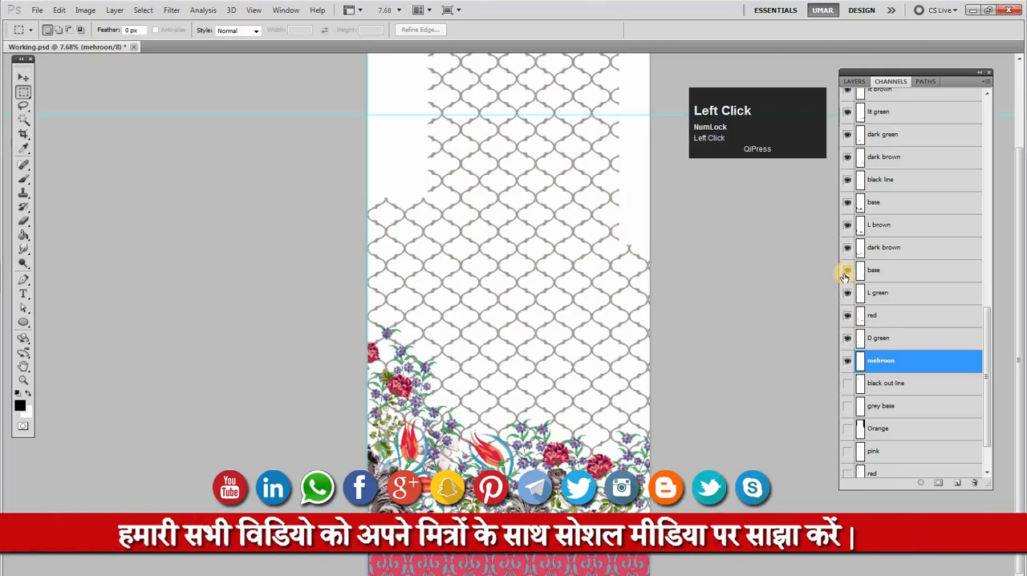
Check the dark brown and L brown channels, and load the combined selection of dark brown, L brown and base
{"action": "left_click", "coordinate": [899, 248]}
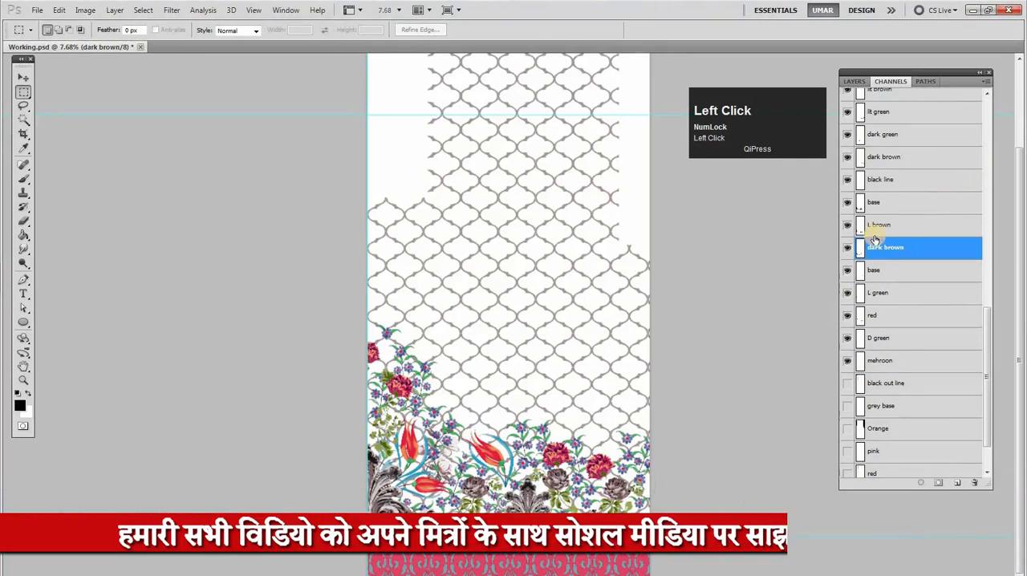
{"action": "left_click", "coordinate": [846, 248]}
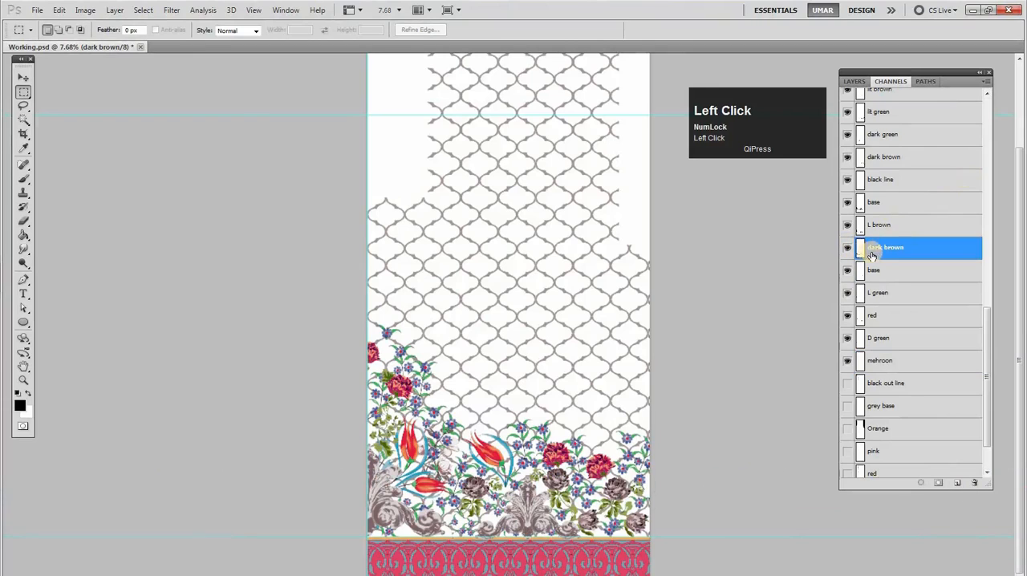
{"action": "left_click", "coordinate": [883, 226], "text": "shift"}
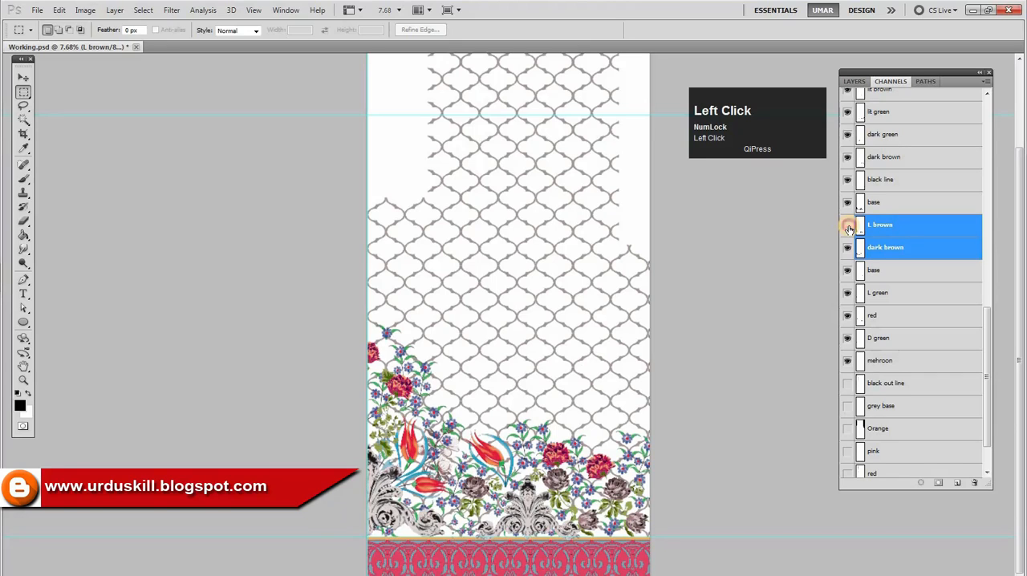
{"action": "left_click", "coordinate": [876, 205], "text": "shift"}
{"action": "left_click", "coordinate": [860, 246], "text": "ctrl"}
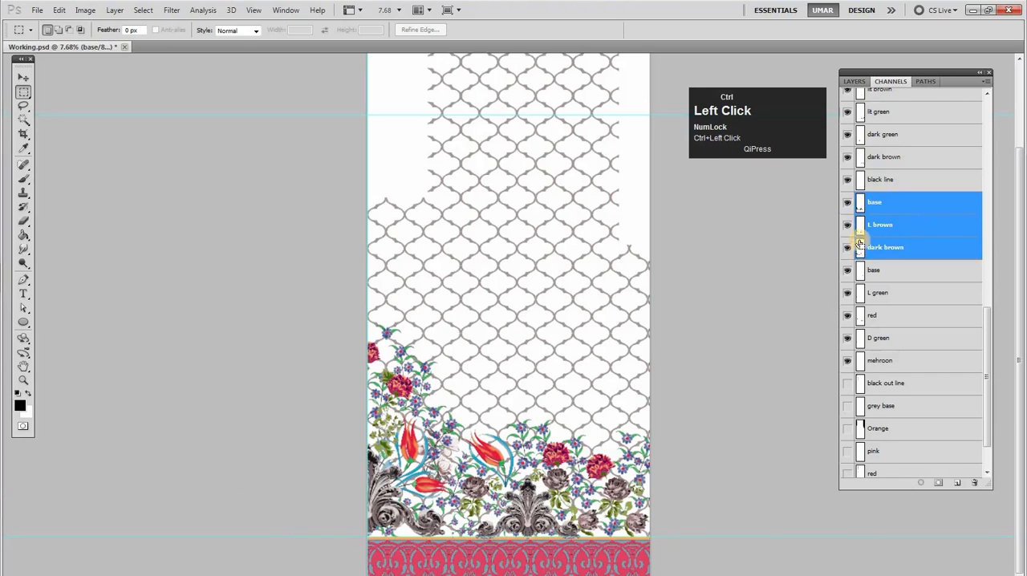
{"action": "left_click", "coordinate": [861, 227], "text": "ctrl+shift"}
Make the black line channel active and hide the channels from the upper base down to mehroon
{"action": "left_click", "coordinate": [882, 178]}
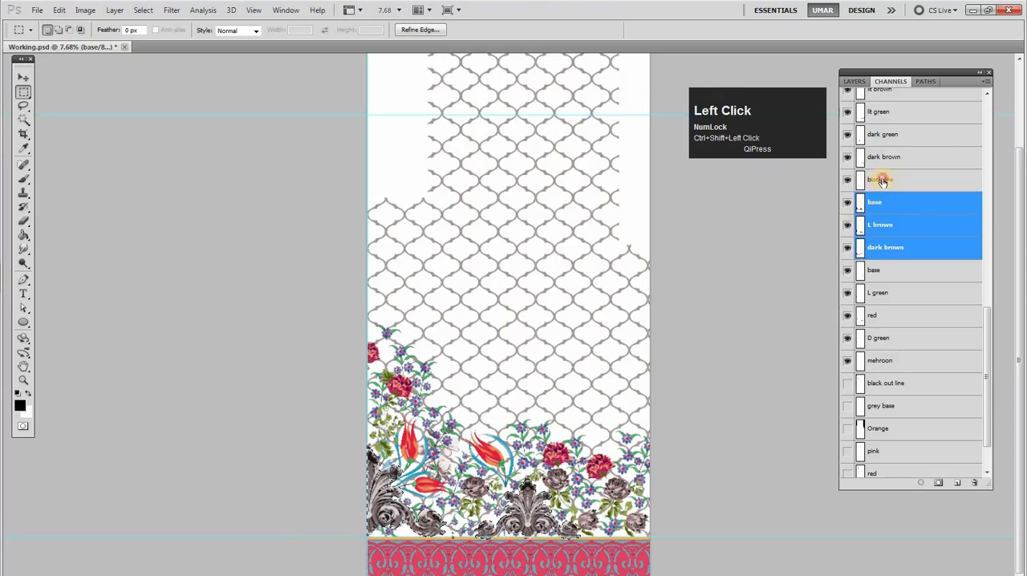
{"action": "mouse_move", "coordinate": [990, 317]}
{"action": "left_mouse_down"}
{"action": "mouse_move", "coordinate": [986, 213]}
{"action": "mouse_move", "coordinate": [993, 317]}
{"action": "left_mouse_up"}
{"action": "left_click_drag", "start_coordinate": [847, 222], "coordinate": [852, 361]}
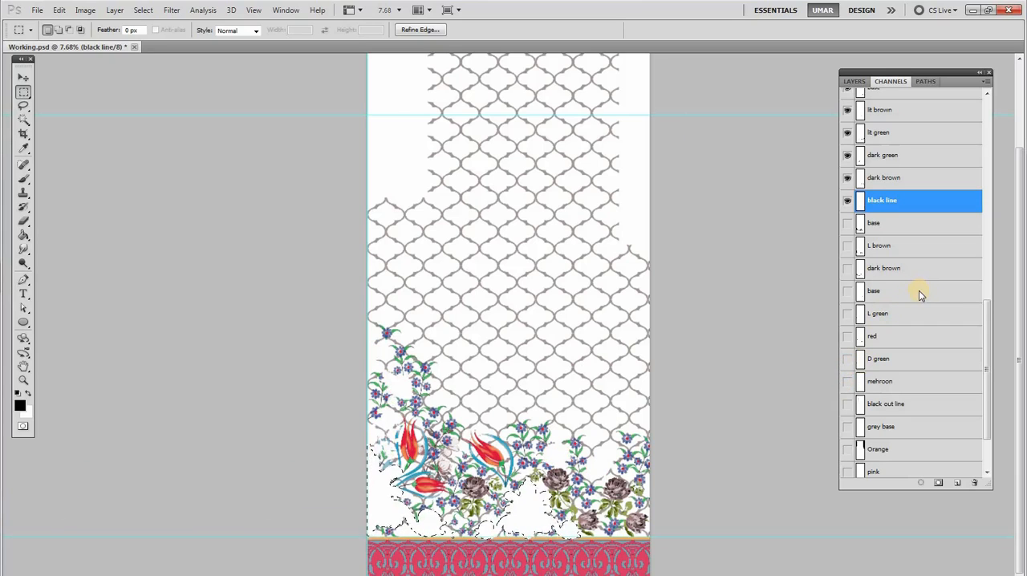
Preview the scroll ornament selection as a quick mask and clear that area from the white through black line channels
{"action": "key", "text": "q"}
{"action": "key", "text": "q"}
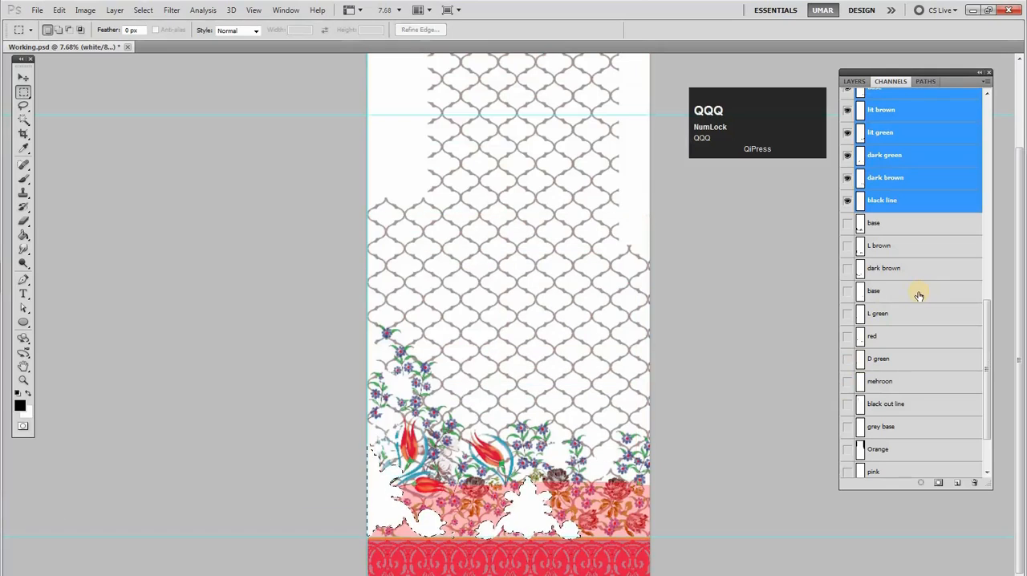
{"action": "key", "text": "ctrl"}
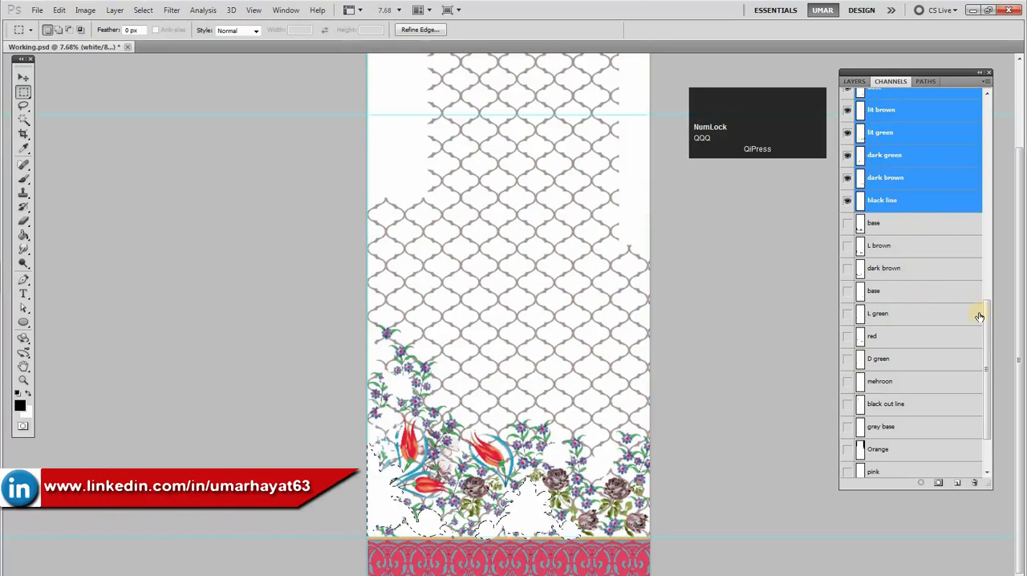
{"action": "left_click_drag", "start_coordinate": [989, 299], "coordinate": [989, 253]}
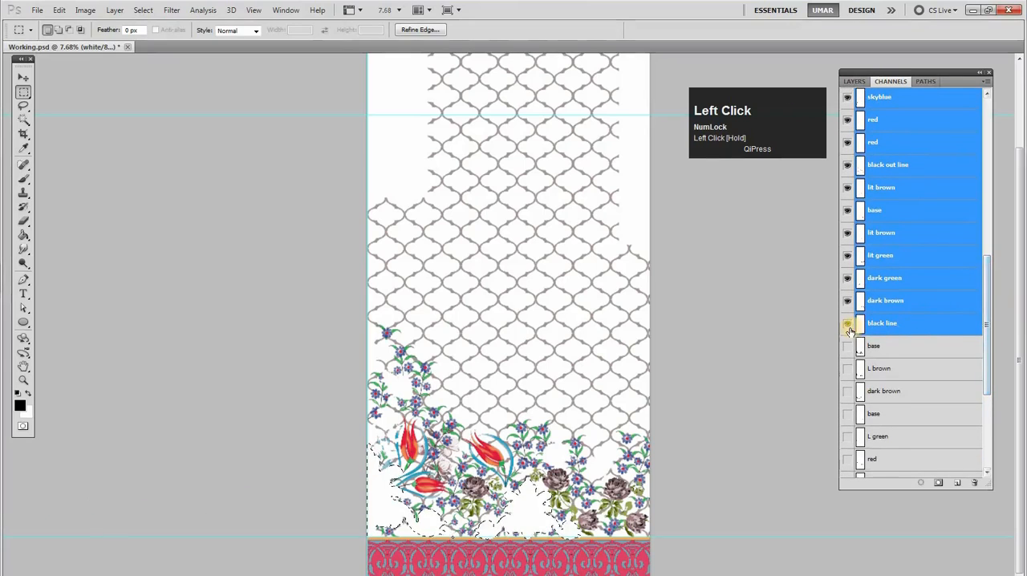
Make only the black line channel active, redisplay the spot channels above it without the RGB composite, and drop the selection
{"action": "left_click", "coordinate": [861, 327]}
{"action": "left_click_drag", "start_coordinate": [848, 301], "coordinate": [844, 86]}
{"action": "left_click_drag", "start_coordinate": [844, 87], "coordinate": [849, 100]}
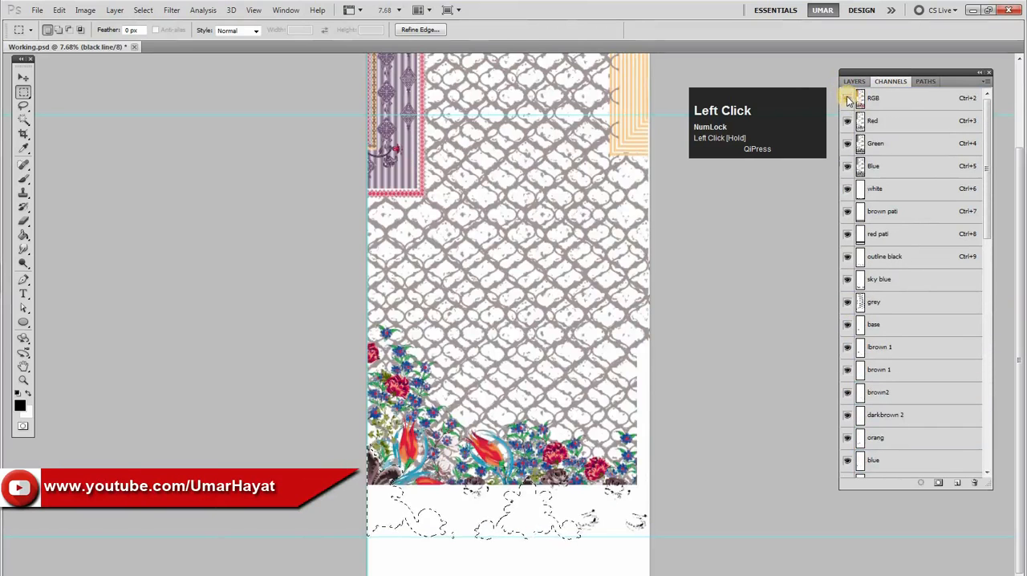
{"action": "left_click", "coordinate": [848, 98]}
{"action": "left_click_drag", "start_coordinate": [989, 225], "coordinate": [998, 375]}
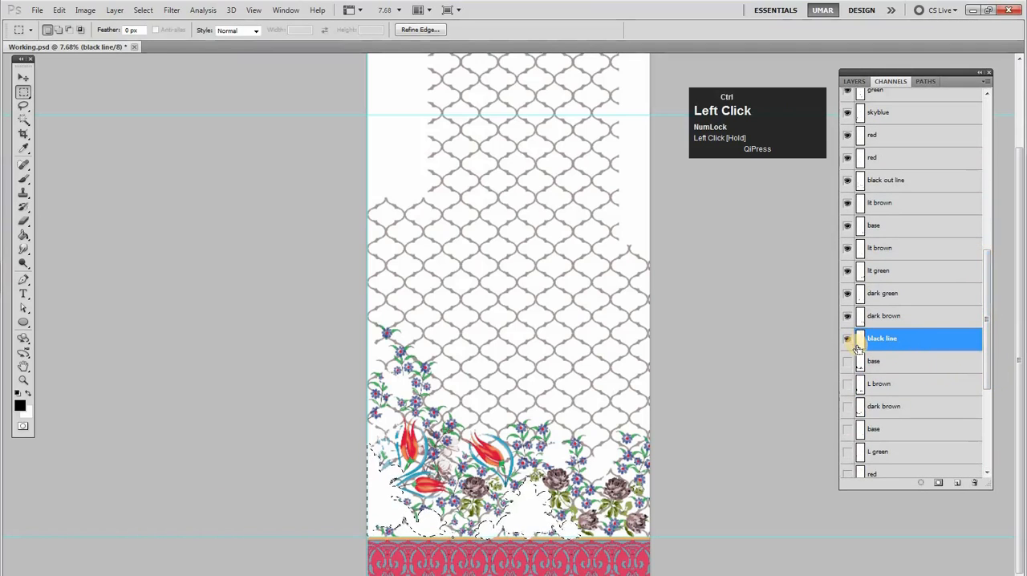
{"action": "key", "text": "ctrl+d"}
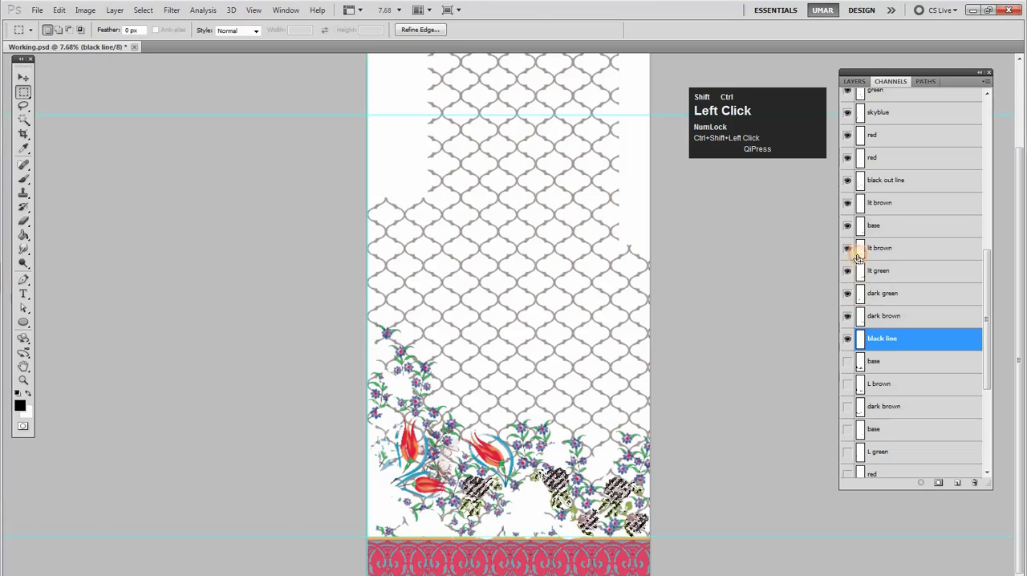
With the grey rose motif's combined selection loaded, select the base through black line channels and hide them
{"action": "left_click", "coordinate": [886, 298], "text": "shift"}
{"action": "left_click", "coordinate": [883, 271], "text": "shift"}
{"action": "left_click", "coordinate": [882, 248], "text": "shift"}
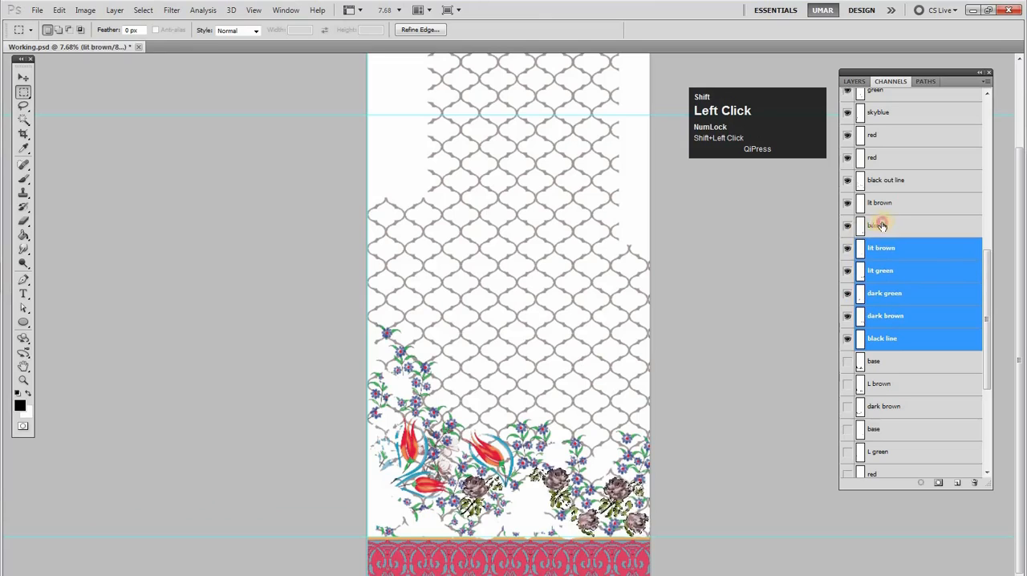
{"action": "left_click", "coordinate": [881, 225], "text": "shift"}
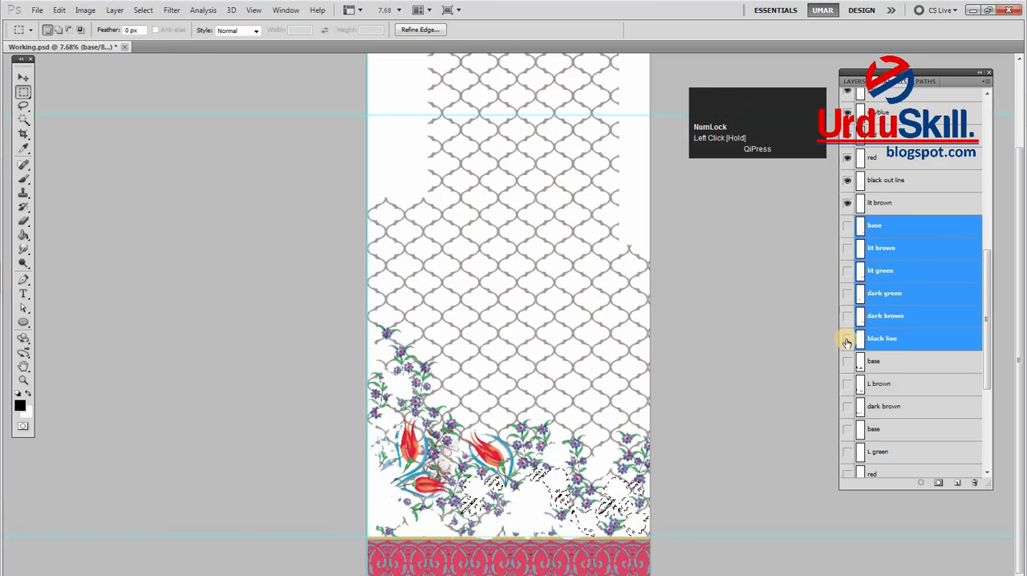
Preview the grey rose selection as a quick mask and clear that area from the white through lit brown channels
{"action": "left_click", "coordinate": [883, 203]}
{"action": "left_click_drag", "start_coordinate": [992, 274], "coordinate": [983, 118]}
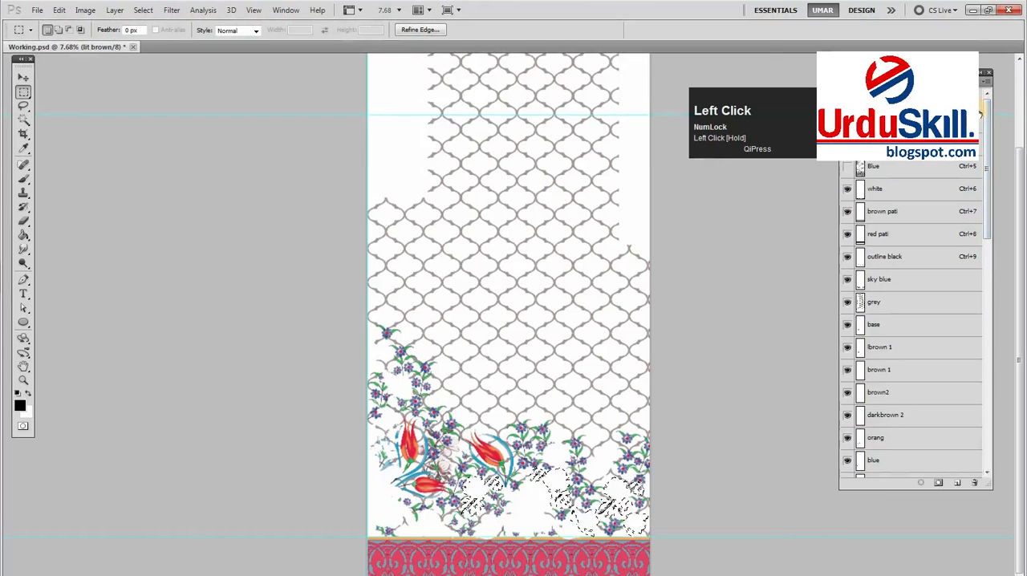
{"action": "key", "text": "q"}
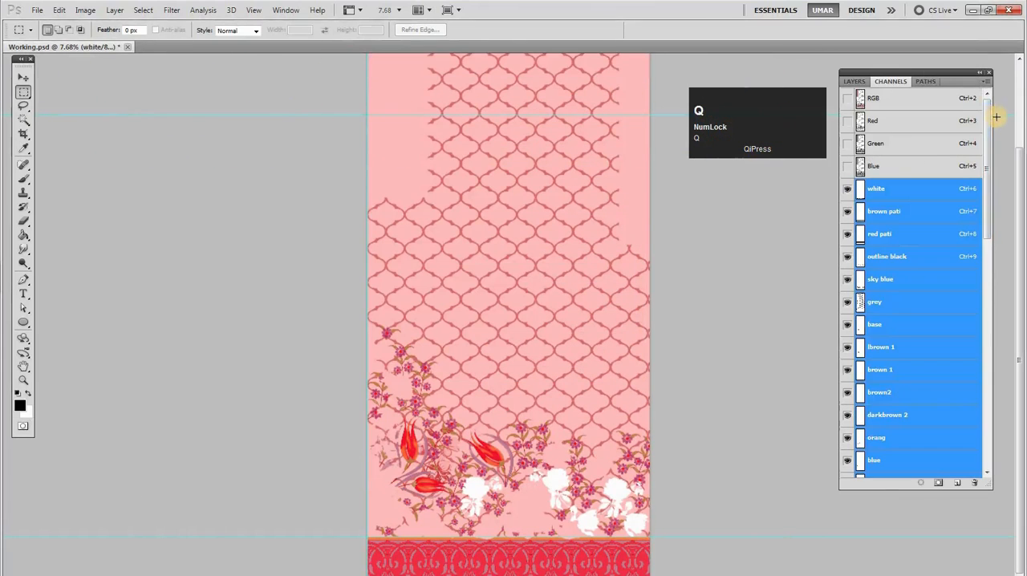
{"action": "key", "text": "q"}
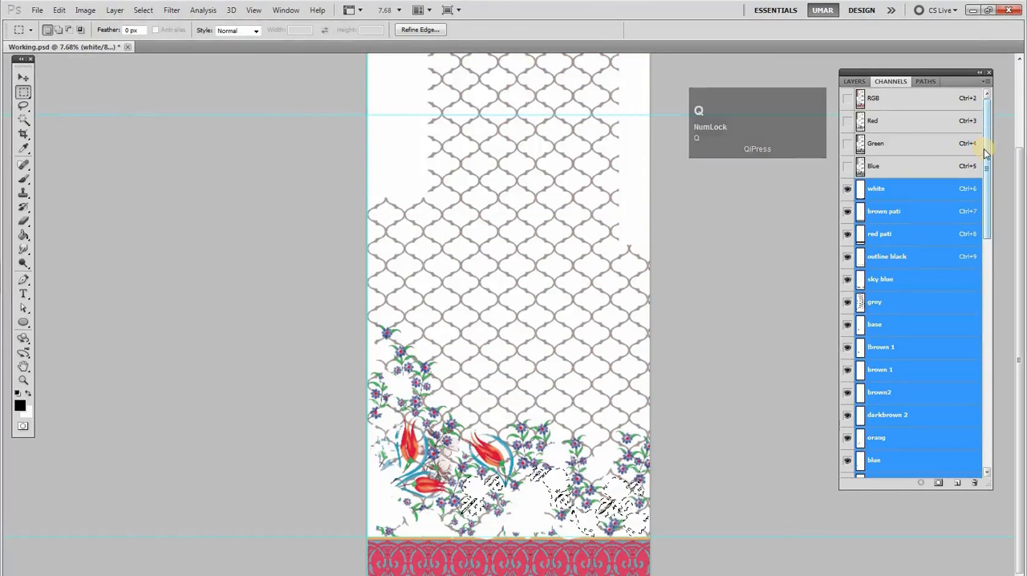
Make only the lit brown channel active, redisplay the spot channels above it, and deselect the rose area
{"action": "left_click_drag", "start_coordinate": [990, 145], "coordinate": [988, 241]}
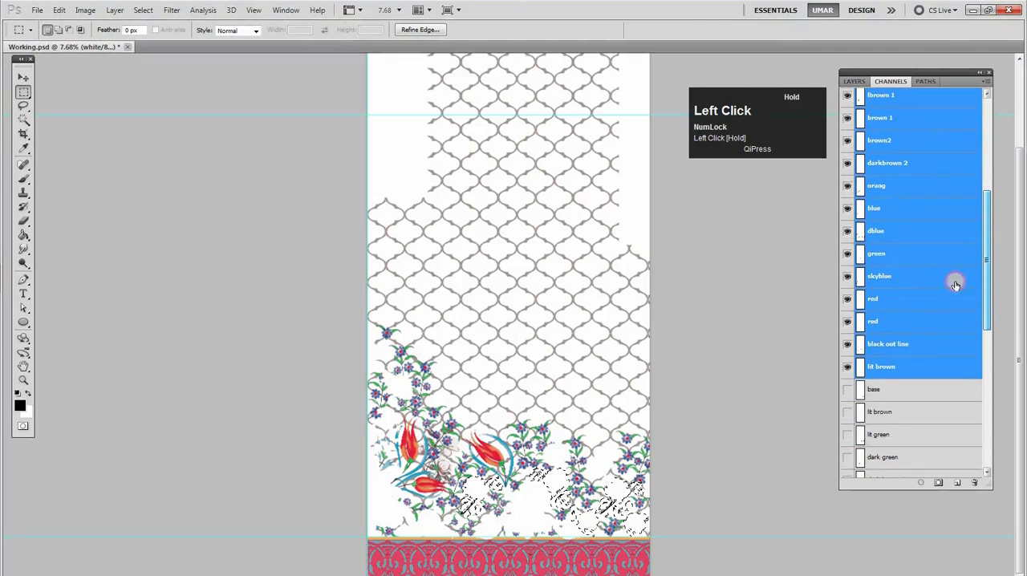
{"action": "left_click", "coordinate": [867, 372]}
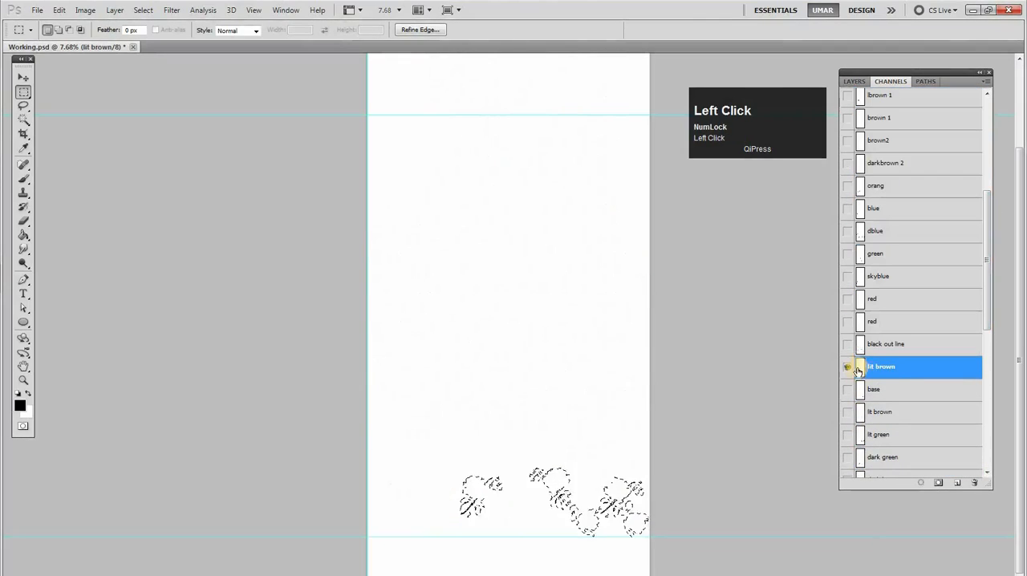
{"action": "left_click_drag", "start_coordinate": [846, 97], "coordinate": [848, 85]}
{"action": "left_click_drag", "start_coordinate": [986, 134], "coordinate": [992, 190]}
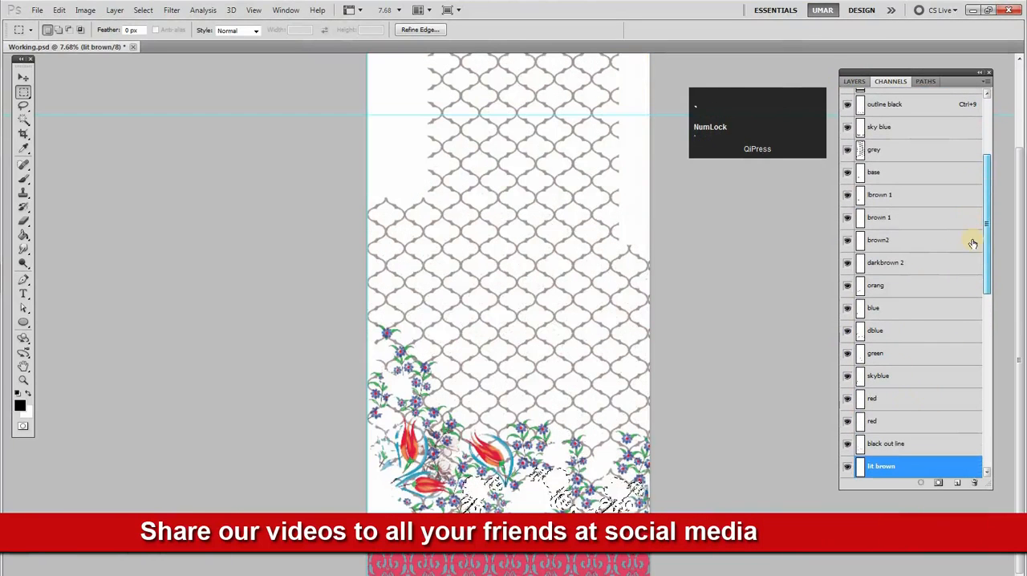
{"action": "left_click_drag", "start_coordinate": [992, 254], "coordinate": [994, 286]}
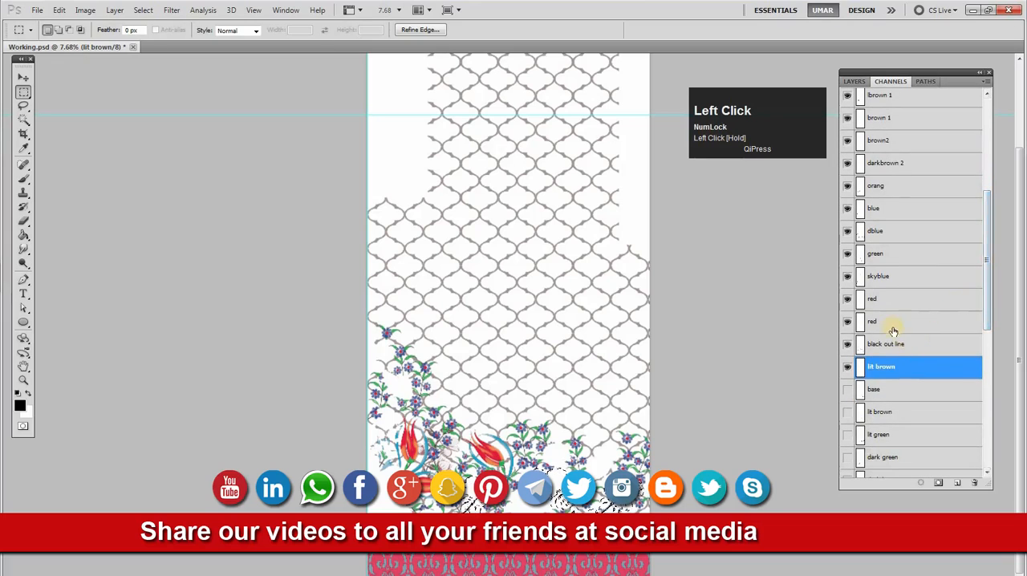
{"action": "key", "text": "ctrl+d"}
Check what the lit brown channel contains by toggling its visibility, loading its selection and viewing its Free Transform bounds
{"action": "left_click", "coordinate": [849, 373]}
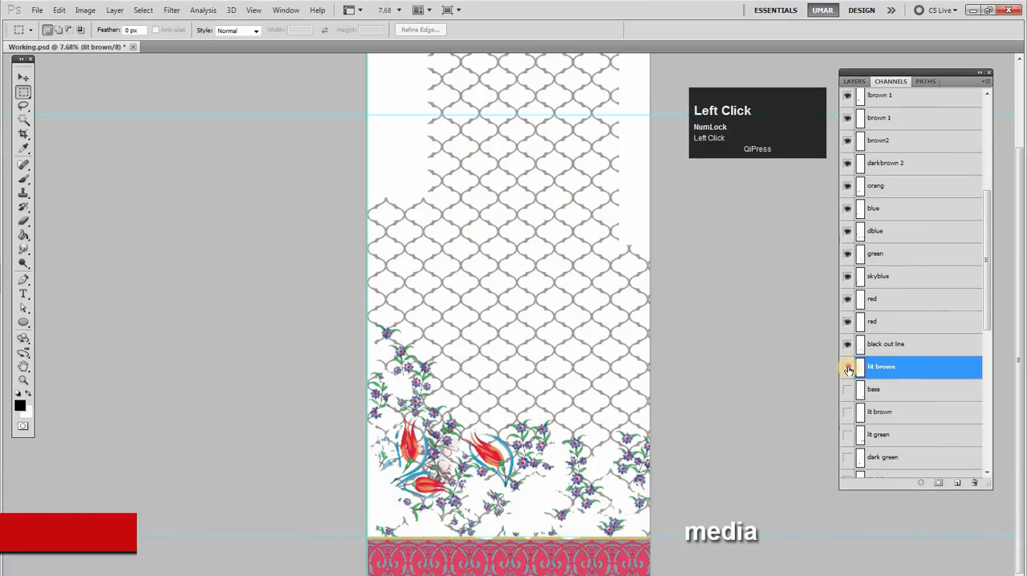
{"action": "left_click", "coordinate": [860, 369], "text": "ctrl"}
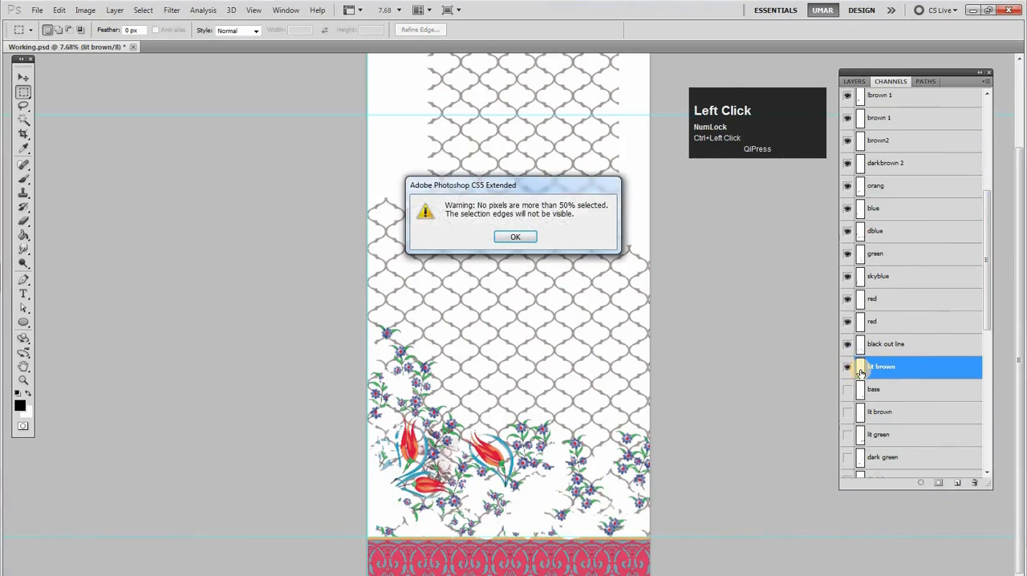
{"action": "key", "text": "Return"}
{"action": "left_click", "coordinate": [860, 371], "text": "ctrl"}
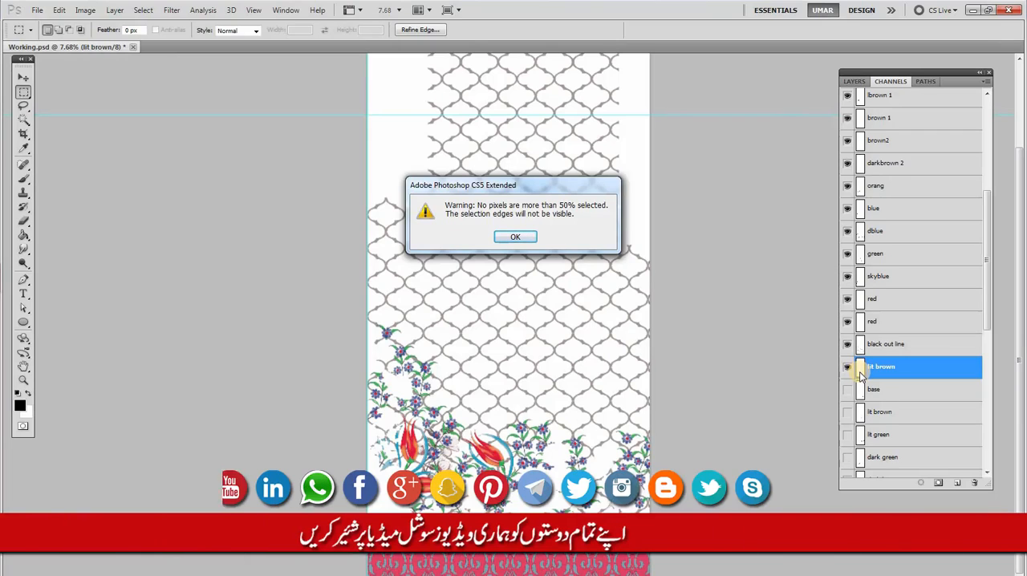
{"action": "key", "text": "Return"}
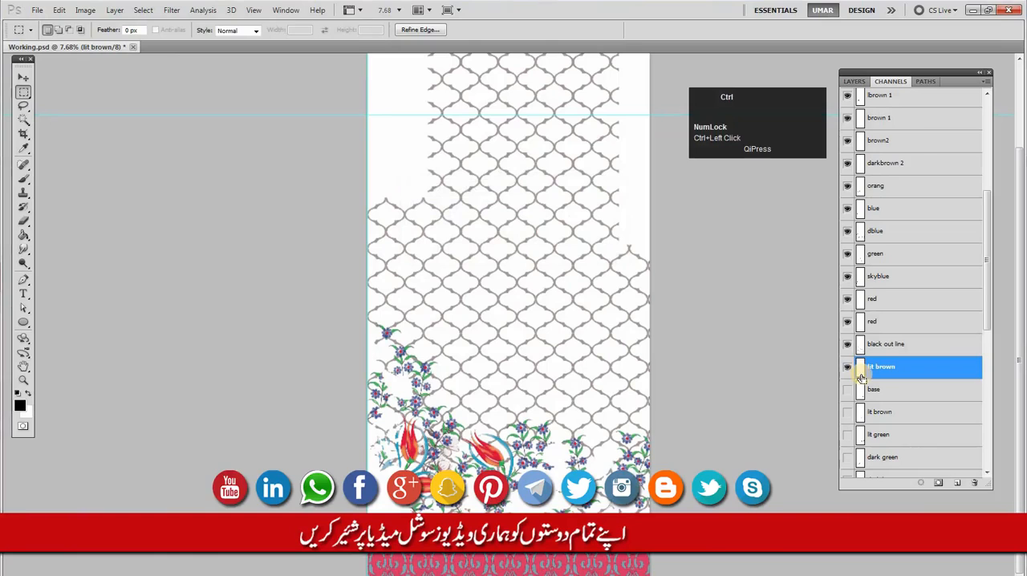
{"action": "key", "text": "ctrl+t"}
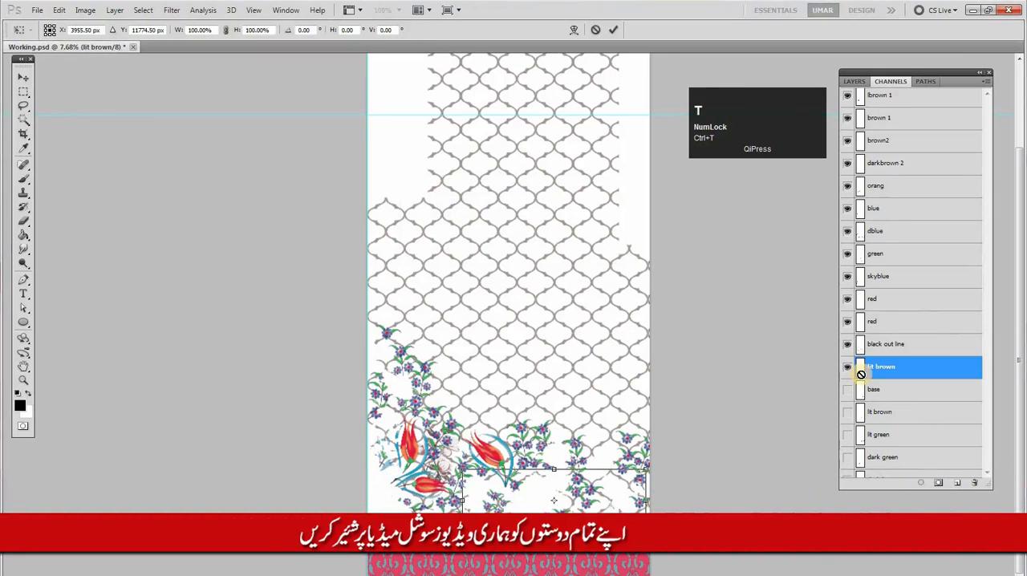
{"action": "left_click", "coordinate": [859, 350]}
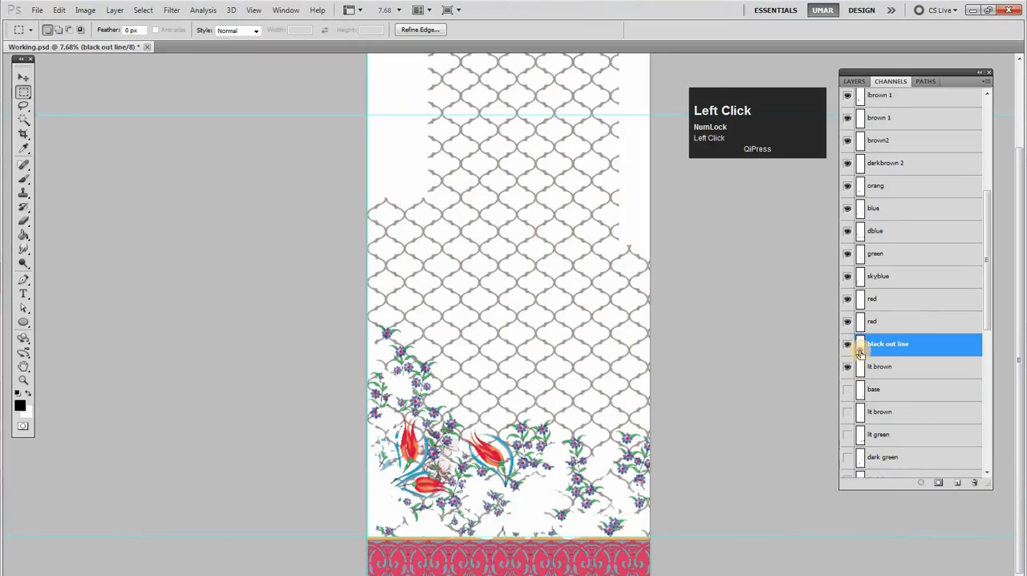
Load the blue, orang and lower red channel selections in turn to see which motifs they cover around the tulips
{"action": "key", "text": "ctrl+d"}
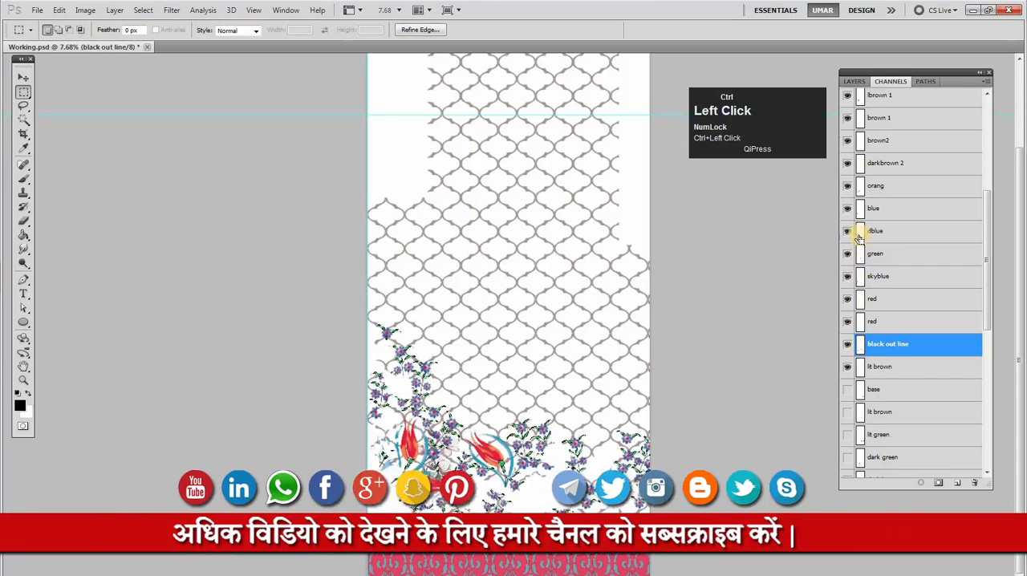
{"action": "left_click", "coordinate": [859, 193], "text": "ctrl"}
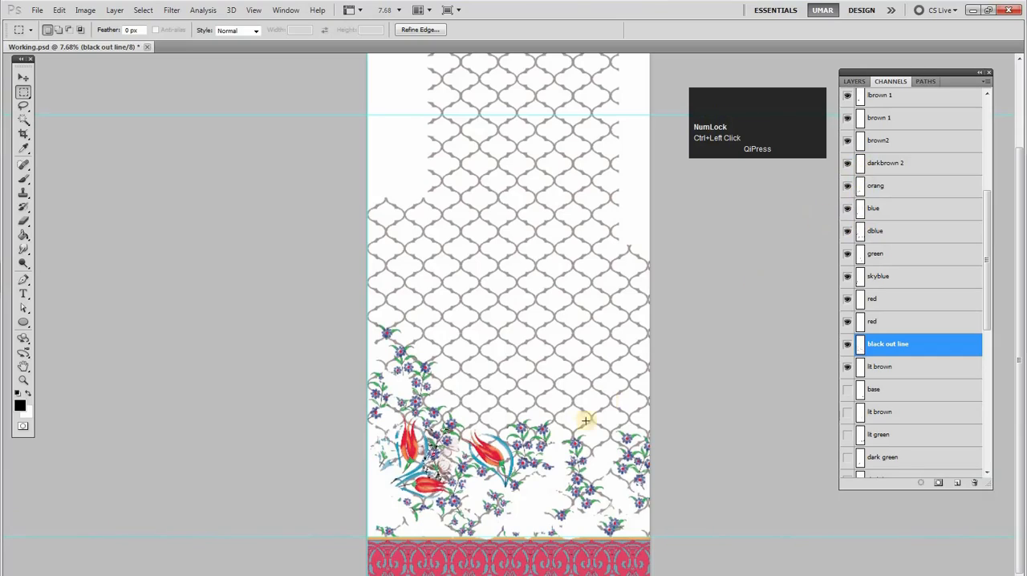
{"action": "left_click_drag", "start_coordinate": [407, 481], "coordinate": [463, 494]}
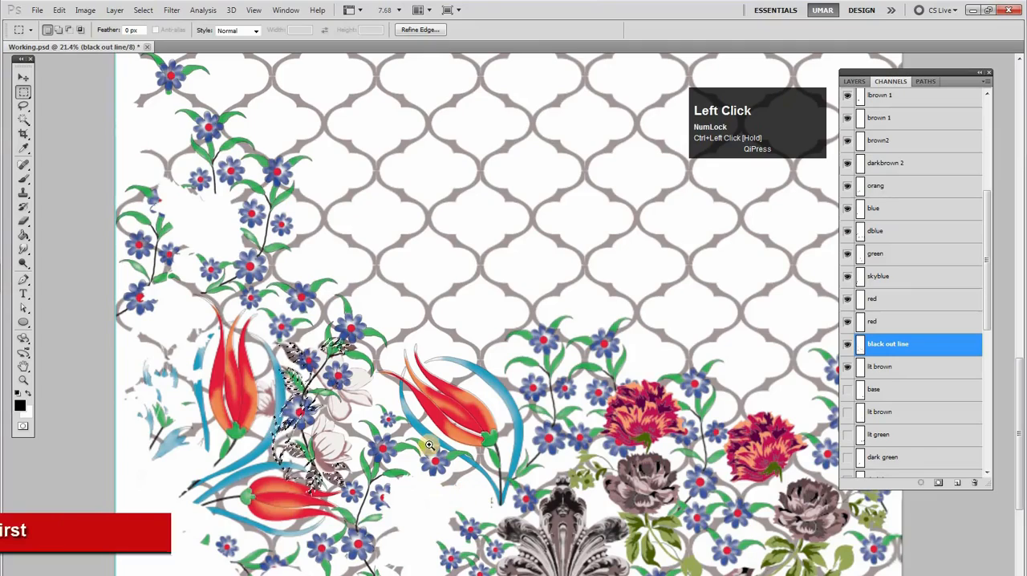
{"action": "left_click_drag", "start_coordinate": [436, 439], "coordinate": [435, 423]}
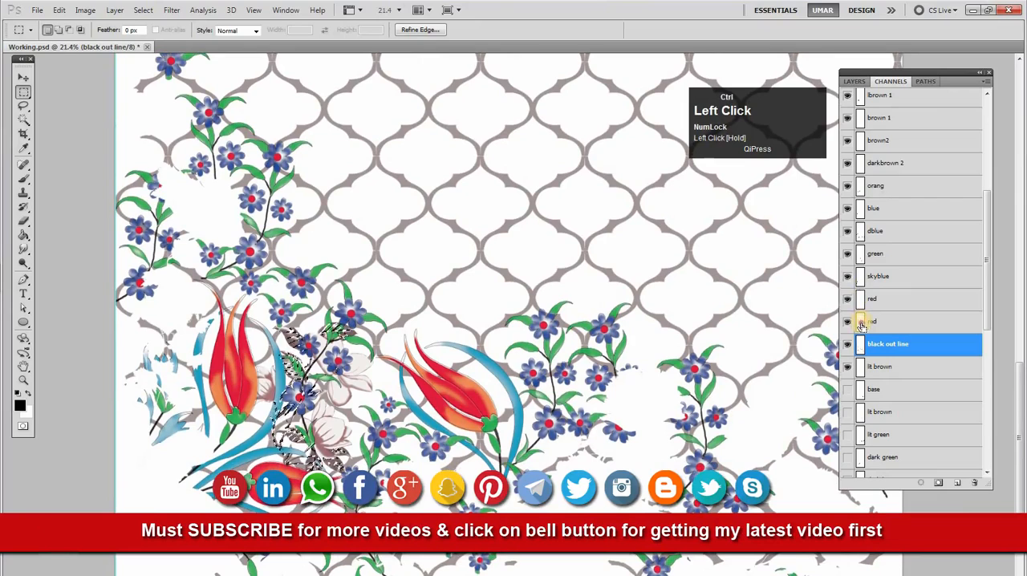
{"action": "left_click", "coordinate": [860, 324], "text": "ctrl"}
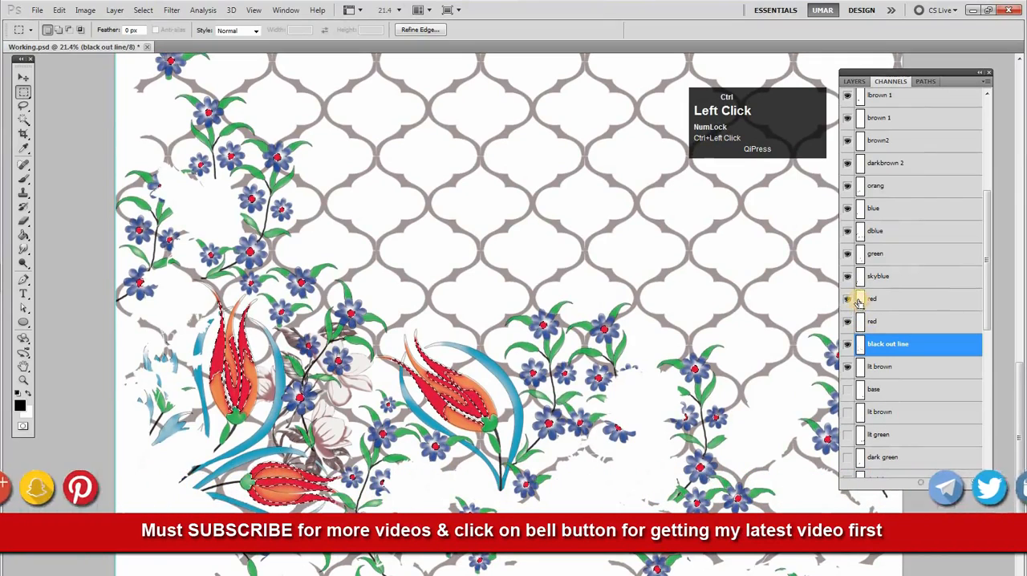
Inspect the pale flower motif's selections in darkbrown 2, lbrown 1 and the upper base channel, and make that base active
{"action": "left_click", "coordinate": [873, 208], "text": "ctrl"}
{"action": "left_click", "coordinate": [861, 163], "text": "ctrl"}
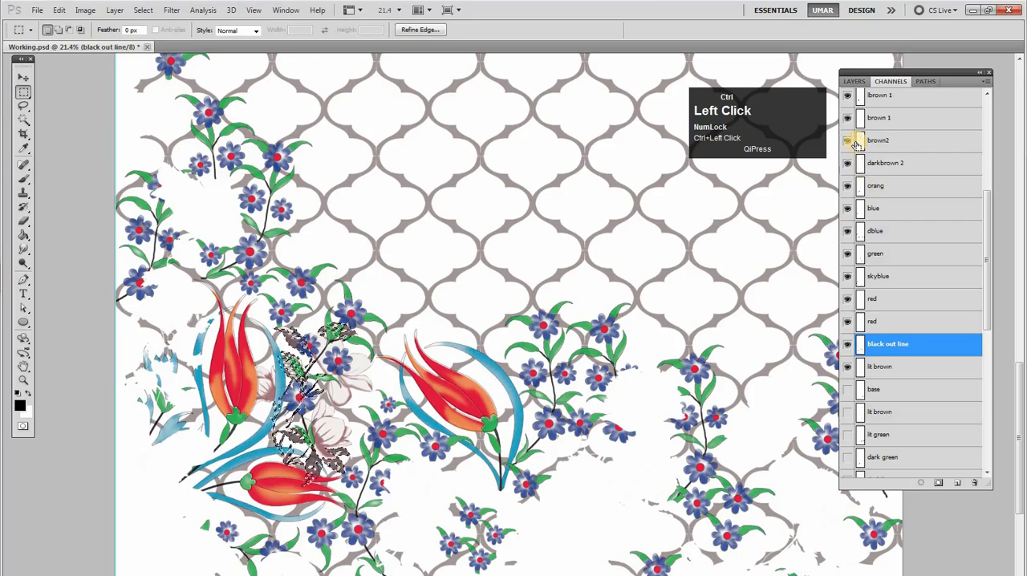
{"action": "left_click", "coordinate": [861, 97], "text": "ctrl"}
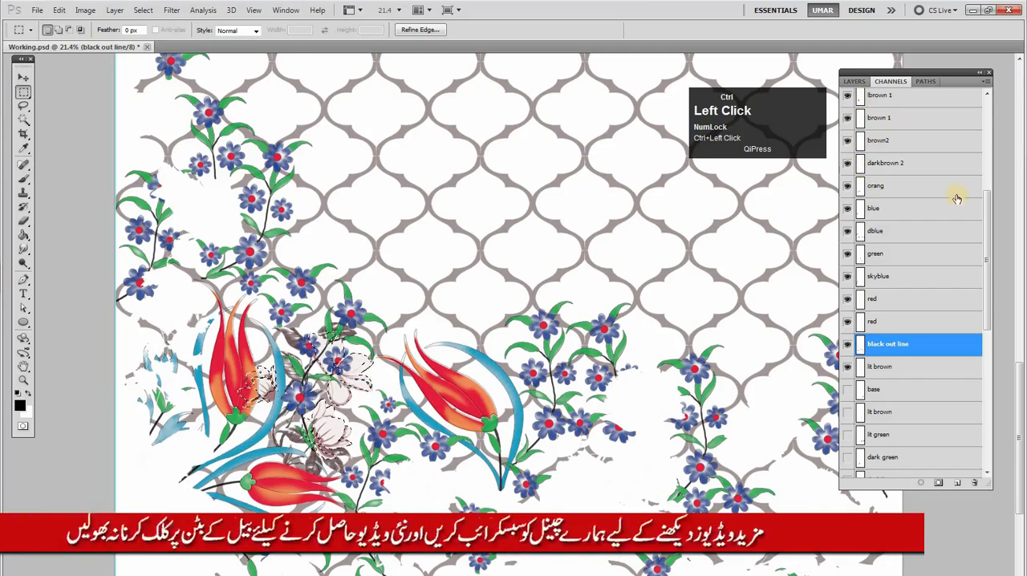
{"action": "left_click_drag", "start_coordinate": [988, 265], "coordinate": [915, 273]}
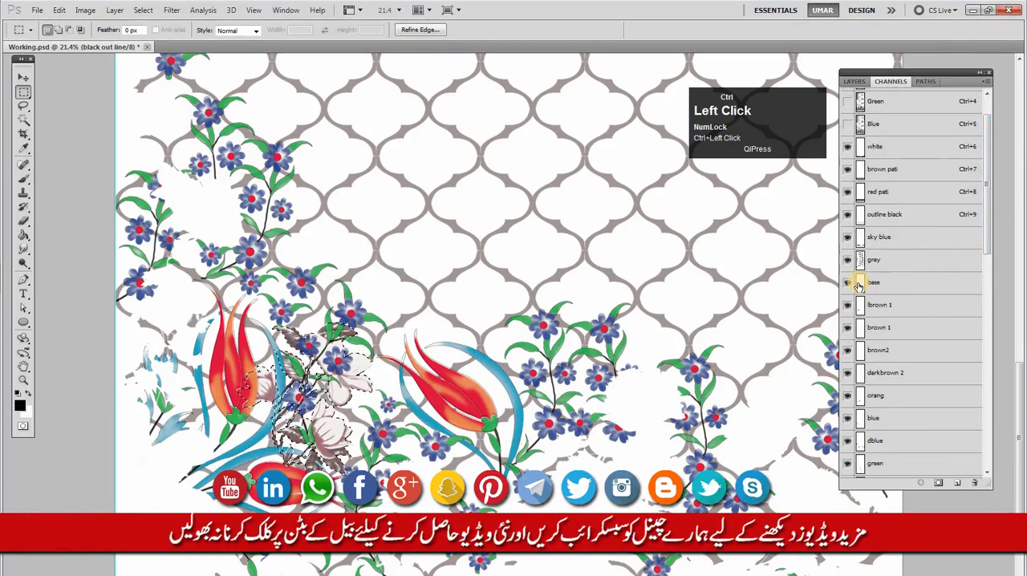
{"action": "left_click", "coordinate": [881, 283]}
{"action": "mouse_move", "coordinate": [986, 222]}
{"action": "left_mouse_down"}
{"action": "mouse_move", "coordinate": [988, 324]}
{"action": "mouse_move", "coordinate": [986, 240]}
{"action": "left_mouse_up"}
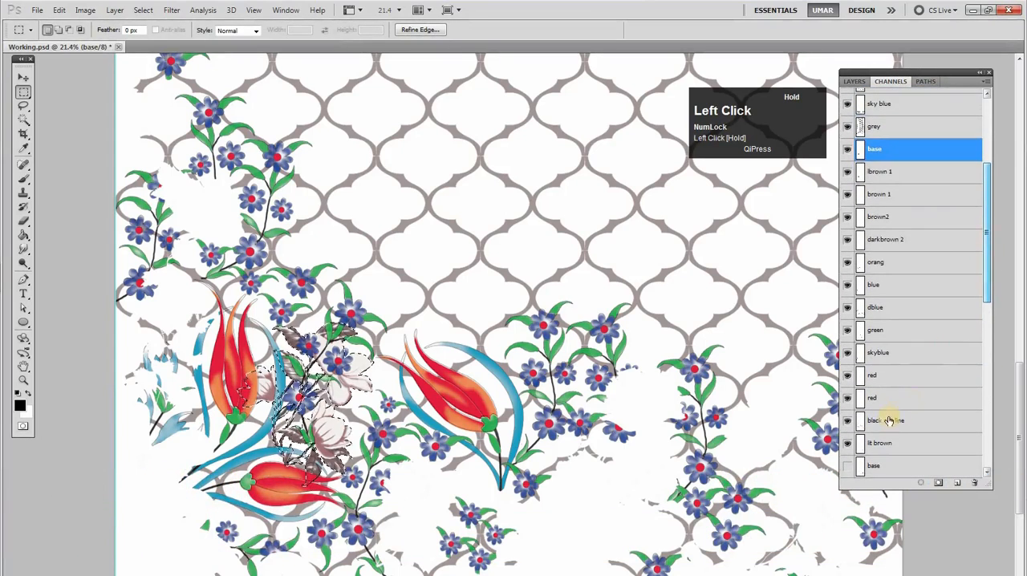
Reload the lit brown channel's selection, check its extent with Free Transform, and cancel the transform
{"action": "left_click", "coordinate": [860, 444], "text": "ctrl"}
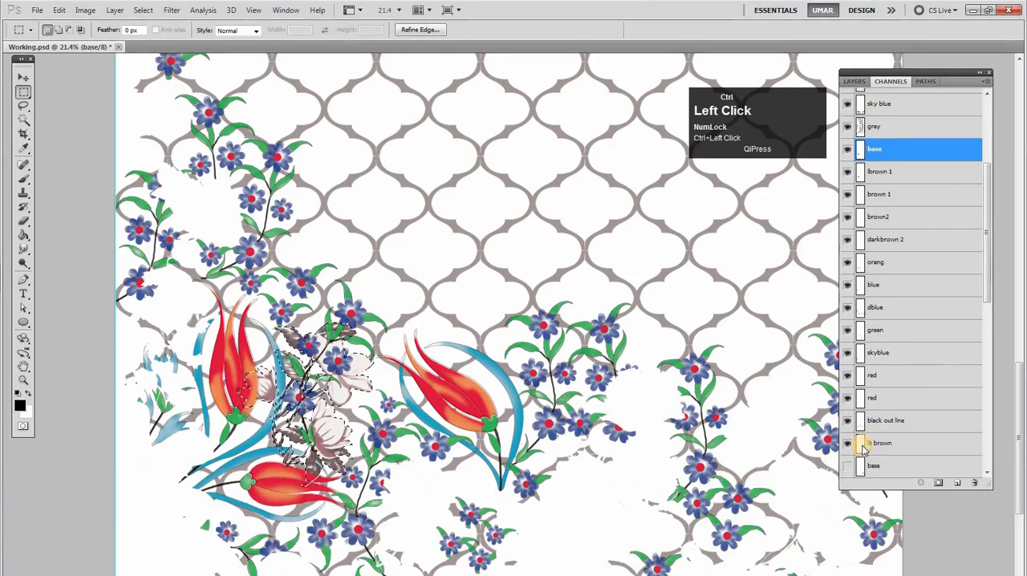
{"action": "key", "text": "Return"}
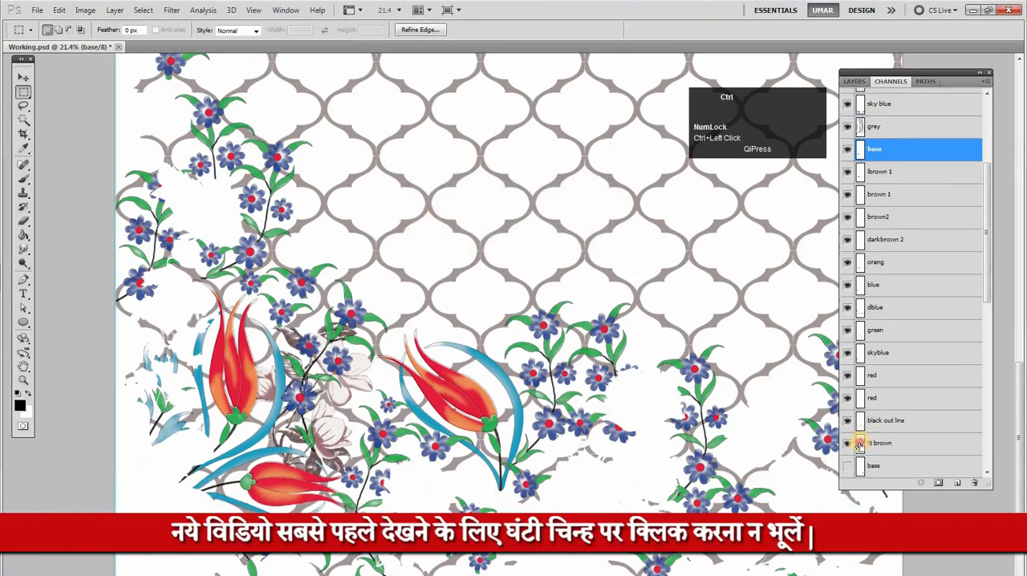
{"action": "left_click", "coordinate": [861, 444], "text": "ctrl"}
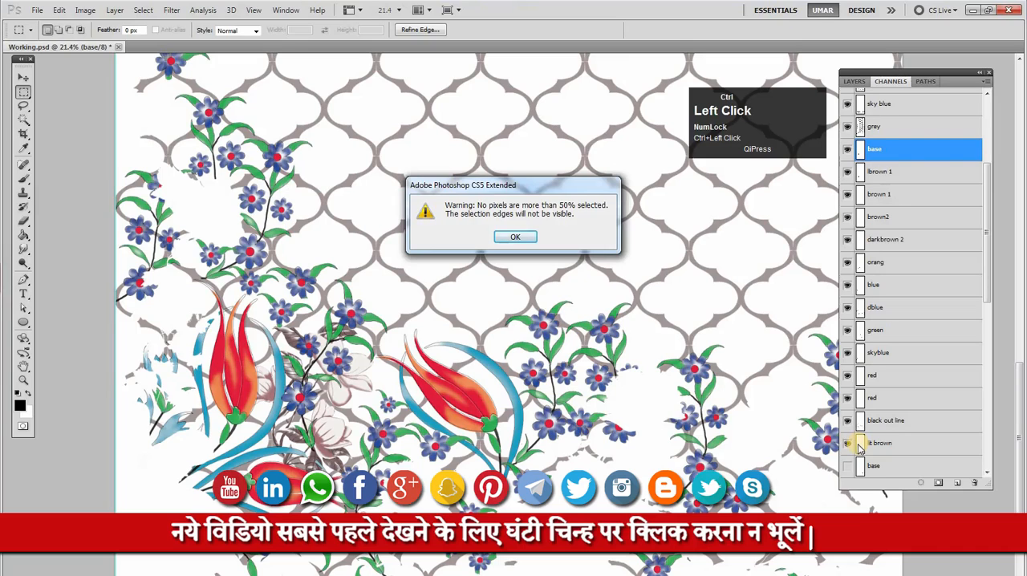
{"action": "key", "text": "Return"}
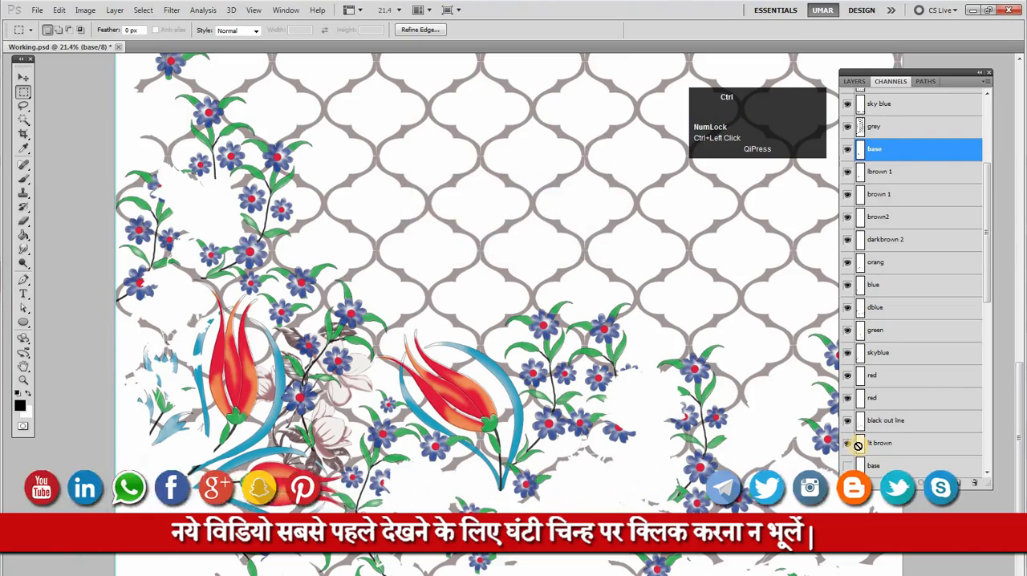
{"action": "key", "text": "ctrl+t"}
{"action": "key", "text": "Escape"}
Examine the cleared area above the red border for faint lit brown pixels, using the channel's selection and Free Transform bounds
{"action": "left_click_drag", "start_coordinate": [718, 446], "coordinate": [635, 264]}
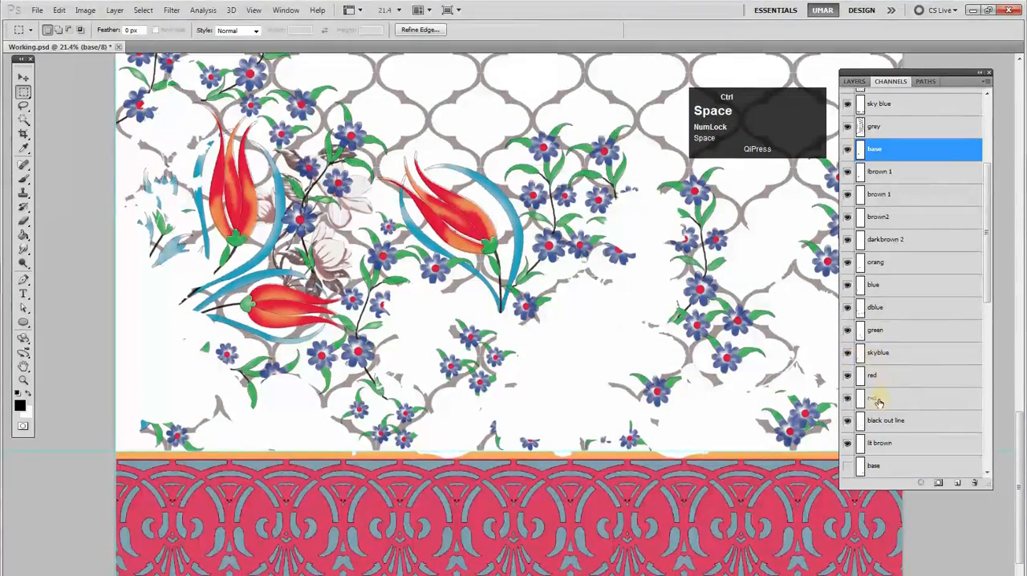
{"action": "left_click", "coordinate": [857, 451], "text": "ctrl"}
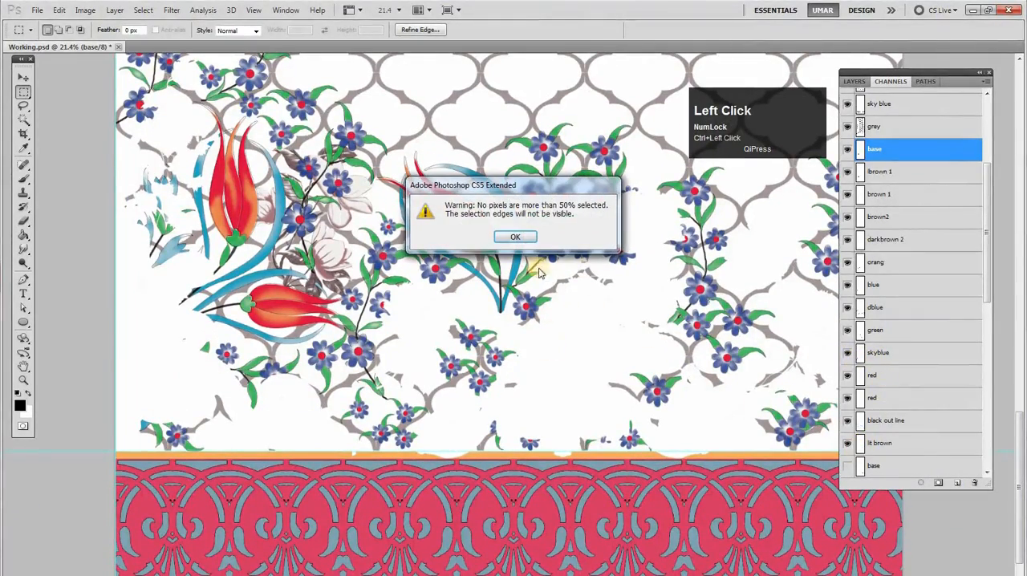
{"action": "left_click", "coordinate": [516, 238]}
{"action": "mouse_move", "coordinate": [616, 382]}
{"action": "left_mouse_down"}
{"action": "mouse_move", "coordinate": [605, 385]}
{"action": "mouse_move", "coordinate": [617, 396]}
{"action": "left_mouse_up"}
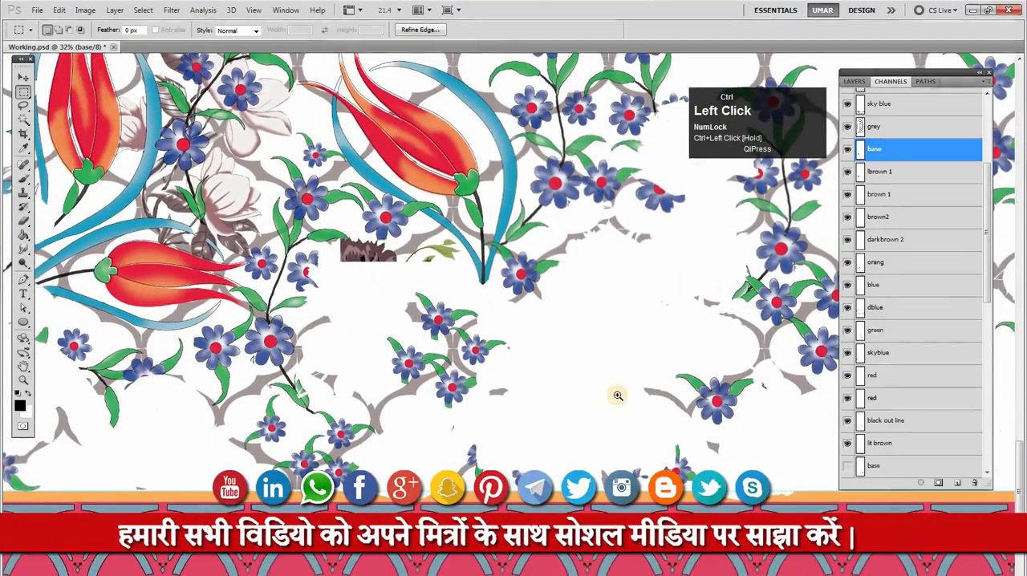
{"action": "key", "text": "ctrl+t"}
{"action": "left_click_drag", "start_coordinate": [607, 351], "coordinate": [637, 267]}
{"action": "key", "text": "Return"}
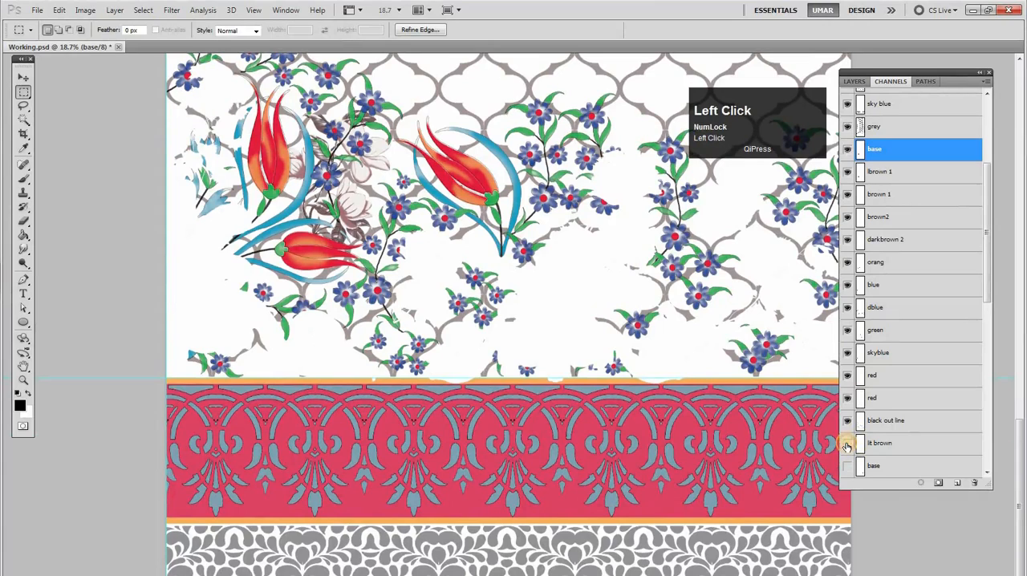
Check the upper base channel's pixel extent with Free Transform, and delete the lit brown channel above the lower base
{"action": "key", "text": "ctrl+t"}
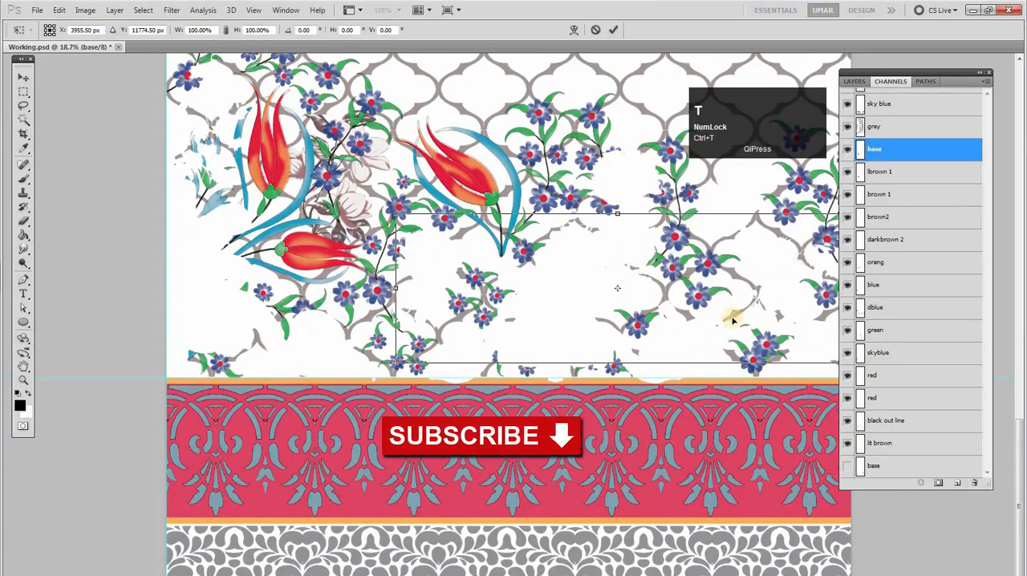
{"action": "double_click", "coordinate": [734, 319]}
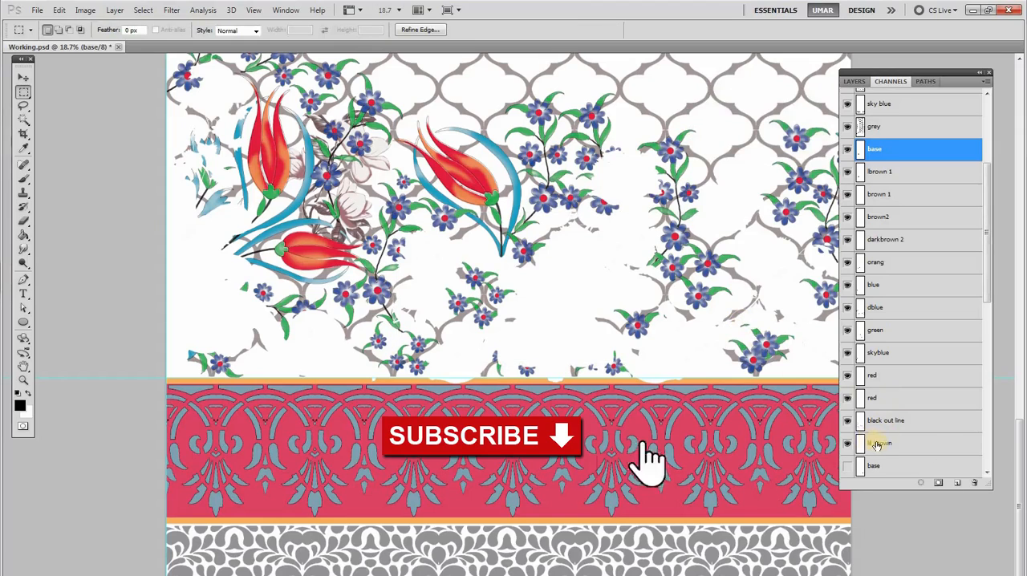
{"action": "left_click_drag", "start_coordinate": [956, 459], "coordinate": [977, 481]}
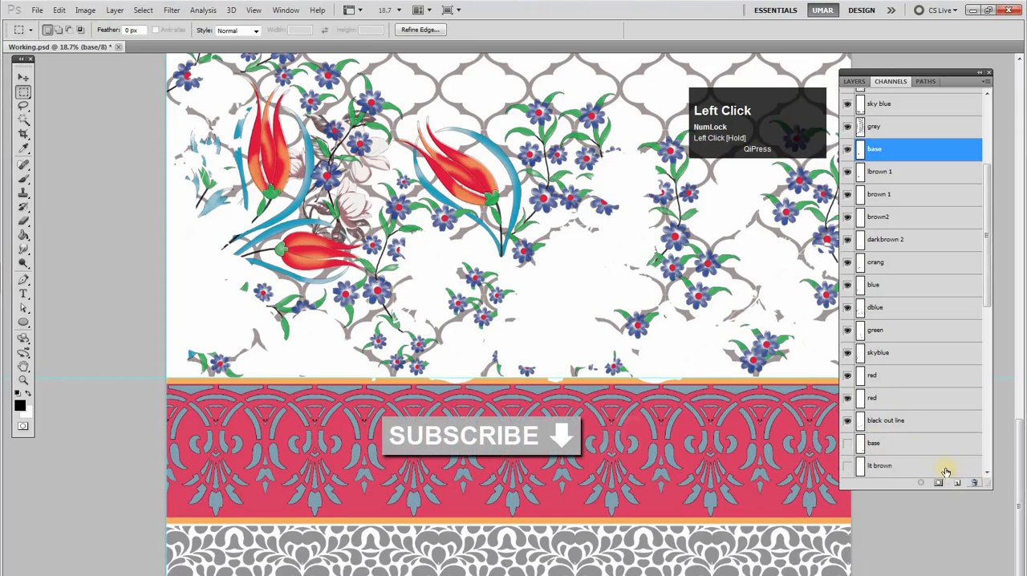
Build one combined selection from the motif channels, starting at black out line and adding those up to the upper base
{"action": "left_click", "coordinate": [882, 426]}
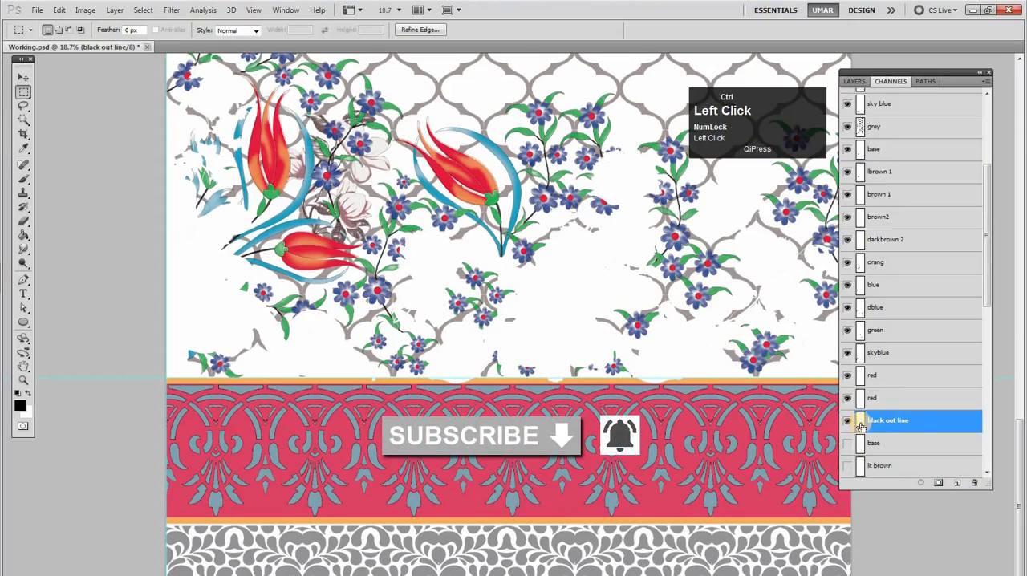
{"action": "left_click", "coordinate": [860, 423], "text": "ctrl"}
{"action": "left_click", "coordinate": [860, 400], "text": "ctrl+shift"}
{"action": "left_click", "coordinate": [860, 380], "text": "ctrl+shift"}
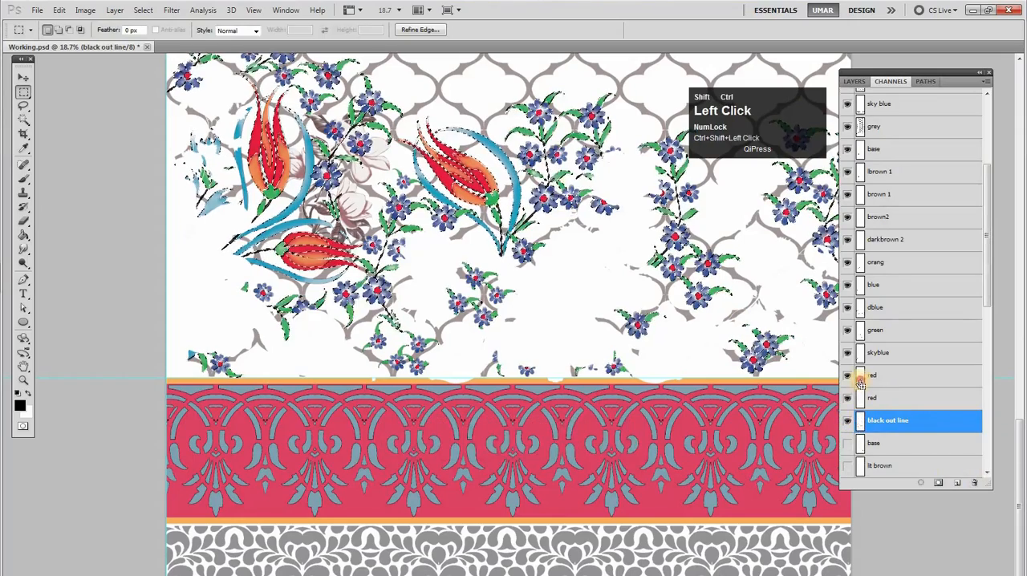
{"action": "left_click", "coordinate": [860, 359], "text": "ctrl+shift"}
{"action": "left_click", "coordinate": [860, 325], "text": "ctrl+shift"}
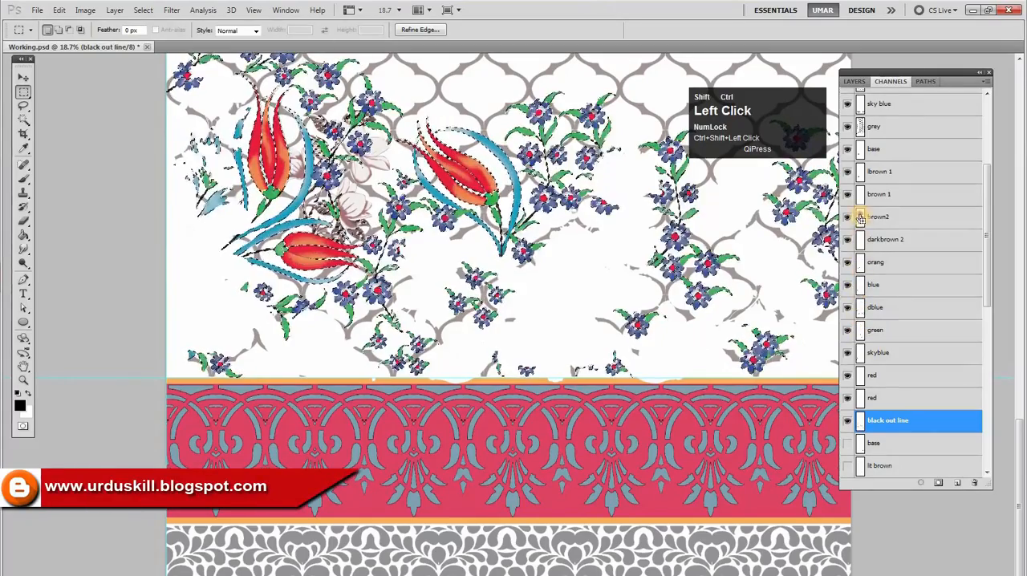
{"action": "left_click", "coordinate": [860, 171], "text": "ctrl+shift"}
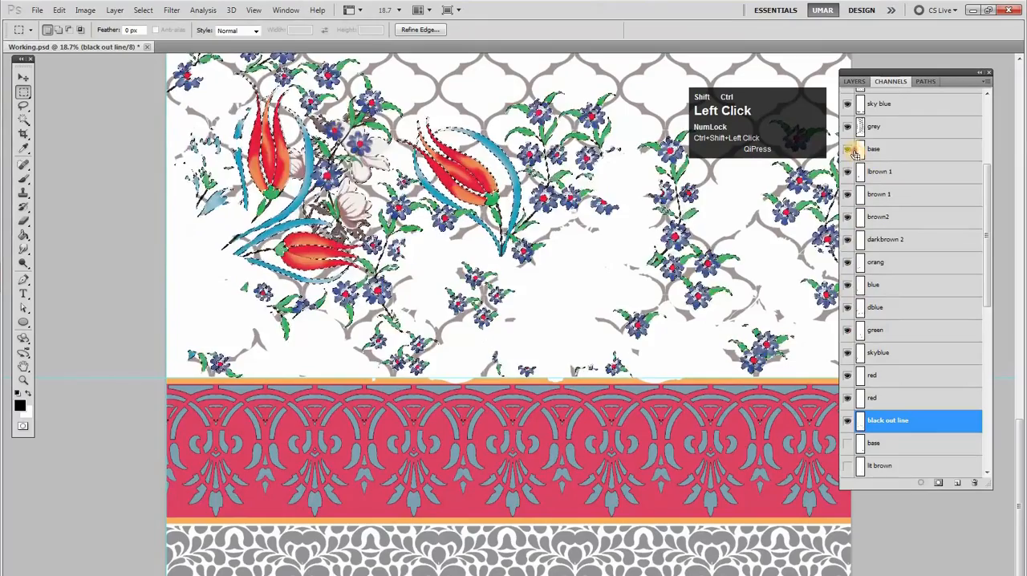
Make the grey channel active and hide the channels from the upper base through black out line
{"action": "left_click", "coordinate": [892, 158], "text": "shift"}
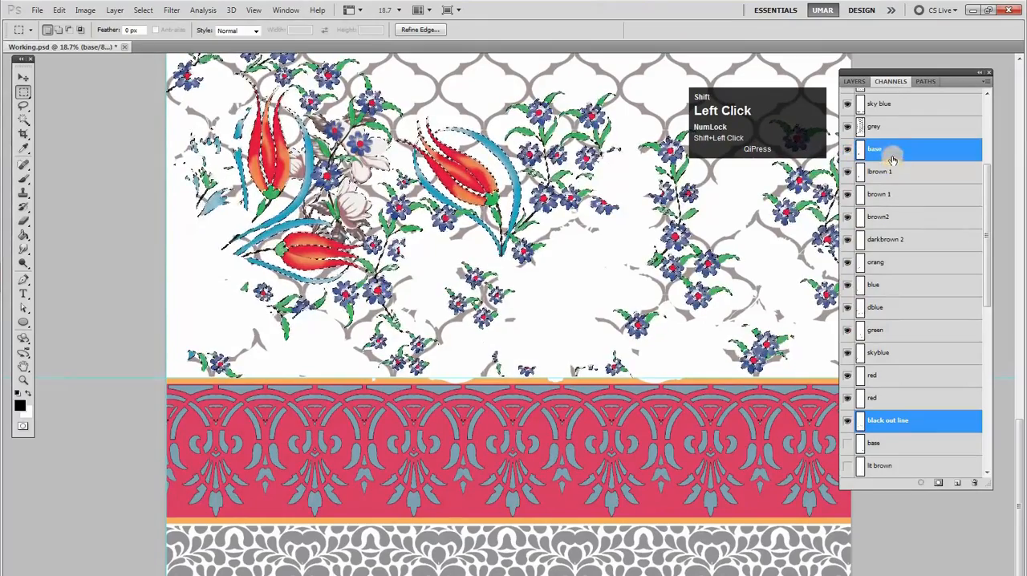
{"action": "left_click", "coordinate": [882, 130]}
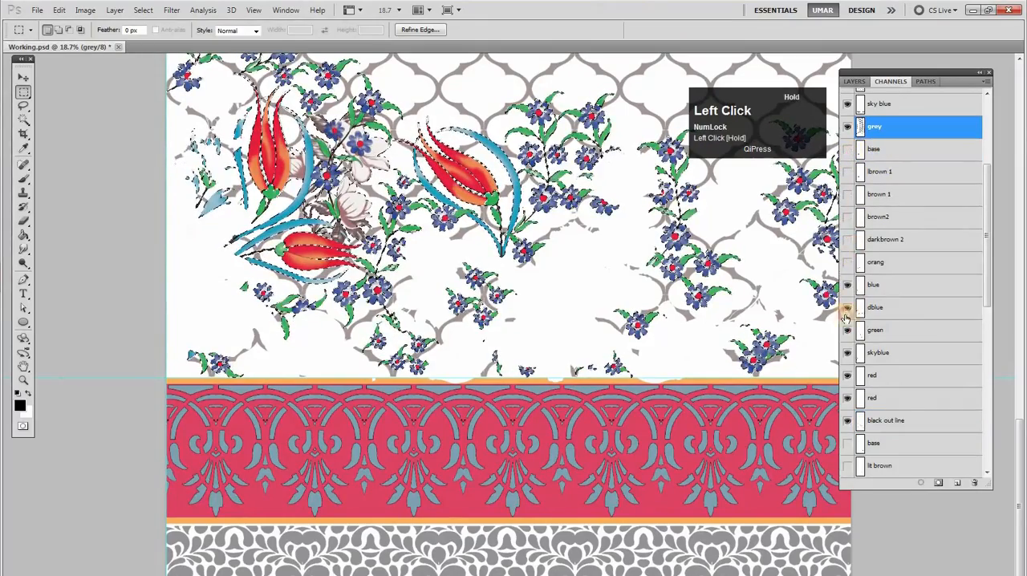
{"action": "left_click", "coordinate": [846, 422]}
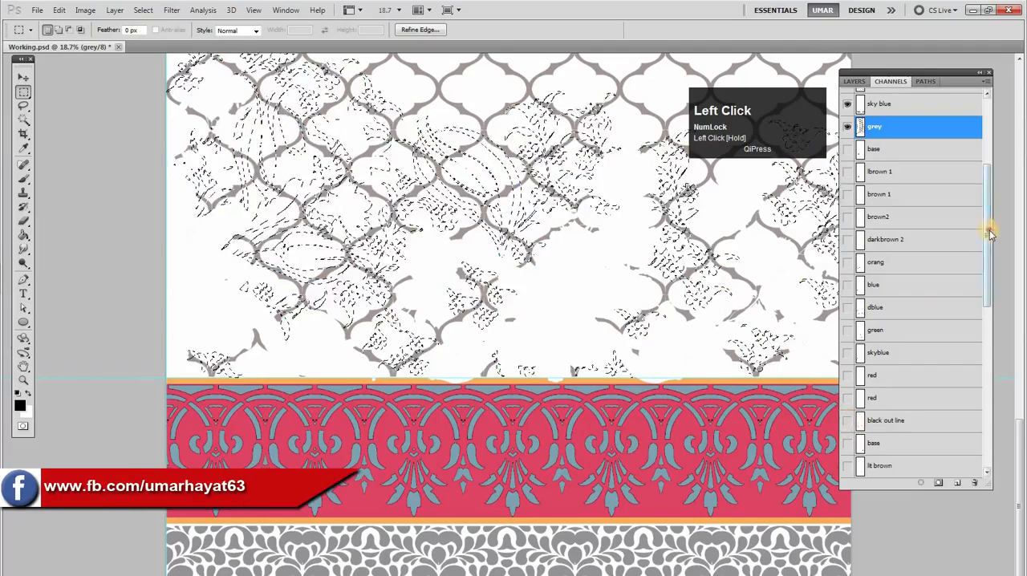
Clear the combined motif selection from the white, brown pati, red pati, outline black, sky blue and grey channels, and deselect
{"action": "left_click_drag", "start_coordinate": [991, 232], "coordinate": [978, 146]}
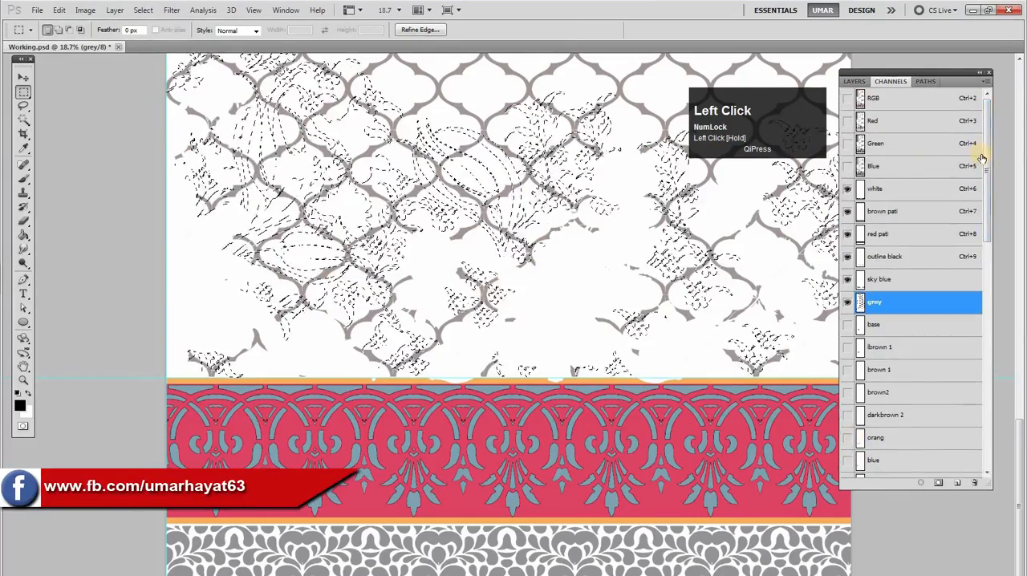
{"action": "key", "text": "q"}
{"action": "key", "text": "q"}
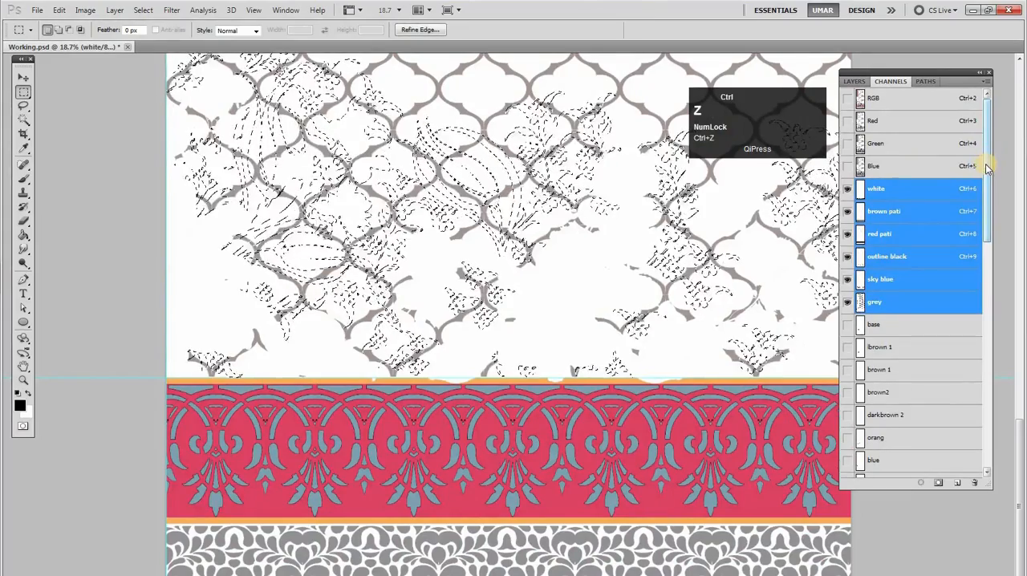
{"action": "key", "text": "ctrl+d"}
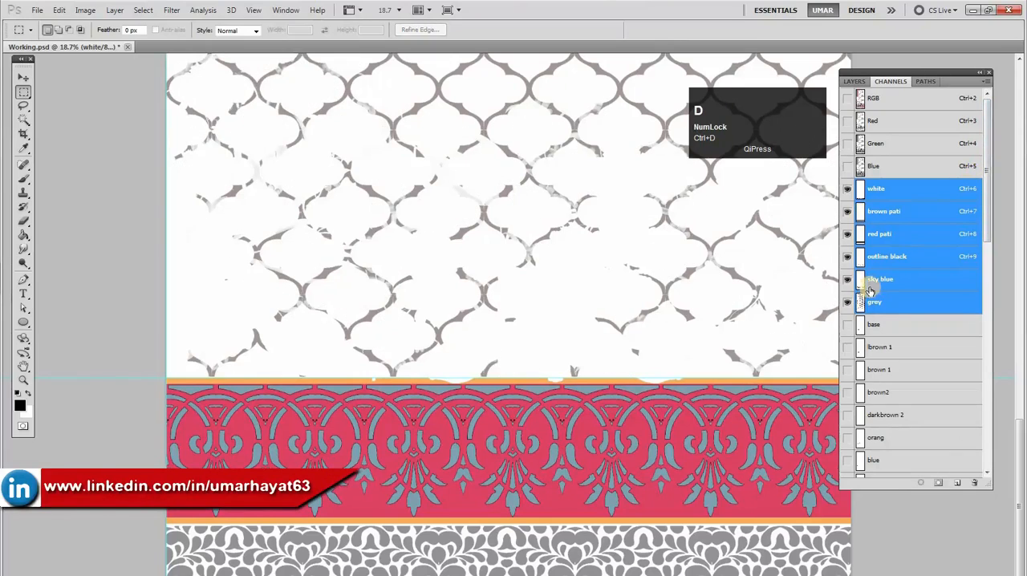
View the grey channel alone and against the RGB artwork, and load its selection
{"action": "left_click", "coordinate": [883, 310]}
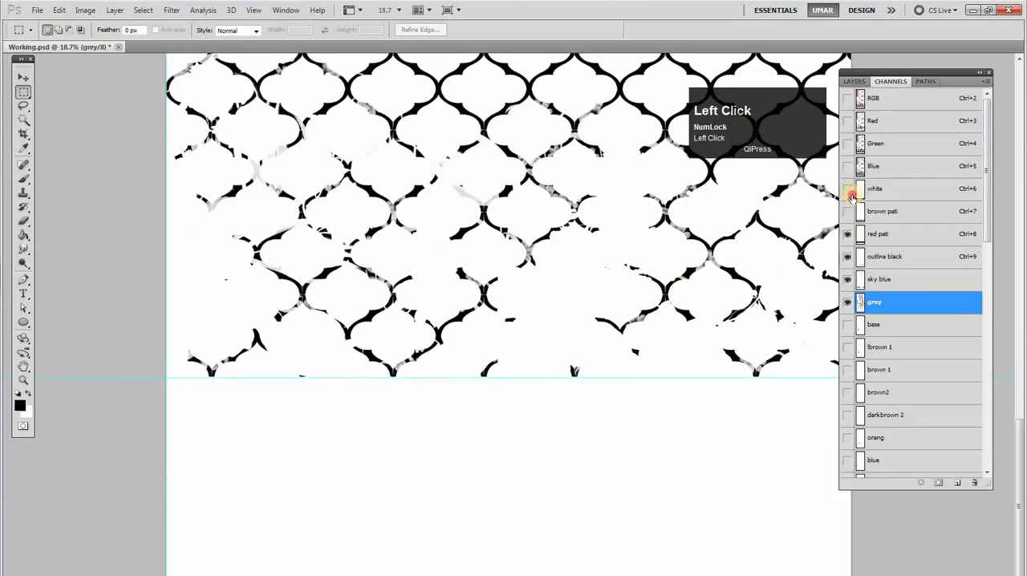
{"action": "left_click", "coordinate": [849, 169]}
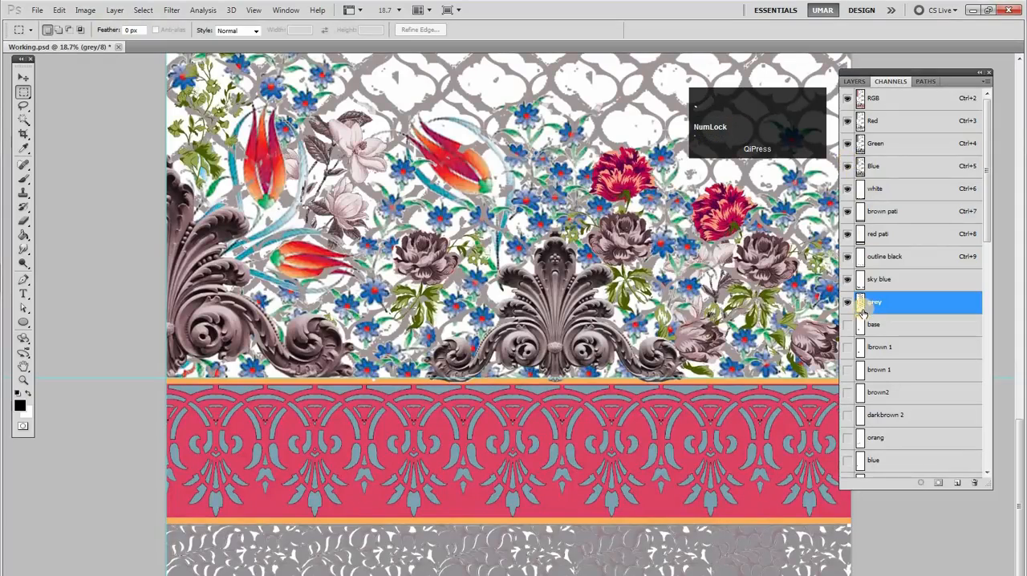
{"action": "left_click", "coordinate": [862, 309]}
{"action": "left_click", "coordinate": [863, 309], "text": "ctrl"}
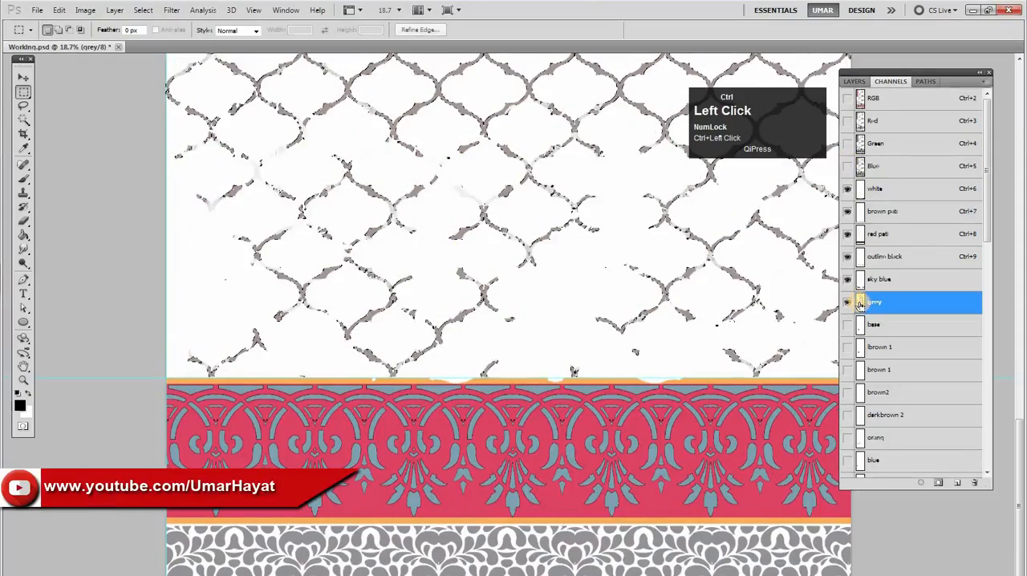
Examine the grey lattice above the red border at close range for semi-transparent pixels outside the loaded selection
{"action": "left_click_drag", "start_coordinate": [733, 289], "coordinate": [648, 316]}
{"action": "left_click_drag", "start_coordinate": [583, 472], "coordinate": [688, 424]}
{"action": "left_click_drag", "start_coordinate": [606, 243], "coordinate": [610, 246]}
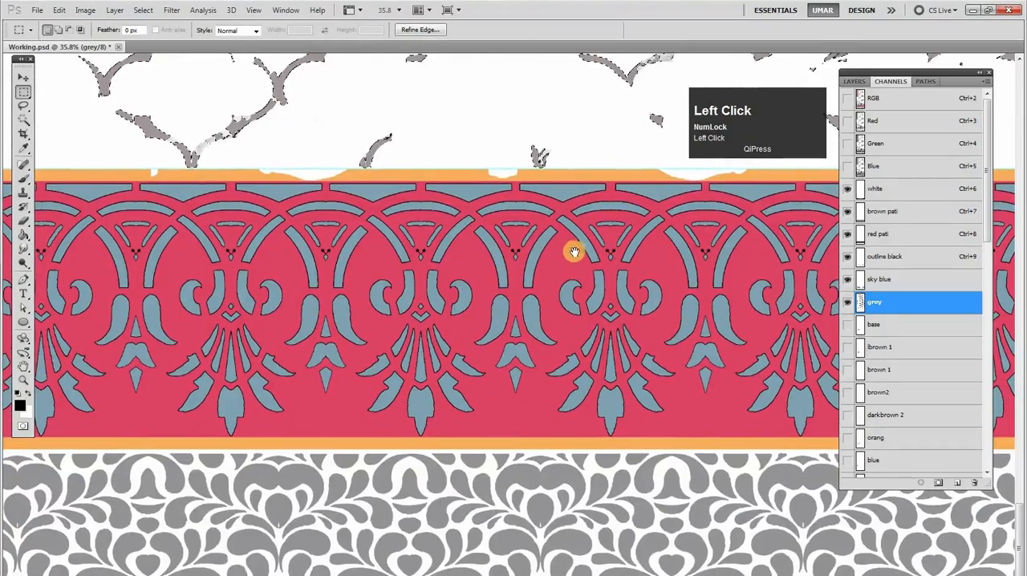
{"action": "left_click_drag", "start_coordinate": [206, 142], "coordinate": [361, 219]}
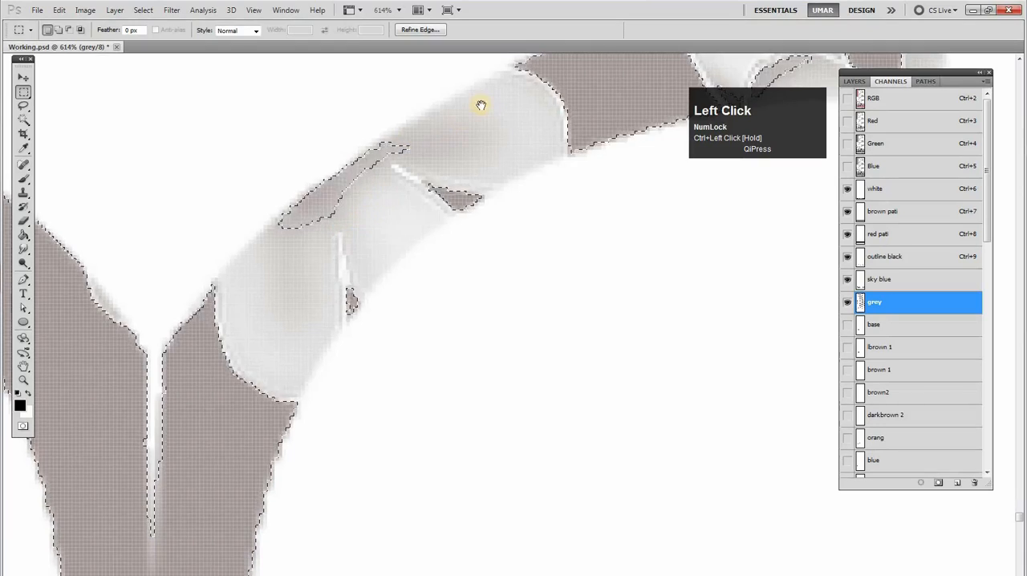
{"action": "left_click", "coordinate": [458, 145], "text": "alt"}
{"action": "left_click_drag", "start_coordinate": [444, 165], "coordinate": [523, 129]}
{"action": "left_click_drag", "start_coordinate": [523, 128], "coordinate": [396, 290]}
{"action": "left_click", "coordinate": [476, 243], "text": "alt"}
{"action": "left_click", "coordinate": [508, 239], "text": "alt"}
{"action": "left_click", "coordinate": [508, 238], "text": "alt"}
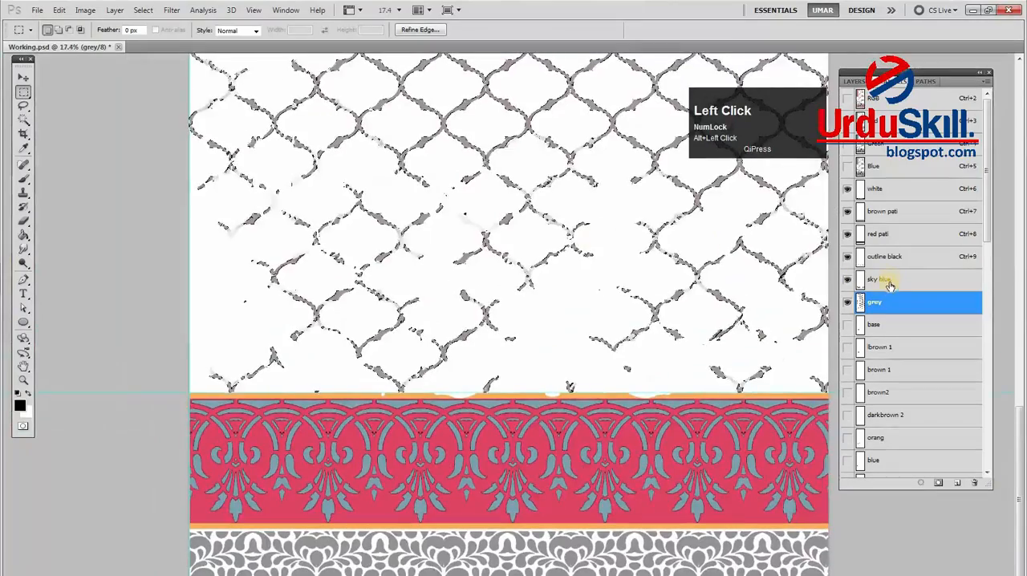
Load the sky blue, outline black, brown pati and white channel selections to check which border parts they cover
{"action": "left_click", "coordinate": [858, 289], "text": "ctrl"}
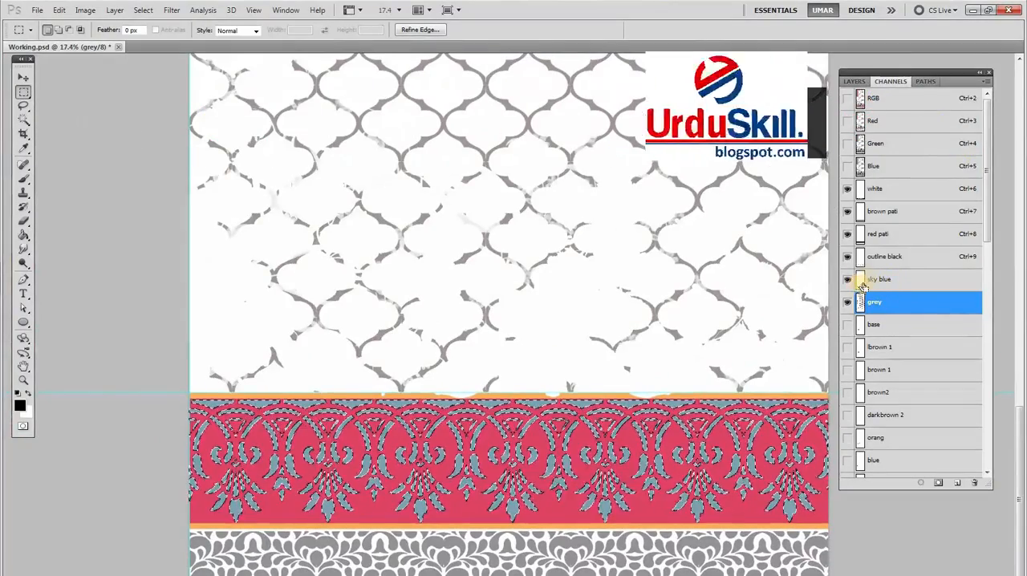
{"action": "left_click", "coordinate": [859, 261], "text": "ctrl+shift"}
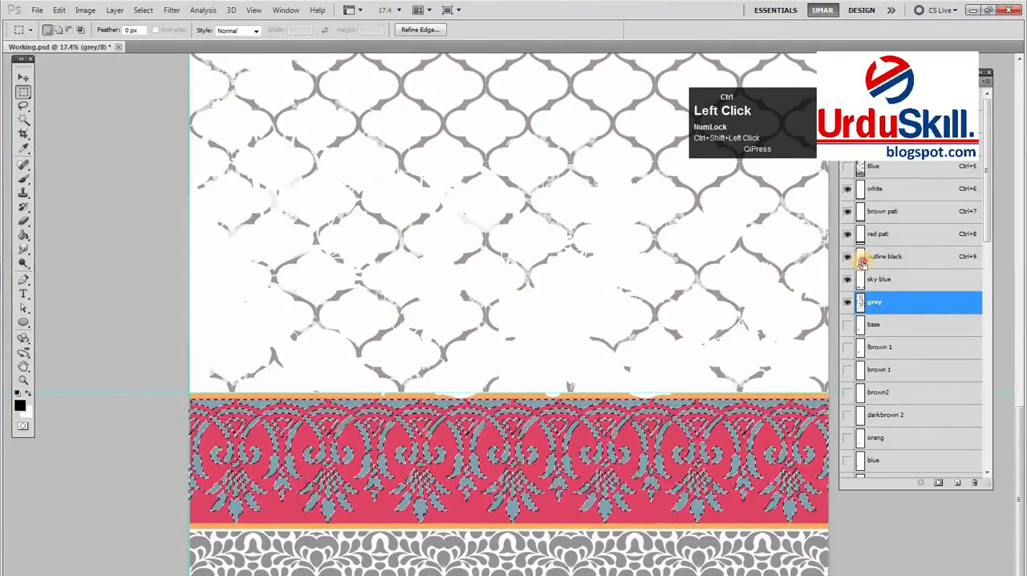
{"action": "key", "text": "ctrl+d"}
{"action": "left_click_drag", "start_coordinate": [569, 461], "coordinate": [616, 436]}
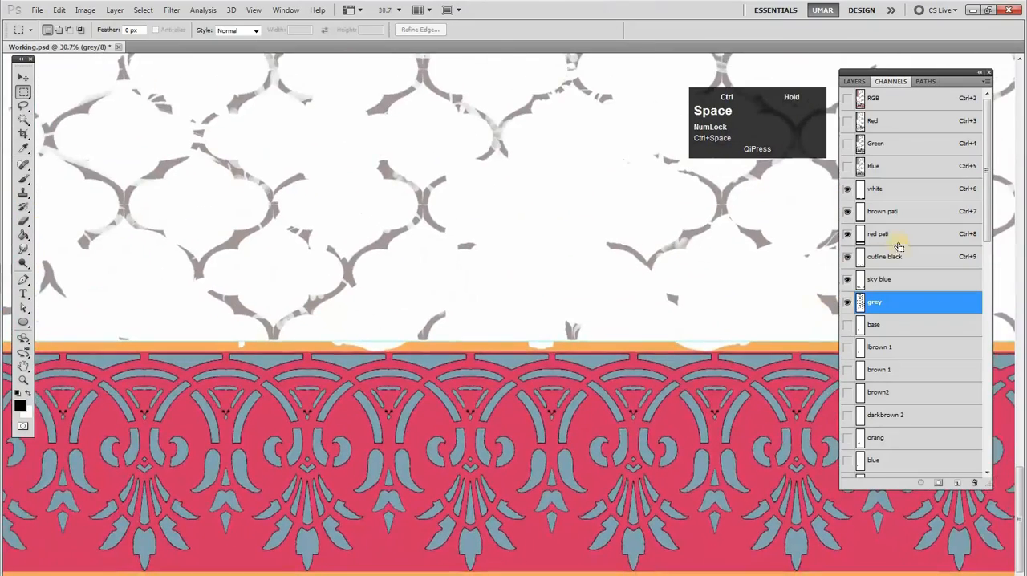
{"action": "left_click", "coordinate": [860, 213], "text": "ctrl"}
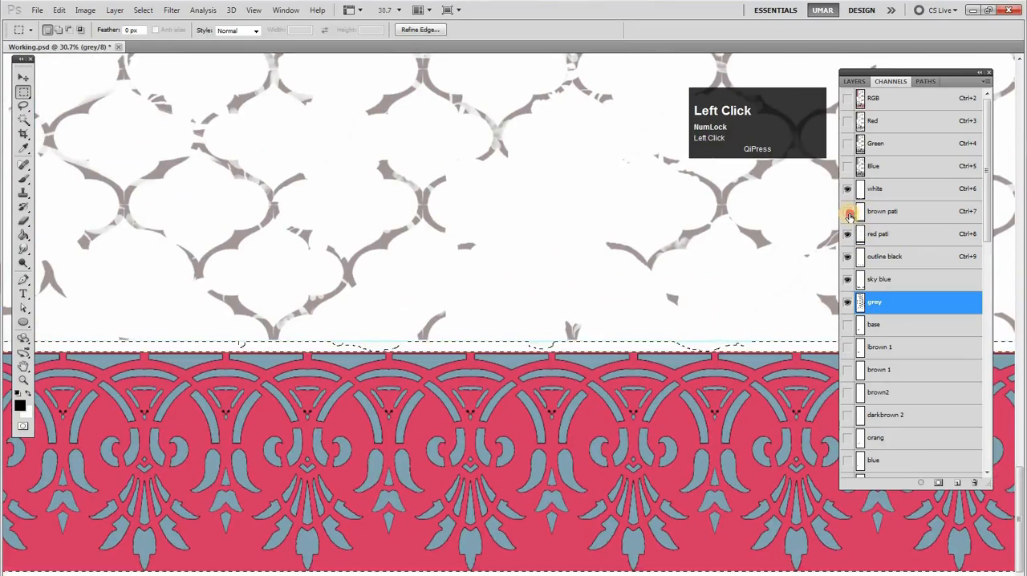
{"action": "left_click", "coordinate": [857, 197]}
{"action": "left_click", "coordinate": [857, 196], "text": "ctrl"}
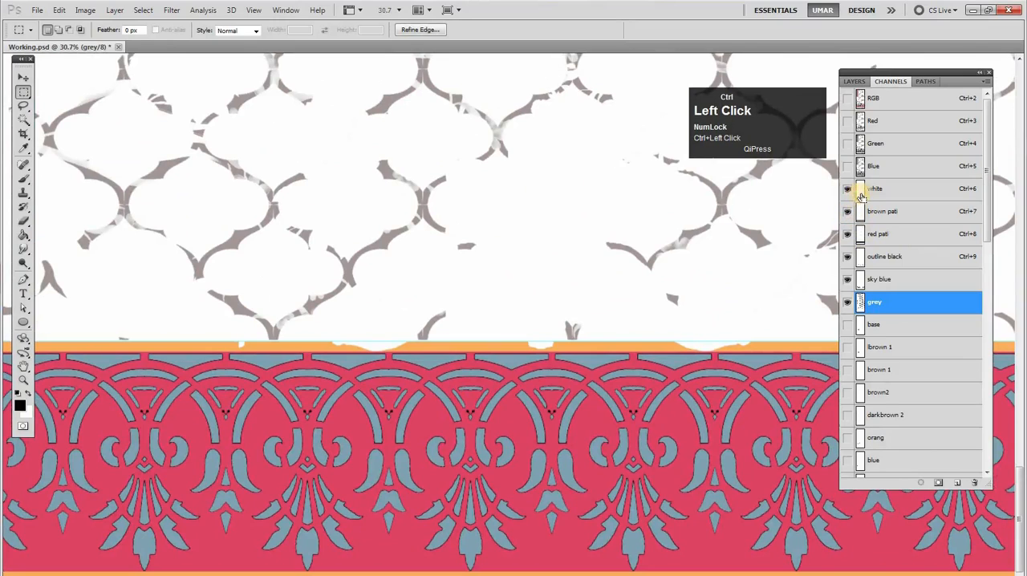
Make all six channels from grey up to white active together and drop the pixel selection
{"action": "left_click", "coordinate": [888, 274], "text": "shift"}
{"action": "left_click", "coordinate": [888, 257], "text": "shift"}
{"action": "left_click", "coordinate": [889, 234], "text": "shift"}
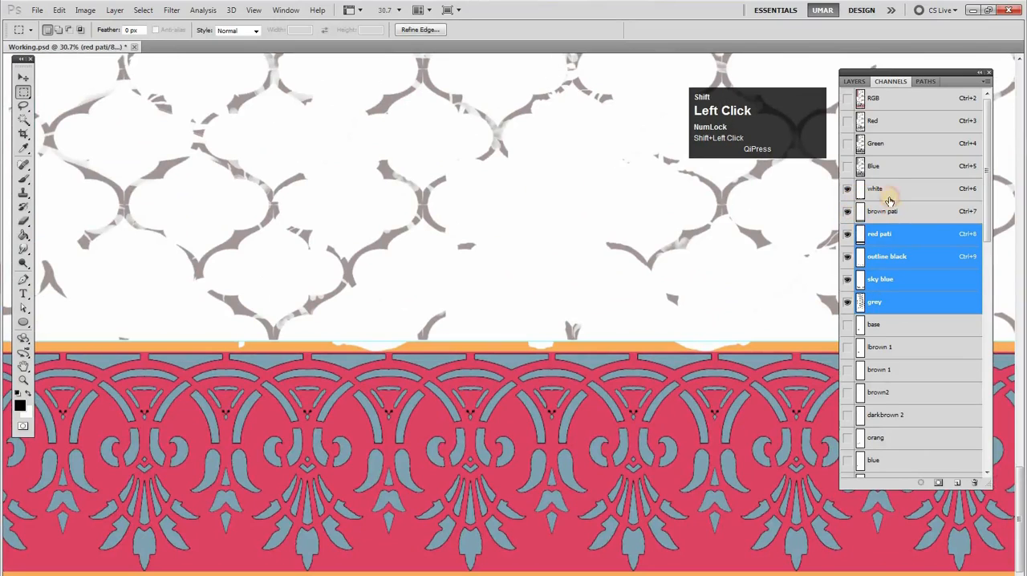
{"action": "left_click", "coordinate": [889, 210], "text": "shift"}
{"action": "left_click", "coordinate": [890, 190], "text": "shift"}
{"action": "key", "text": "F12"}
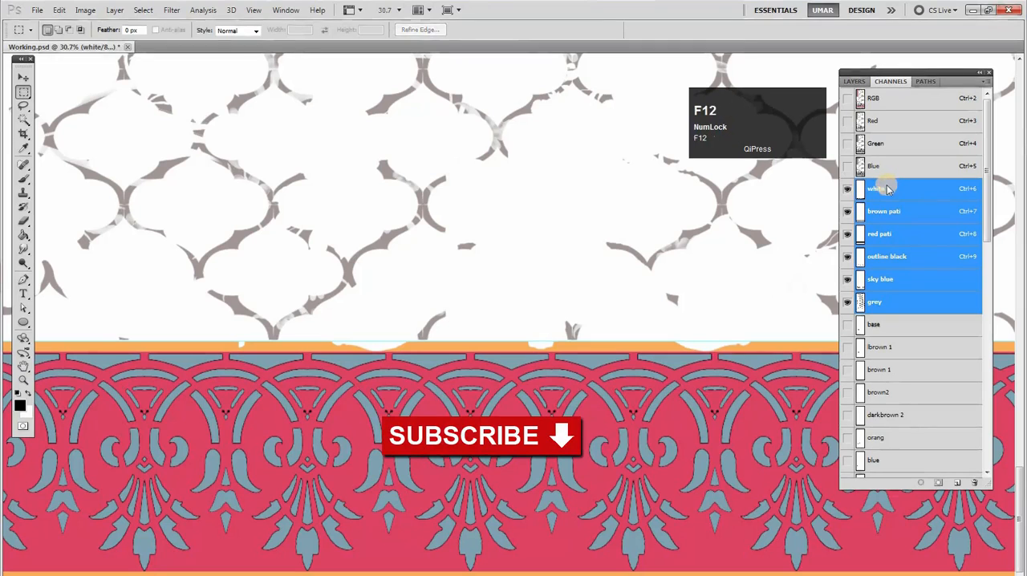
Reduce the white through grey channels to solid tones, removing the pale semi-transparent remnants from the grey lattice
{"action": "left_click", "coordinate": [424, 197]}
{"action": "left_click_drag", "start_coordinate": [417, 183], "coordinate": [524, 191]}
{"action": "left_click_drag", "start_coordinate": [380, 191], "coordinate": [836, 278]}
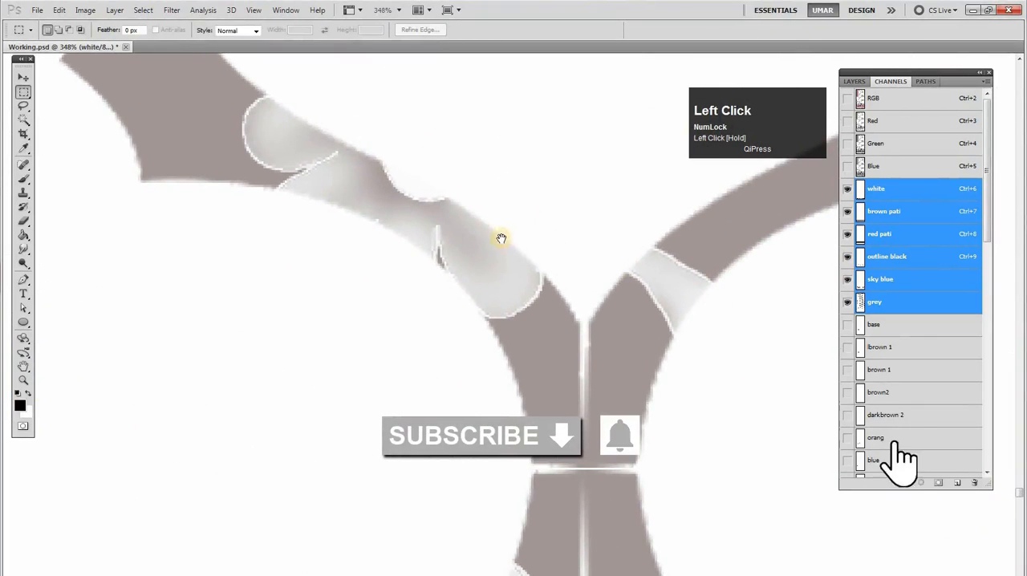
{"action": "left_click_drag", "start_coordinate": [501, 238], "coordinate": [772, 247]}
{"action": "left_click_drag", "start_coordinate": [696, 315], "coordinate": [681, 328]}
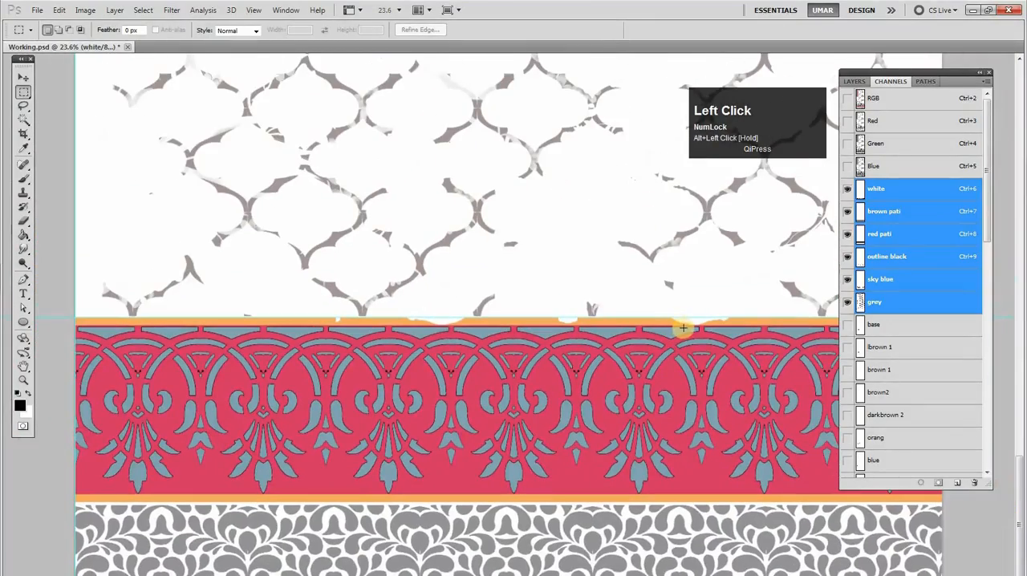
{"action": "key", "text": "F12"}
{"action": "left_click", "coordinate": [411, 178]}
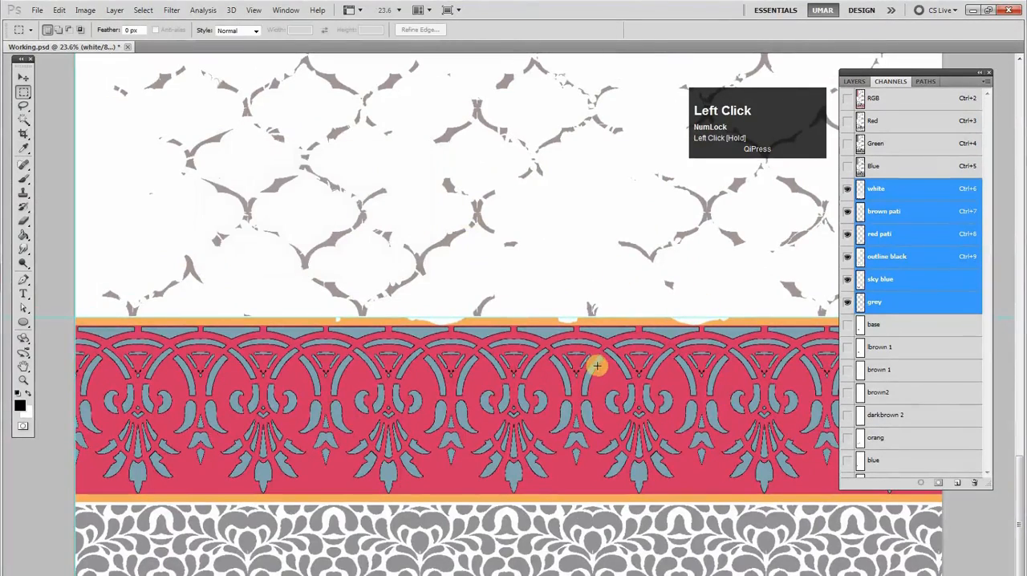
{"action": "left_click", "coordinate": [561, 337]}
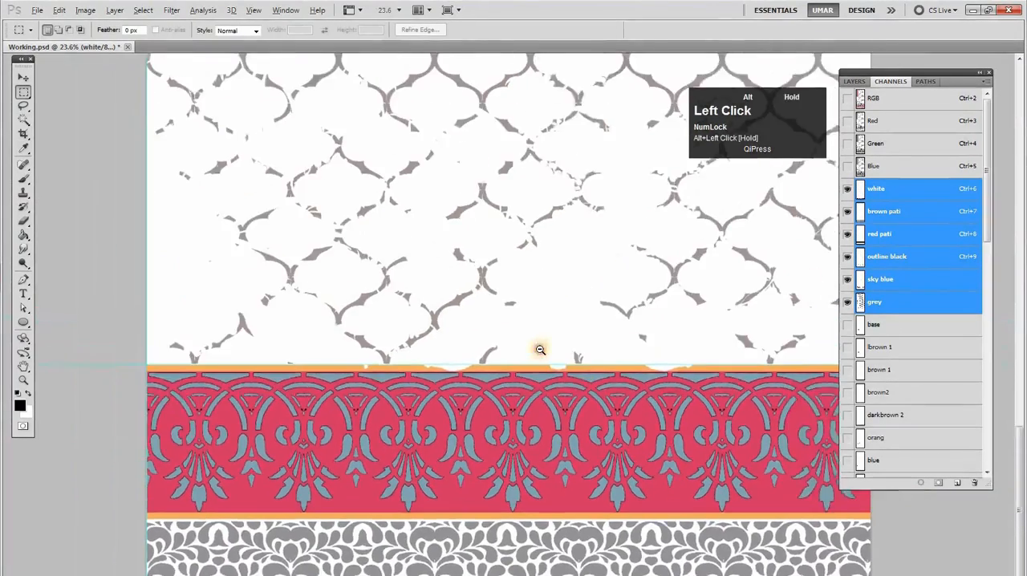
Check the cleaned lattice with the grey channel alone and together with the border channels
{"action": "left_click", "coordinate": [873, 305]}
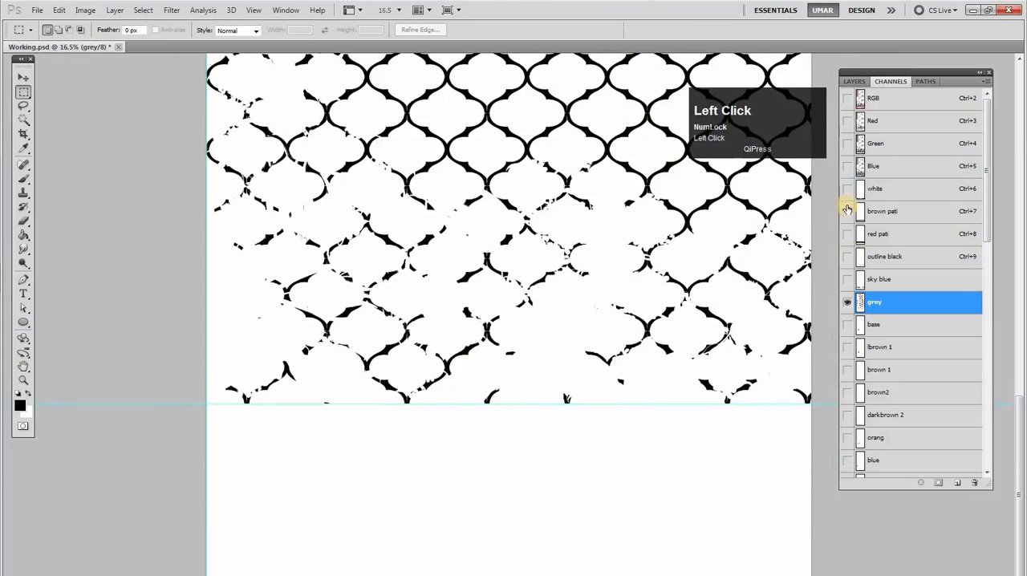
{"action": "left_click", "coordinate": [845, 304]}
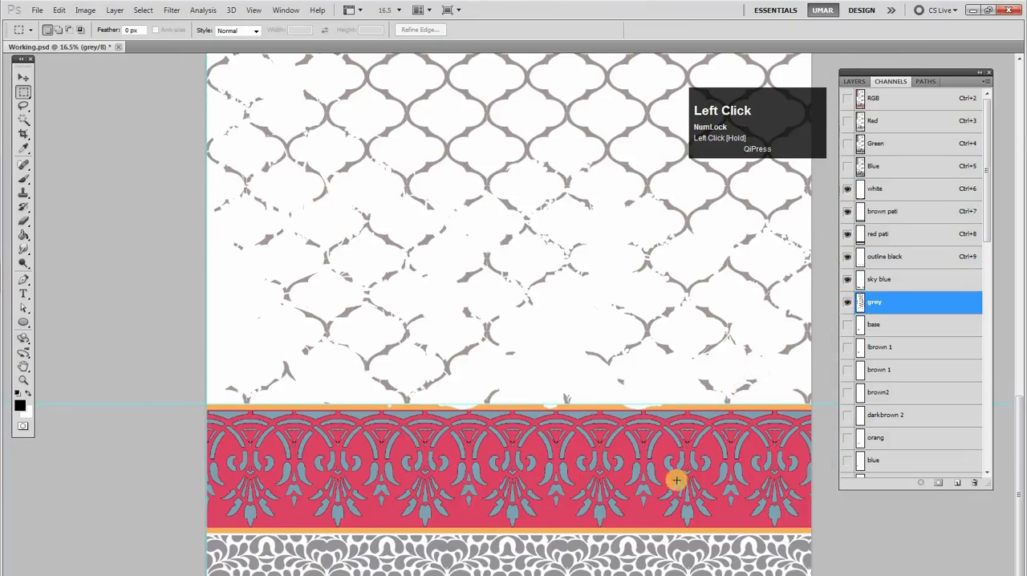
{"action": "left_click", "coordinate": [658, 526]}
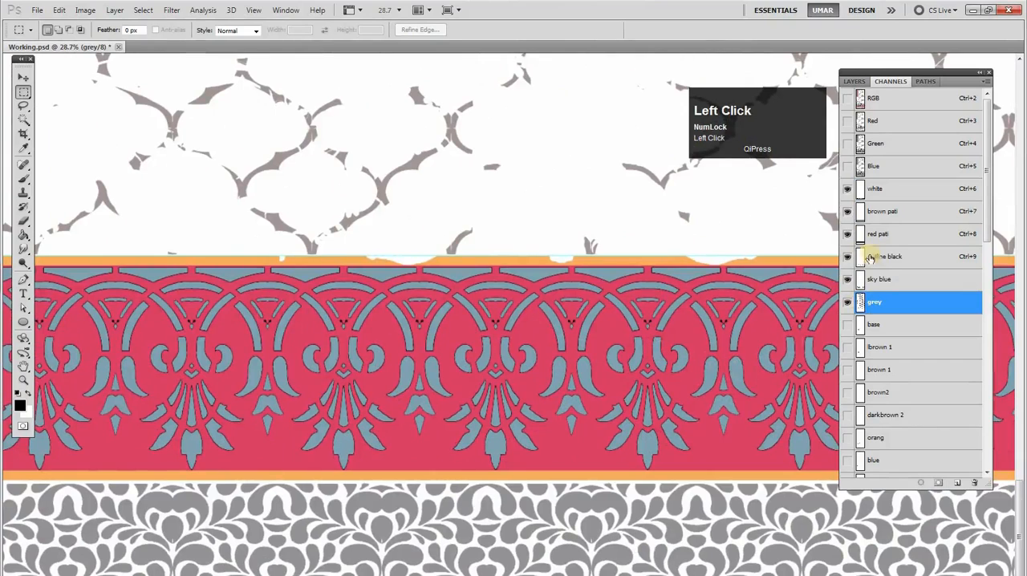
Load the white channel's selection over the patterned band and toggle brown pati's visibility to compare them
{"action": "left_click", "coordinate": [860, 193], "text": "ctrl"}
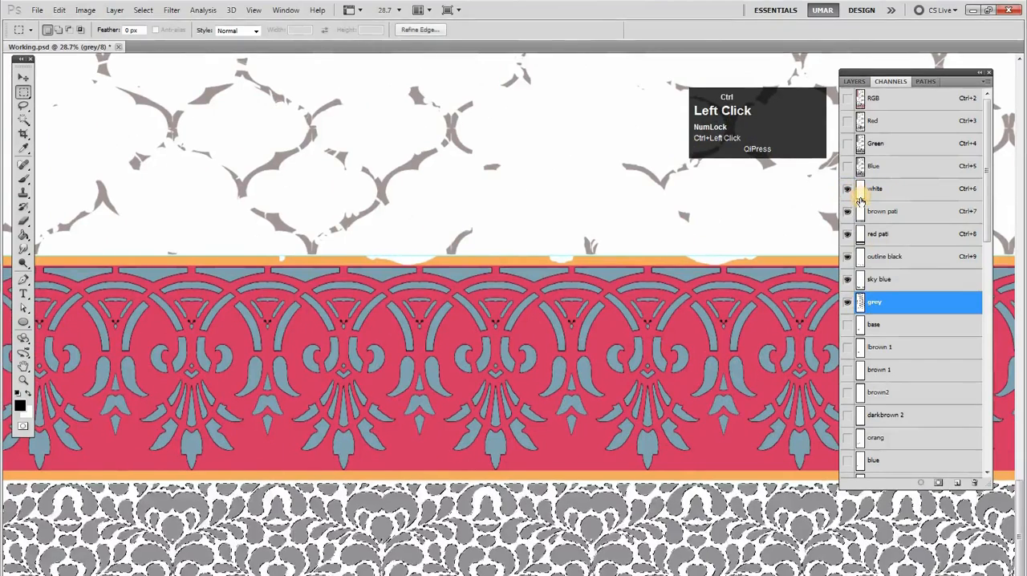
{"action": "left_click", "coordinate": [846, 214]}
{"action": "left_click", "coordinate": [847, 214]}
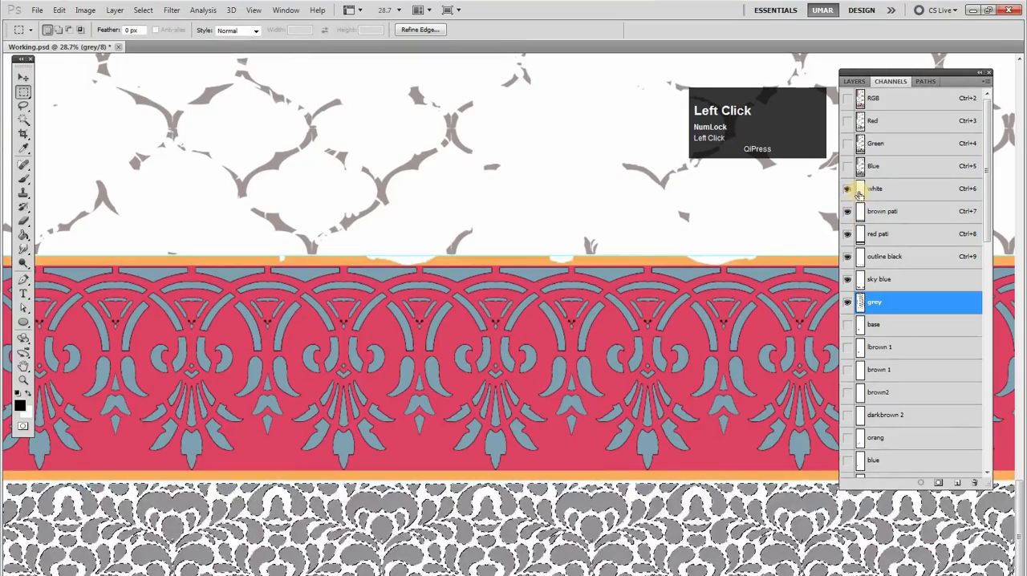
Inspect the white channel's spot channel options and its spot color
{"action": "double_click", "coordinate": [860, 193]}
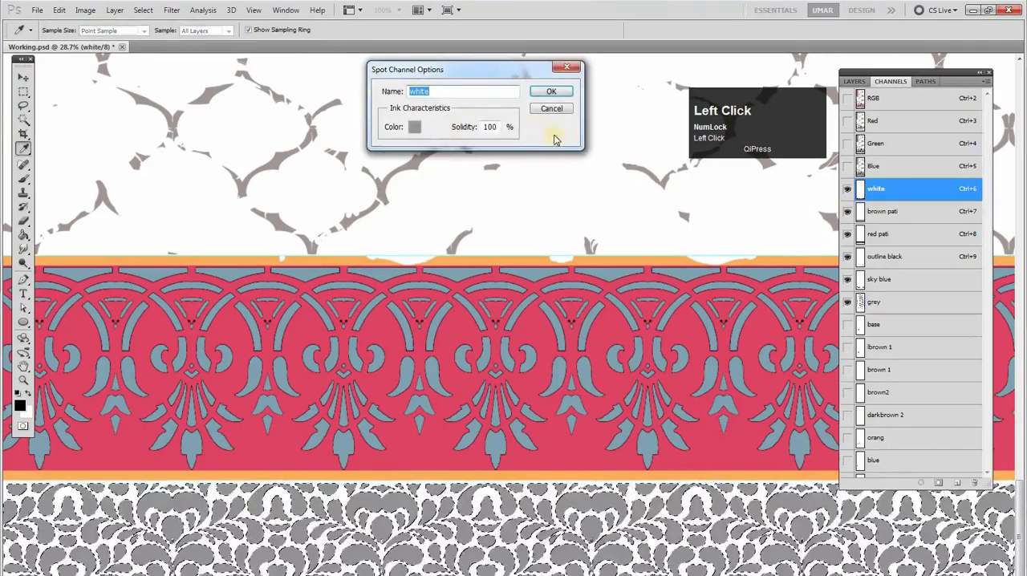
{"action": "left_click", "coordinate": [552, 92]}
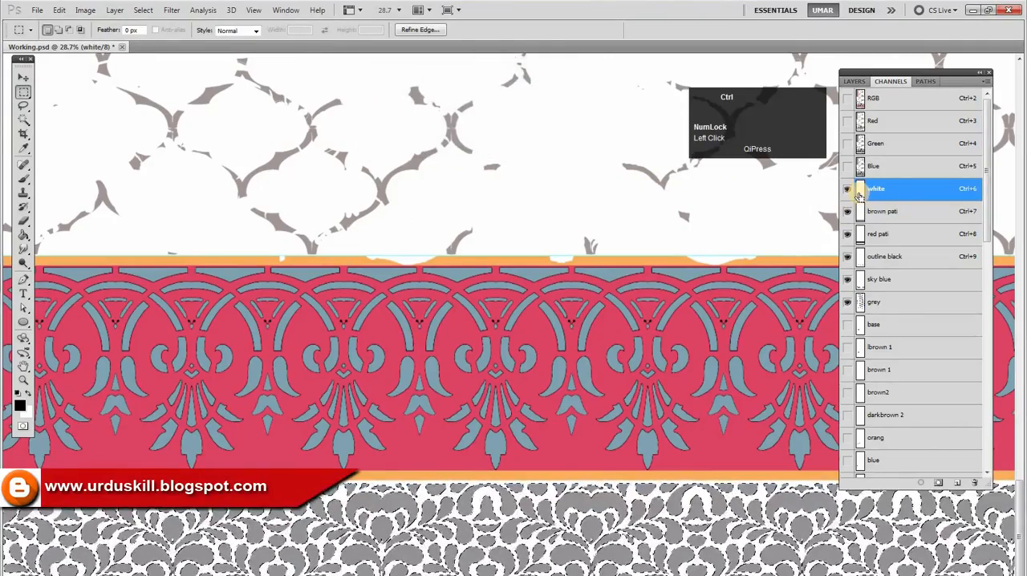
{"action": "double_click", "coordinate": [858, 195]}
{"action": "left_click", "coordinate": [414, 128]}
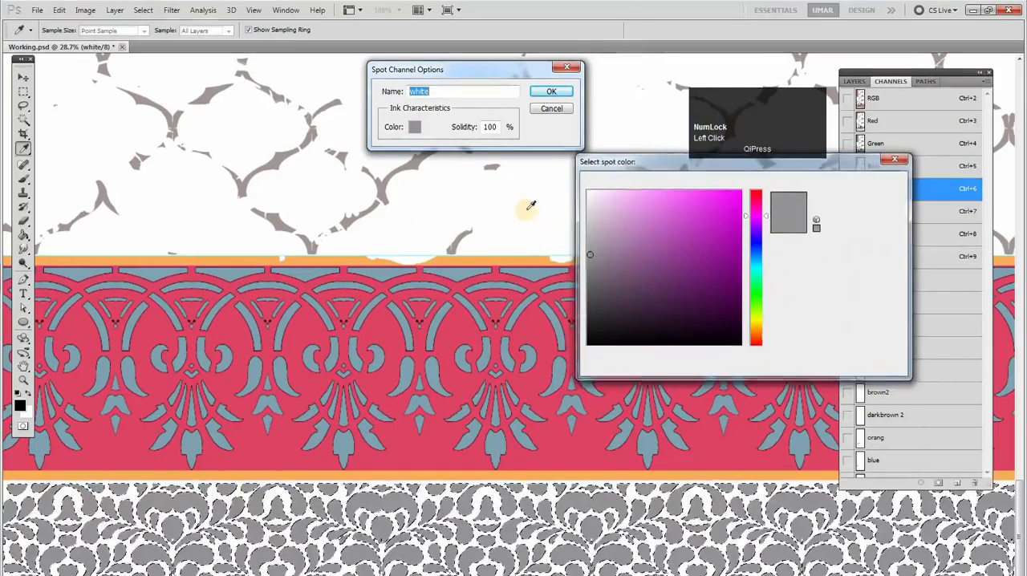
{"action": "key", "text": "Return"}
{"action": "key", "text": "Return"}
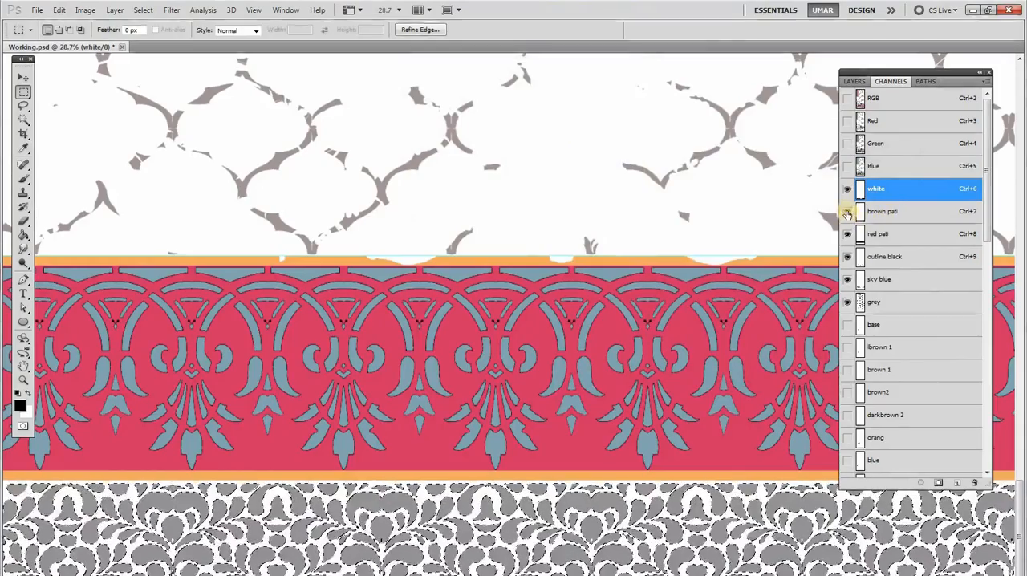
Toggle the brown pati, red pati, sky blue and grey channels to compare them with white, and make grey active
{"action": "left_click", "coordinate": [847, 212]}
{"action": "left_click", "coordinate": [847, 237]}
{"action": "left_click", "coordinate": [847, 237]}
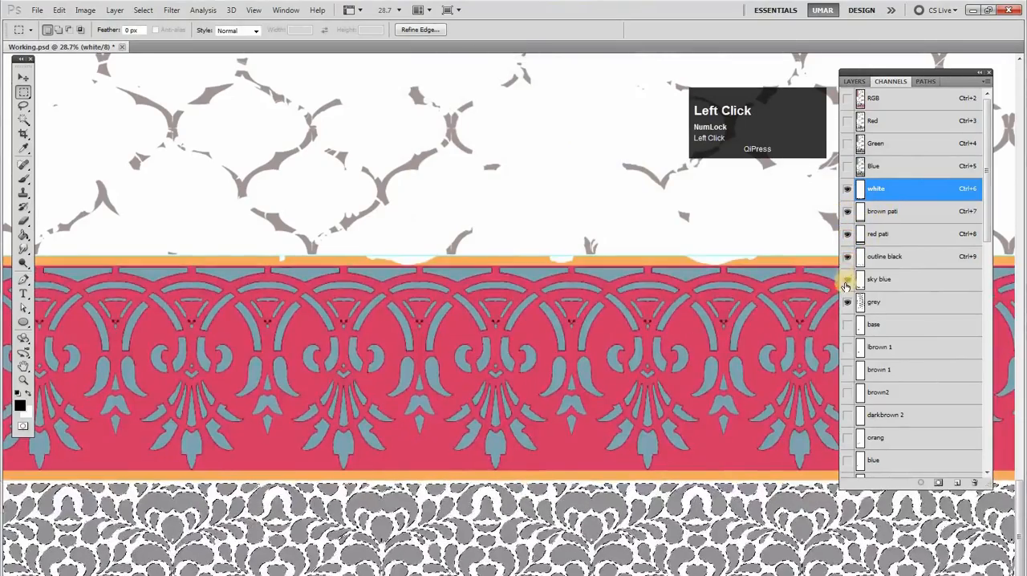
{"action": "left_click", "coordinate": [847, 279]}
{"action": "left_click", "coordinate": [847, 302]}
{"action": "left_click", "coordinate": [847, 301]}
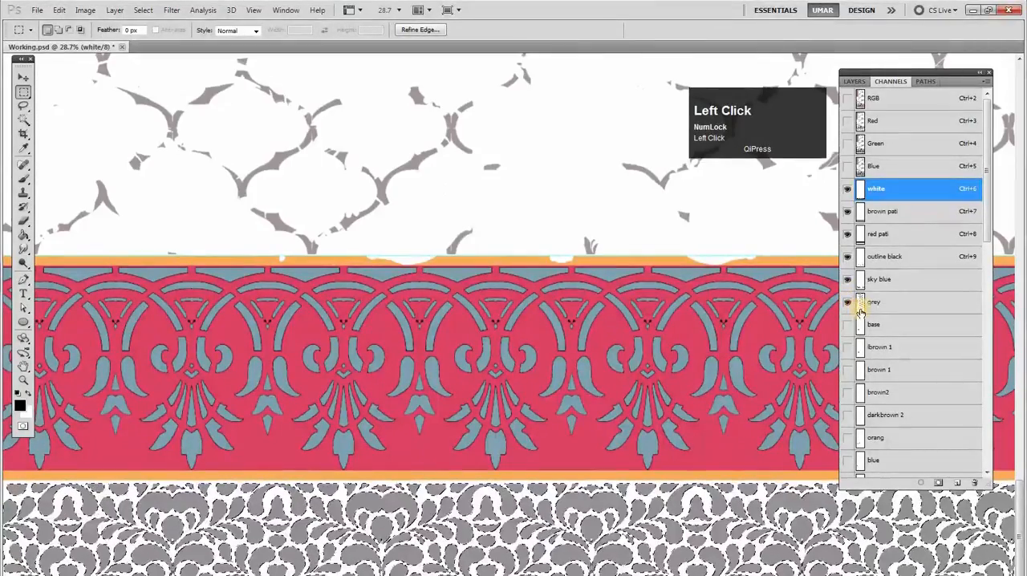
{"action": "left_click", "coordinate": [859, 309]}
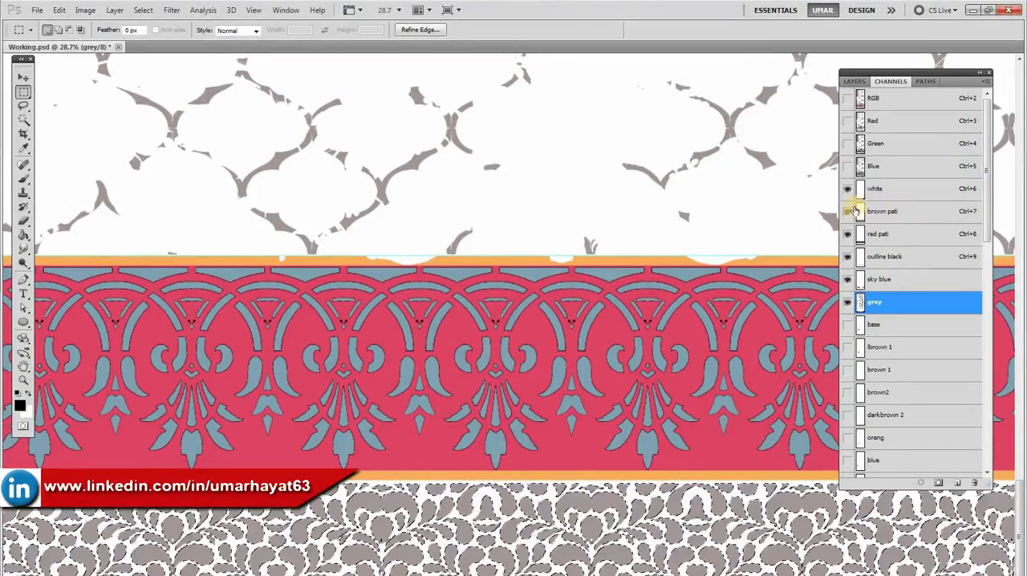
Delete the white channel, make brown pati active and drop the pixel selection
{"action": "left_click", "coordinate": [848, 193]}
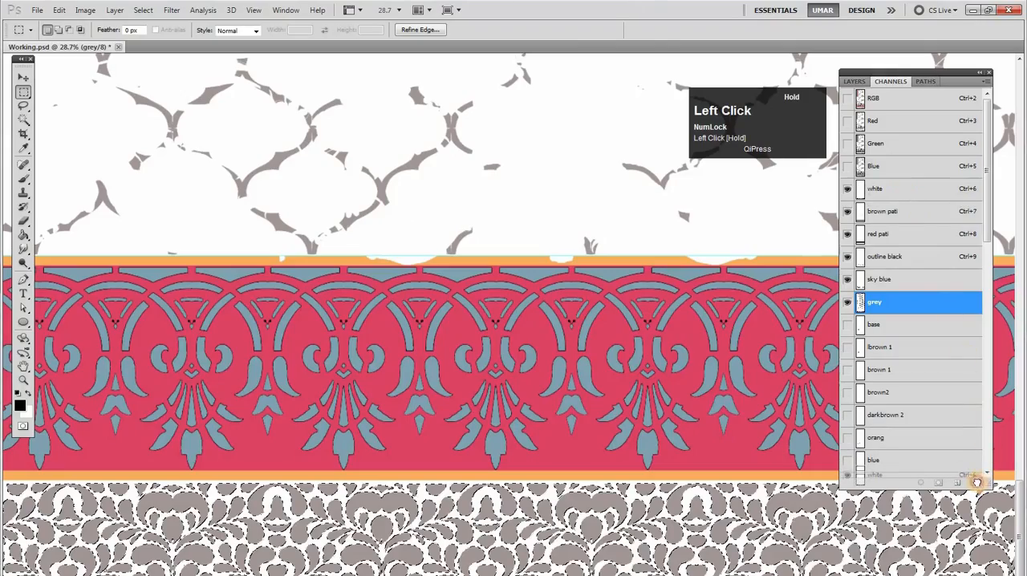
{"action": "left_click_drag", "start_coordinate": [977, 481], "coordinate": [976, 481]}
{"action": "left_click", "coordinate": [871, 196]}
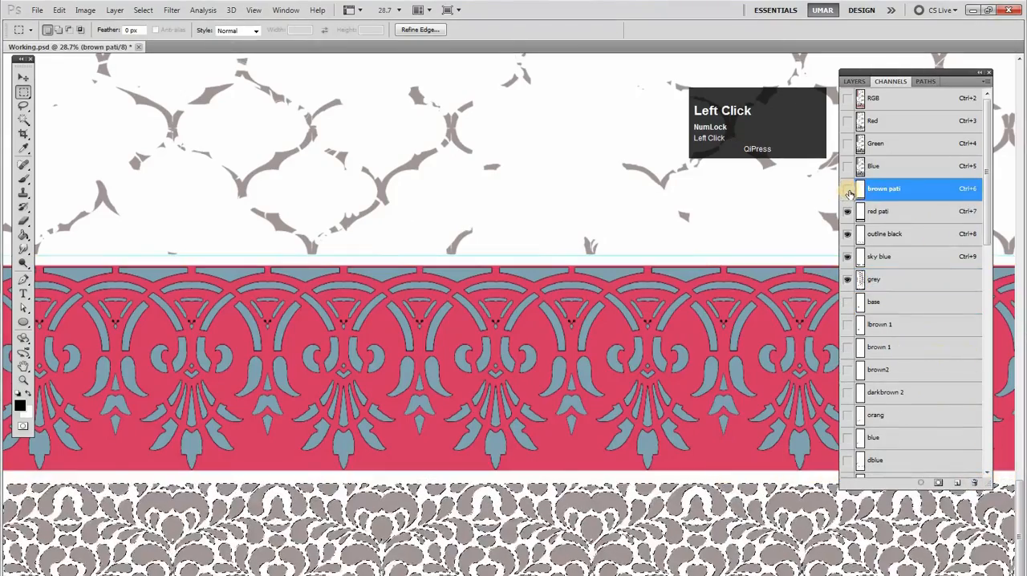
{"action": "left_click", "coordinate": [690, 294], "text": "alt"}
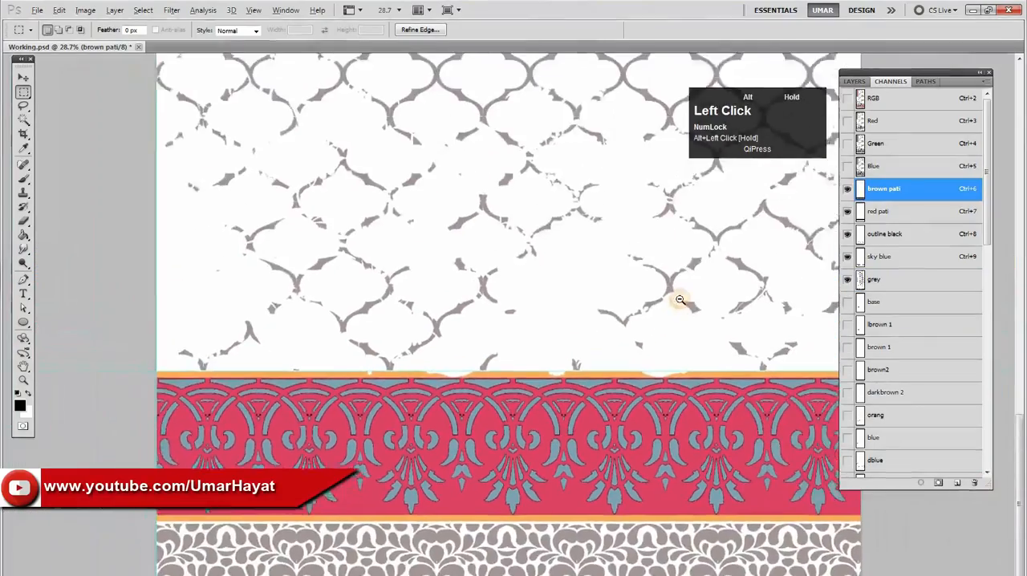
Check what the red pati and outline black channels contribute to the border by toggling their visibility
{"action": "left_click", "coordinate": [863, 214]}
{"action": "left_click", "coordinate": [848, 212]}
{"action": "left_click", "coordinate": [848, 212]}
{"action": "left_click", "coordinate": [847, 240]}
{"action": "left_click", "coordinate": [849, 235]}
{"action": "left_click", "coordinate": [870, 236]}
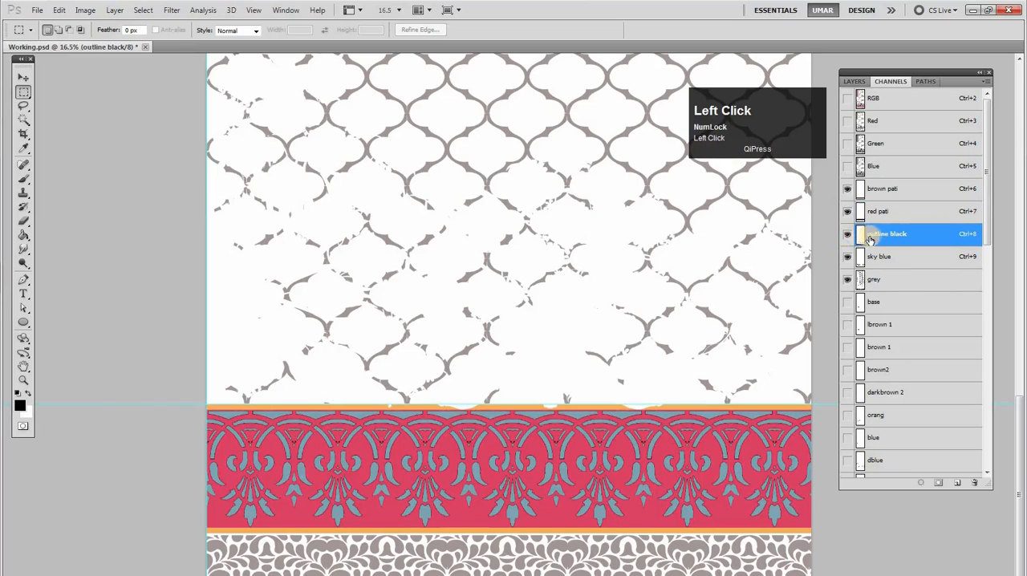
Check the sky blue and grey channels by toggling their visibility, and make grey active
{"action": "left_click", "coordinate": [847, 258]}
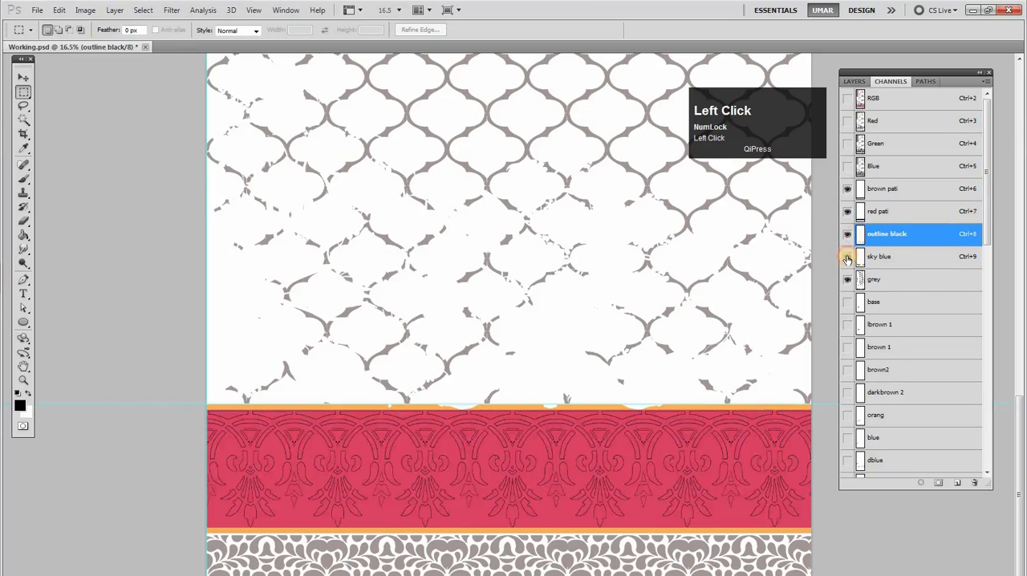
{"action": "left_click", "coordinate": [848, 258]}
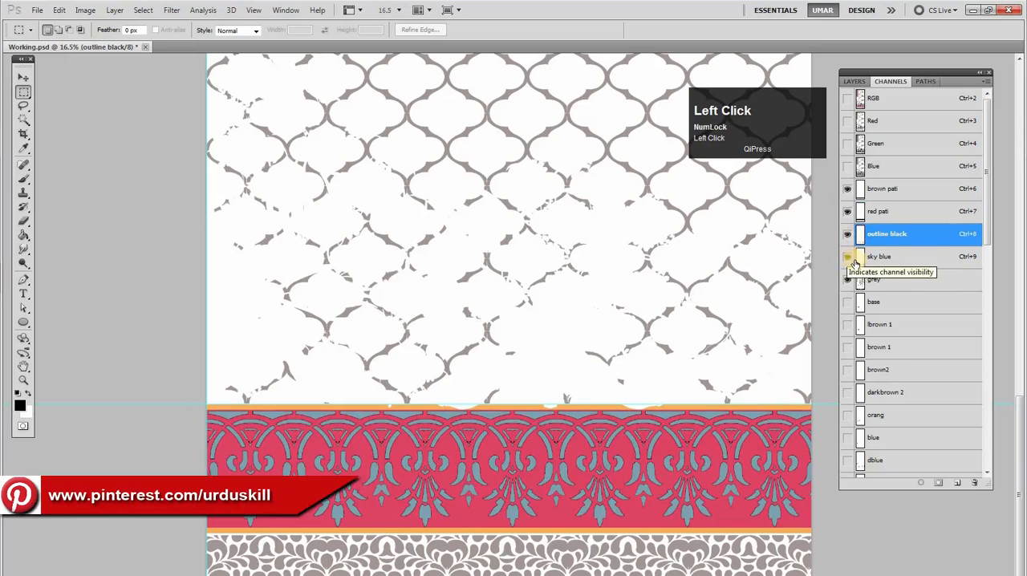
{"action": "left_click", "coordinate": [846, 280]}
{"action": "left_click", "coordinate": [847, 280]}
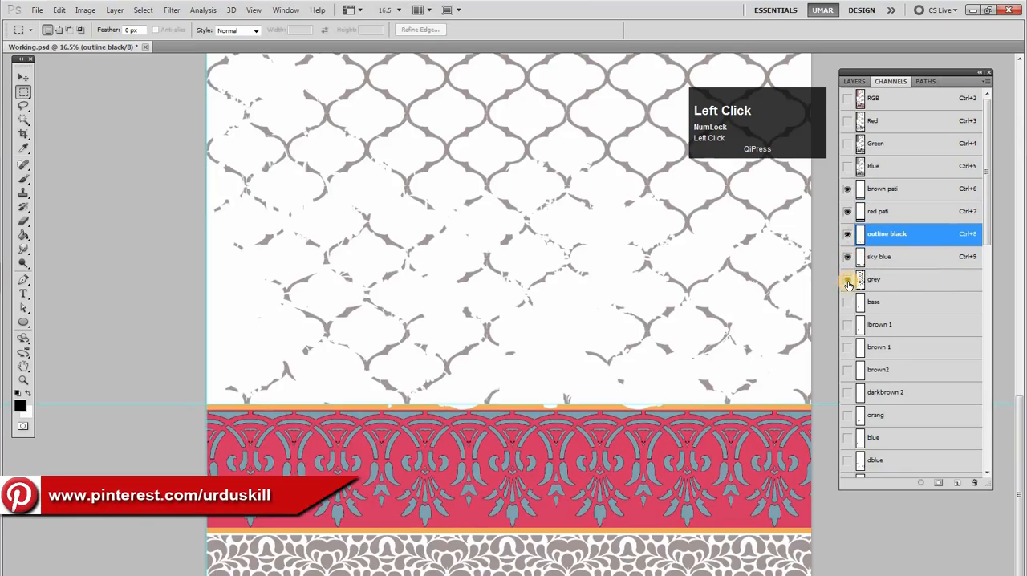
{"action": "left_click", "coordinate": [846, 283]}
{"action": "left_click", "coordinate": [846, 281]}
{"action": "left_click", "coordinate": [880, 283]}
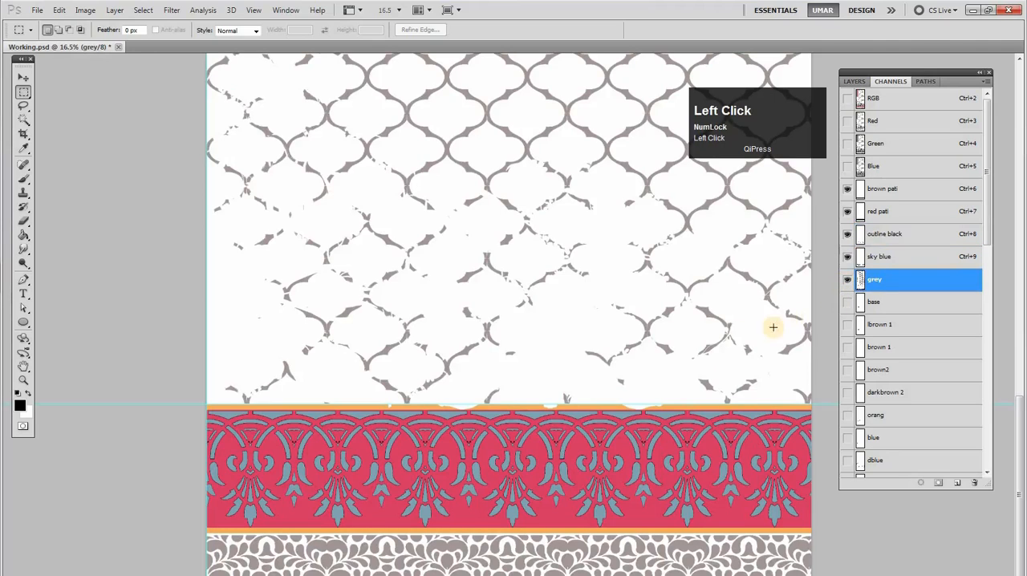
Show the base channel, make it active and clear the pixel selection around its flower motif
{"action": "left_click", "coordinate": [848, 307]}
{"action": "left_click", "coordinate": [860, 308], "text": "ctrl"}
{"action": "left_click", "coordinate": [880, 311]}
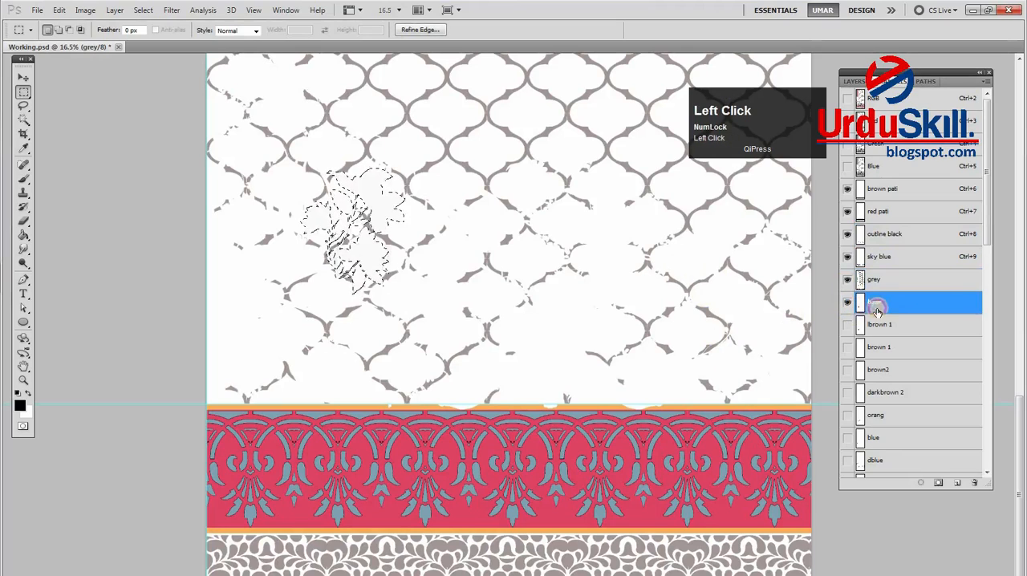
{"action": "key", "text": "ctrl+d"}
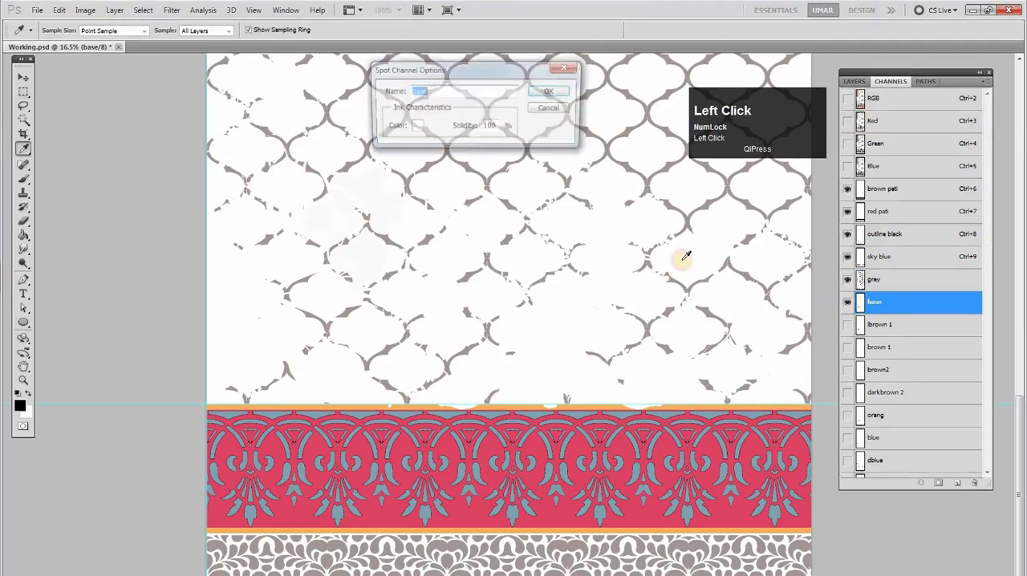
Change the base channel's spot color to black (000000)
{"action": "left_click", "coordinate": [414, 126]}
{"action": "left_click_drag", "start_coordinate": [698, 280], "coordinate": [696, 375]}
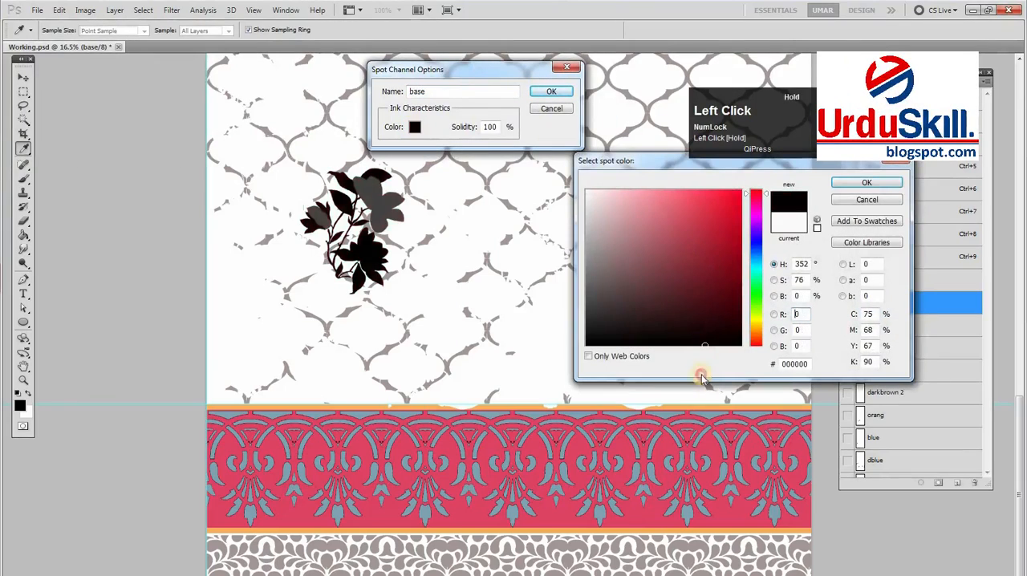
{"action": "key", "text": "Return"}
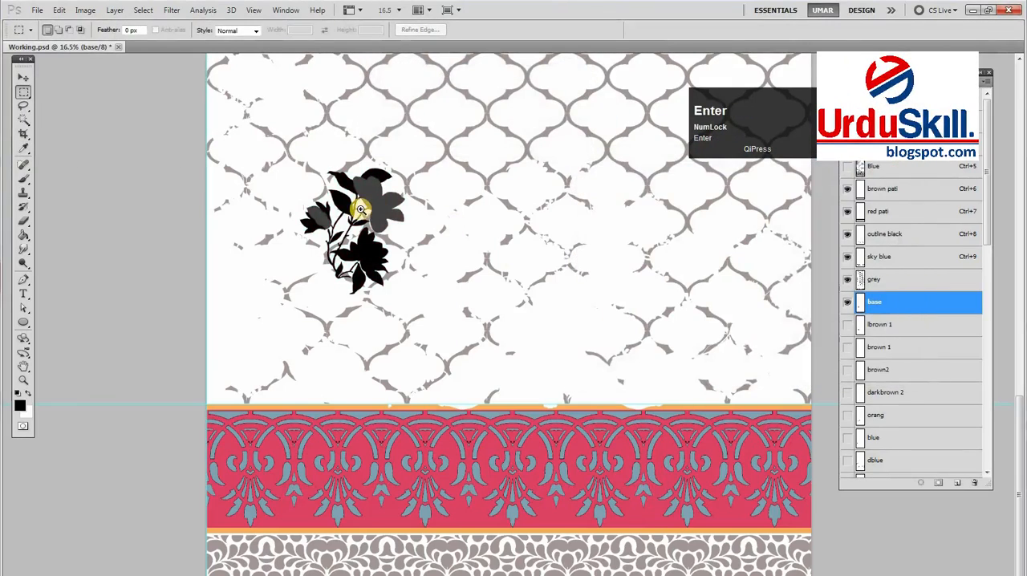
Turn the base channel's flower motif into solid tones with a Threshold at level 128
{"action": "left_click", "coordinate": [360, 205], "text": "ctrl"}
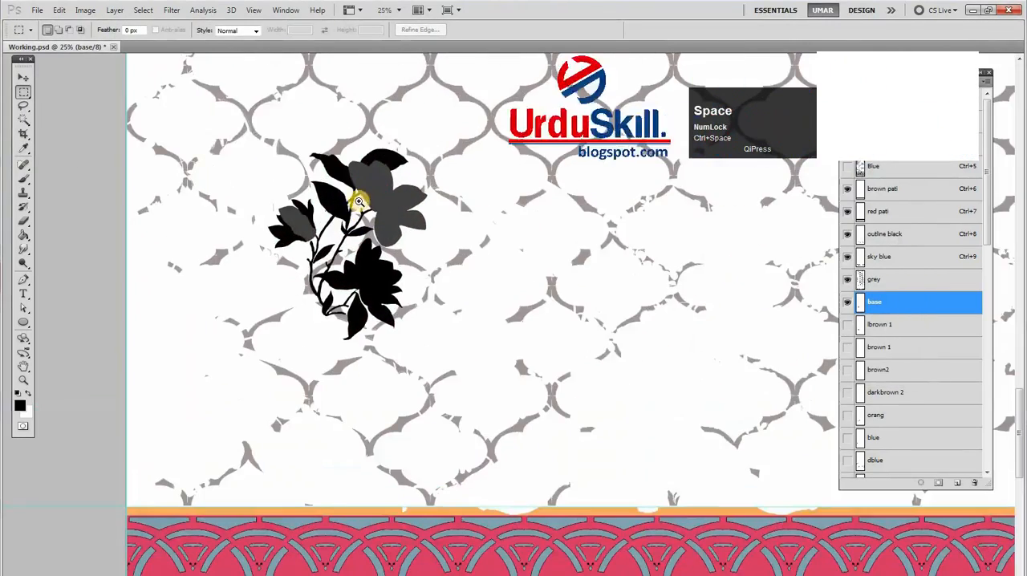
{"action": "left_click", "coordinate": [360, 202], "text": "ctrl"}
{"action": "left_click_drag", "start_coordinate": [361, 201], "coordinate": [523, 204]}
{"action": "left_click_drag", "start_coordinate": [520, 239], "coordinate": [565, 236]}
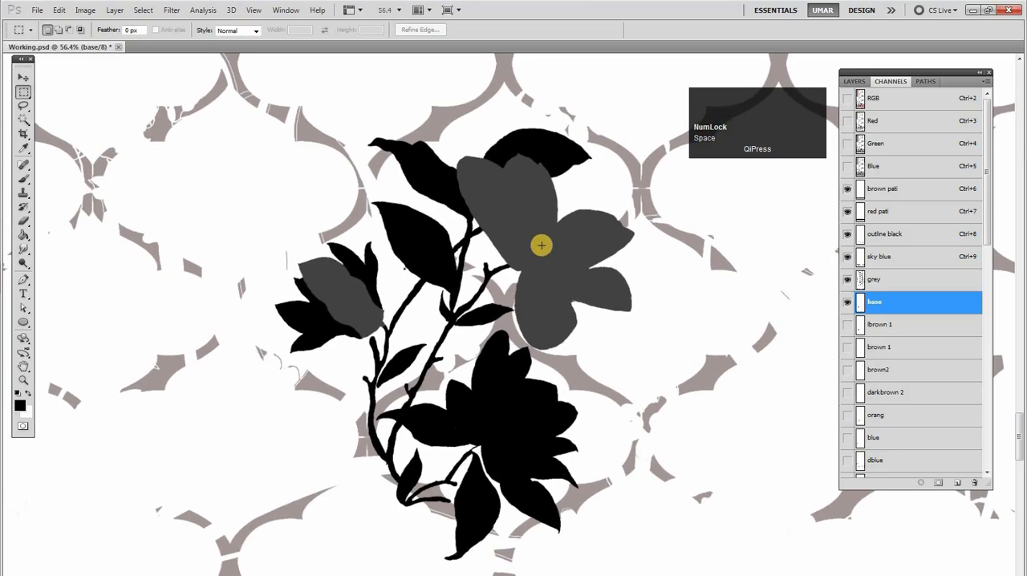
{"action": "key", "text": "F12"}
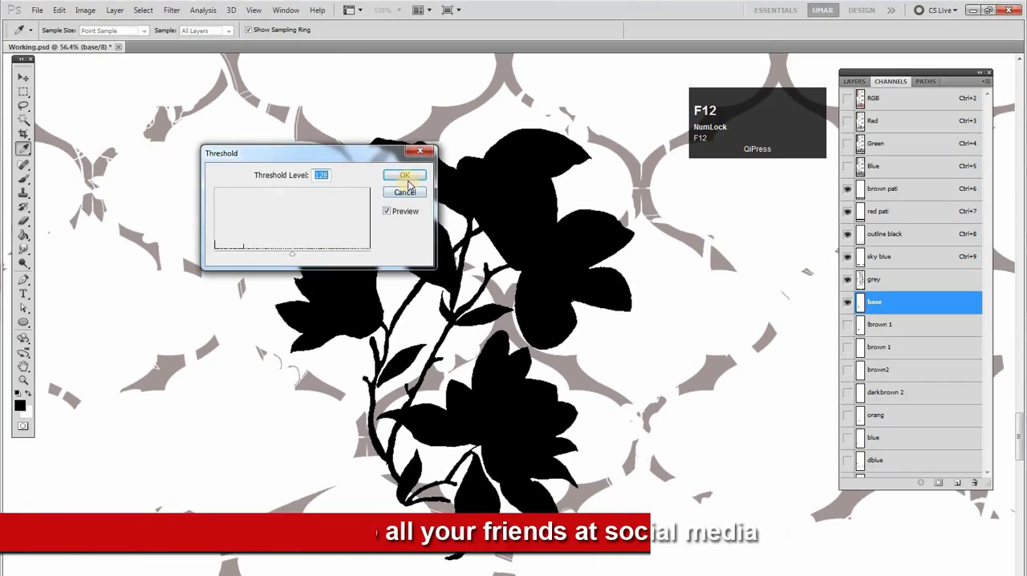
{"action": "left_click", "coordinate": [412, 183]}
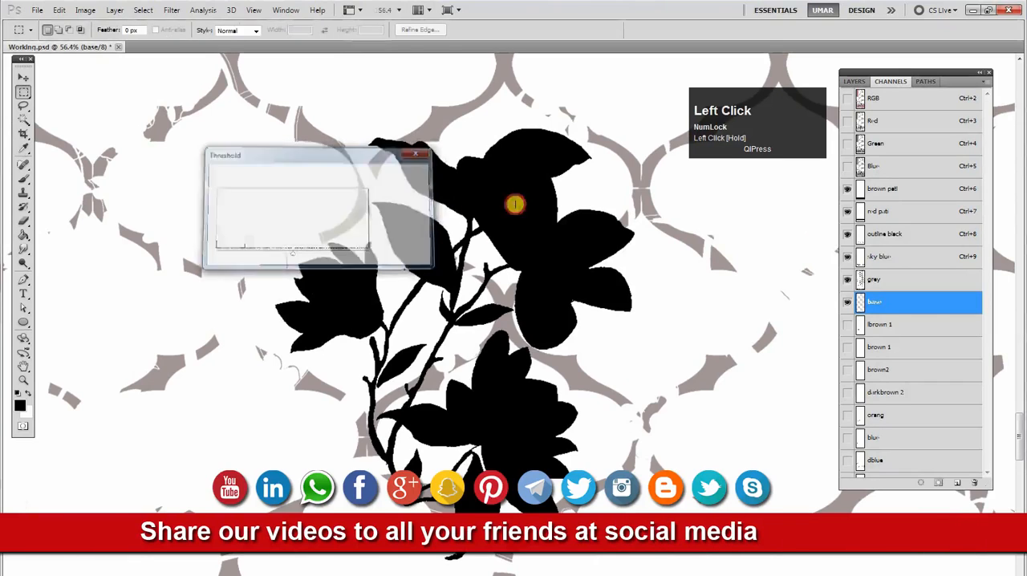
With the base motif's selection loaded, activate the channels from grey to brown pati and try a background color fill
{"action": "left_click", "coordinate": [882, 278]}
{"action": "left_click", "coordinate": [885, 258], "text": "shift"}
{"action": "left_click", "coordinate": [887, 234], "text": "shift"}
{"action": "left_click", "coordinate": [888, 212], "text": "shift"}
{"action": "left_click", "coordinate": [887, 191], "text": "shift"}
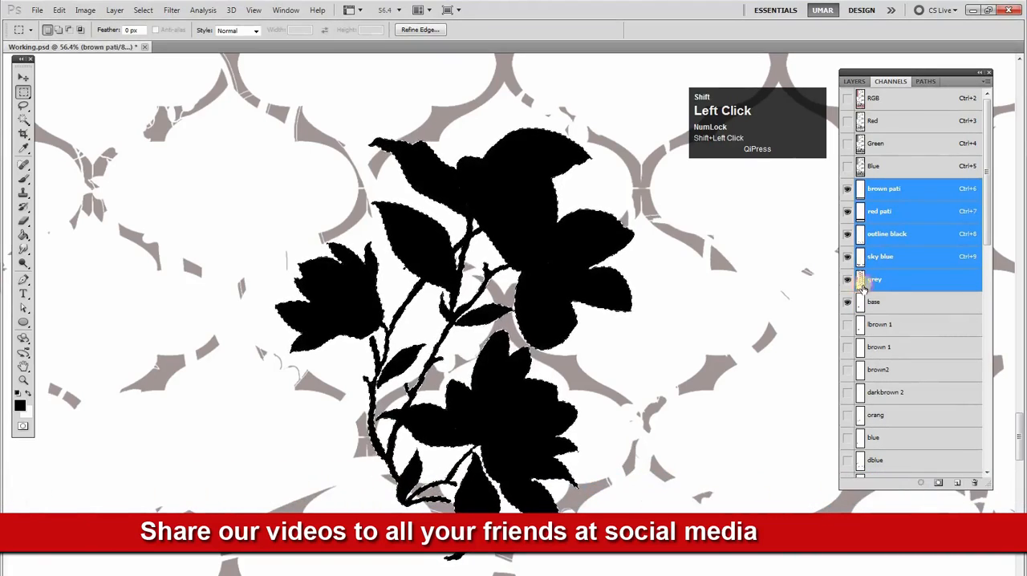
{"action": "left_click", "coordinate": [846, 304]}
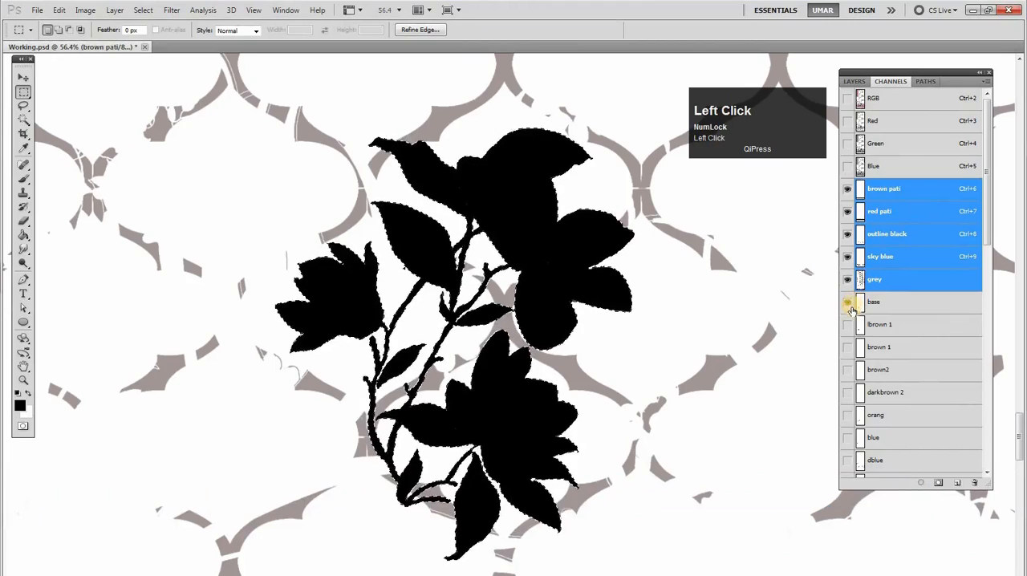
{"action": "key", "text": "shift+BackSpace"}
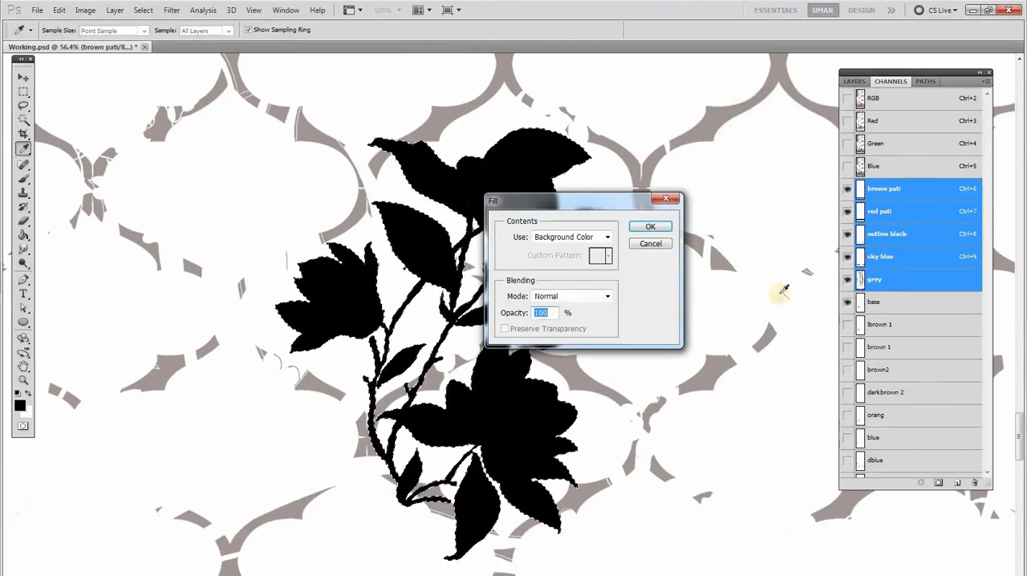
{"action": "left_click", "coordinate": [651, 243]}
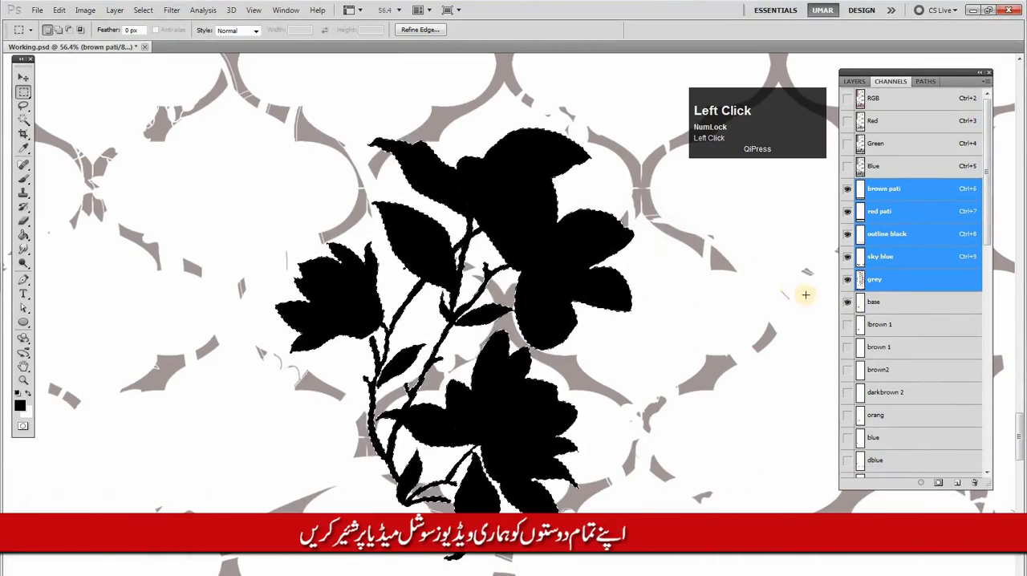
Delete the base channel and drop the pixel selection
{"action": "left_click", "coordinate": [848, 303]}
{"action": "left_click_drag", "start_coordinate": [876, 309], "coordinate": [974, 482]}
{"action": "key", "text": "ctrl+d"}
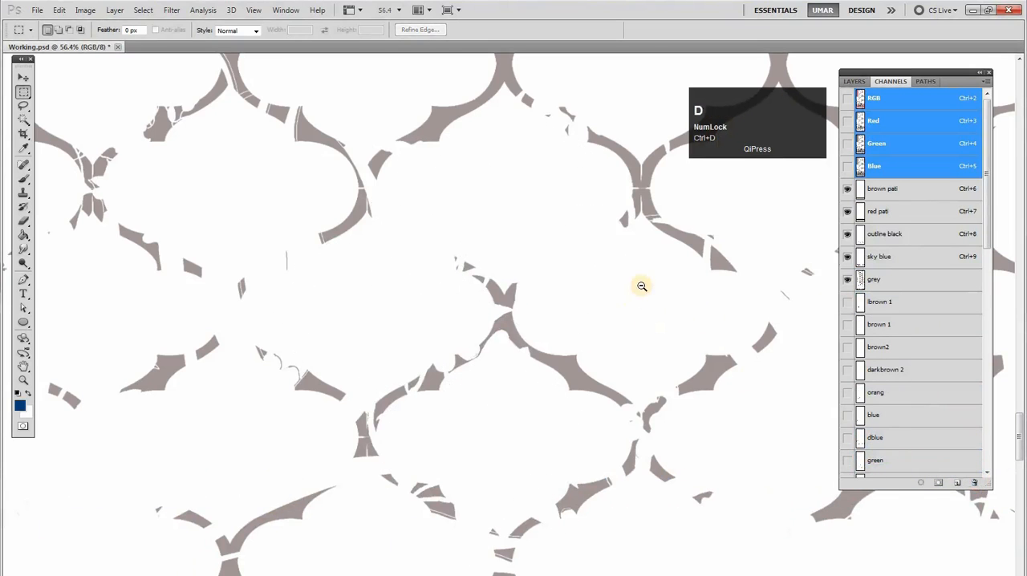
Show the floral sprig's lbrown 1, brown 1, brown2 and darkbrown 2 channels, with the grey channel active
{"action": "left_click_drag", "start_coordinate": [590, 278], "coordinate": [488, 251]}
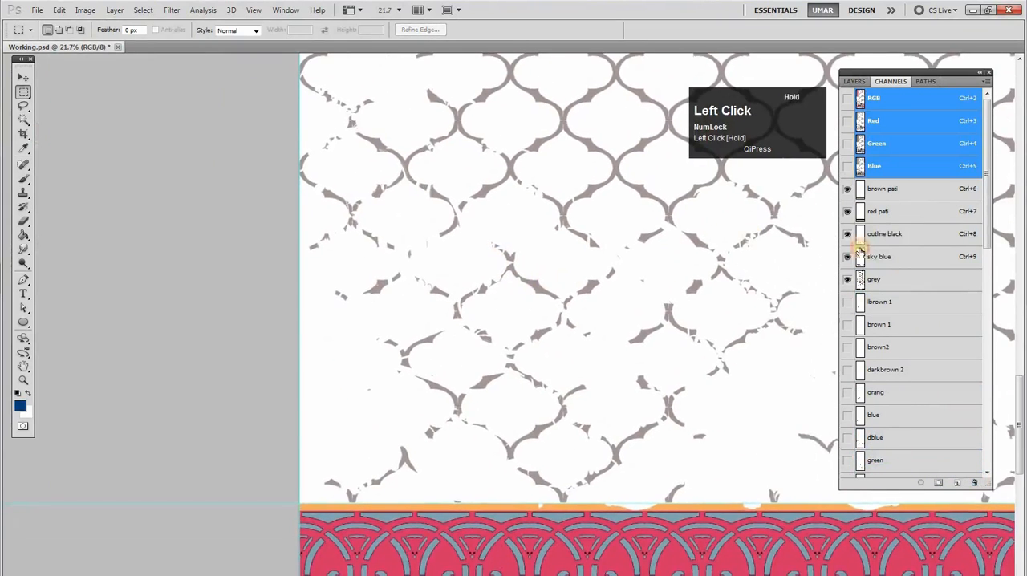
{"action": "left_click", "coordinate": [848, 301]}
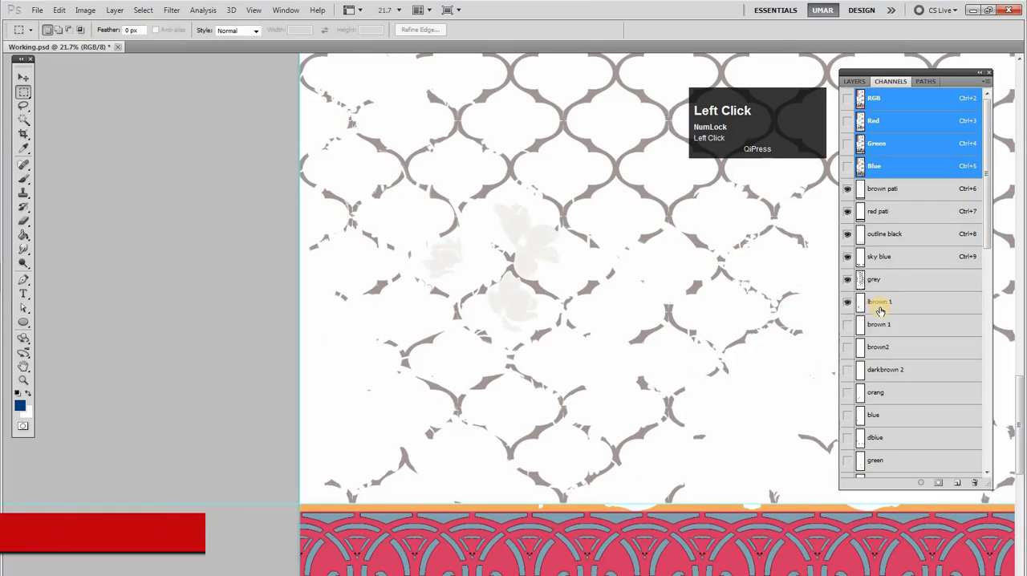
{"action": "left_click", "coordinate": [884, 304]}
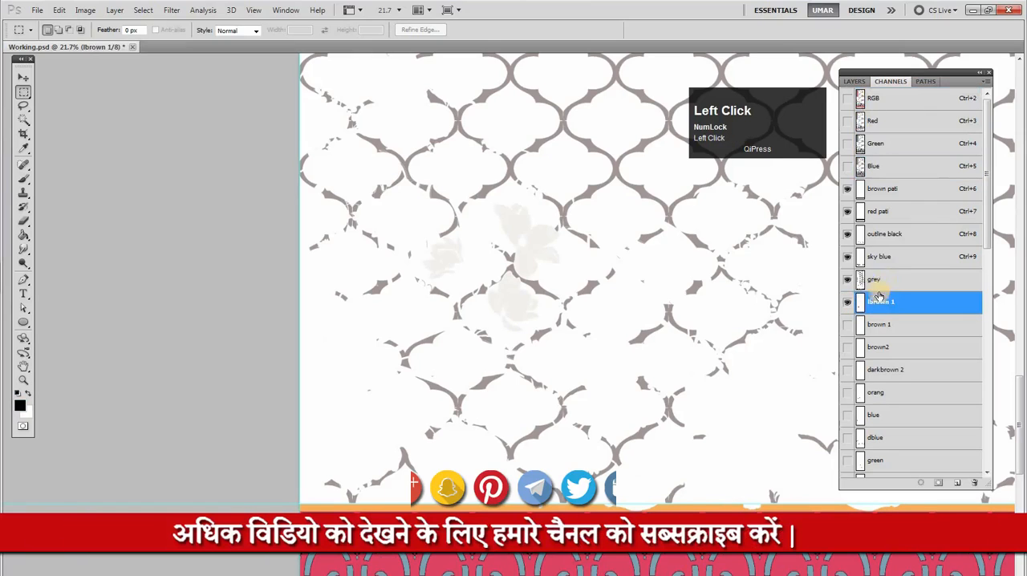
{"action": "left_click", "coordinate": [877, 284]}
{"action": "left_click", "coordinate": [849, 325]}
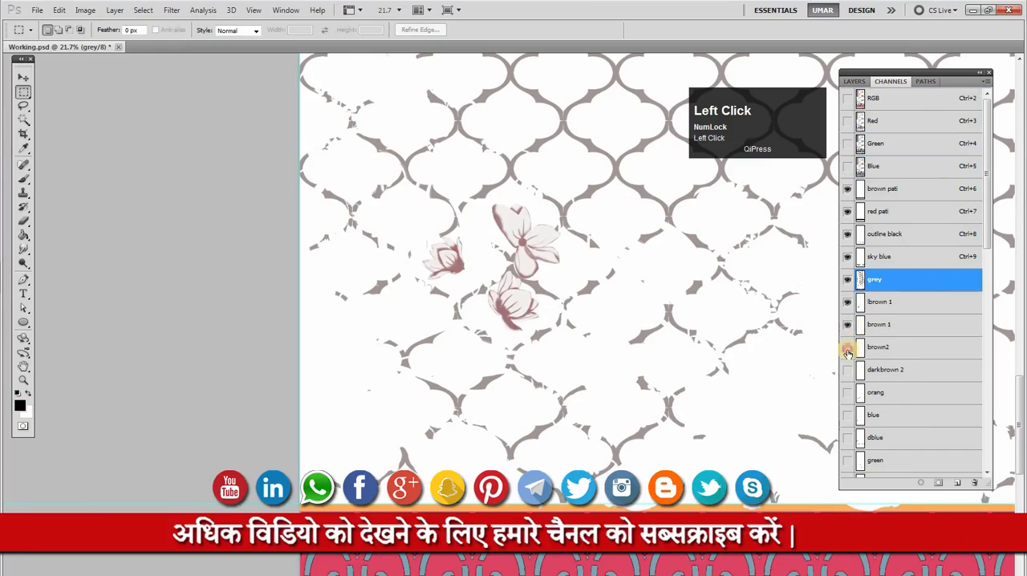
{"action": "left_click", "coordinate": [848, 350]}
Show the orang, blue and dblue channels and activate the dblue channel
{"action": "left_click", "coordinate": [846, 394]}
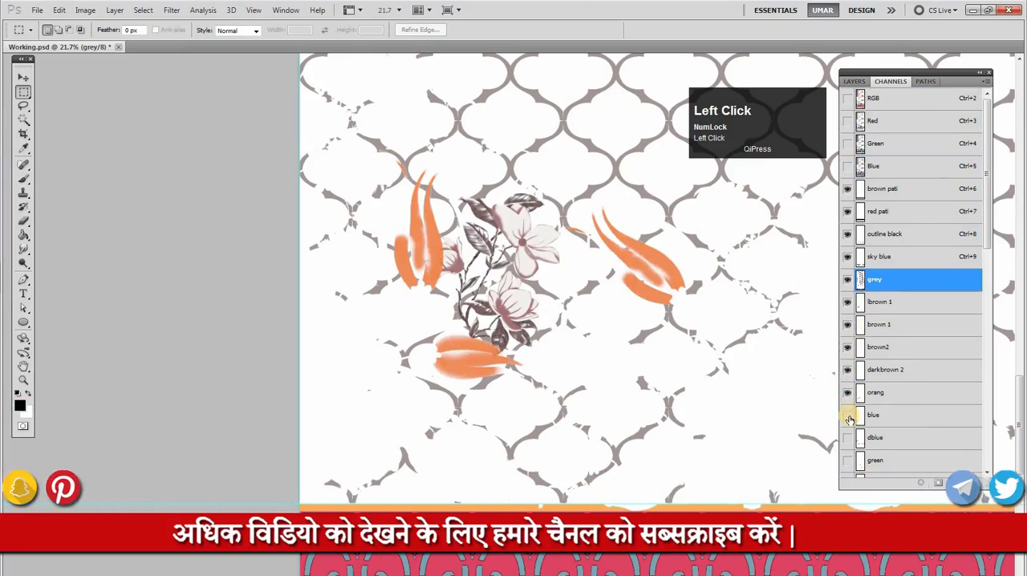
{"action": "left_click", "coordinate": [848, 417]}
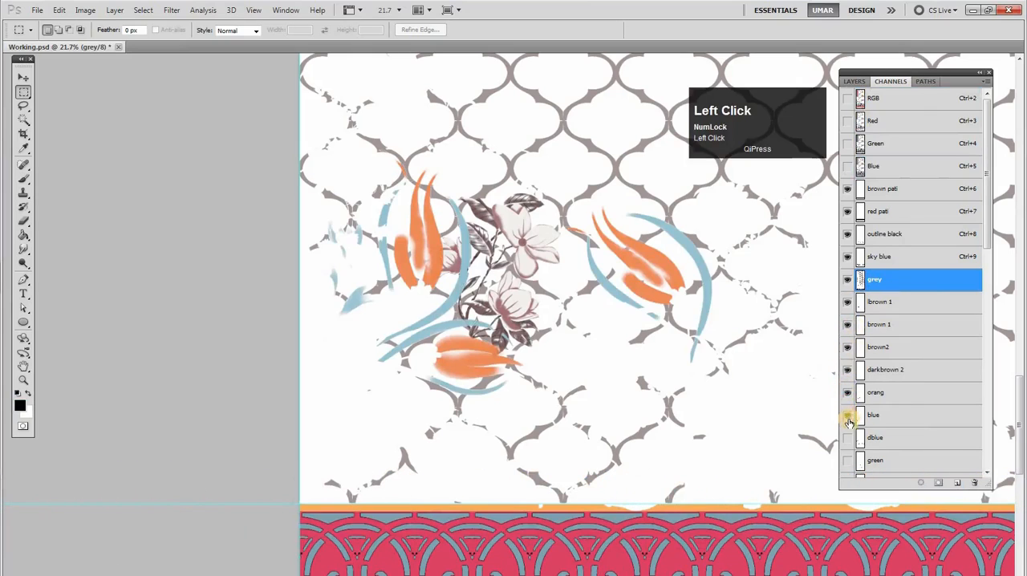
{"action": "left_click", "coordinate": [849, 444]}
{"action": "left_click", "coordinate": [885, 441]}
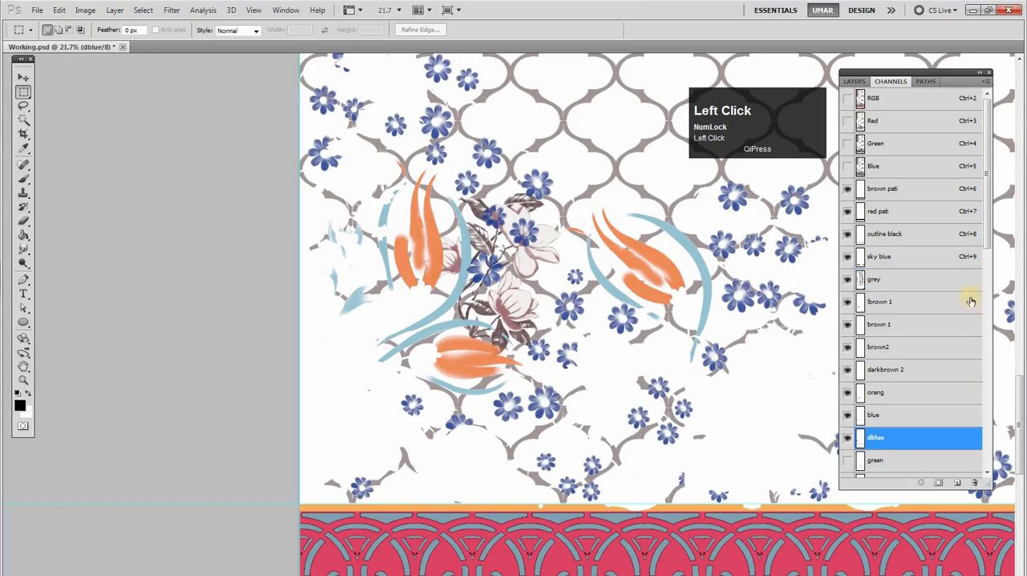
Show the green, skyblue, both red and black out line channels, with the black out line channel active
{"action": "scroll", "coordinate": [993, 255], "scroll_direction": "down", "scroll_amount": 3}
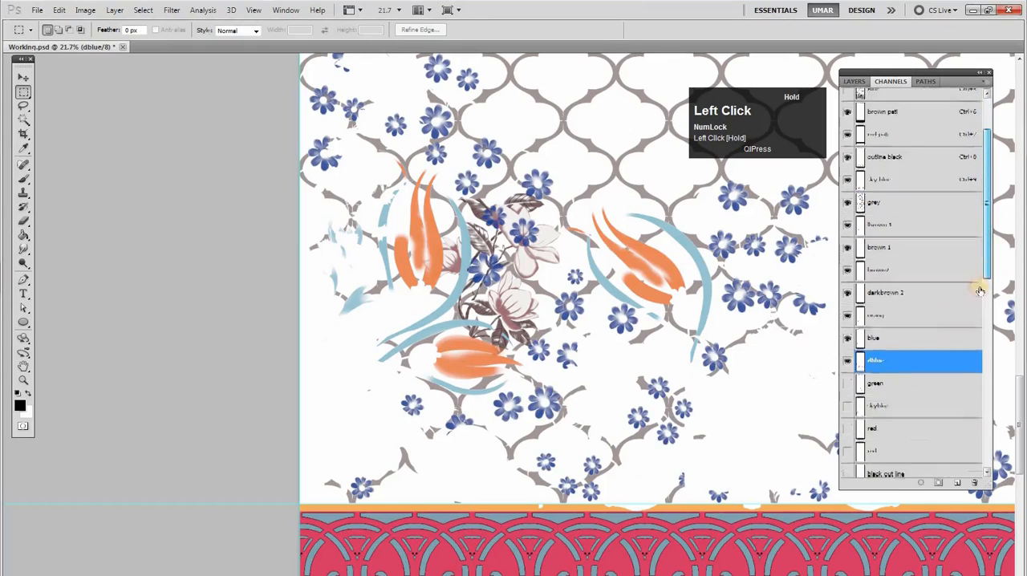
{"action": "left_click_drag", "start_coordinate": [847, 387], "coordinate": [849, 465]}
{"action": "left_click_drag", "start_coordinate": [989, 276], "coordinate": [988, 318]}
{"action": "left_click", "coordinate": [848, 375]}
{"action": "left_click", "coordinate": [885, 353]}
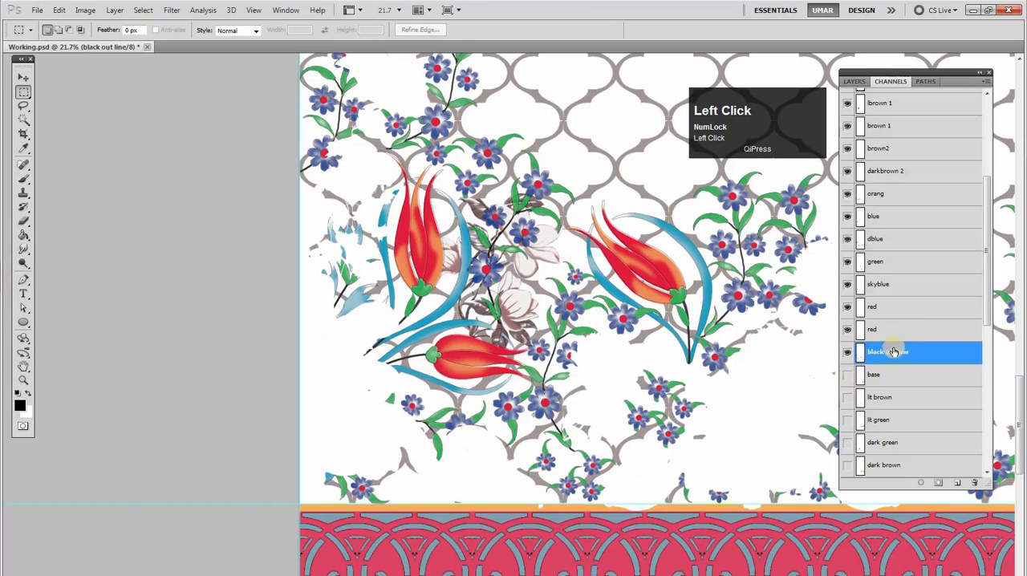
Examine the tulips and small flowers with the black out line channel hidden and shown
{"action": "mouse_move", "coordinate": [988, 315]}
{"action": "left_mouse_down"}
{"action": "mouse_move", "coordinate": [989, 292]}
{"action": "mouse_move", "coordinate": [977, 297]}
{"action": "left_mouse_up"}
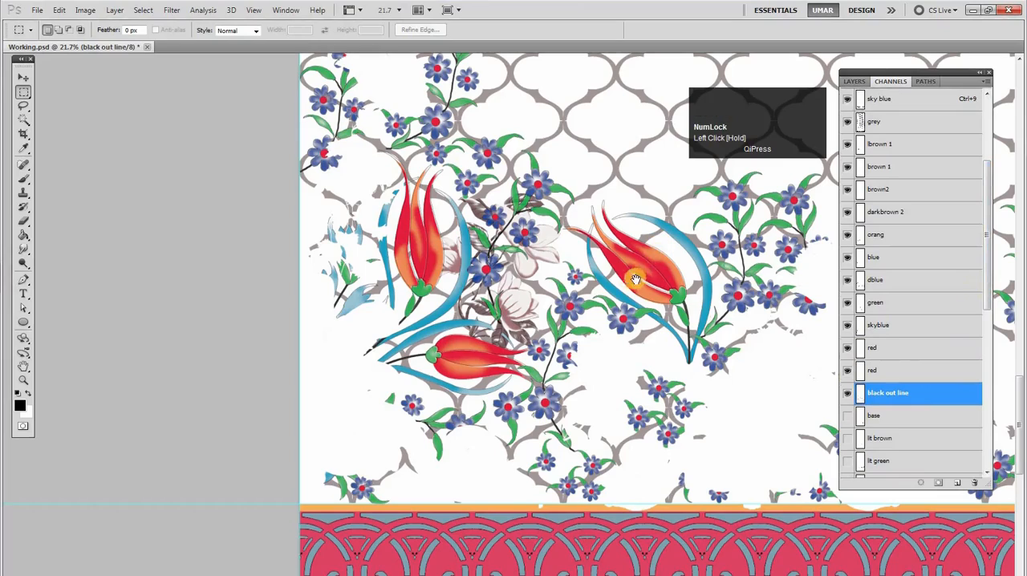
{"action": "left_click_drag", "start_coordinate": [637, 280], "coordinate": [544, 309]}
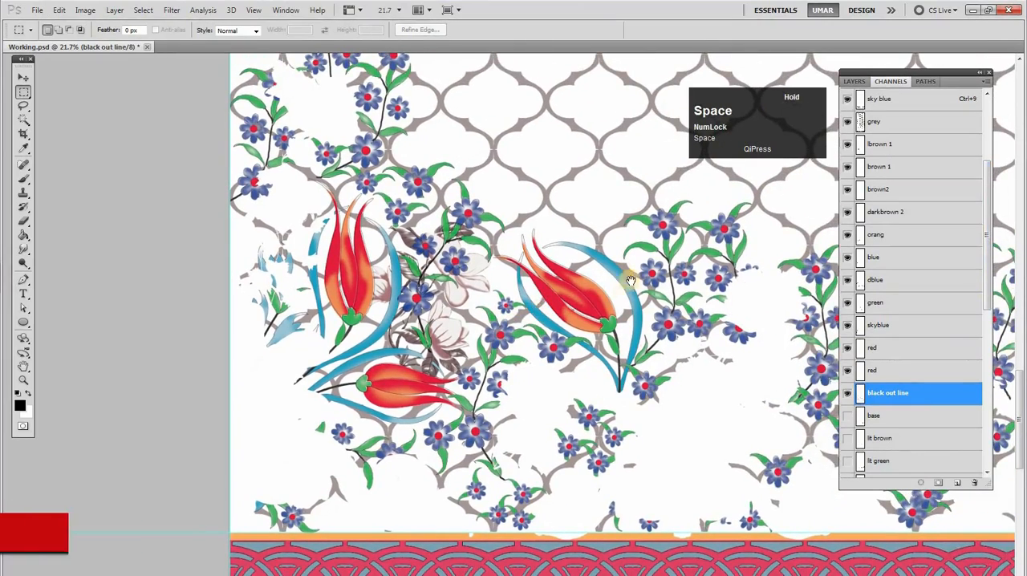
{"action": "left_click_drag", "start_coordinate": [623, 274], "coordinate": [588, 292]}
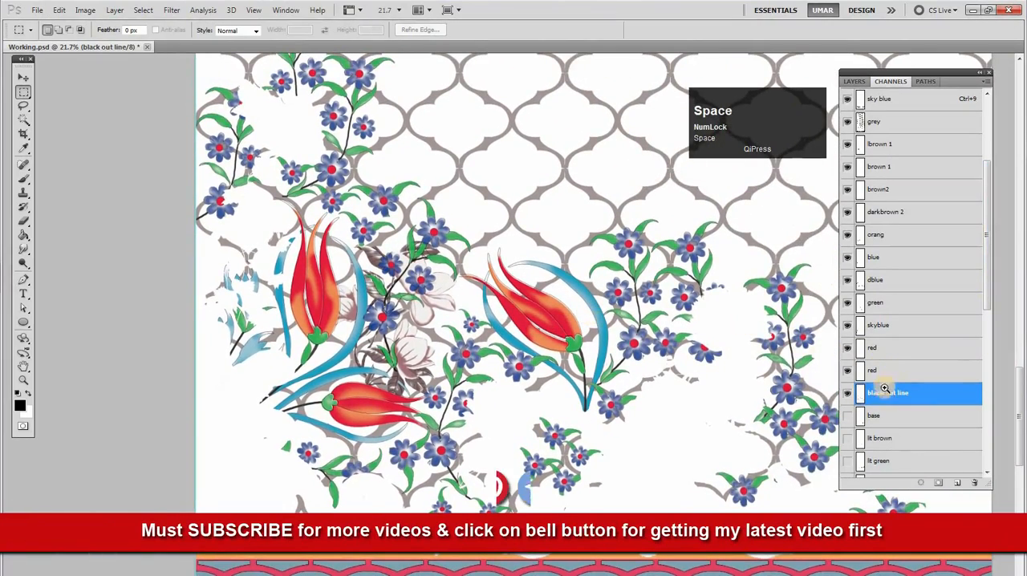
{"action": "left_click", "coordinate": [847, 395]}
{"action": "left_click", "coordinate": [847, 395]}
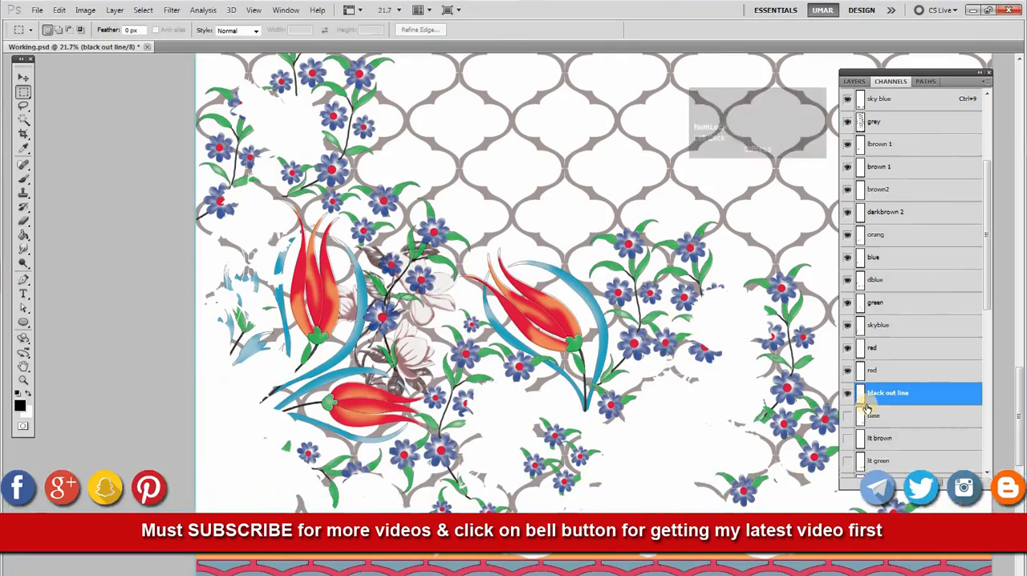
{"action": "mouse_move", "coordinate": [988, 241]}
{"action": "left_mouse_down"}
{"action": "mouse_move", "coordinate": [989, 215]}
{"action": "mouse_move", "coordinate": [989, 228]}
{"action": "left_mouse_up"}
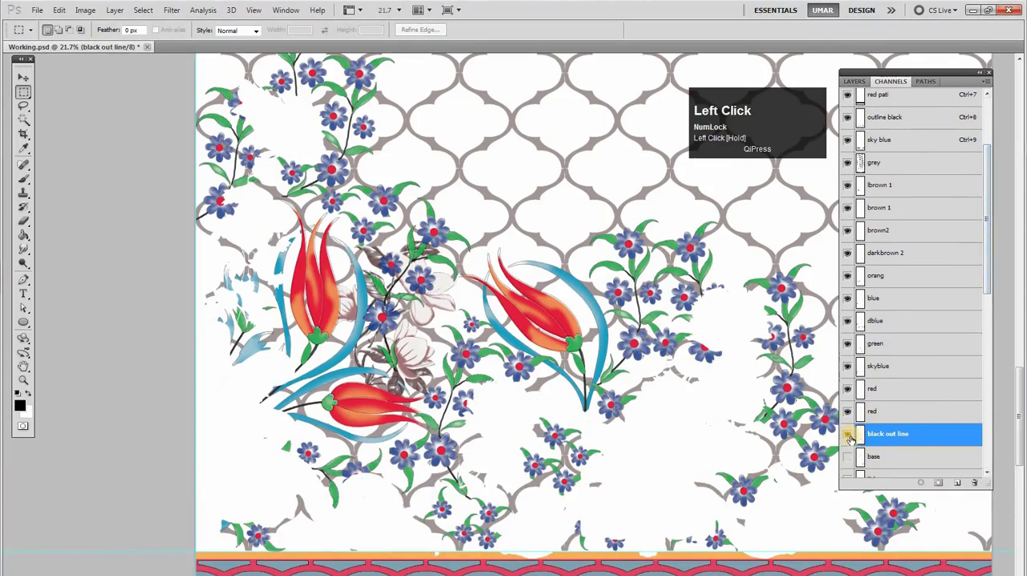
{"action": "left_click", "coordinate": [849, 438]}
{"action": "key", "text": "space"}
{"action": "left_click_drag", "start_coordinate": [624, 394], "coordinate": [644, 396]}
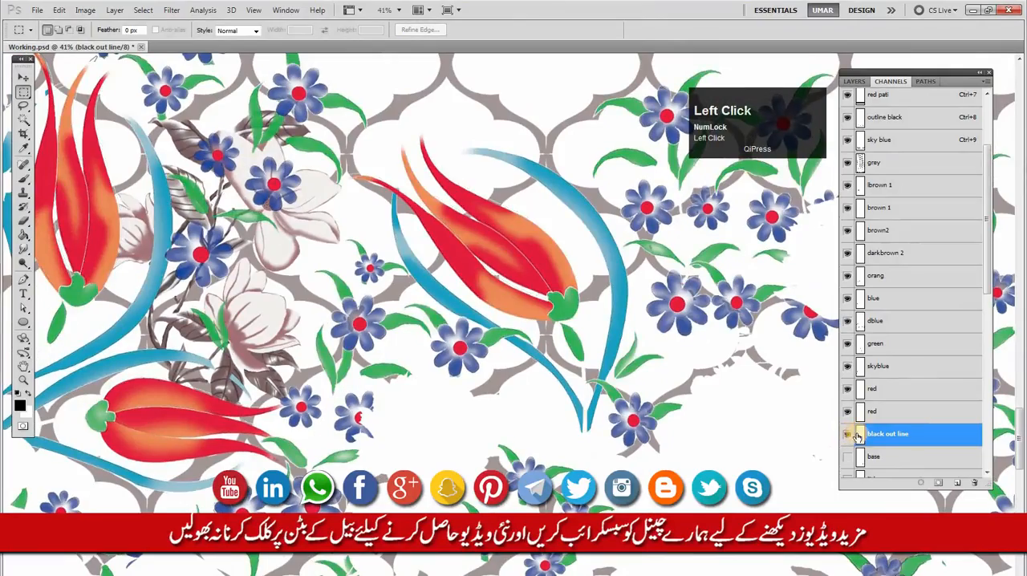
Load the black out line channel as a pixel selection and activate the channels from the lower red up to orang
{"action": "left_click", "coordinate": [861, 434], "text": "ctrl"}
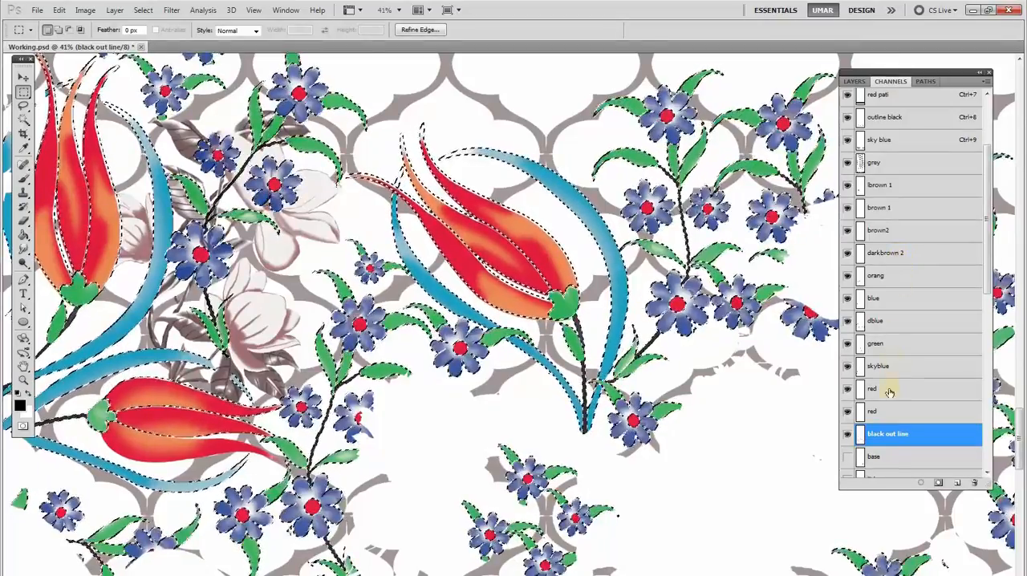
{"action": "left_click", "coordinate": [889, 412]}
{"action": "left_click", "coordinate": [883, 389], "text": "shift"}
{"action": "left_click", "coordinate": [883, 365], "text": "shift"}
{"action": "left_click", "coordinate": [884, 343], "text": "shift"}
{"action": "left_click", "coordinate": [887, 320], "text": "shift"}
{"action": "left_click", "coordinate": [893, 297], "text": "shift"}
{"action": "left_click", "coordinate": [896, 275], "text": "shift"}
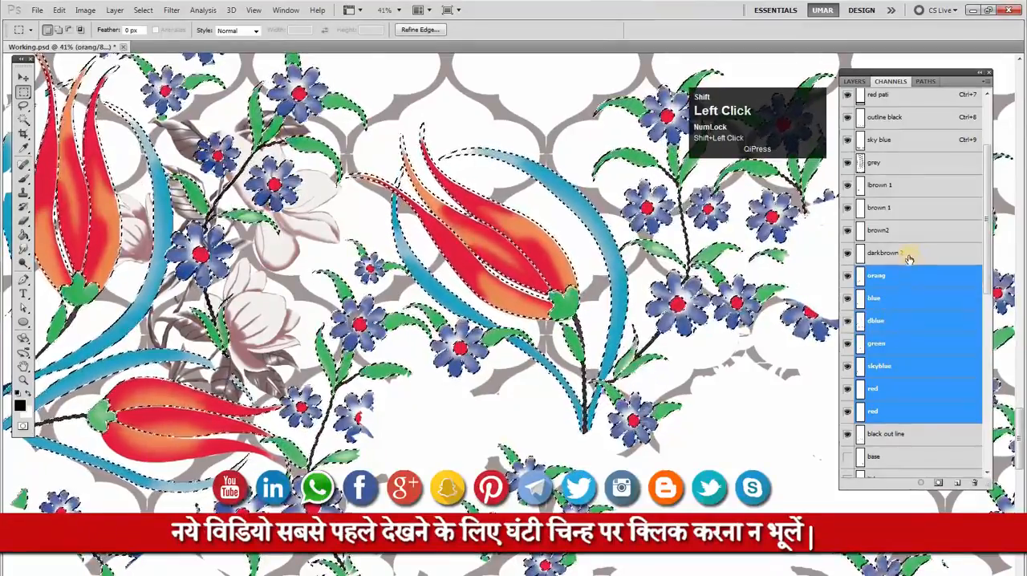
Extend the active channels from darkbrown 2 up to brown pati and drop the pixel selection
{"action": "left_click", "coordinate": [905, 253], "text": "shift"}
{"action": "left_click", "coordinate": [903, 230], "text": "shift"}
{"action": "left_click", "coordinate": [901, 207], "text": "shift"}
{"action": "left_click", "coordinate": [898, 184], "text": "shift"}
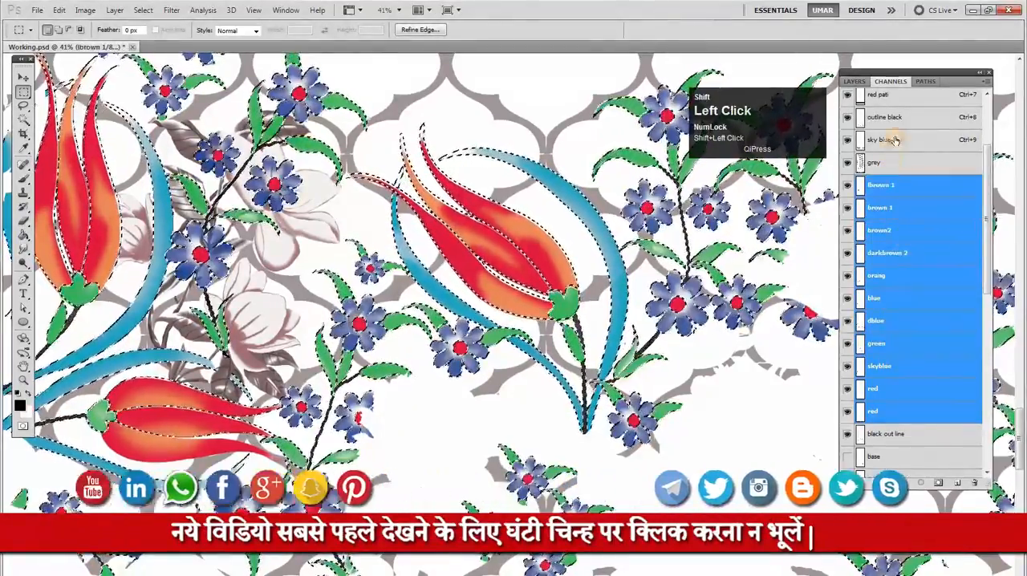
{"action": "left_click", "coordinate": [902, 162], "text": "shift"}
{"action": "left_click", "coordinate": [905, 140], "text": "shift"}
{"action": "left_click", "coordinate": [905, 117], "text": "shift"}
{"action": "left_click_drag", "start_coordinate": [989, 154], "coordinate": [989, 94]}
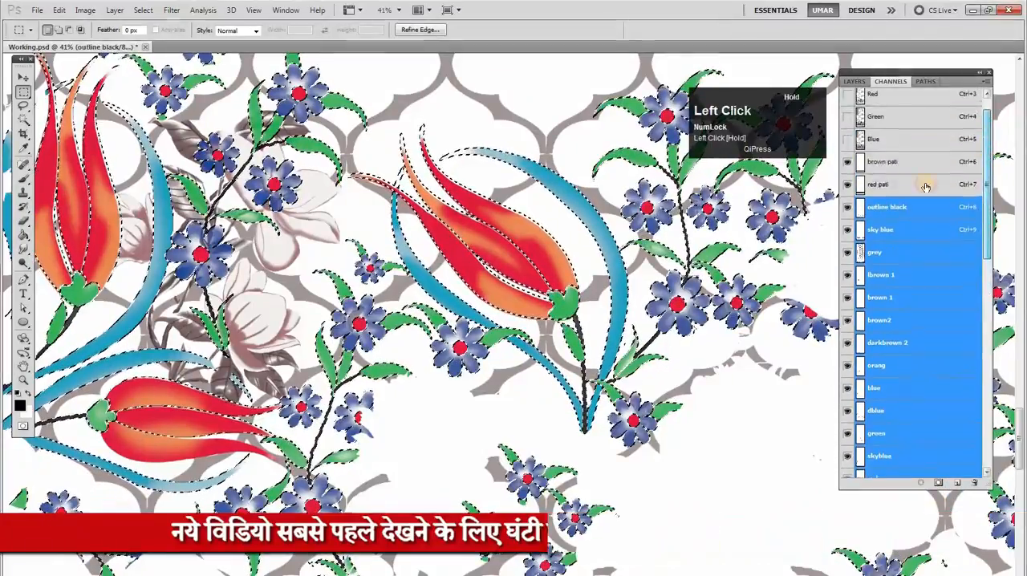
{"action": "left_click", "coordinate": [909, 173], "text": "shift"}
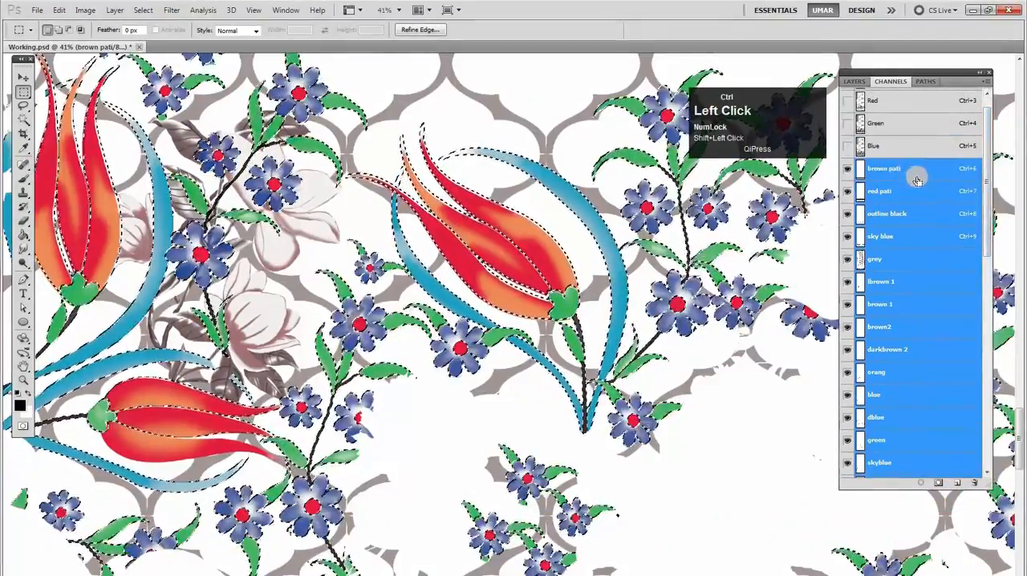
{"action": "key", "text": "ctrl+d"}
Reload the black out line channel's shapes as a selection and fill them with black in the outline black channel
{"action": "left_click_drag", "start_coordinate": [987, 215], "coordinate": [988, 291]}
{"action": "left_click", "coordinate": [878, 335]}
{"action": "left_click", "coordinate": [861, 336], "text": "ctrl"}
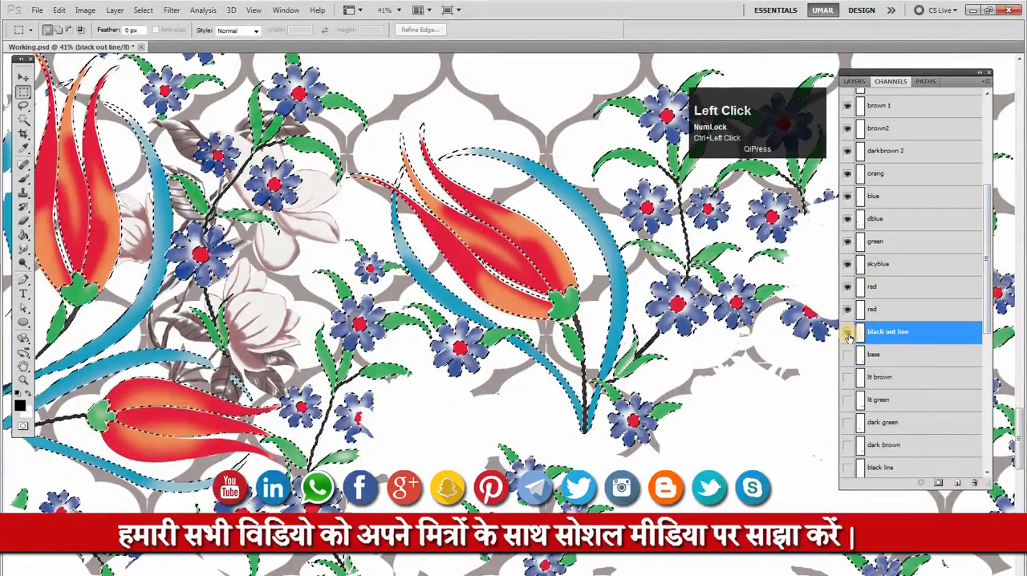
{"action": "left_click_drag", "start_coordinate": [988, 263], "coordinate": [988, 205]}
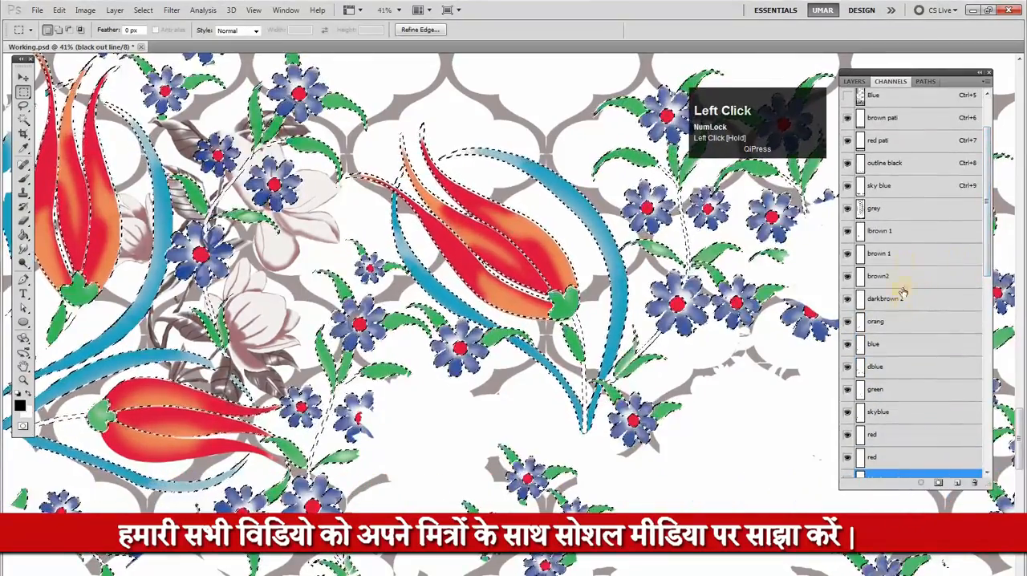
{"action": "left_click", "coordinate": [855, 165]}
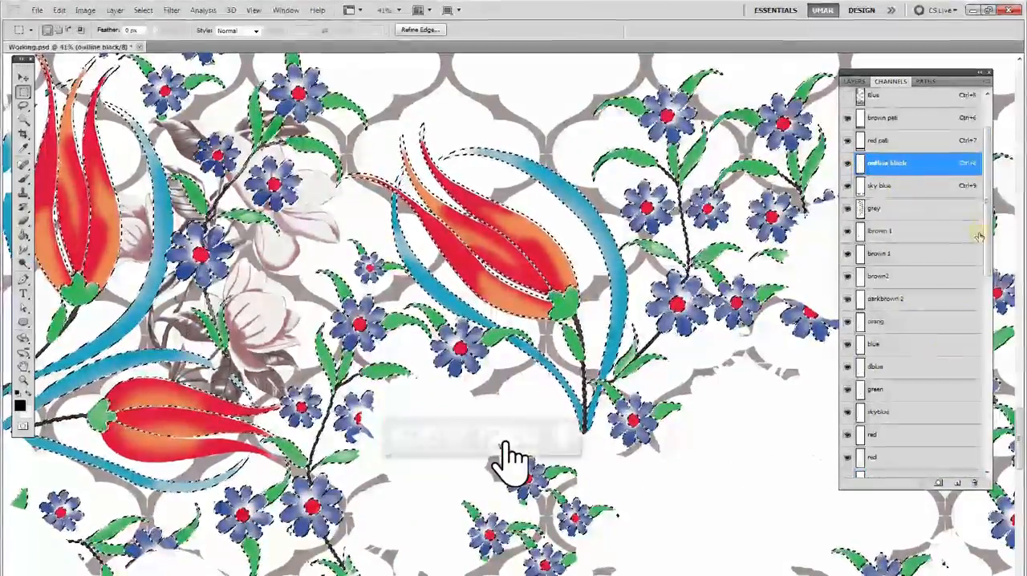
Delete the black out line channel and drop the pixel selection, with the lower red channel active
{"action": "left_click_drag", "start_coordinate": [987, 213], "coordinate": [987, 257]}
{"action": "left_click", "coordinate": [848, 368]}
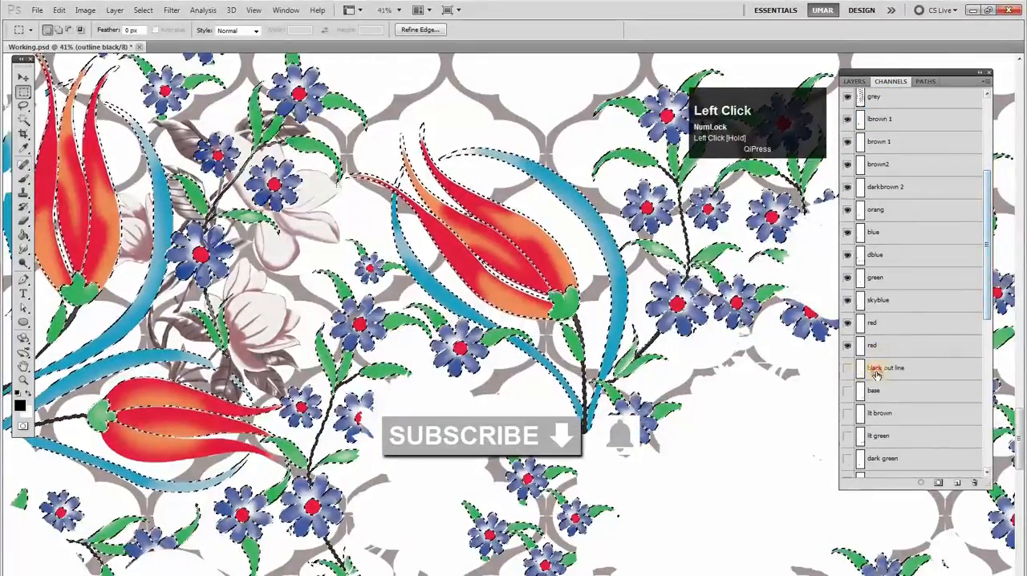
{"action": "left_click_drag", "start_coordinate": [904, 368], "coordinate": [974, 485]}
{"action": "left_click", "coordinate": [890, 345]}
{"action": "key", "text": "ctrl+d"}
Compare what the two red channels contribute to the tulips and flower centers by hiding and showing them
{"action": "left_click", "coordinate": [859, 348], "text": "ctrl"}
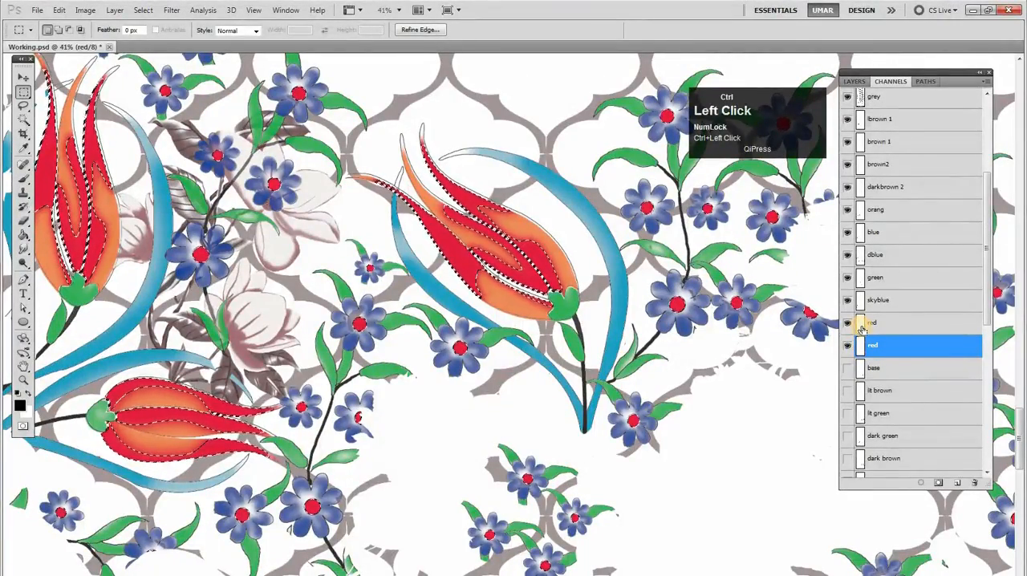
{"action": "key", "text": "ctrl+d"}
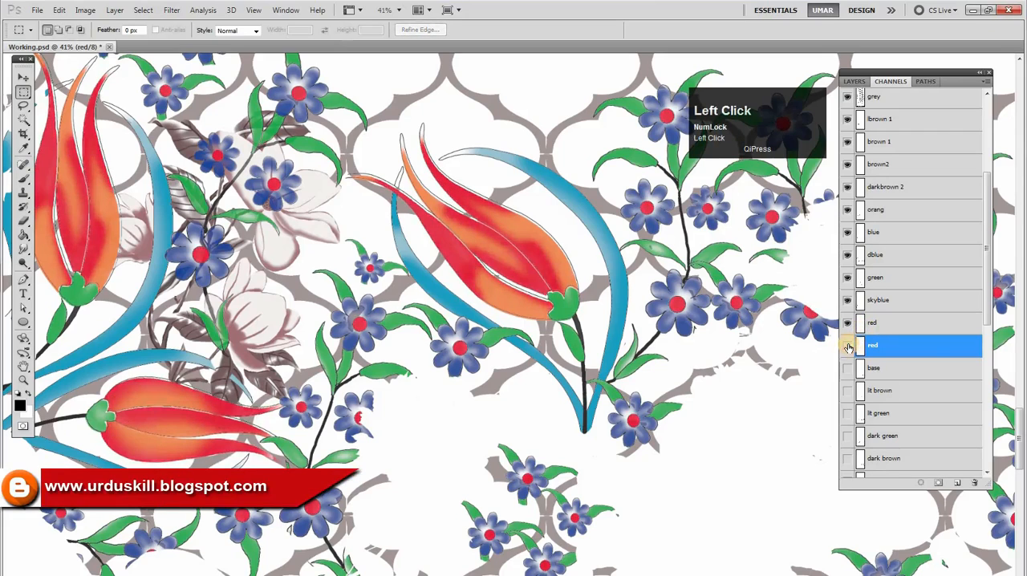
{"action": "left_click", "coordinate": [848, 325]}
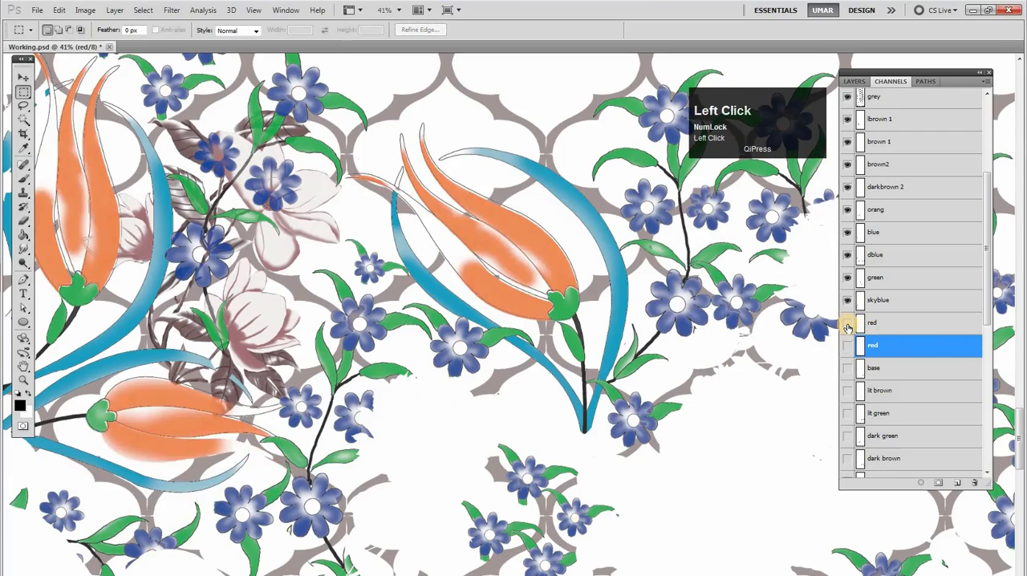
{"action": "left_click", "coordinate": [848, 326]}
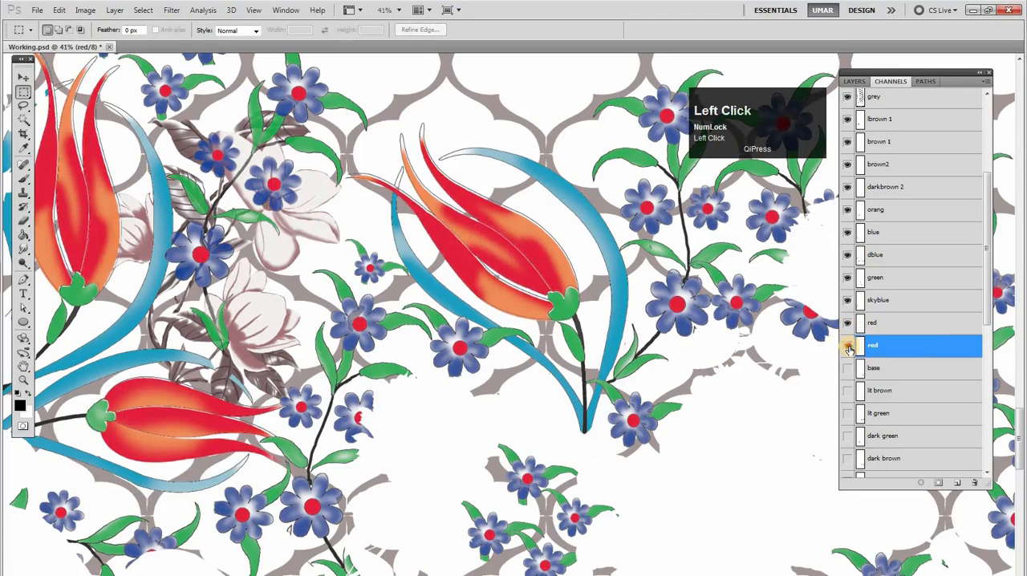
{"action": "left_click", "coordinate": [848, 347]}
Merge the lower red channel's shapes into the upper red channel and delete the lower one, leaving skyblue active without a selection
{"action": "left_click", "coordinate": [861, 350], "text": "ctrl"}
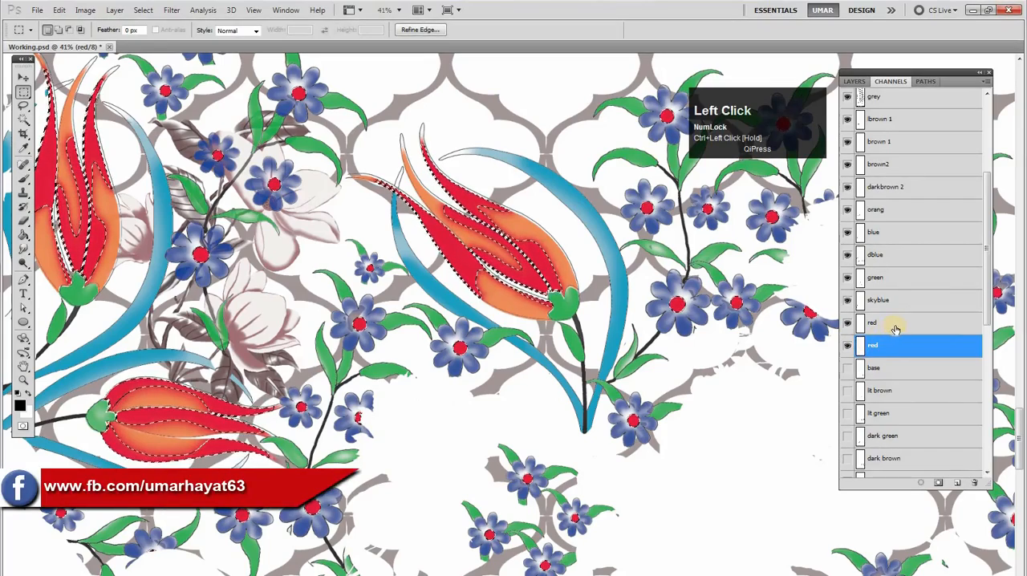
{"action": "left_click", "coordinate": [894, 327]}
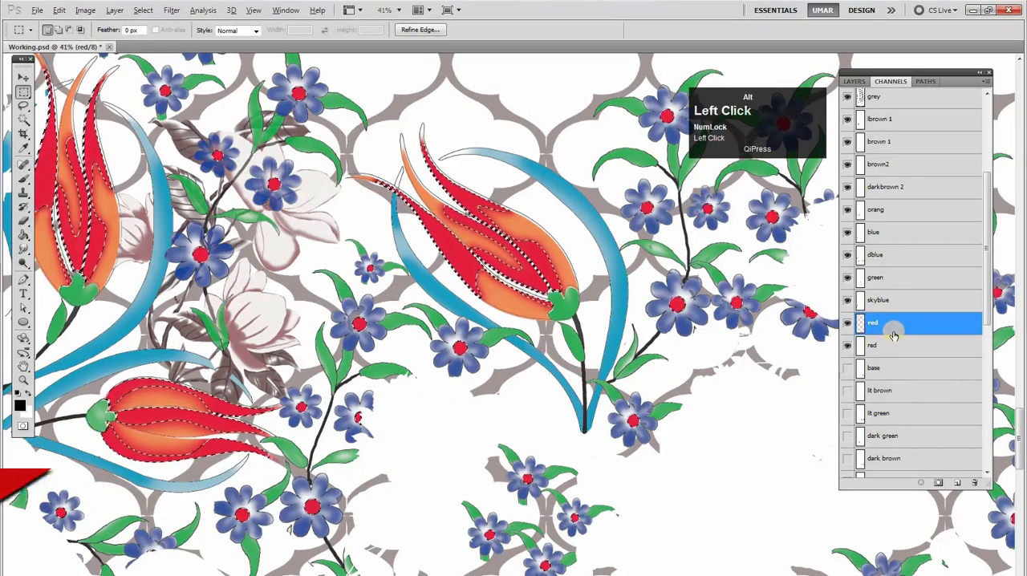
{"action": "left_click_drag", "start_coordinate": [906, 346], "coordinate": [976, 482]}
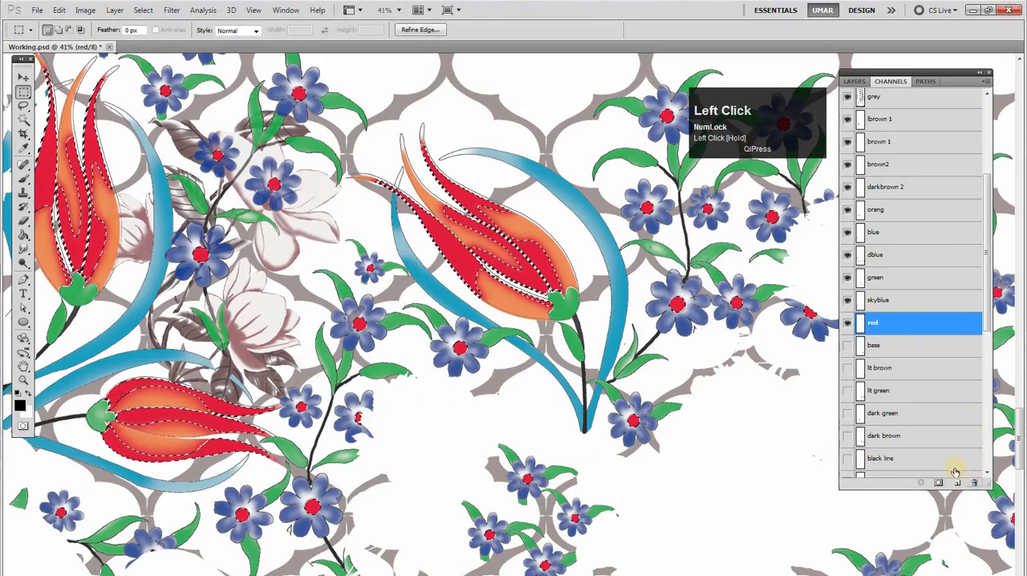
{"action": "left_click", "coordinate": [887, 300]}
{"action": "key", "text": "ctrl+d"}
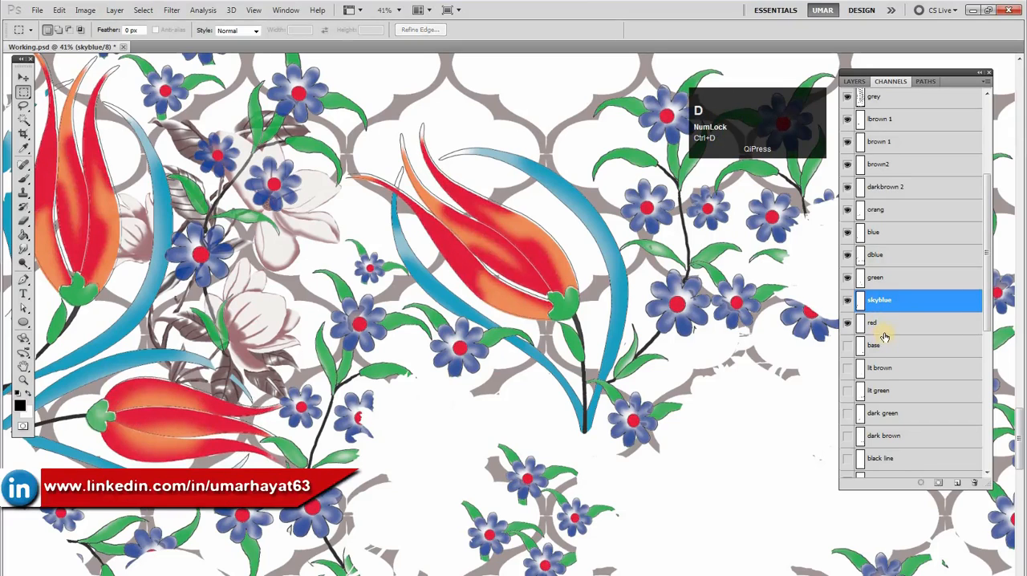
Examine the skyblue channel's part in the curved leaves around the tulips by hiding and showing it
{"action": "left_click", "coordinate": [847, 302]}
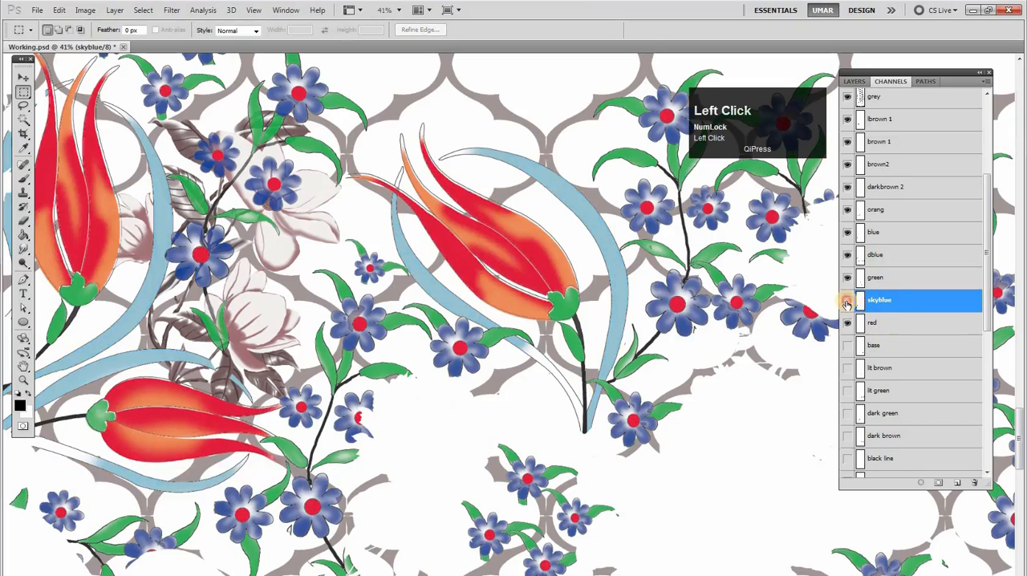
{"action": "left_click", "coordinate": [847, 303]}
{"action": "left_click", "coordinate": [847, 304]}
{"action": "left_click", "coordinate": [847, 302]}
{"action": "left_click", "coordinate": [847, 302]}
{"action": "left_click", "coordinate": [848, 301]}
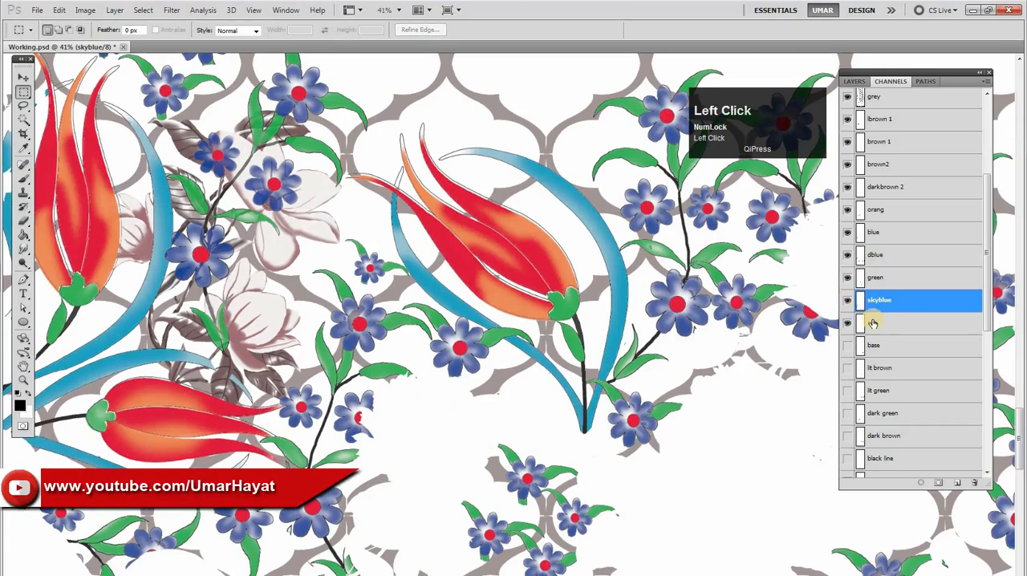
Rename the red channel to "red +" and the skyblue channel to "skyblue +"
{"action": "left_click", "coordinate": [874, 323]}
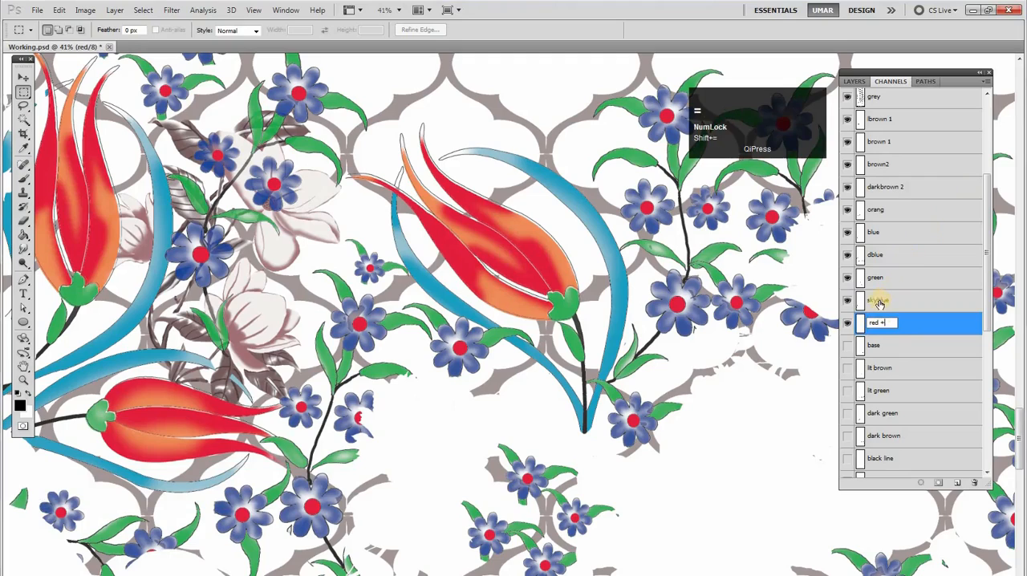
{"action": "left_click", "coordinate": [878, 301]}
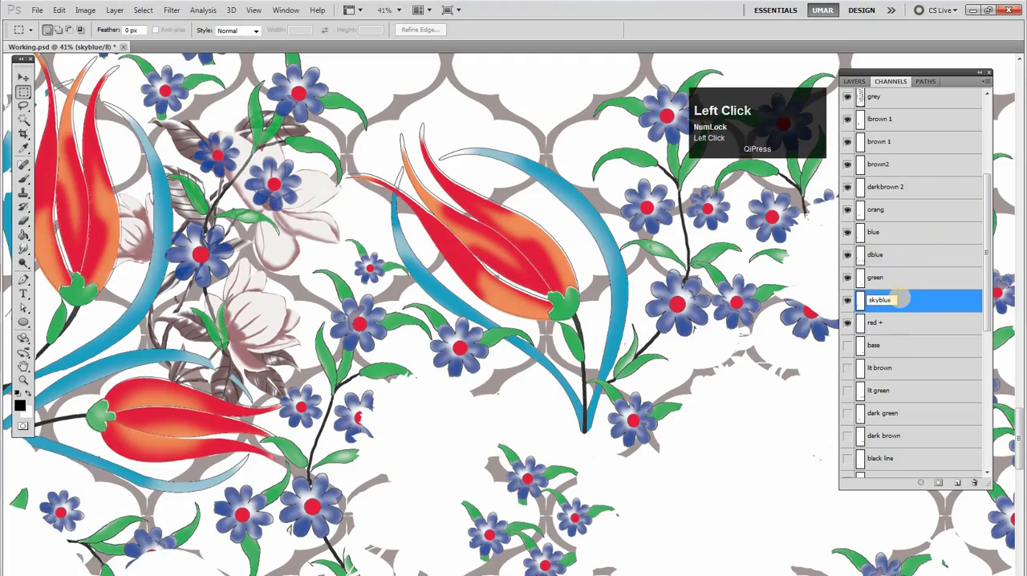
{"action": "type", "text": "+"}
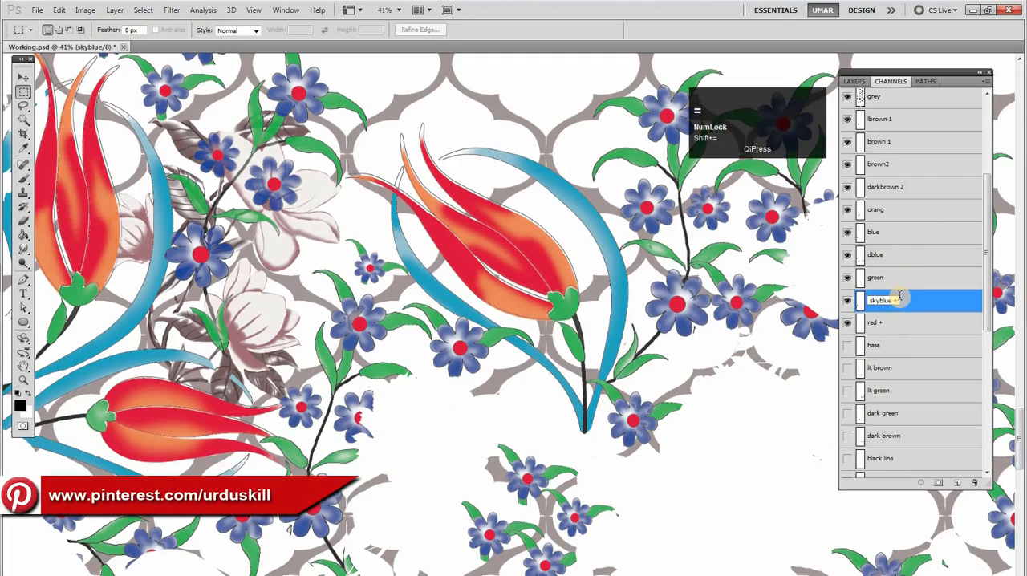
Check the green channel's leaves by hiding and showing the channel, and rename it "green +"
{"action": "left_click", "coordinate": [875, 278]}
{"action": "left_click", "coordinate": [848, 277]}
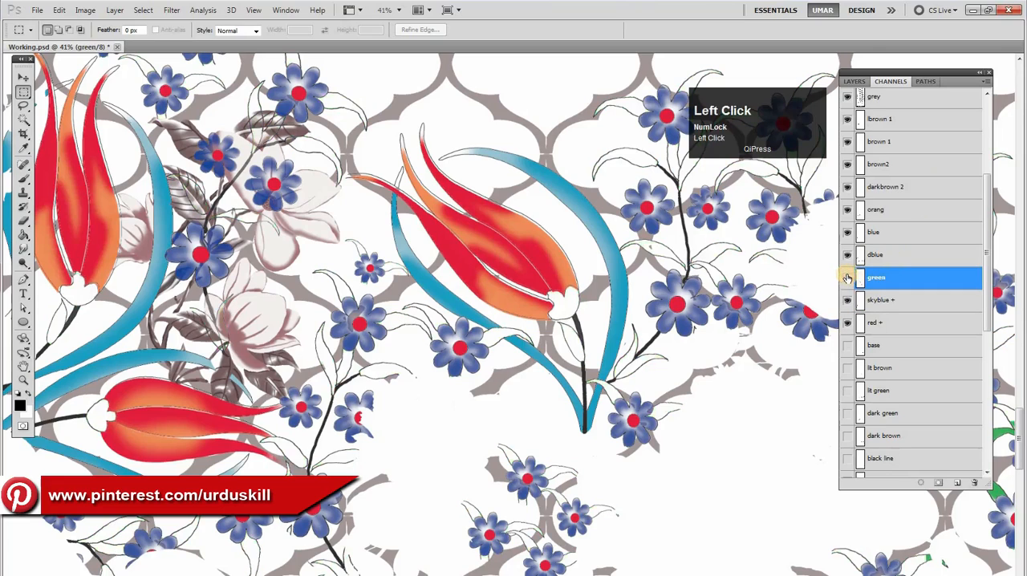
{"action": "left_click", "coordinate": [848, 277]}
{"action": "left_click", "coordinate": [848, 277]}
{"action": "left_click", "coordinate": [849, 277]}
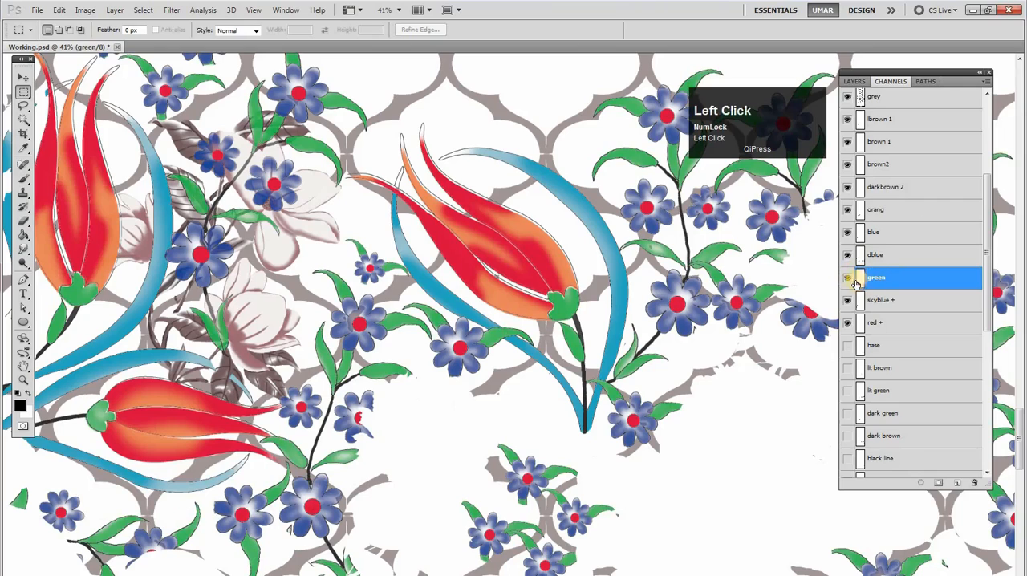
{"action": "left_click", "coordinate": [849, 277]}
{"action": "left_click", "coordinate": [849, 277]}
{"action": "double_click", "coordinate": [877, 277]}
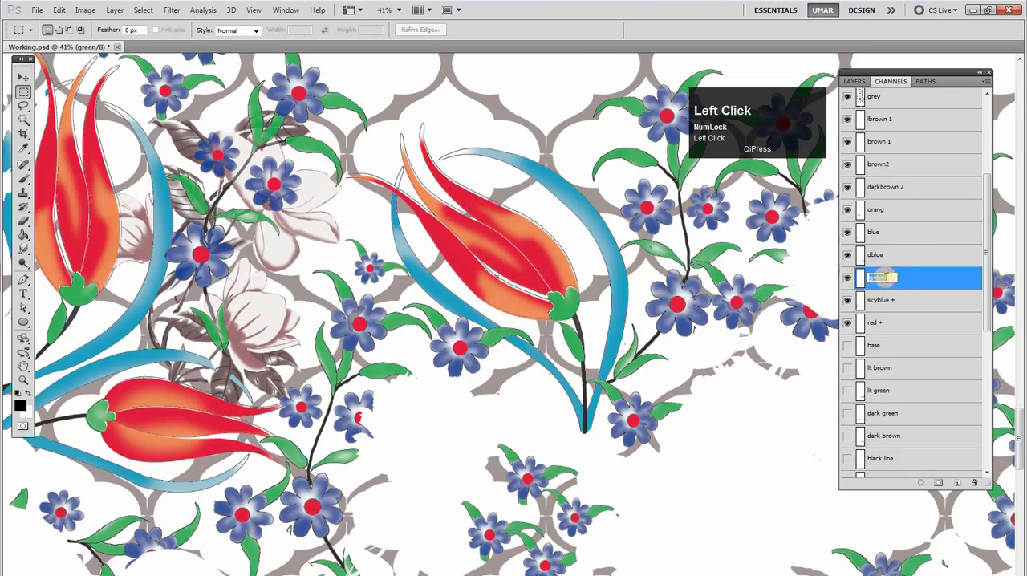
{"action": "type", "text": "+"}
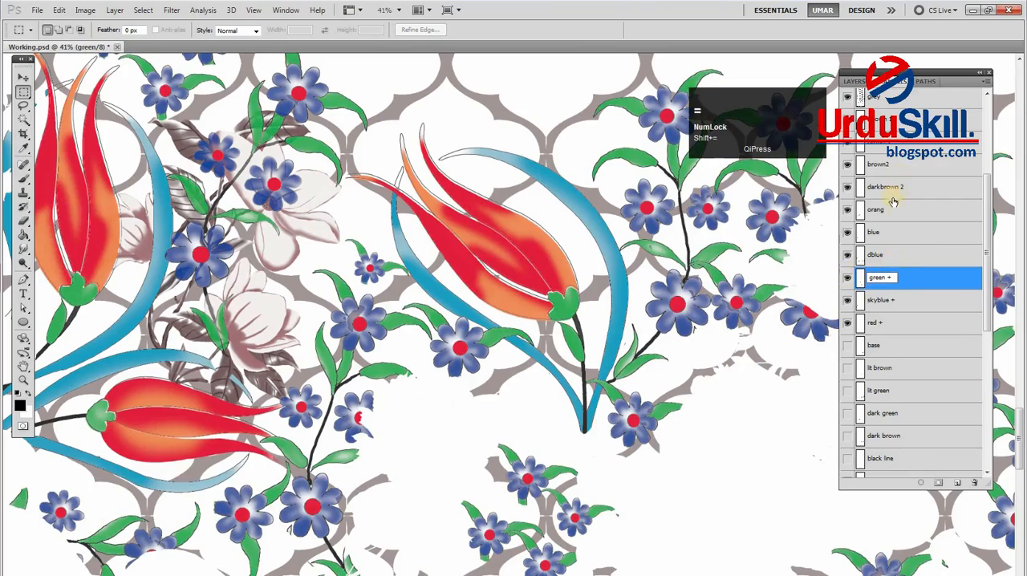
Check what the dblue channel contributes by hiding and showing it, and rename it "dblue +"
{"action": "left_click", "coordinate": [877, 265]}
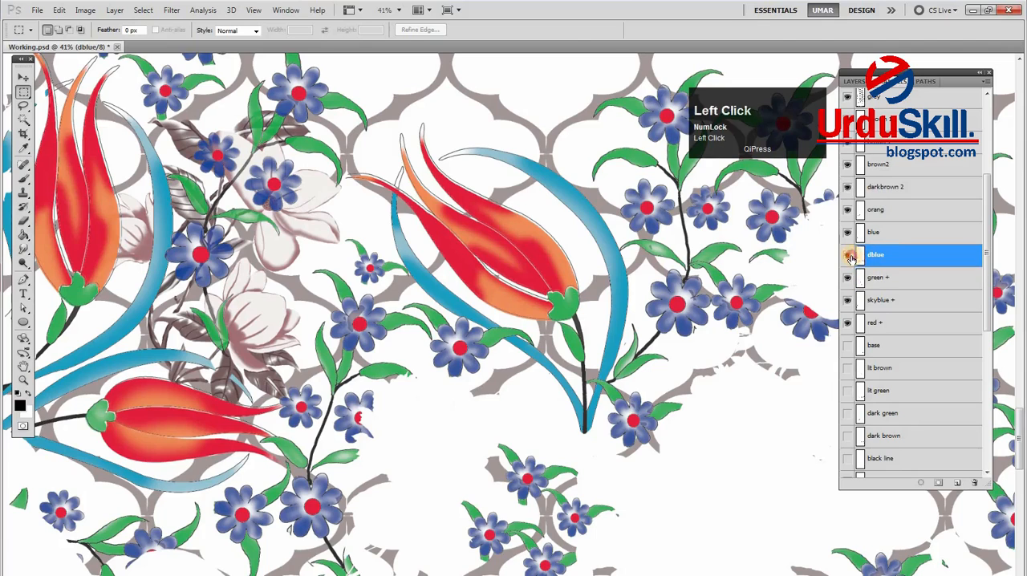
{"action": "left_click", "coordinate": [849, 256]}
{"action": "left_click", "coordinate": [849, 256]}
{"action": "left_click", "coordinate": [850, 256]}
{"action": "left_click", "coordinate": [850, 256]}
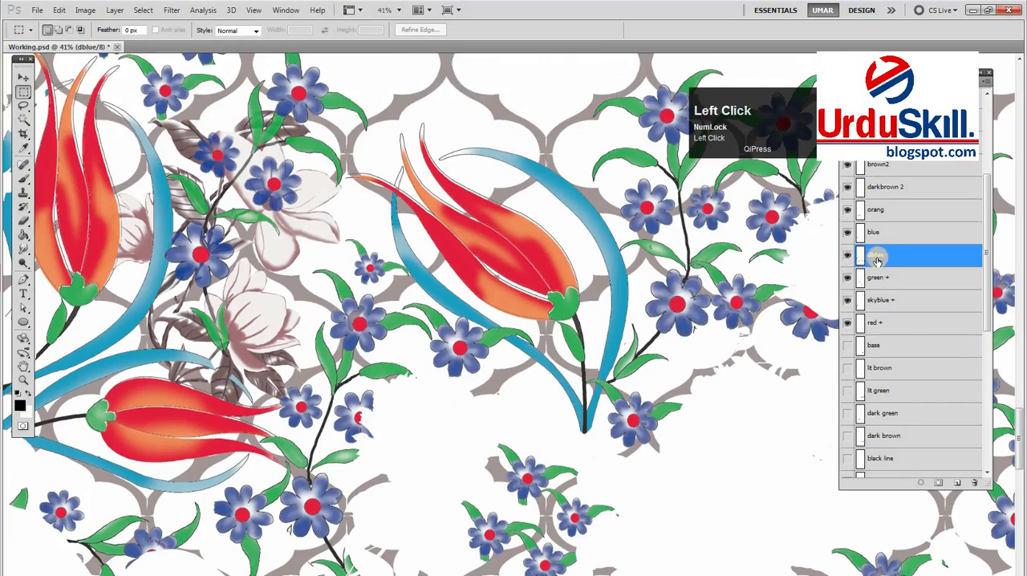
{"action": "type", "text": "+"}
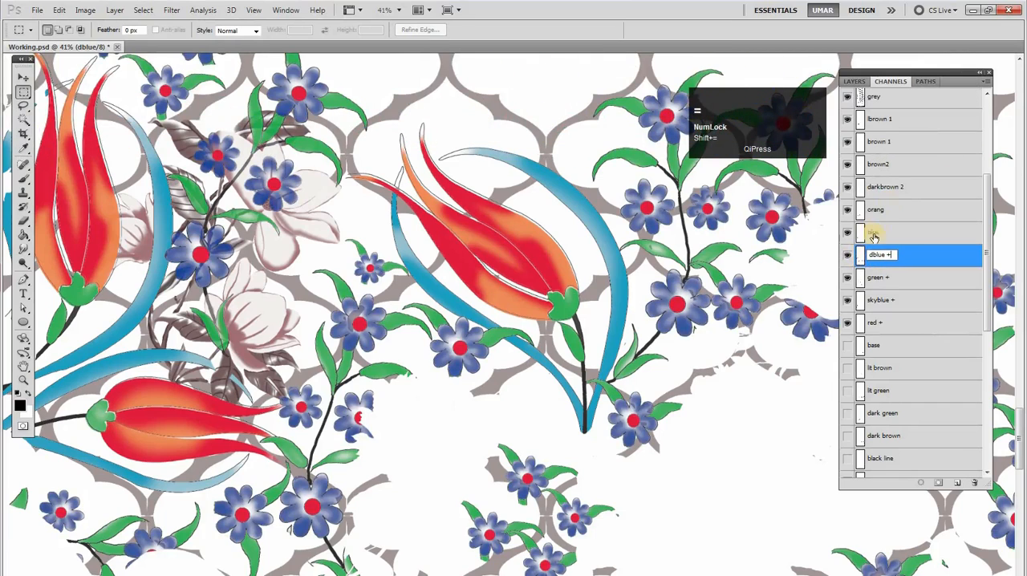
Examine the blue channel in the curved leaves by toggling it and hiding dblue +, green +, skyblue + and red +
{"action": "left_click", "coordinate": [869, 233]}
{"action": "left_click", "coordinate": [847, 235]}
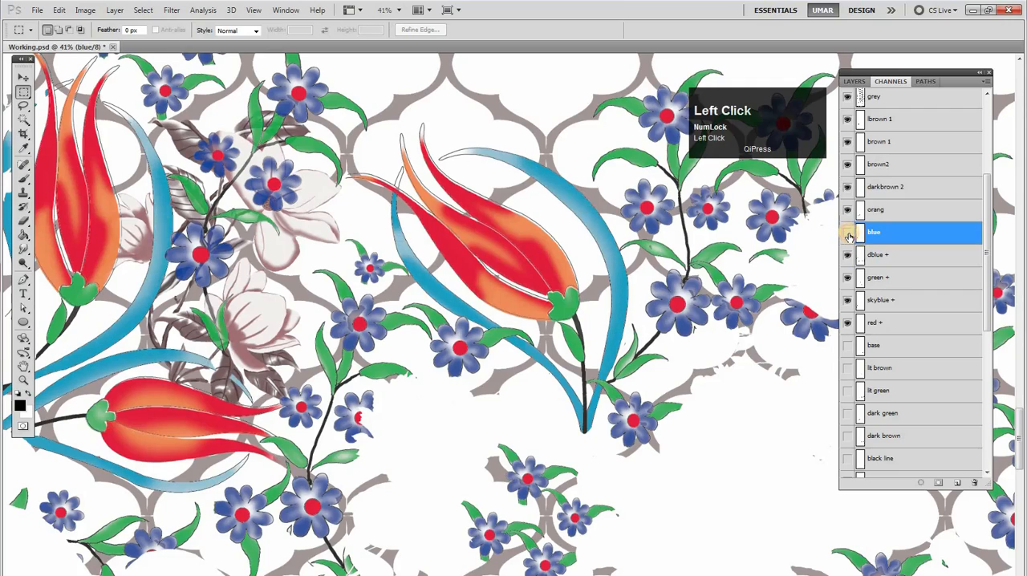
{"action": "left_click", "coordinate": [849, 236]}
{"action": "left_click_drag", "start_coordinate": [847, 252], "coordinate": [849, 279]}
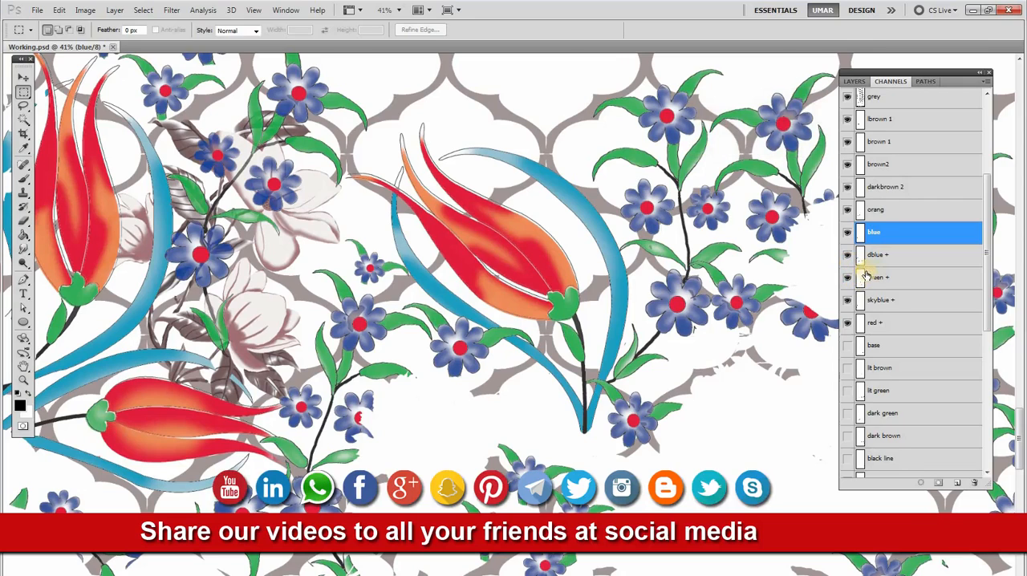
{"action": "left_click_drag", "start_coordinate": [993, 258], "coordinate": [849, 324]}
{"action": "left_click", "coordinate": [848, 233]}
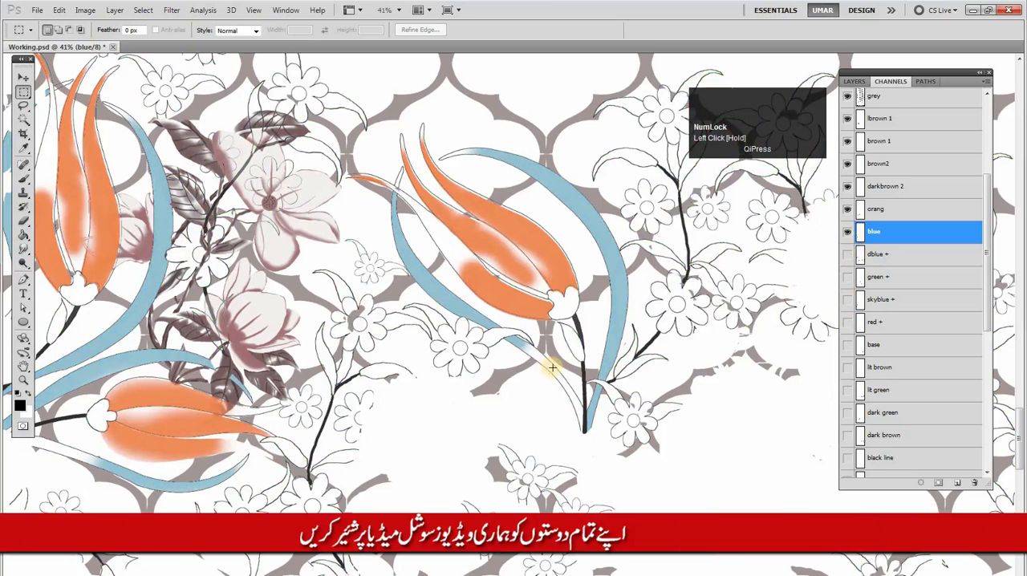
Try a threshold of 128 on the blue channel, compare it with dblue +, green + and skyblue + shown, and undo it
{"action": "key", "text": "F12"}
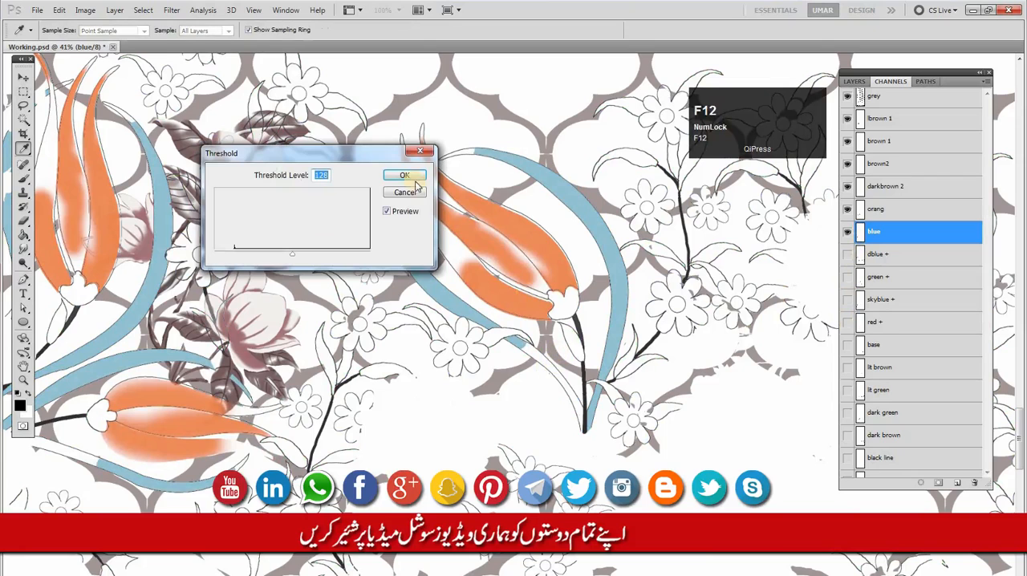
{"action": "left_click", "coordinate": [409, 176]}
{"action": "left_click", "coordinate": [848, 255]}
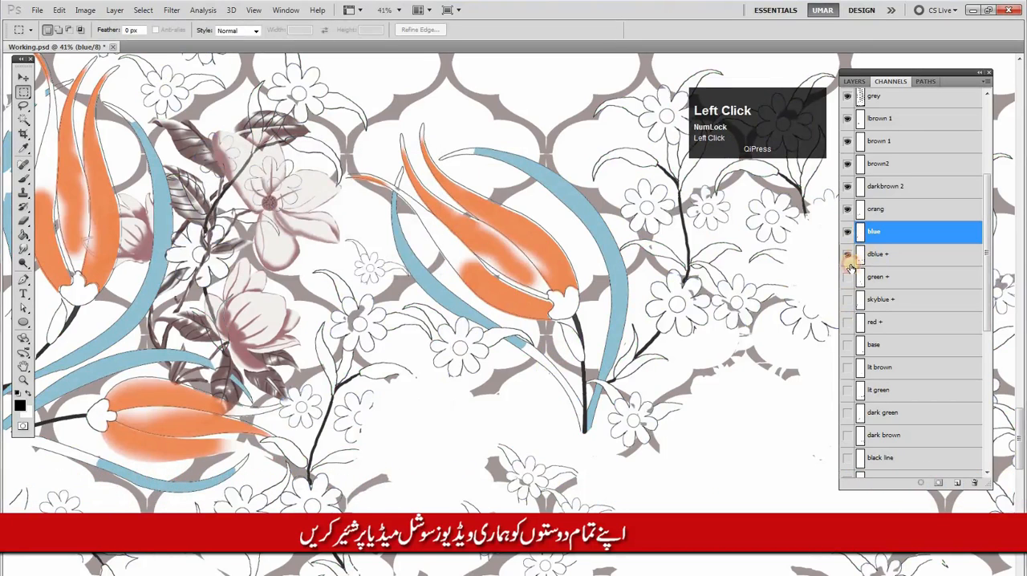
{"action": "left_click", "coordinate": [848, 279]}
{"action": "left_click", "coordinate": [848, 300]}
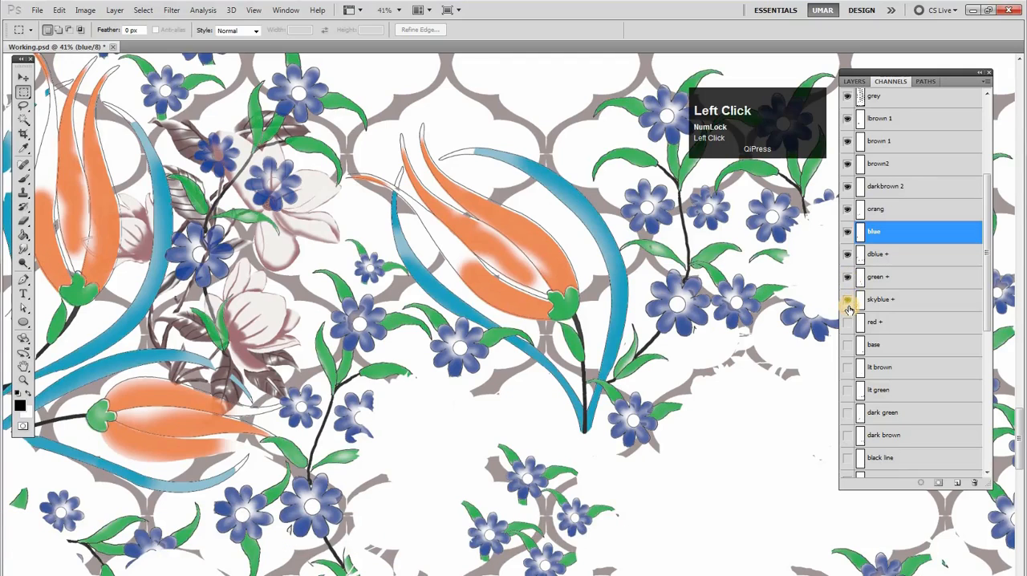
{"action": "left_click", "coordinate": [848, 300]}
{"action": "left_click", "coordinate": [848, 300]}
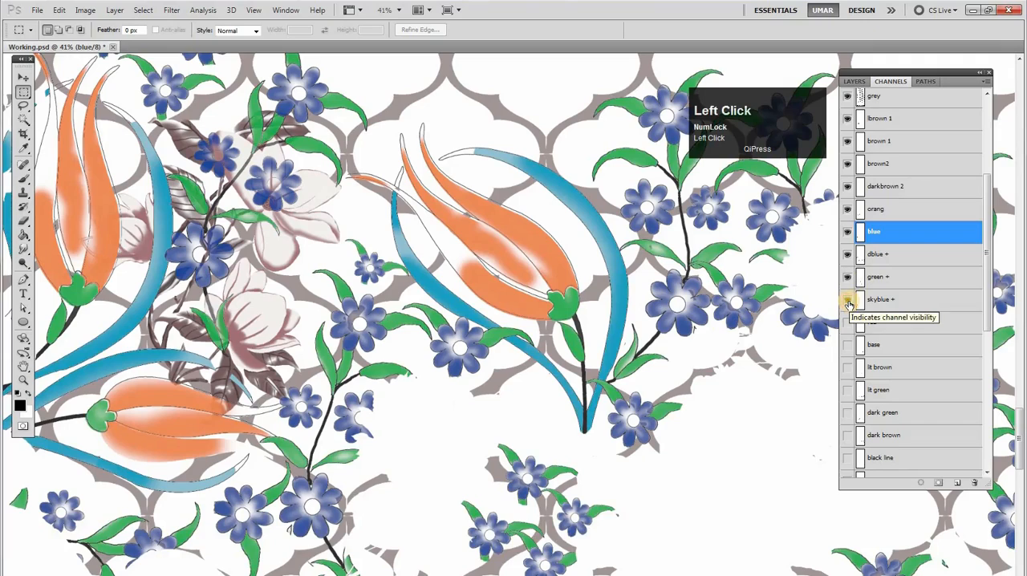
{"action": "key", "text": "ctrl+z"}
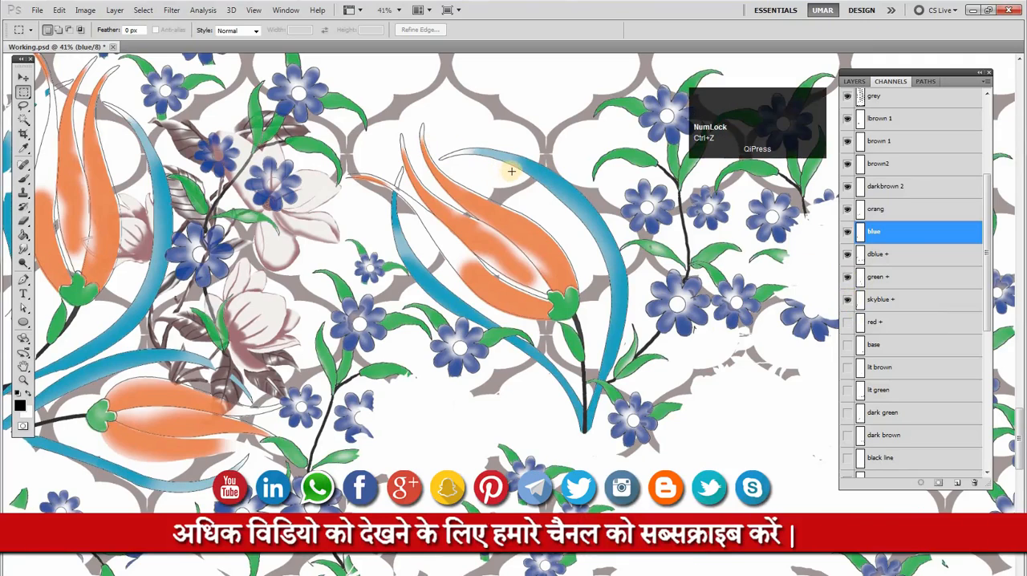
Recheck the blue channel around the tulips and rename it "blue +"
{"action": "left_click_drag", "start_coordinate": [506, 171], "coordinate": [642, 188]}
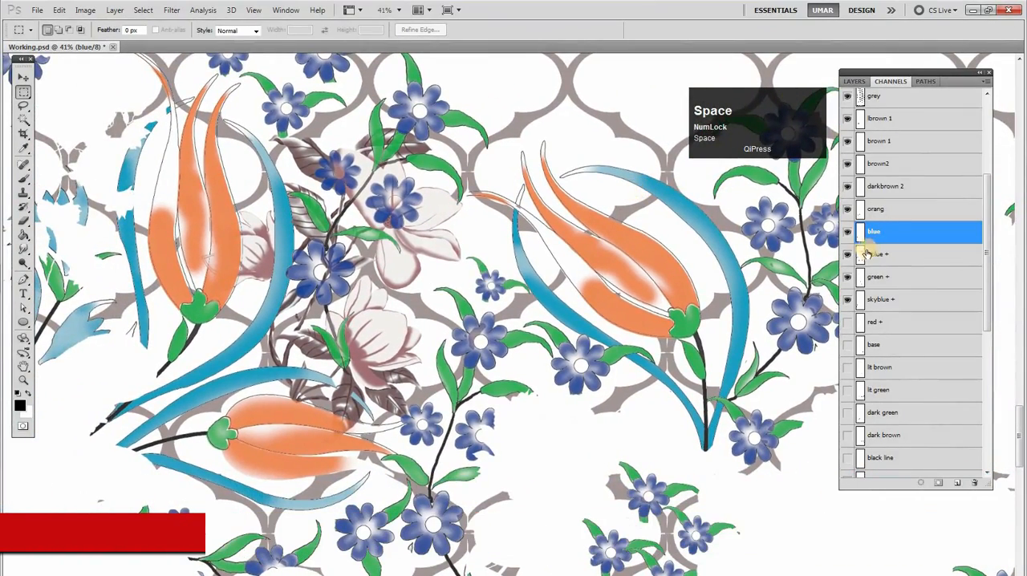
{"action": "left_click", "coordinate": [849, 232]}
{"action": "left_click", "coordinate": [850, 232]}
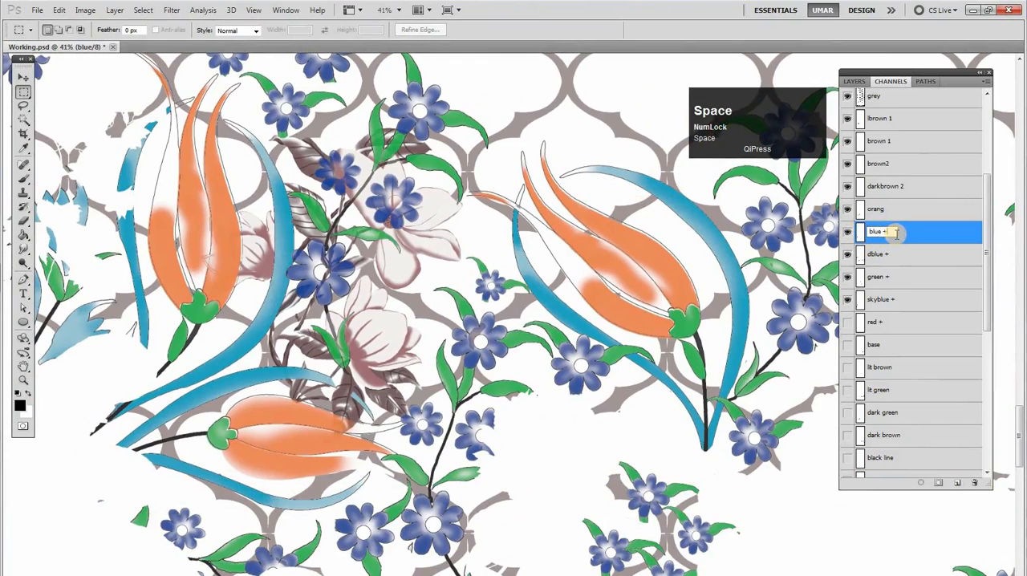
Check the orang channel's tulip petals by hiding and showing the channel, and rename it "orang +"
{"action": "left_click", "coordinate": [864, 209]}
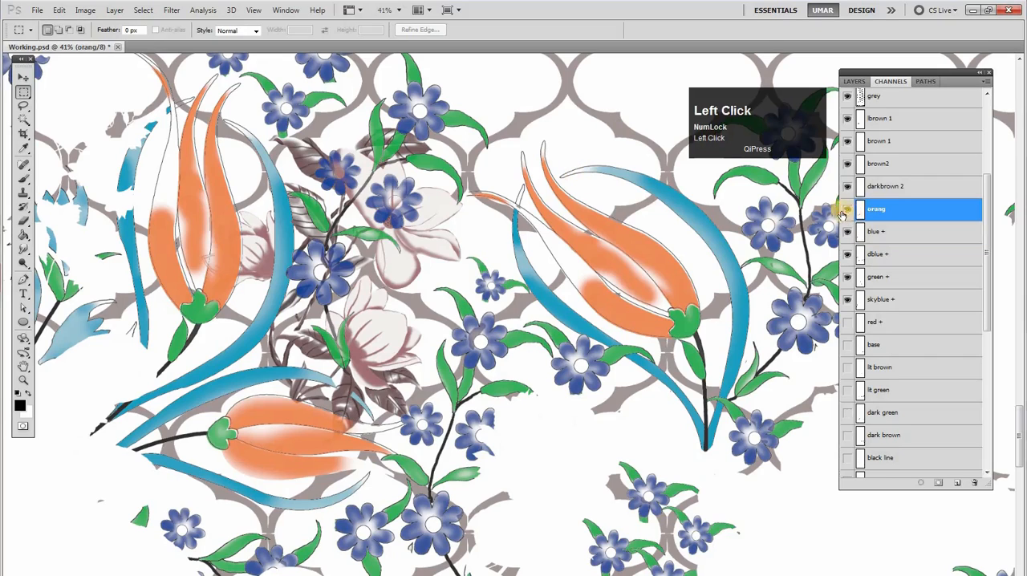
{"action": "left_click", "coordinate": [846, 211]}
{"action": "left_click", "coordinate": [848, 211]}
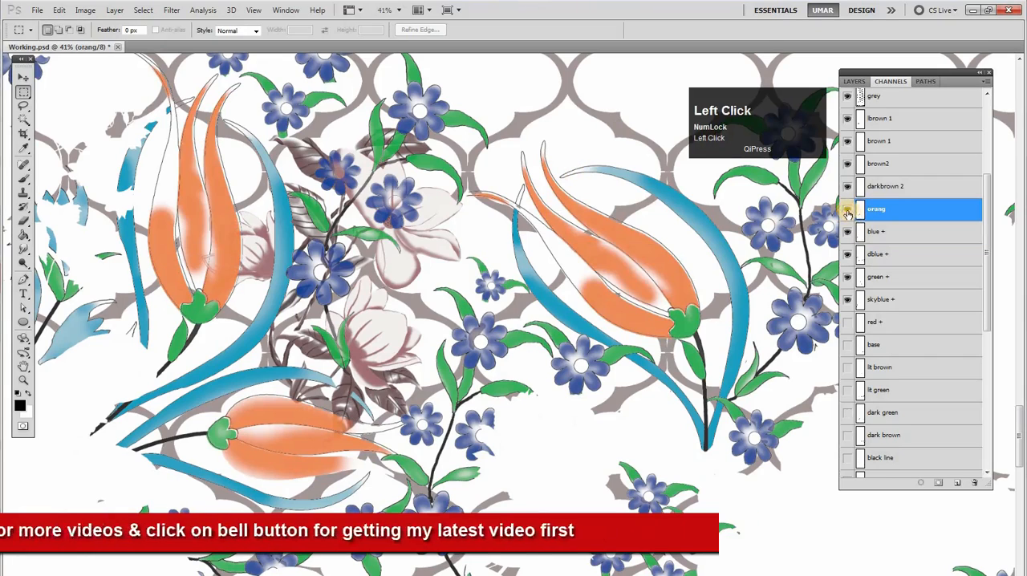
{"action": "left_click", "coordinate": [846, 210]}
{"action": "left_click", "coordinate": [846, 210]}
{"action": "left_click", "coordinate": [847, 211]}
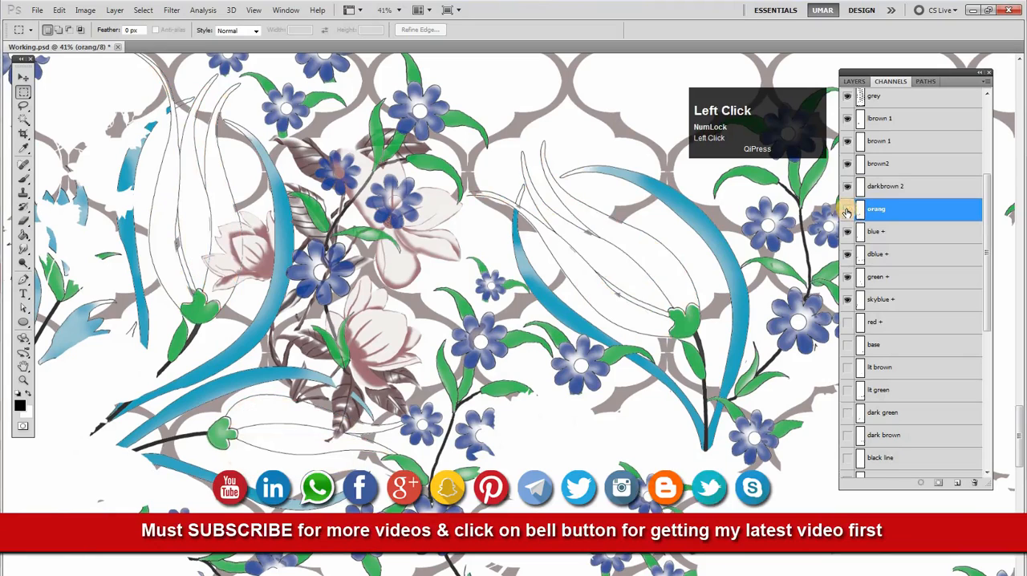
{"action": "left_click", "coordinate": [846, 210]}
{"action": "double_click", "coordinate": [878, 211]}
{"action": "left_click", "coordinate": [899, 207]}
{"action": "type", "text": "+"}
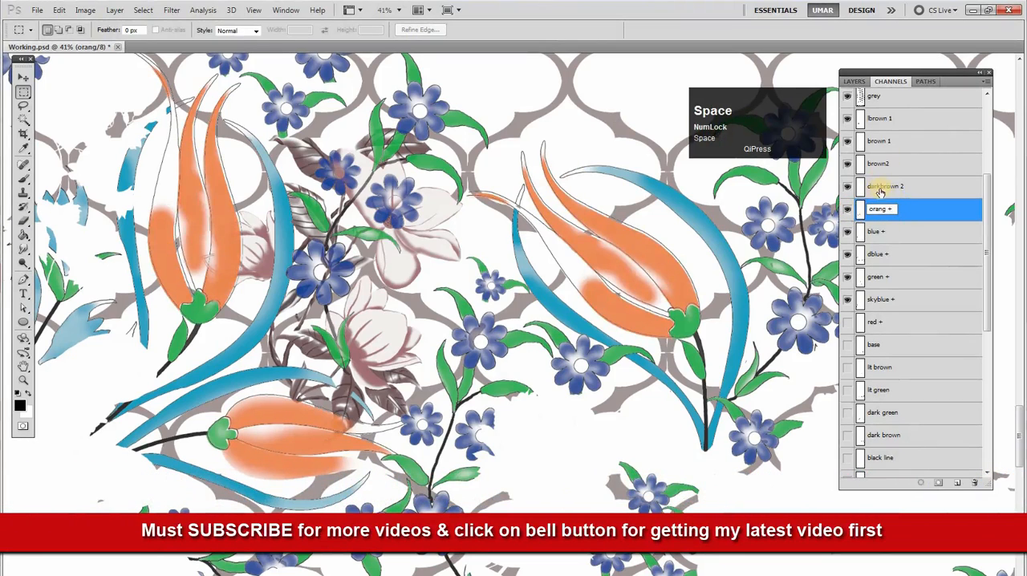
Inspect the darkbrown 2 channel in the leaves behind the flowers and apply a Threshold adjustment to it
{"action": "left_click", "coordinate": [881, 189]}
{"action": "left_click", "coordinate": [846, 186]}
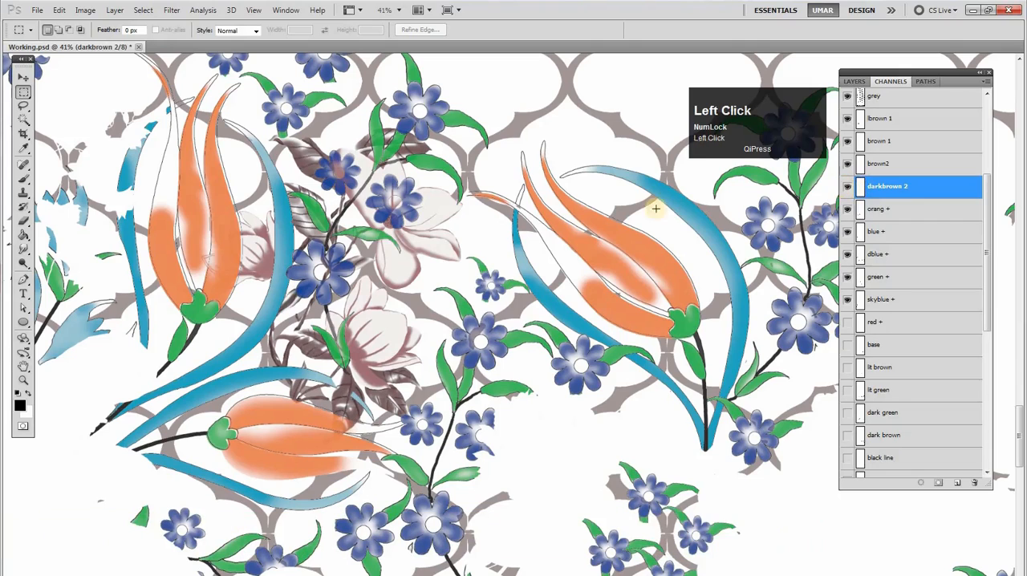
{"action": "left_click", "coordinate": [312, 377], "text": "ctrl"}
{"action": "left_click_drag", "start_coordinate": [313, 377], "coordinate": [281, 385]}
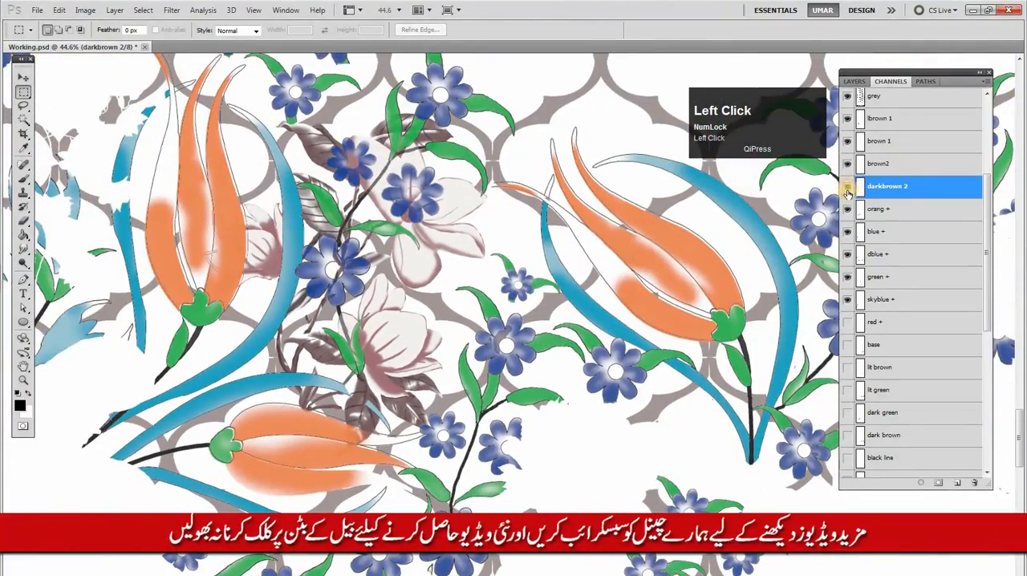
{"action": "key", "text": "F12"}
{"action": "left_click", "coordinate": [405, 175]}
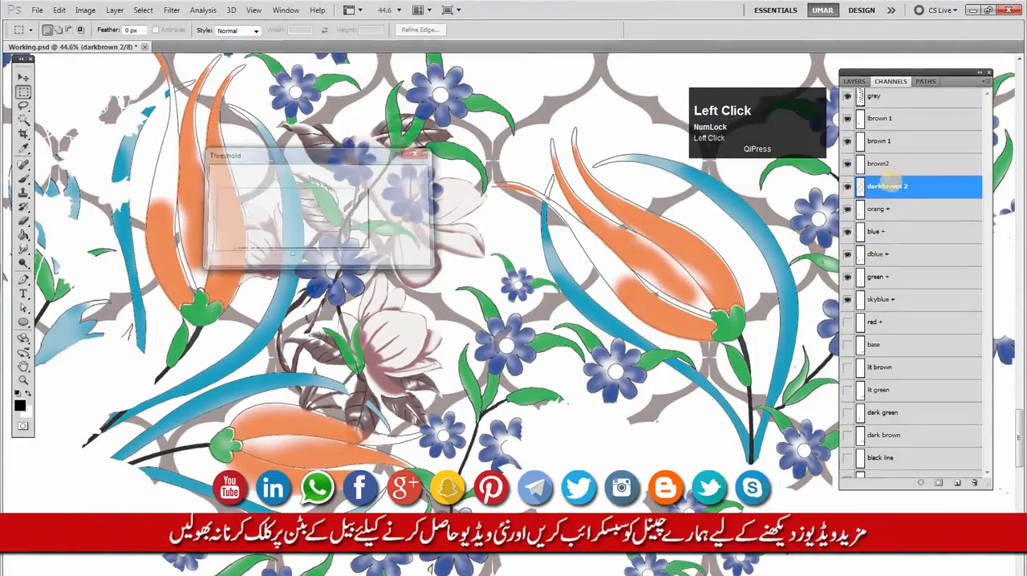
Check the brown2 channel's part in the design by hiding and showing it, and rename it "brown2 +"
{"action": "left_click", "coordinate": [849, 165]}
{"action": "left_click", "coordinate": [848, 165]}
{"action": "left_click", "coordinate": [848, 166]}
{"action": "left_click", "coordinate": [848, 165]}
{"action": "double_click", "coordinate": [878, 166]}
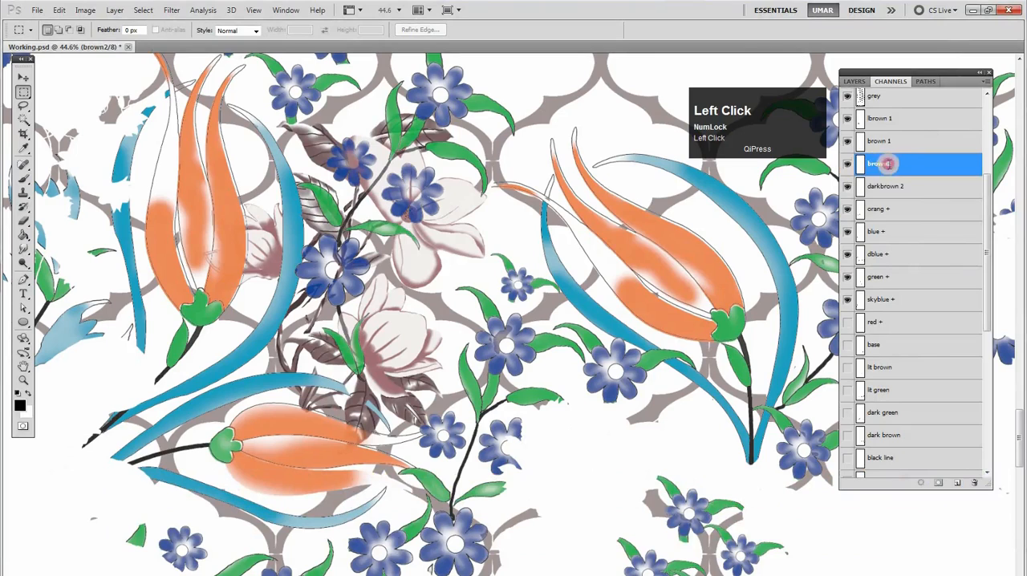
{"action": "type", "text": "+"}
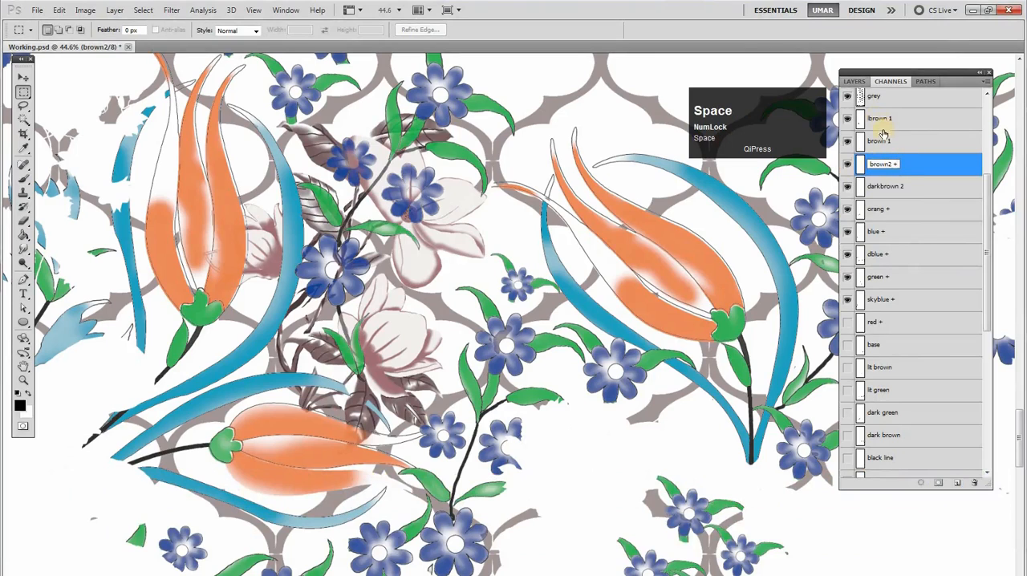
Check what the brown 1 channel contributes by hiding and showing it, and rename it "brown +"
{"action": "left_click", "coordinate": [883, 138]}
{"action": "left_click", "coordinate": [847, 144]}
{"action": "left_click", "coordinate": [846, 145]}
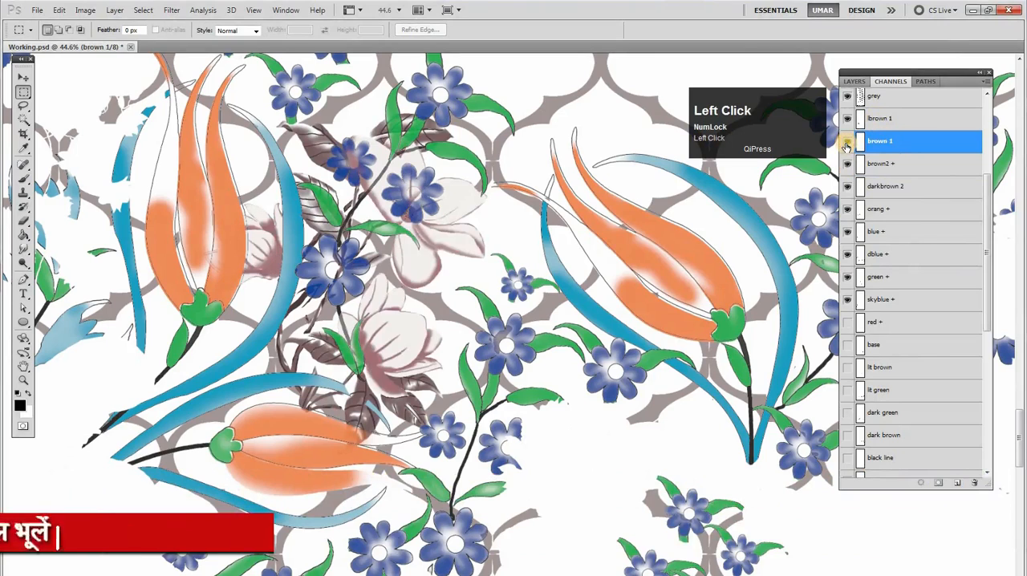
{"action": "left_click", "coordinate": [847, 148]}
{"action": "left_click", "coordinate": [846, 147]}
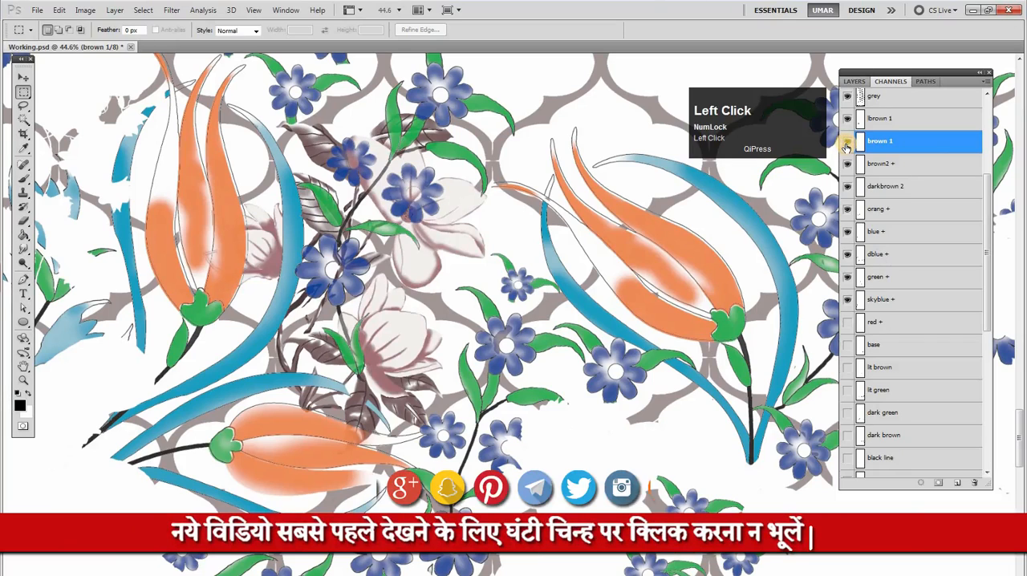
{"action": "double_click", "coordinate": [883, 142]}
{"action": "type", "text": "+"}
{"action": "key", "text": "Return"}
Examine the lbrown 1 channel in the pale flowers by toggling it, comparing it with brown + and viewing it alone
{"action": "left_click", "coordinate": [865, 125]}
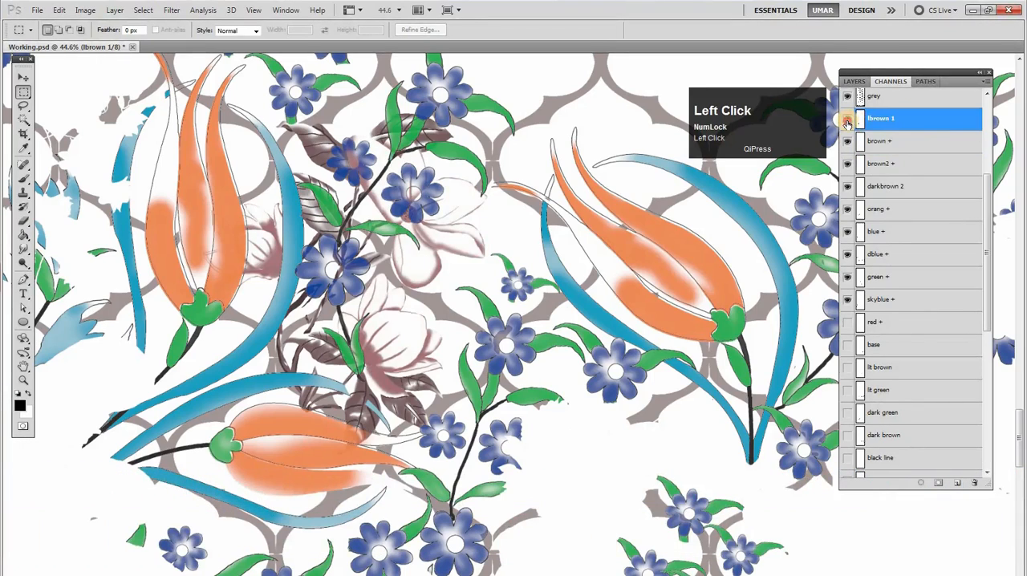
{"action": "left_click", "coordinate": [848, 125]}
{"action": "left_click", "coordinate": [848, 124]}
{"action": "left_click", "coordinate": [847, 124]}
{"action": "left_click", "coordinate": [848, 122]}
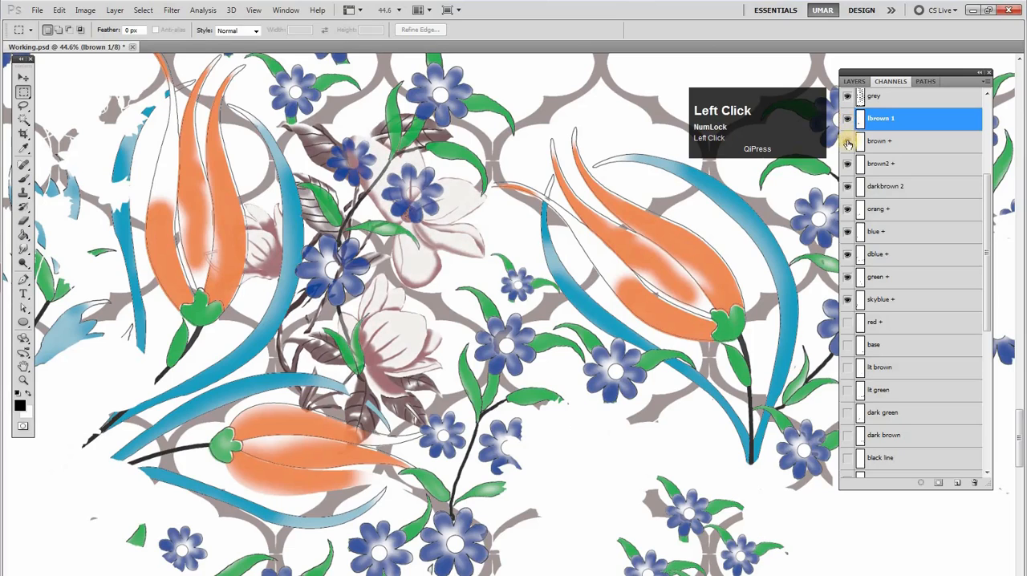
{"action": "left_click", "coordinate": [874, 142]}
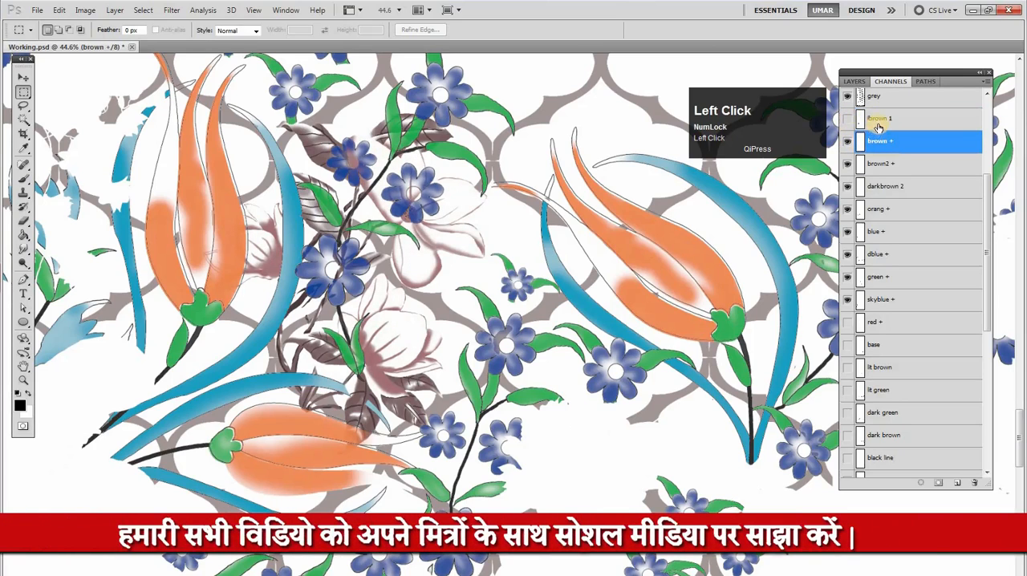
{"action": "left_click", "coordinate": [883, 120]}
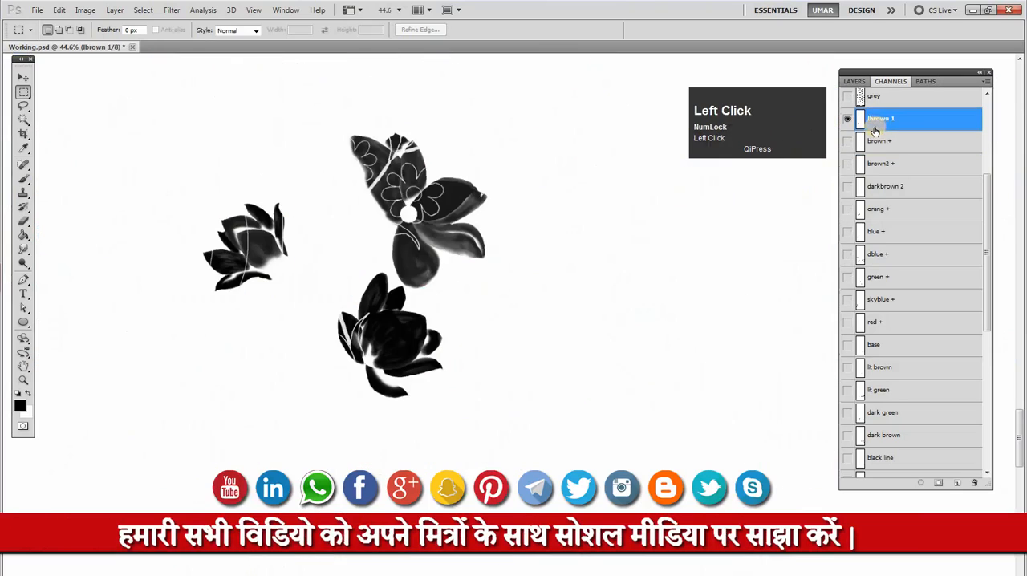
{"action": "left_click_drag", "start_coordinate": [454, 240], "coordinate": [577, 239]}
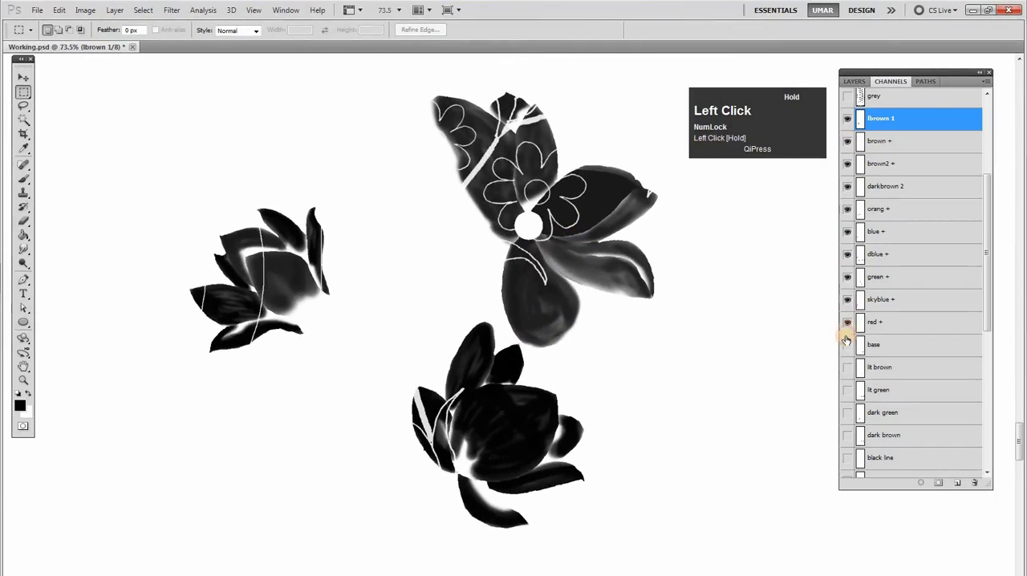
Show the channels from red + through black line and the grey lattice together with lbrown 1
{"action": "left_click_drag", "start_coordinate": [850, 385], "coordinate": [848, 326]}
{"action": "left_click", "coordinate": [852, 396]}
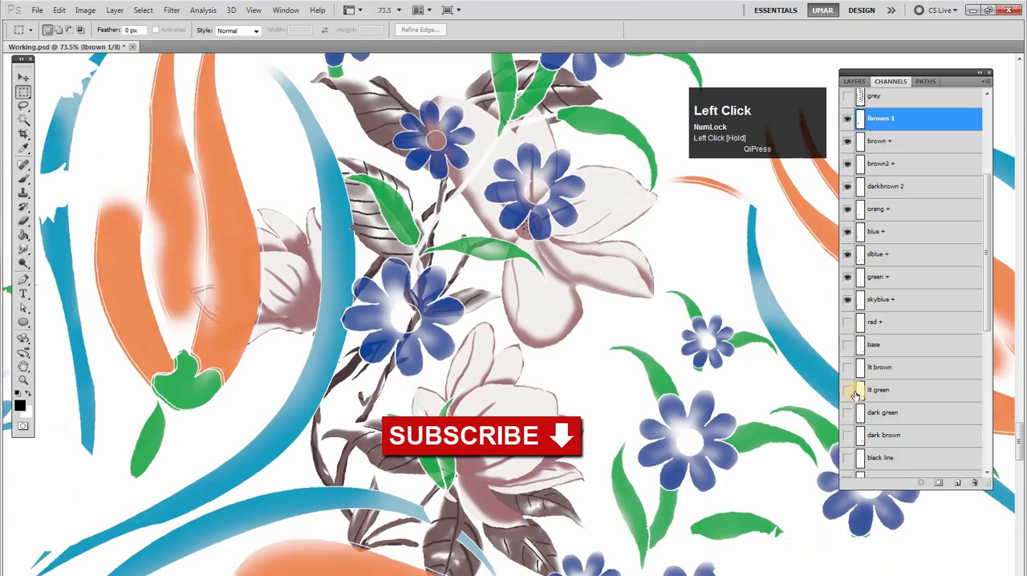
{"action": "left_click", "coordinate": [848, 454]}
{"action": "left_click", "coordinate": [849, 323]}
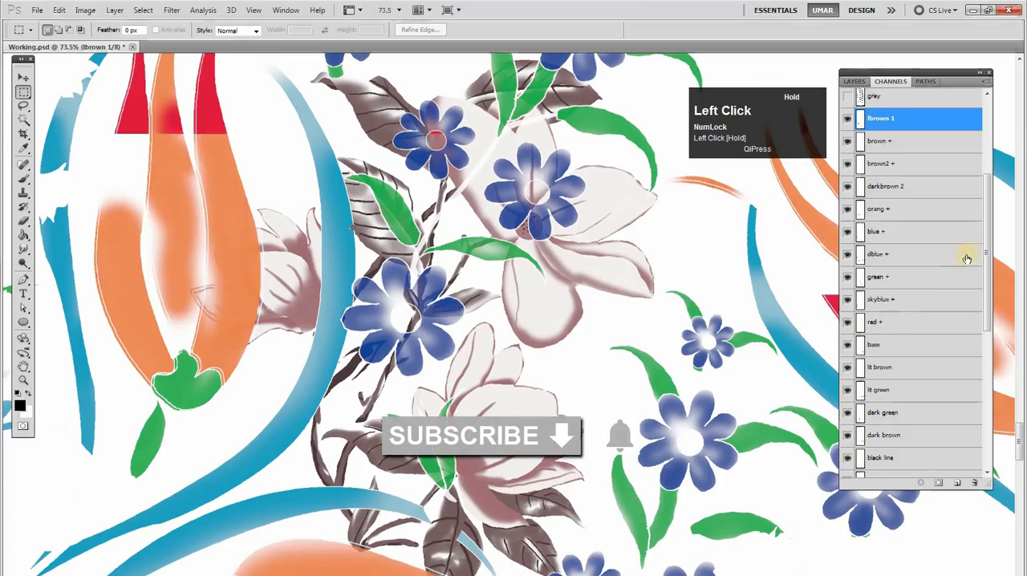
{"action": "left_click_drag", "start_coordinate": [987, 248], "coordinate": [989, 161]}
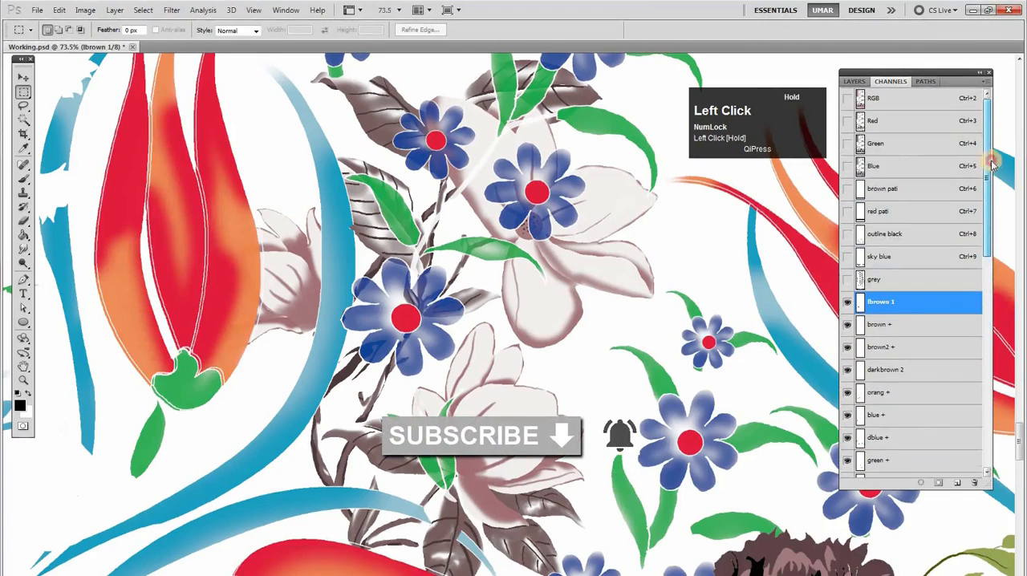
{"action": "left_click", "coordinate": [848, 280]}
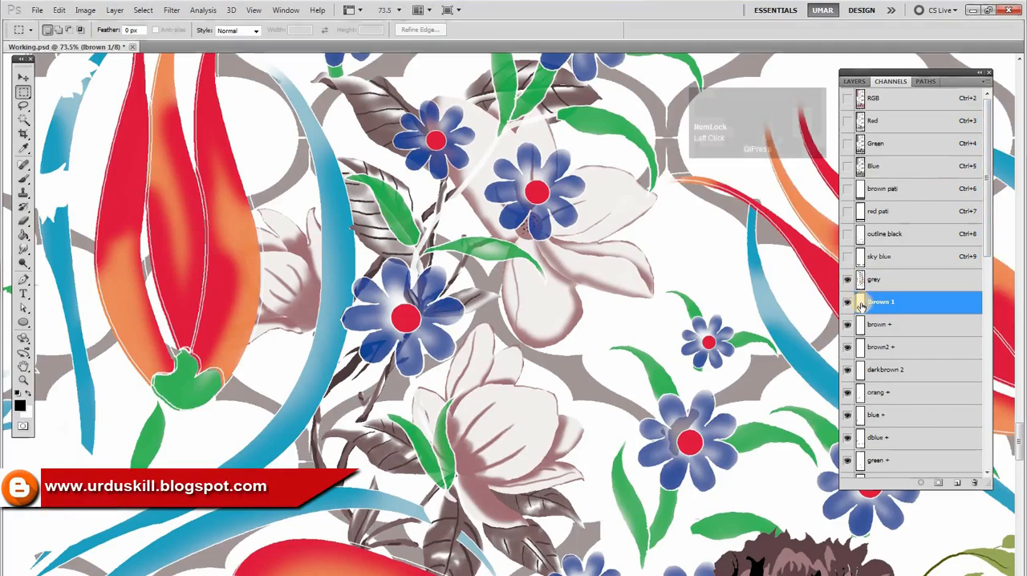
Load the lbrown 1 shape as a selection to check its extent, clear it, and make grey the active channel
{"action": "left_click", "coordinate": [861, 303], "text": "ctrl"}
{"action": "key", "text": "ctrl+d"}
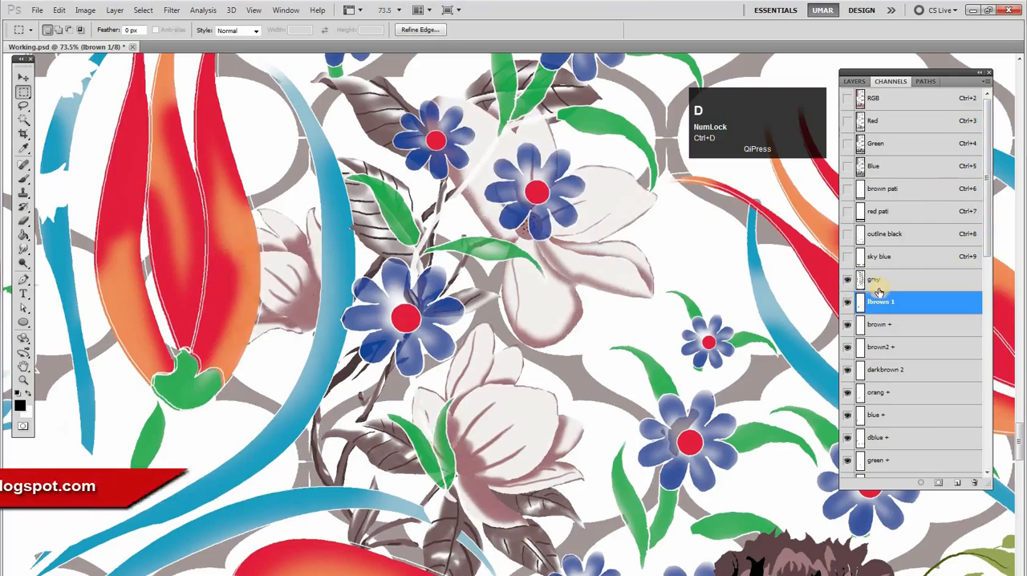
{"action": "left_click", "coordinate": [871, 283]}
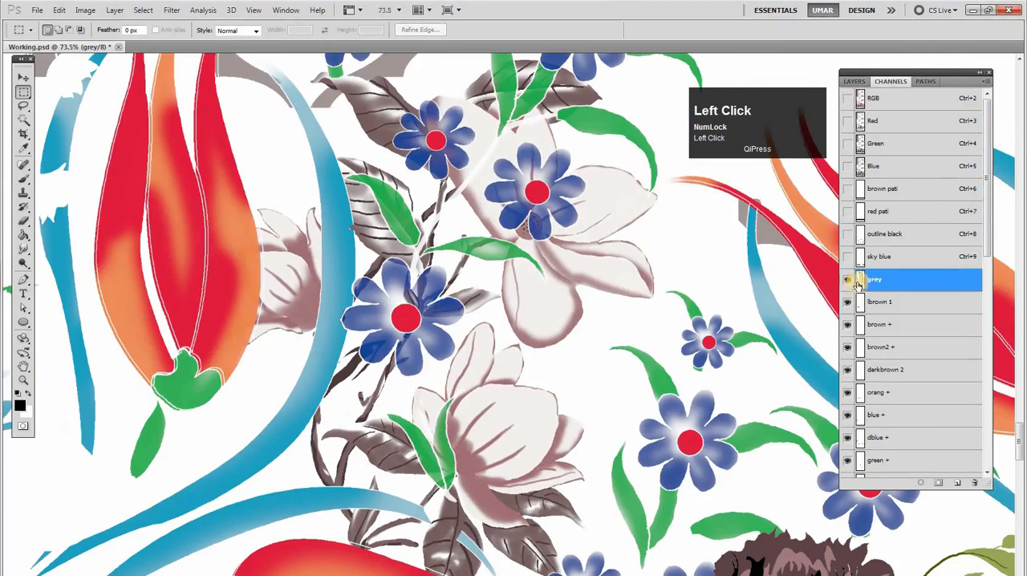
Show sky blue, outline black, red pati and brown pati, plus the base, L brown and dark brown channels below black line
{"action": "left_click", "coordinate": [847, 257]}
{"action": "left_click_drag", "start_coordinate": [849, 225], "coordinate": [847, 189]}
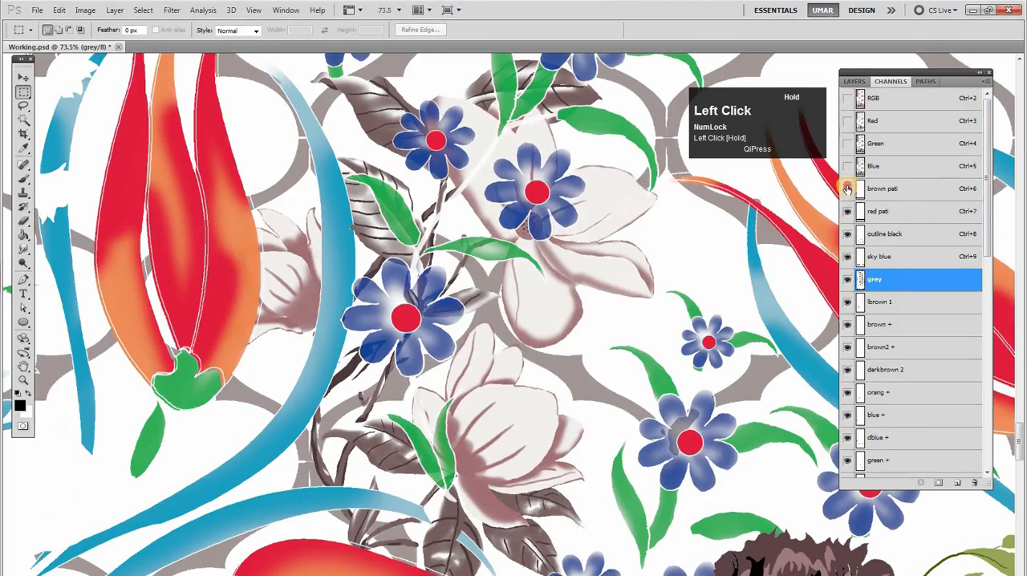
{"action": "left_click_drag", "start_coordinate": [993, 233], "coordinate": [949, 399]}
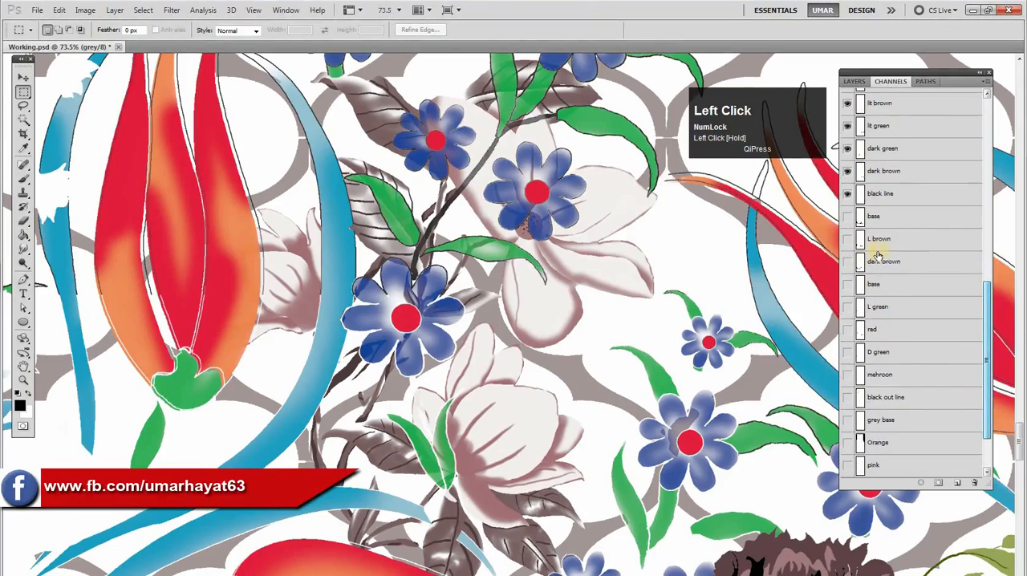
{"action": "left_click_drag", "start_coordinate": [847, 221], "coordinate": [848, 284]}
Examine the scroll ornament's dark brown, L brown and base channels by loading each one's shape as a selection
{"action": "left_click", "coordinate": [879, 264]}
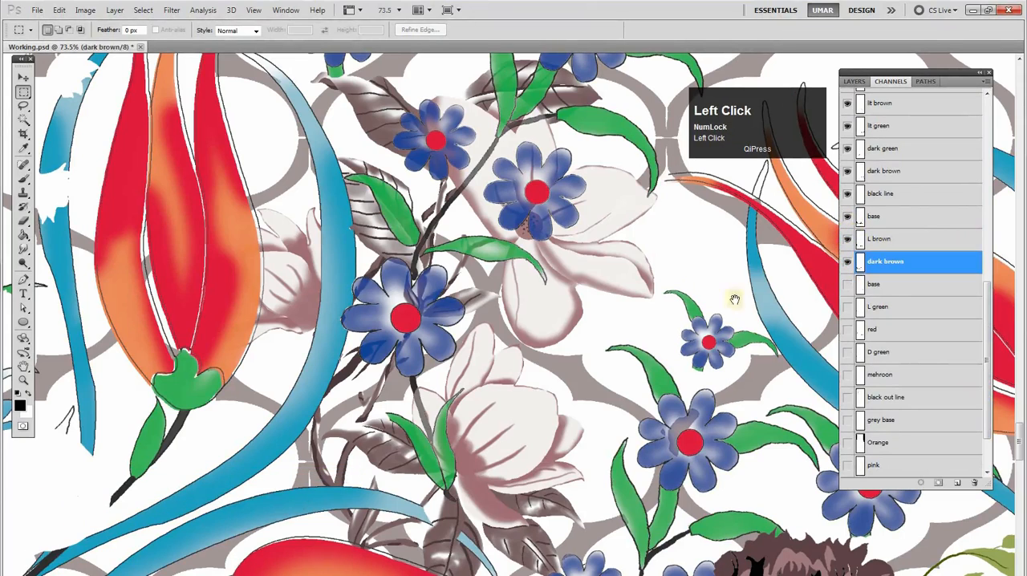
{"action": "left_click", "coordinate": [605, 291], "text": "alt"}
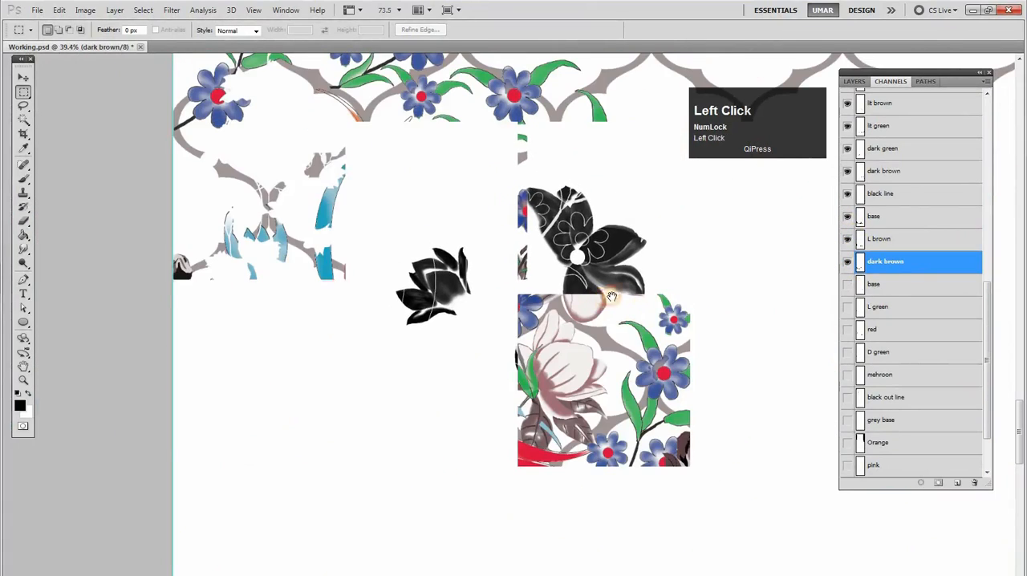
{"action": "left_click_drag", "start_coordinate": [836, 390], "coordinate": [763, 295]}
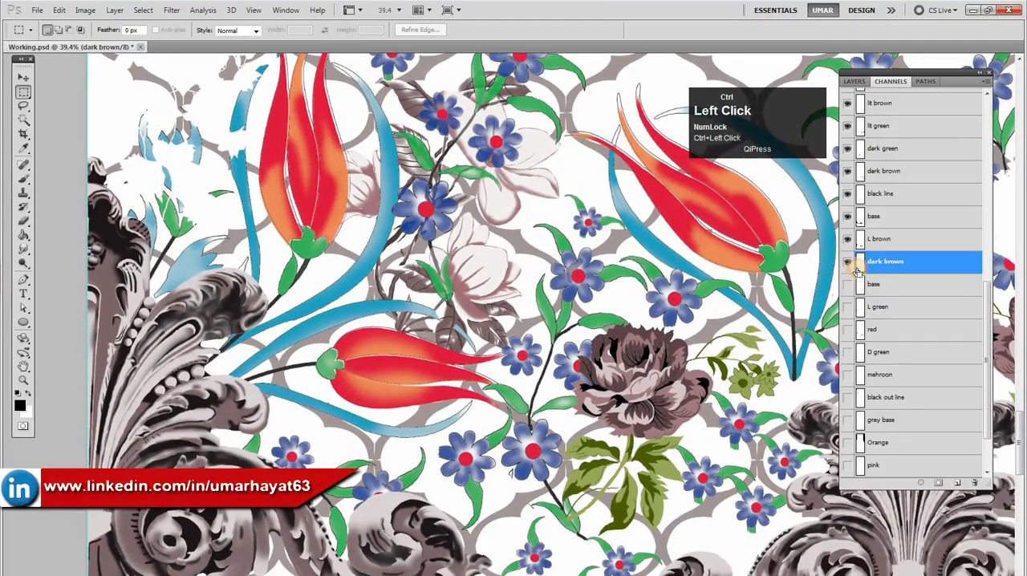
{"action": "left_click_drag", "start_coordinate": [494, 390], "coordinate": [573, 333]}
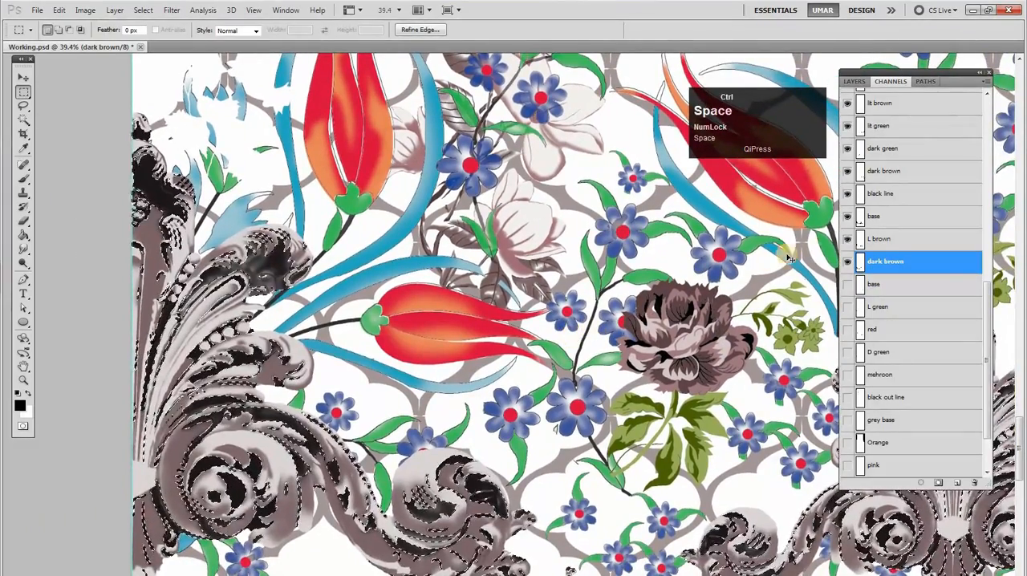
{"action": "key", "text": "ctrl+d"}
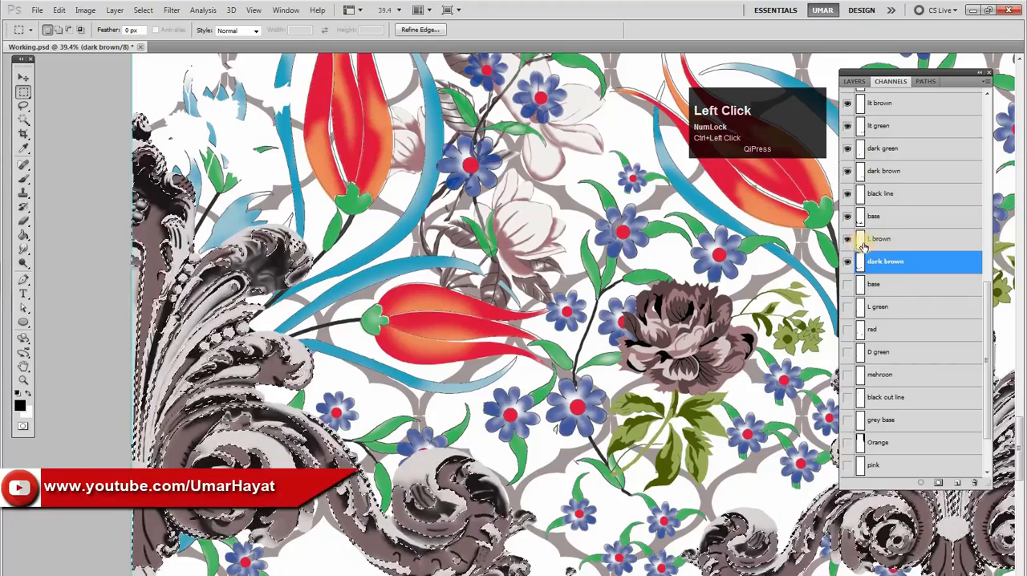
{"action": "left_click", "coordinate": [858, 224], "text": "ctrl+shift"}
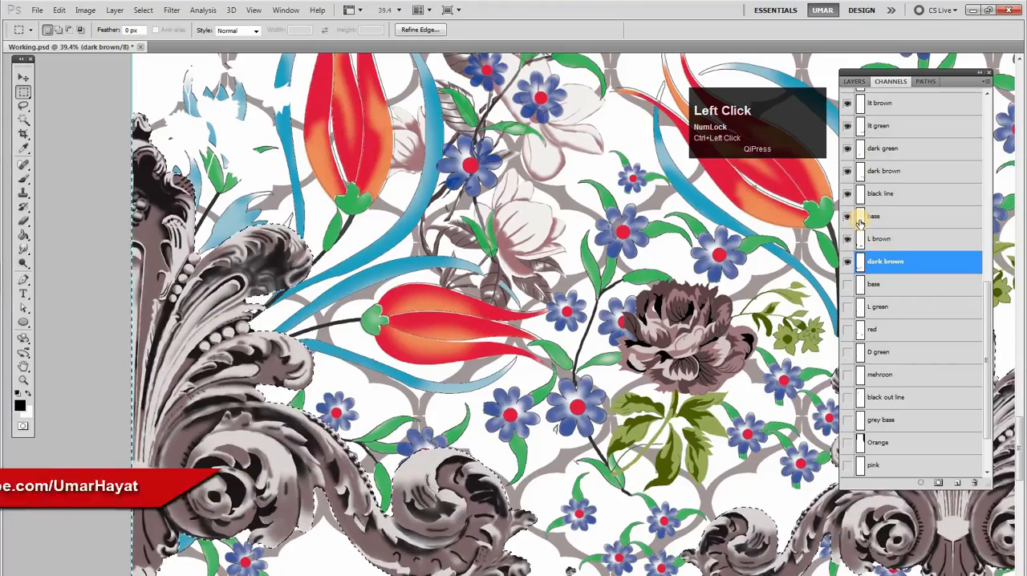
{"action": "left_click", "coordinate": [858, 225]}
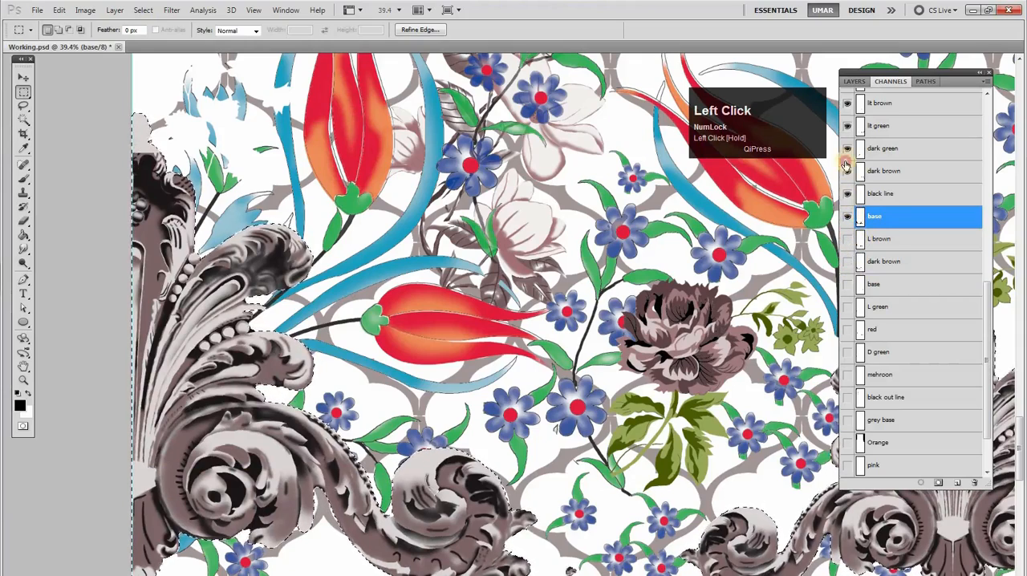
View the ornament's base channel alone, clear the selection, and inspect the ring outlines inside the silhouette up close
{"action": "left_click", "coordinate": [875, 233]}
{"action": "left_click", "coordinate": [873, 225]}
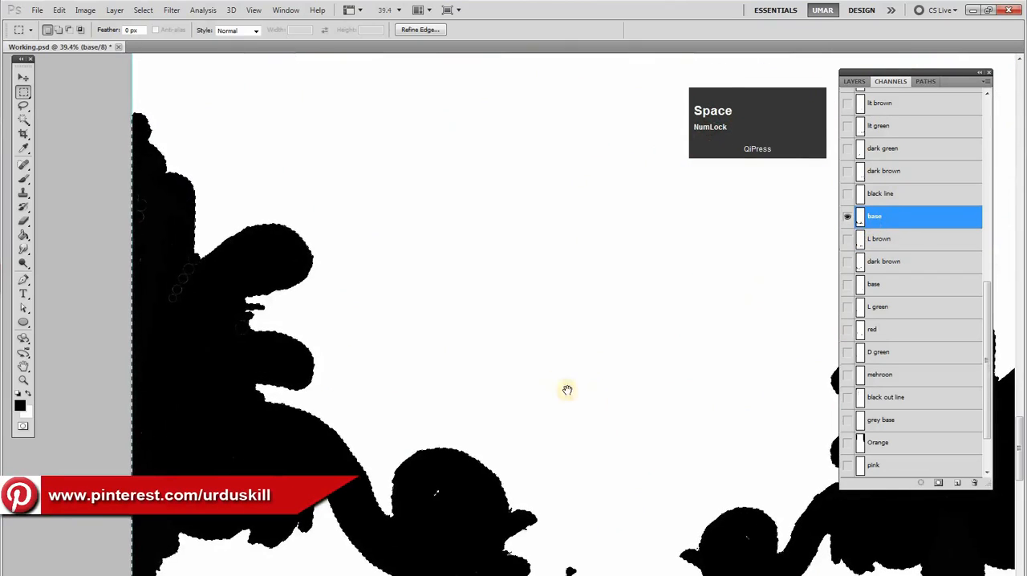
{"action": "left_click_drag", "start_coordinate": [509, 380], "coordinate": [586, 278]}
{"action": "key", "text": "ctrl+d"}
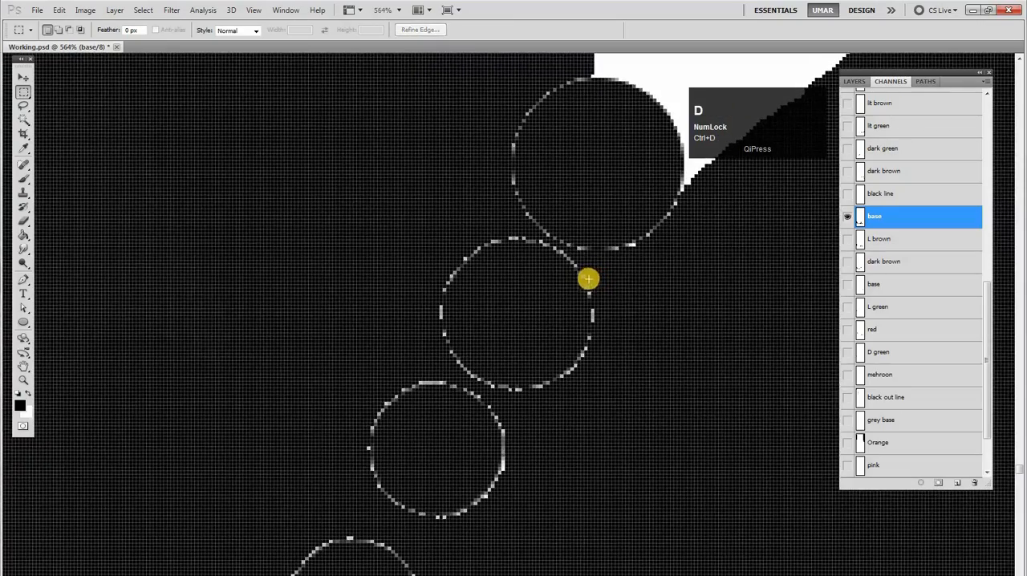
{"action": "left_click_drag", "start_coordinate": [493, 247], "coordinate": [534, 273]}
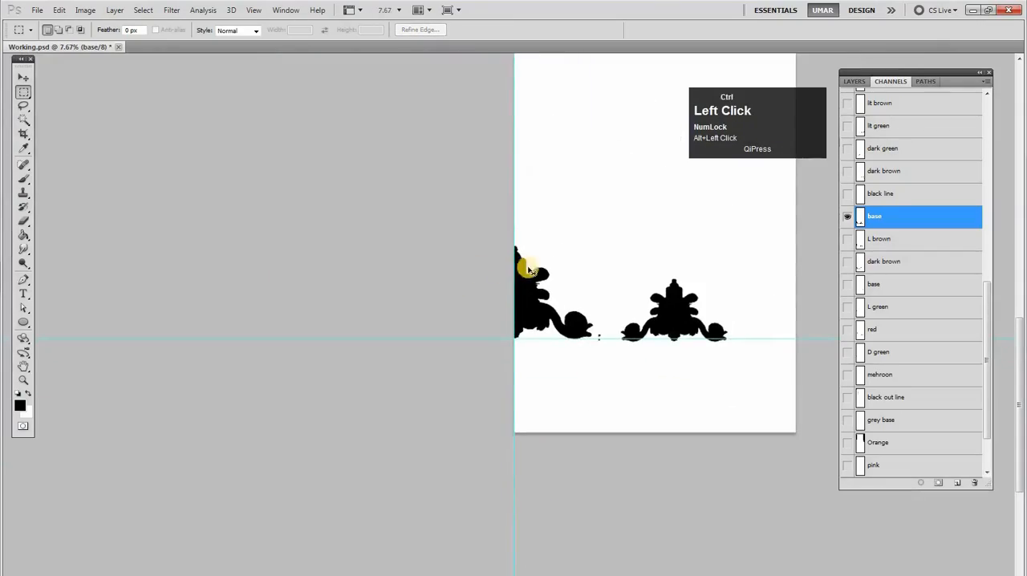
Clean up the base channel's scroll ornament into a solid black silhouette without the thin light ring outlines
{"action": "key", "text": "w"}
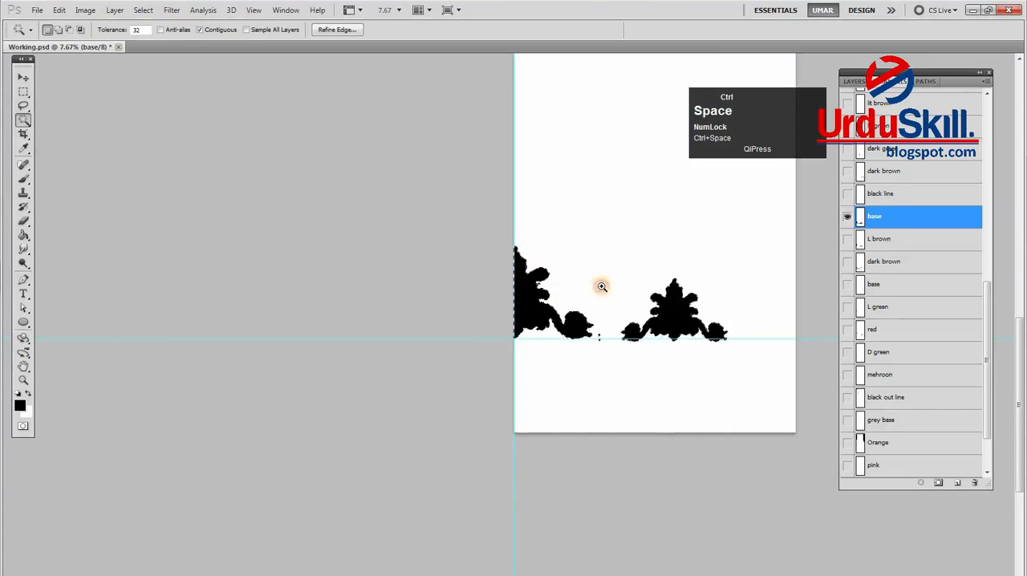
{"action": "left_click_drag", "start_coordinate": [578, 273], "coordinate": [619, 287]}
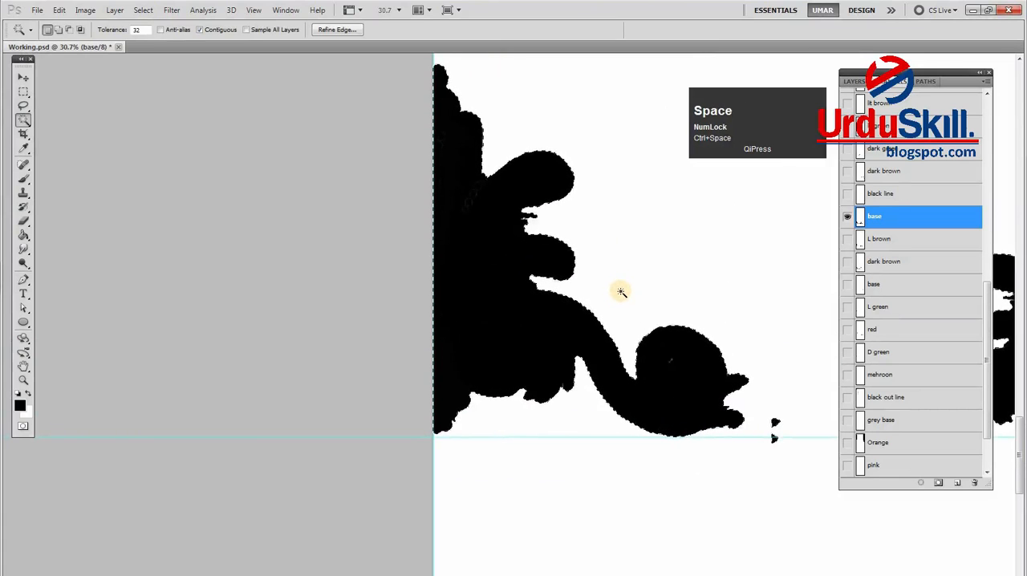
{"action": "left_click_drag", "start_coordinate": [484, 183], "coordinate": [521, 219]}
{"action": "key", "text": "F12"}
{"action": "key", "text": "Return"}
{"action": "left_click_drag", "start_coordinate": [512, 259], "coordinate": [626, 262]}
{"action": "left_click_drag", "start_coordinate": [661, 242], "coordinate": [586, 279]}
Load the base ornament's shape as a selection and select all the channels from black line up to brown pati together
{"action": "left_click", "coordinate": [862, 218], "text": "ctrl"}
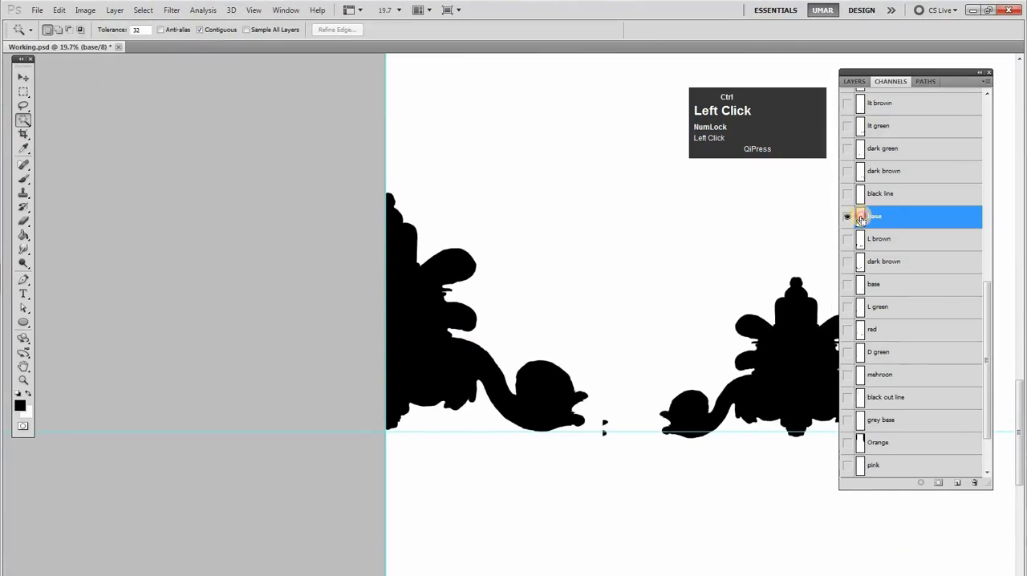
{"action": "left_click", "coordinate": [862, 196]}
{"action": "left_click_drag", "start_coordinate": [988, 300], "coordinate": [986, 229]}
{"action": "left_click", "coordinate": [895, 337], "text": "shift"}
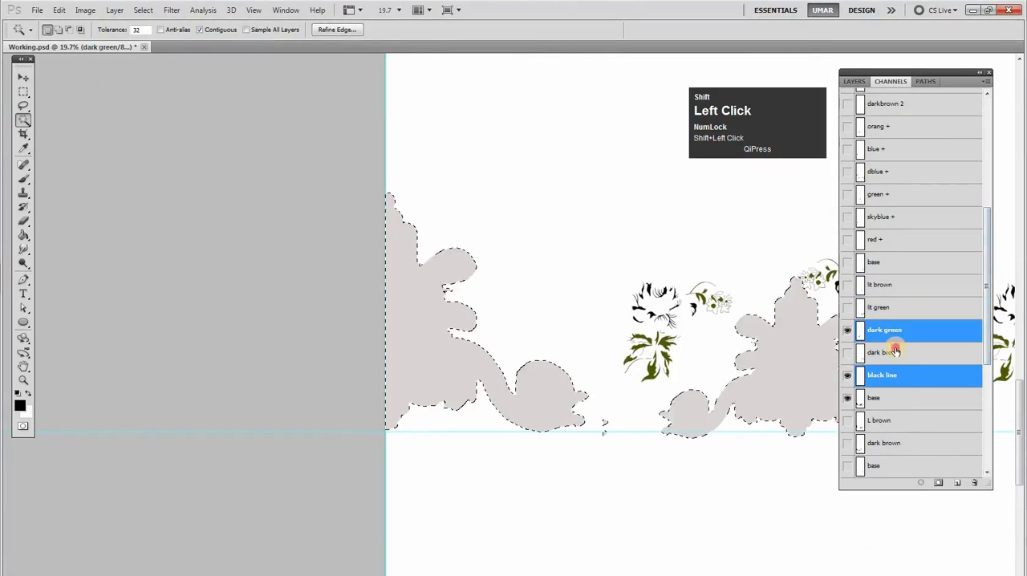
{"action": "left_click", "coordinate": [891, 352], "text": "shift"}
{"action": "left_click", "coordinate": [883, 307], "text": "shift"}
{"action": "left_click", "coordinate": [883, 284], "text": "shift"}
{"action": "left_click", "coordinate": [881, 262], "text": "shift"}
{"action": "left_click", "coordinate": [881, 239], "text": "shift"}
{"action": "left_click", "coordinate": [881, 216], "text": "shift"}
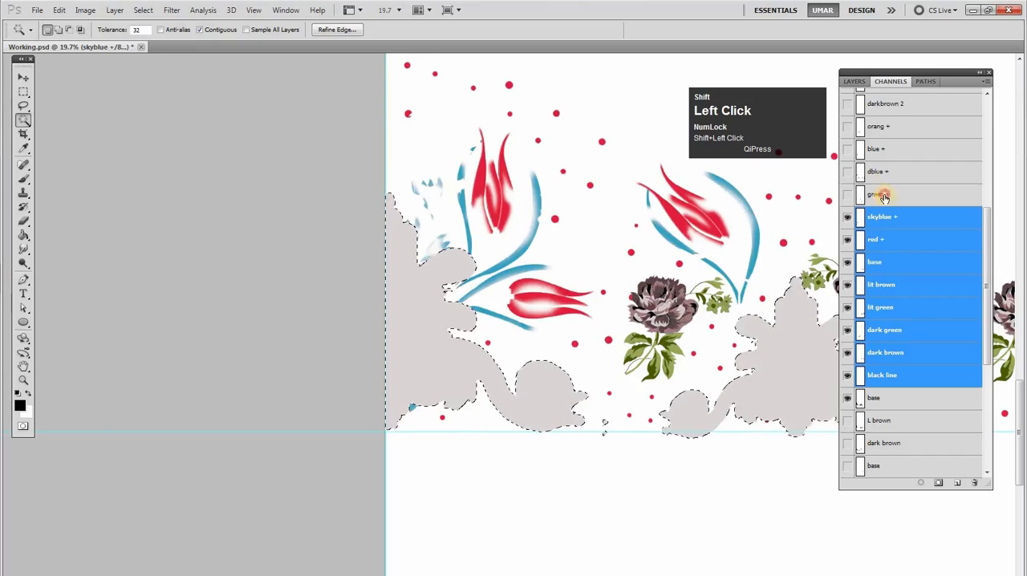
{"action": "left_click", "coordinate": [884, 196], "text": "shift"}
{"action": "left_click", "coordinate": [881, 172], "text": "shift"}
{"action": "left_click", "coordinate": [879, 151], "text": "shift"}
{"action": "left_click", "coordinate": [880, 127], "text": "shift"}
{"action": "left_click", "coordinate": [886, 105], "text": "shift"}
{"action": "left_click_drag", "start_coordinate": [987, 222], "coordinate": [988, 152]}
{"action": "left_click", "coordinate": [883, 275], "text": "shift"}
{"action": "left_click", "coordinate": [880, 252], "text": "shift"}
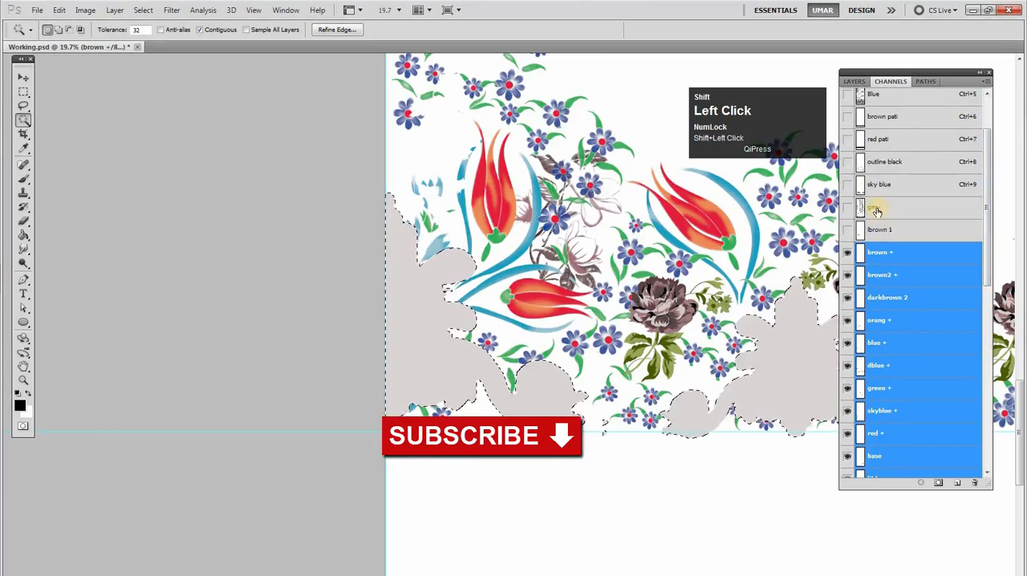
{"action": "left_click", "coordinate": [880, 229], "text": "shift"}
{"action": "left_click", "coordinate": [876, 210], "text": "shift"}
{"action": "left_click", "coordinate": [879, 184], "text": "shift"}
{"action": "left_click", "coordinate": [883, 161], "text": "shift"}
{"action": "left_click", "coordinate": [880, 139], "text": "shift"}
{"action": "left_click", "coordinate": [882, 116], "text": "shift"}
Make the ornament's base channel active, show L brown and dark brown with it, and clear the selection
{"action": "left_click_drag", "start_coordinate": [986, 166], "coordinate": [986, 212]}
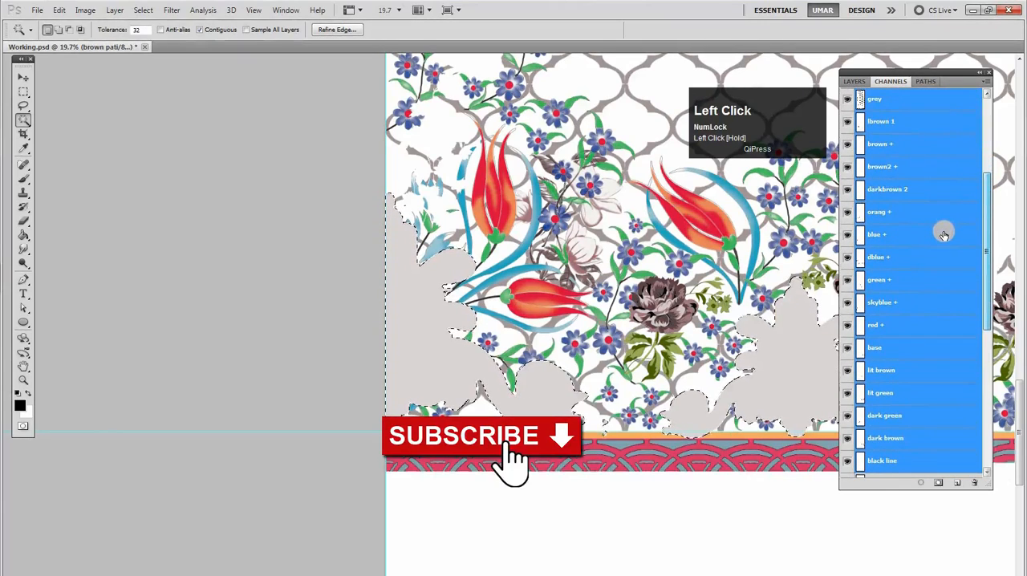
{"action": "left_click_drag", "start_coordinate": [986, 232], "coordinate": [986, 312]}
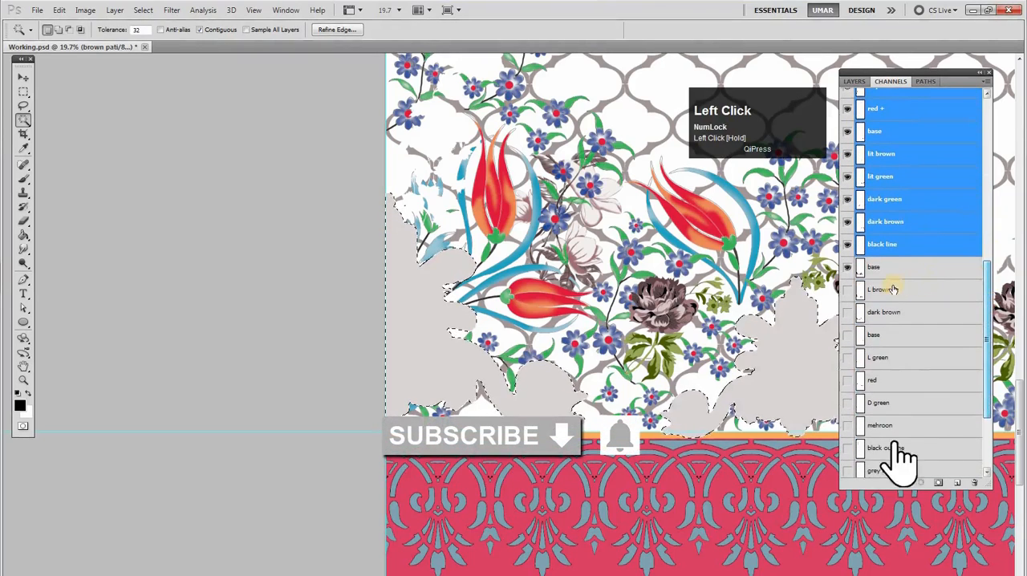
{"action": "left_click", "coordinate": [869, 271]}
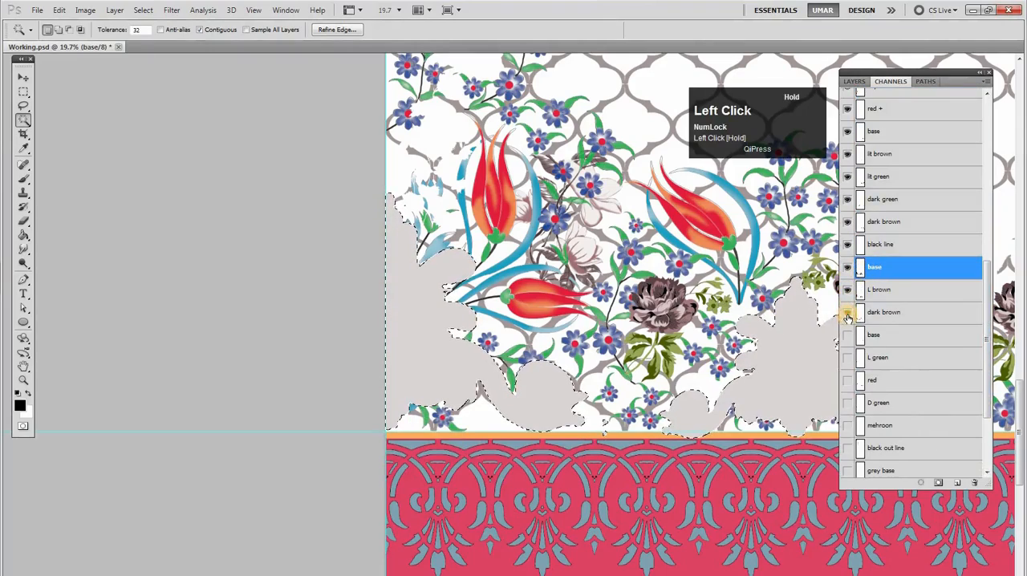
{"action": "left_click_drag", "start_coordinate": [651, 353], "coordinate": [497, 305]}
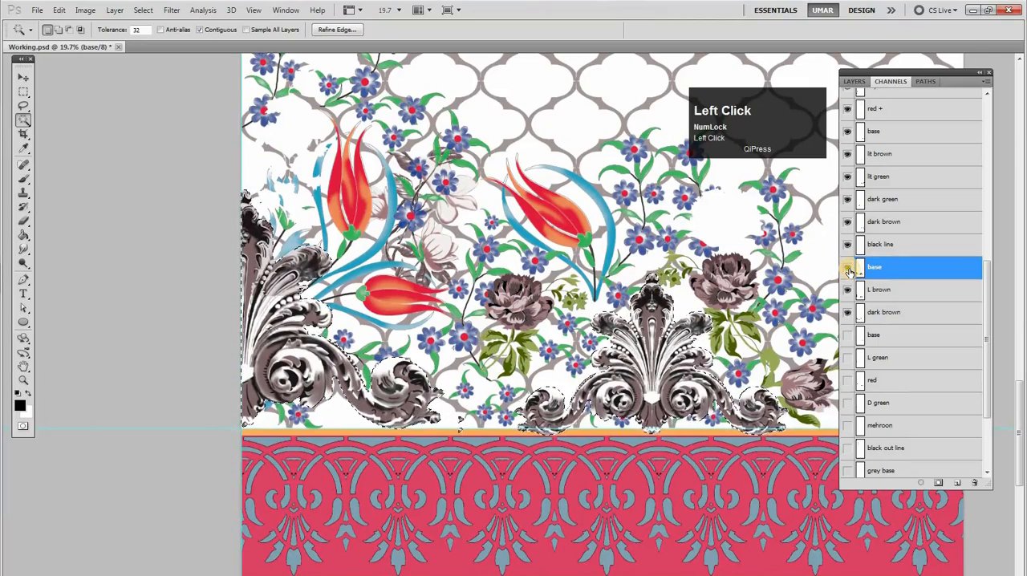
{"action": "key", "text": "ctrl+d"}
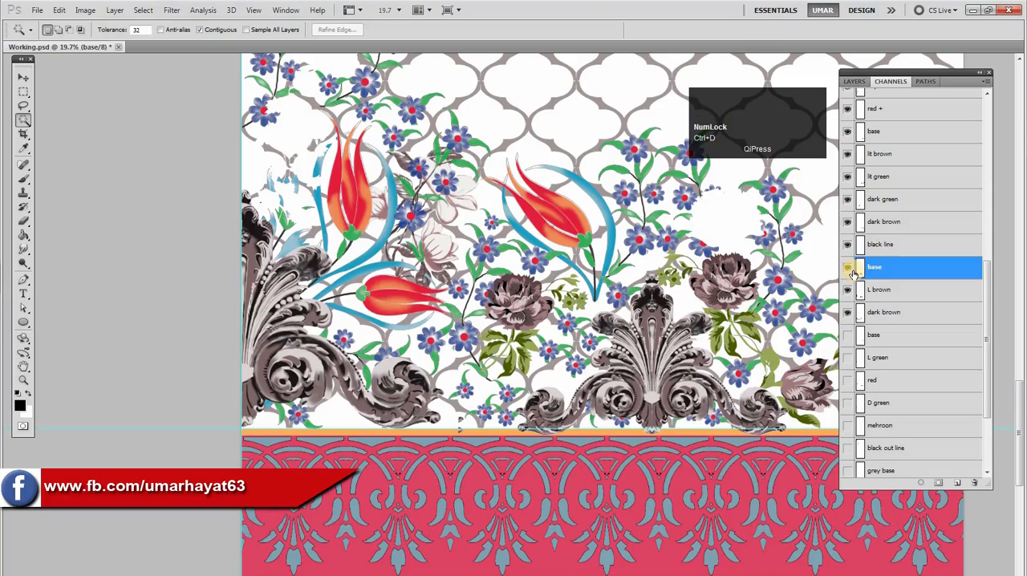
Change the spot color of the ornament's base channel to white
{"action": "double_click", "coordinate": [858, 277]}
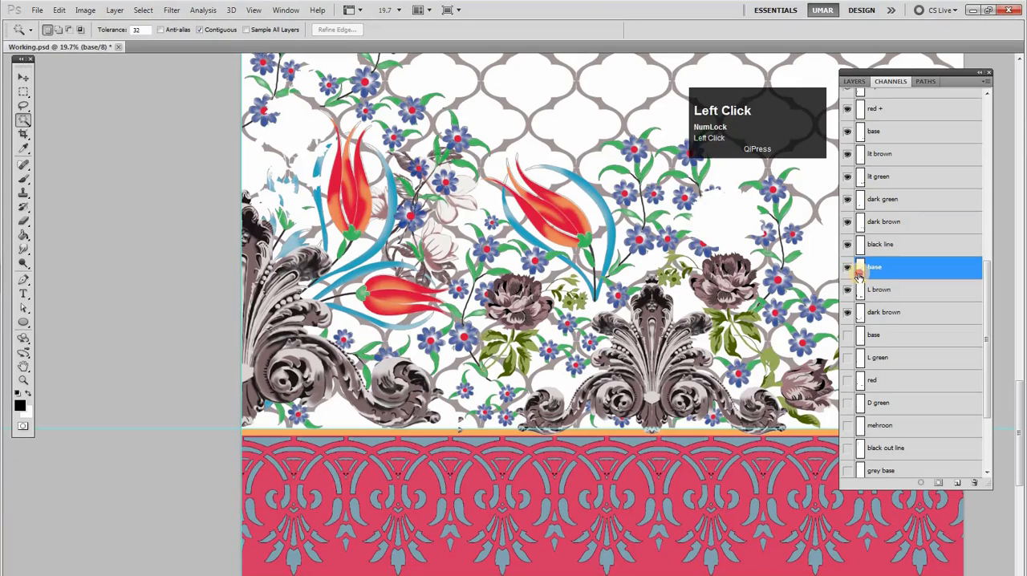
{"action": "left_click", "coordinate": [416, 129]}
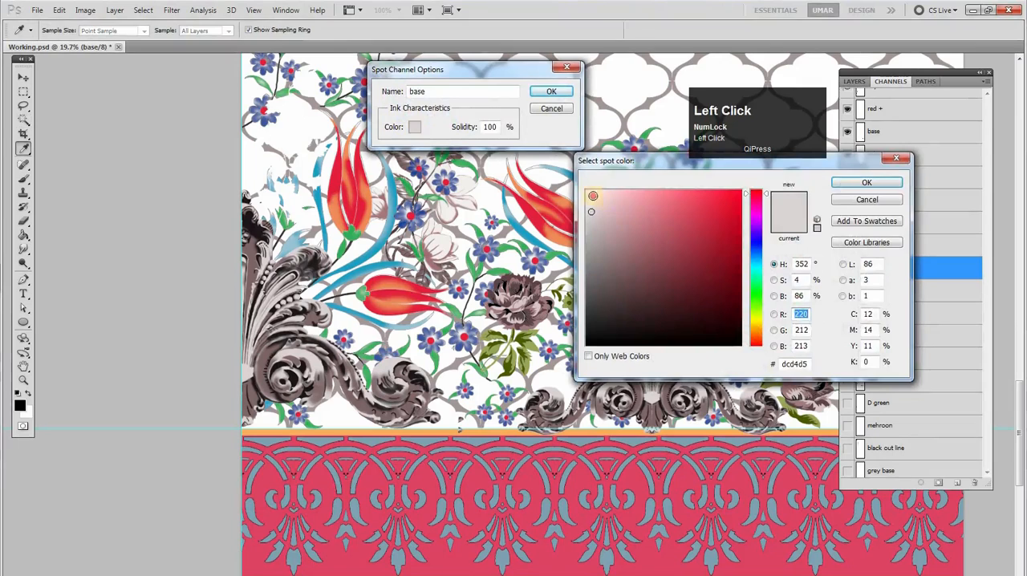
{"action": "key", "text": "Return"}
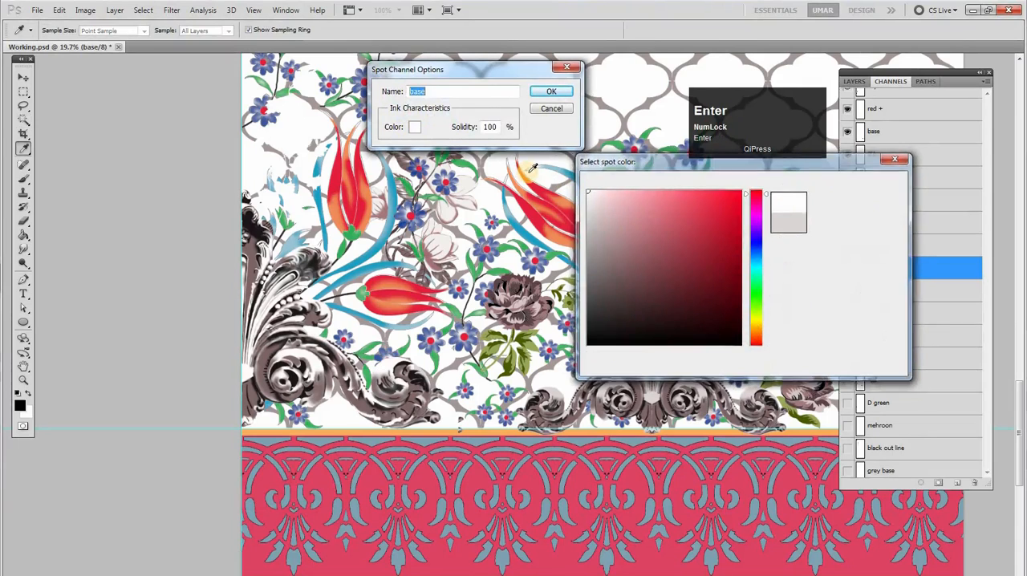
{"action": "key", "text": "Return"}
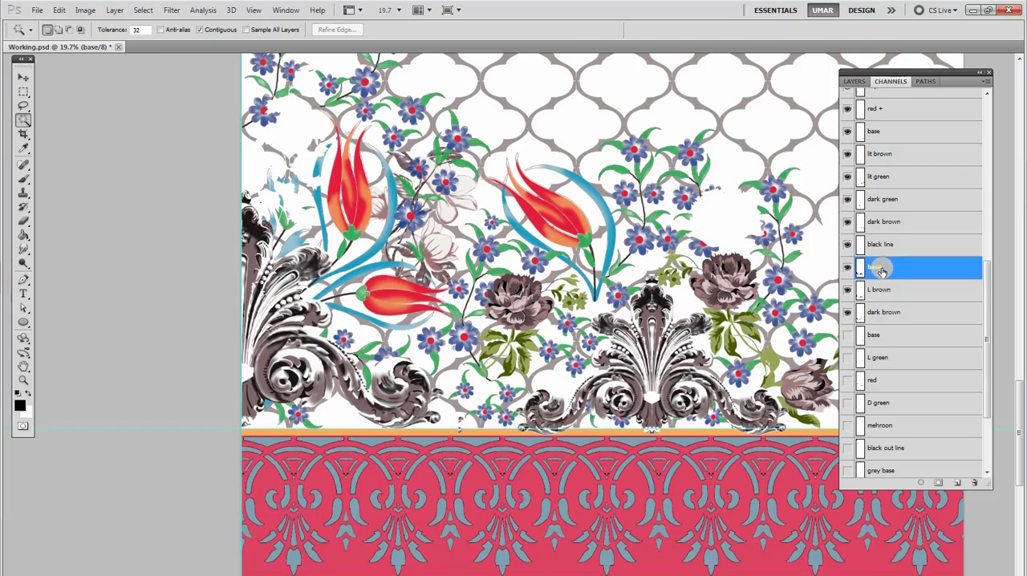
Rename the scroll ornament's base channel to "base --" and keep it as the active channel
{"action": "key", "text": "v"}
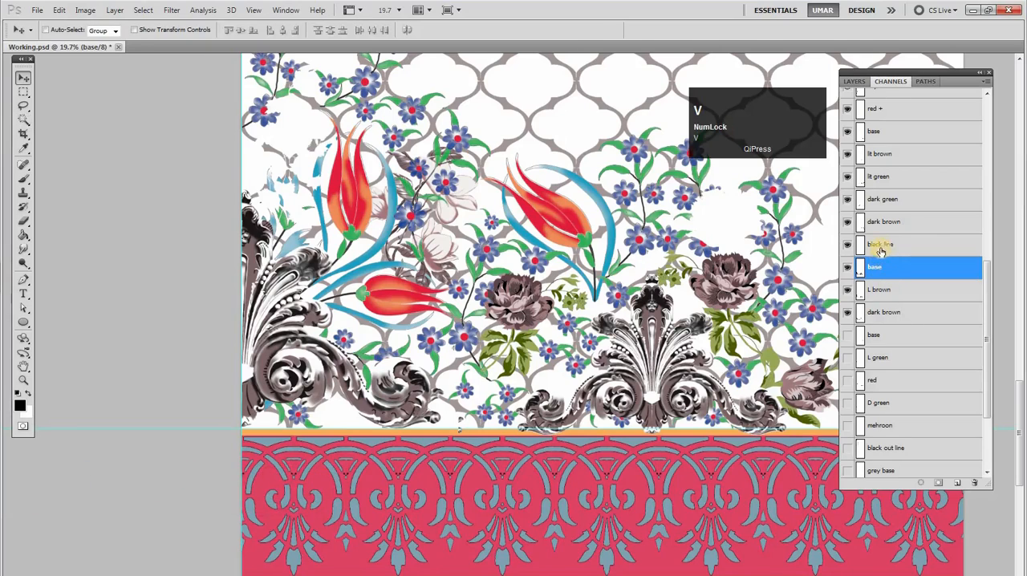
{"action": "left_click", "coordinate": [882, 247]}
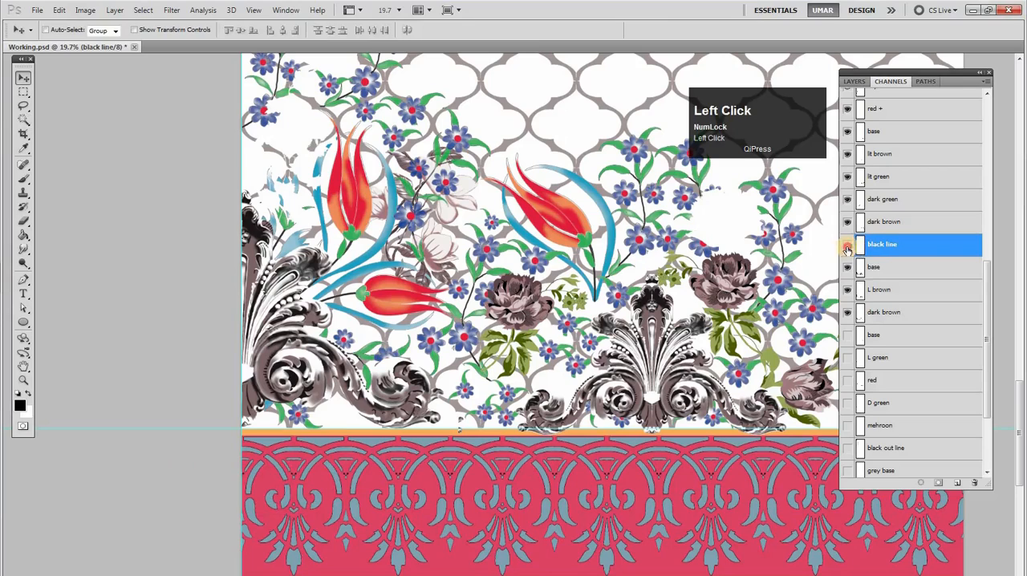
{"action": "double_click", "coordinate": [873, 269]}
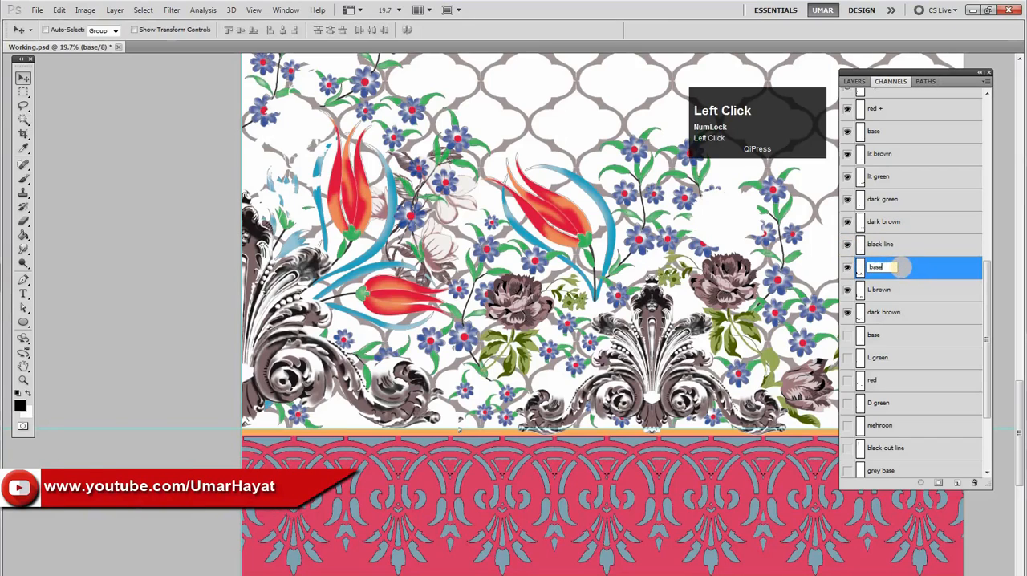
{"action": "left_click", "coordinate": [893, 297]}
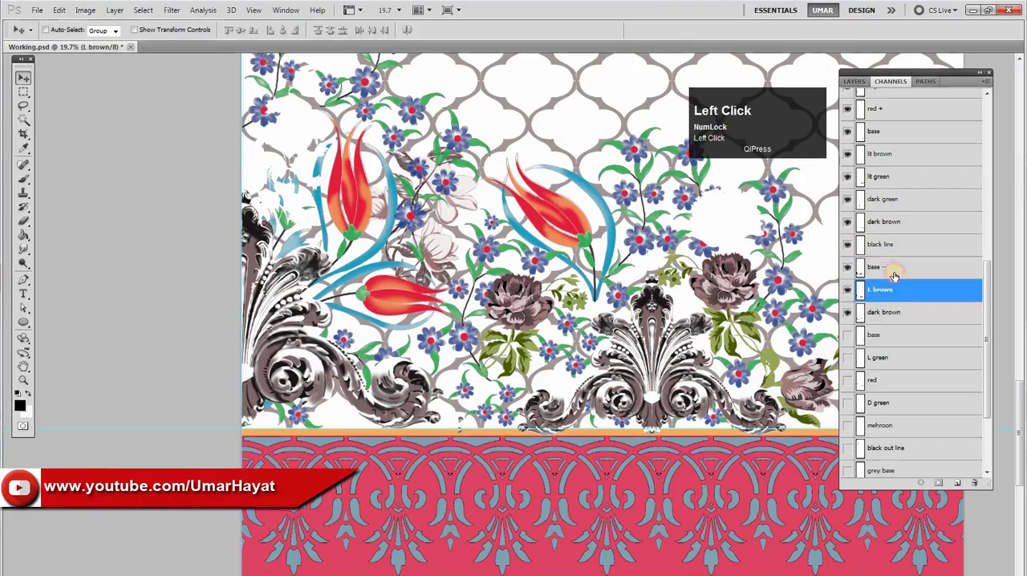
{"action": "left_click", "coordinate": [887, 276]}
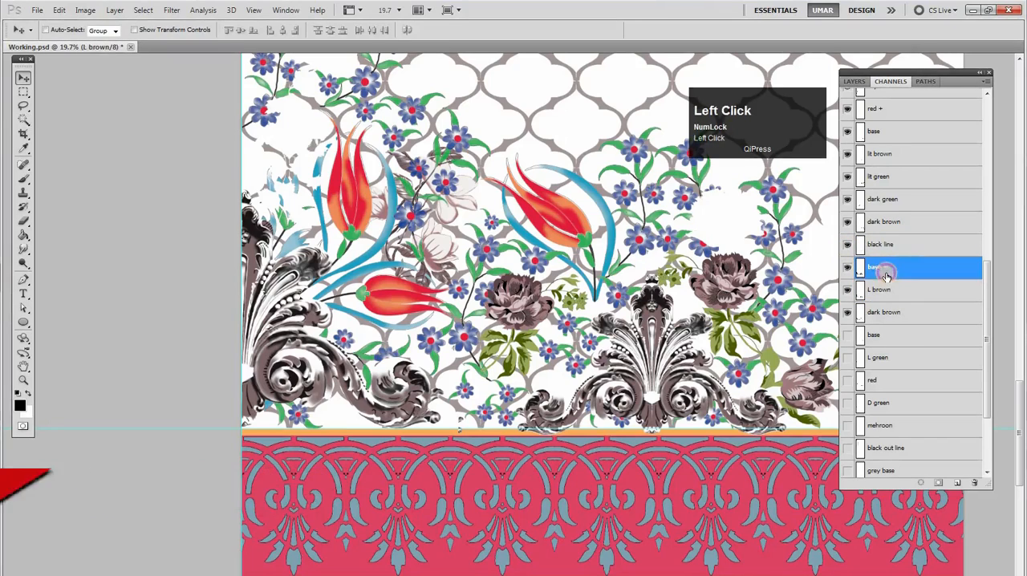
Check the ornament's L brown and dark brown shading by hiding and showing each of the two channels
{"action": "left_click", "coordinate": [849, 293]}
{"action": "left_click", "coordinate": [846, 293]}
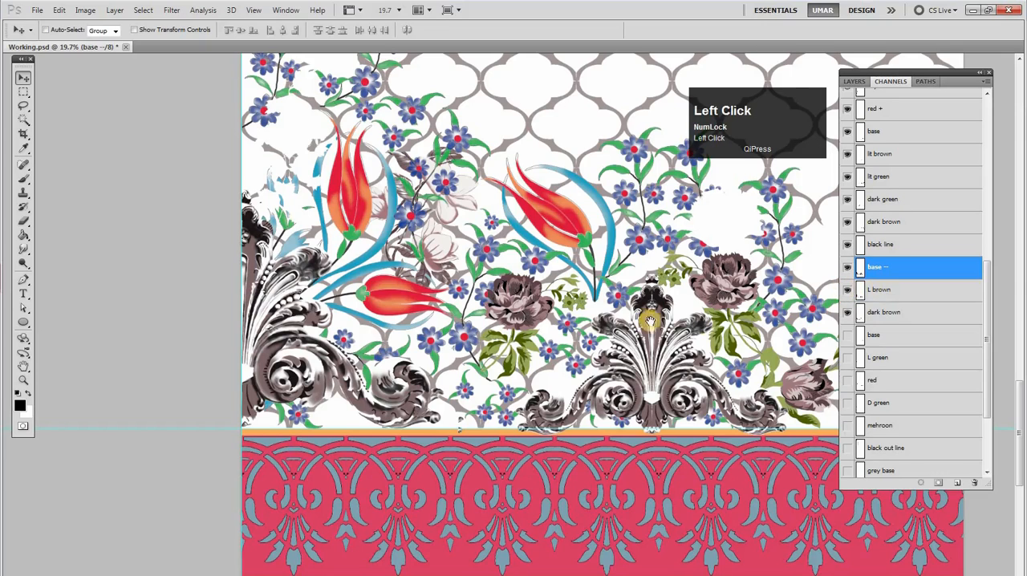
{"action": "left_click_drag", "start_coordinate": [552, 330], "coordinate": [490, 378]}
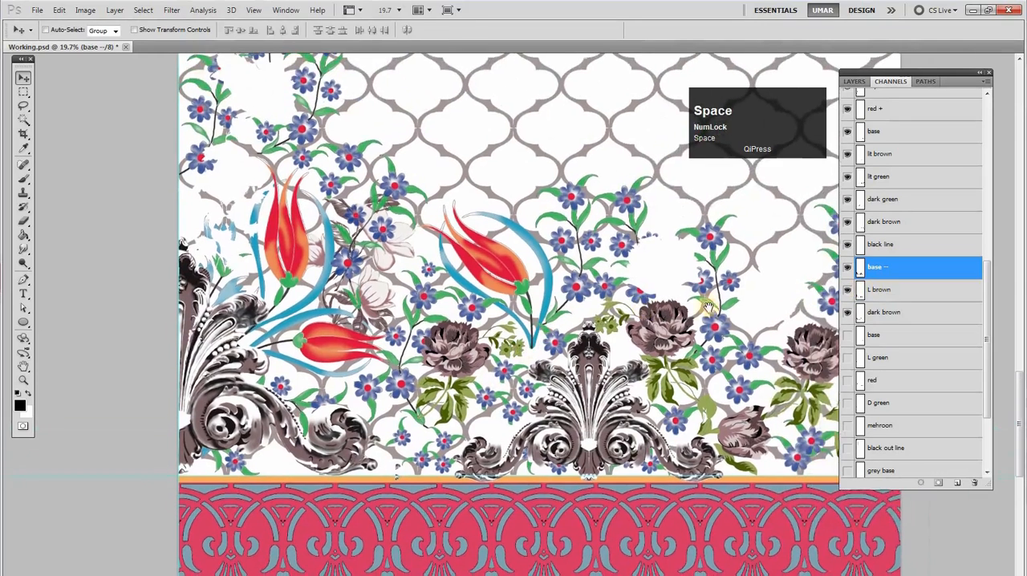
{"action": "left_click", "coordinate": [890, 320]}
{"action": "left_click", "coordinate": [849, 317]}
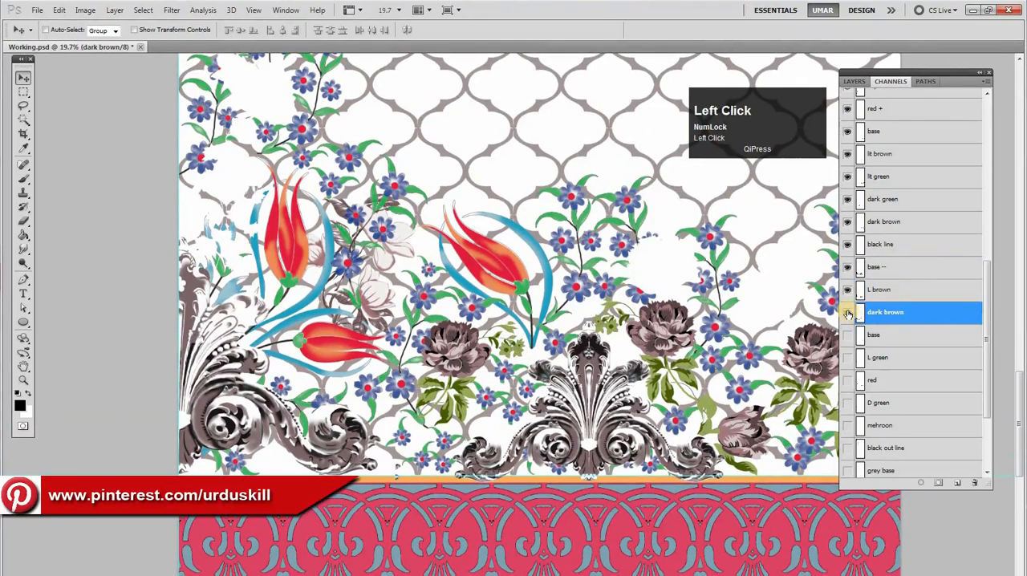
{"action": "left_click", "coordinate": [848, 314]}
Show the channels from the base below dark brown through mehroon, keeping black out line through D purpal hidden
{"action": "left_click_drag", "start_coordinate": [991, 289], "coordinate": [989, 333]}
{"action": "left_click_drag", "start_coordinate": [844, 375], "coordinate": [840, 447]}
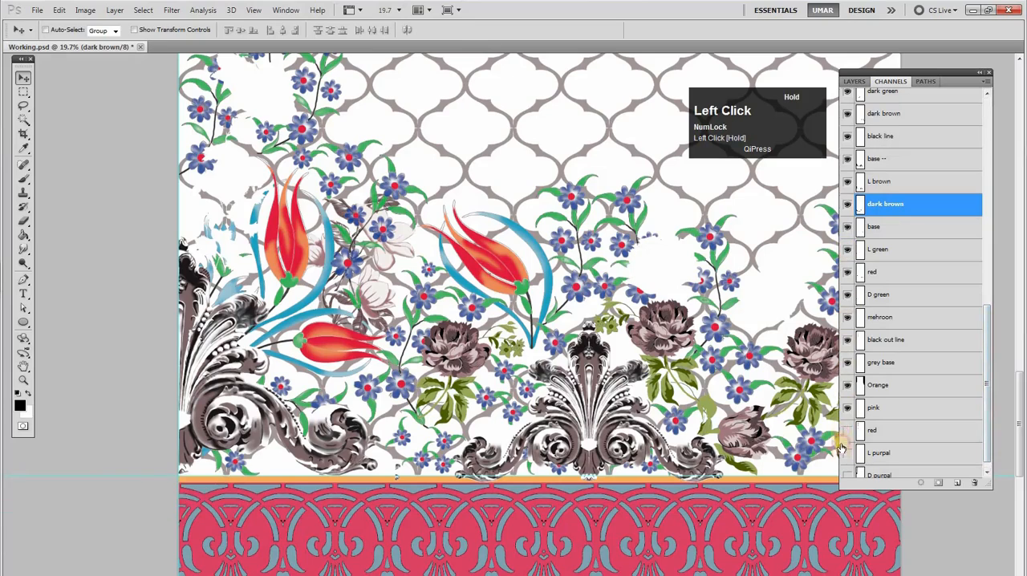
{"action": "left_click_drag", "start_coordinate": [990, 373], "coordinate": [962, 416]}
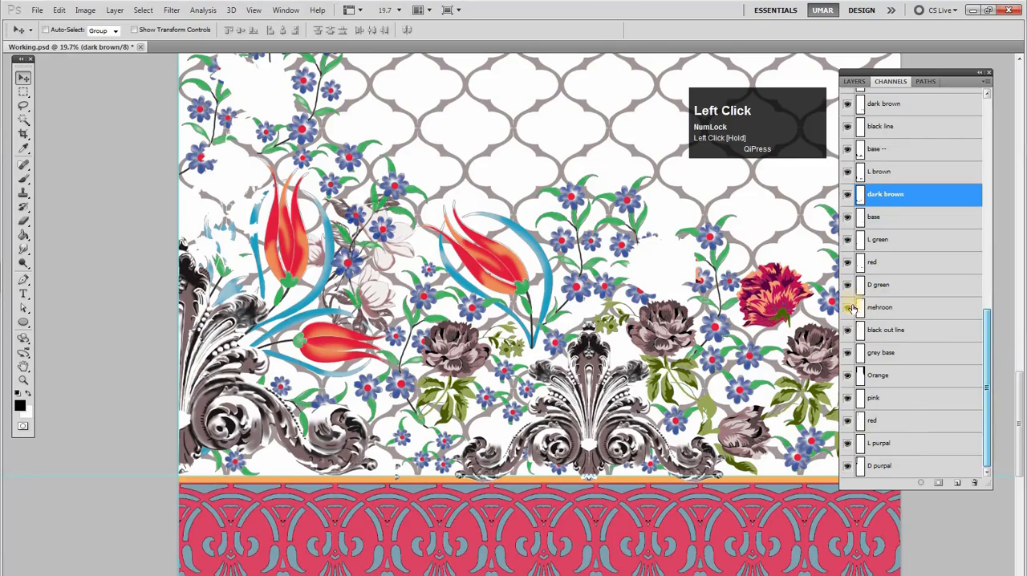
{"action": "left_click", "coordinate": [847, 376]}
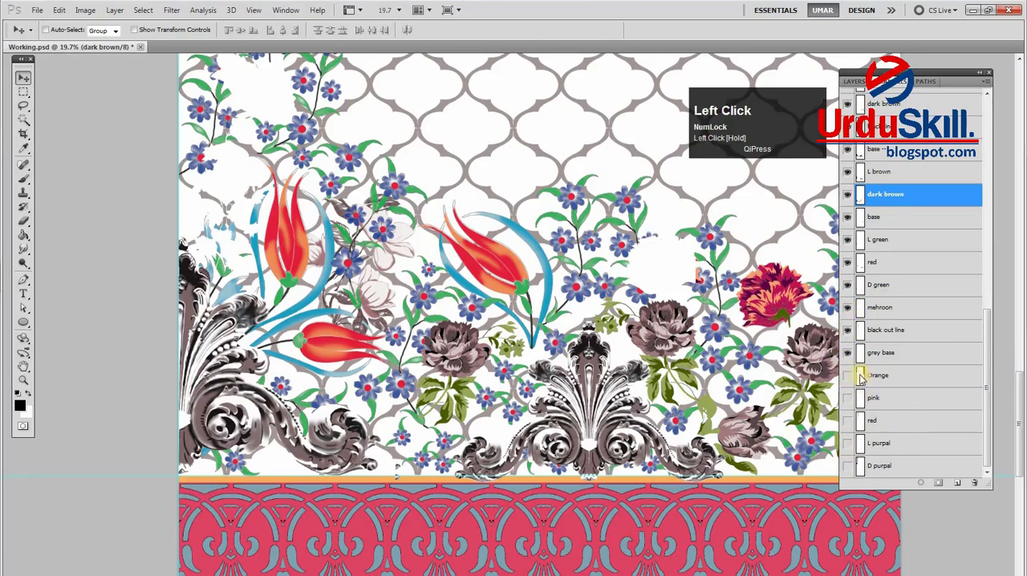
{"action": "right_click", "coordinate": [749, 325]}
{"action": "left_click", "coordinate": [774, 333]}
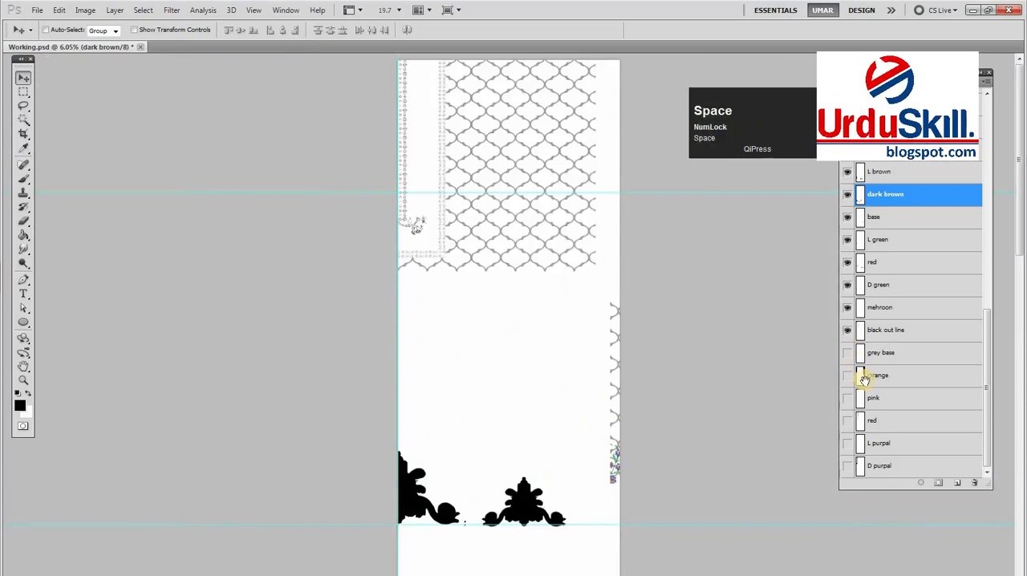
{"action": "left_click", "coordinate": [848, 331]}
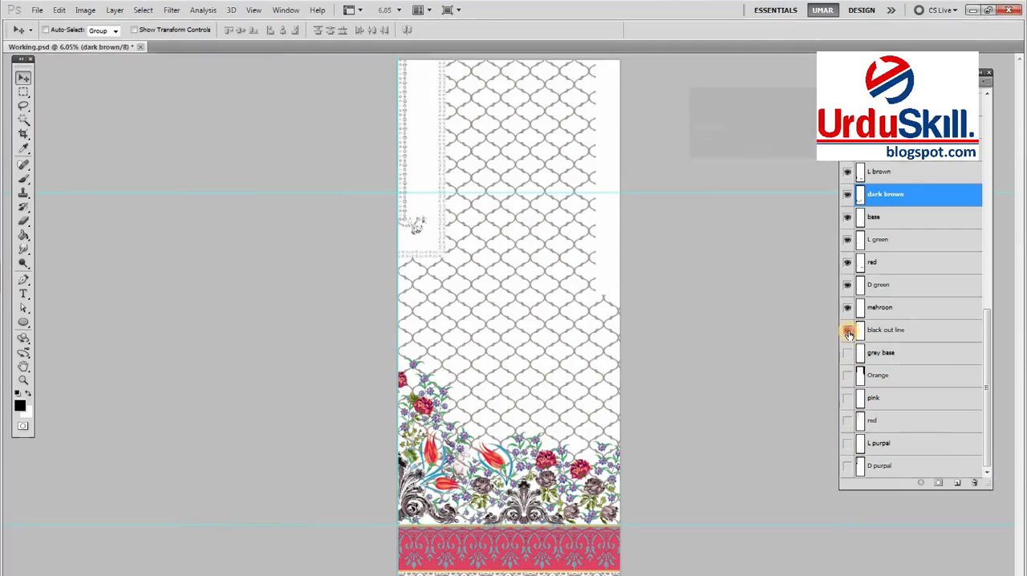
{"action": "left_click", "coordinate": [848, 308]}
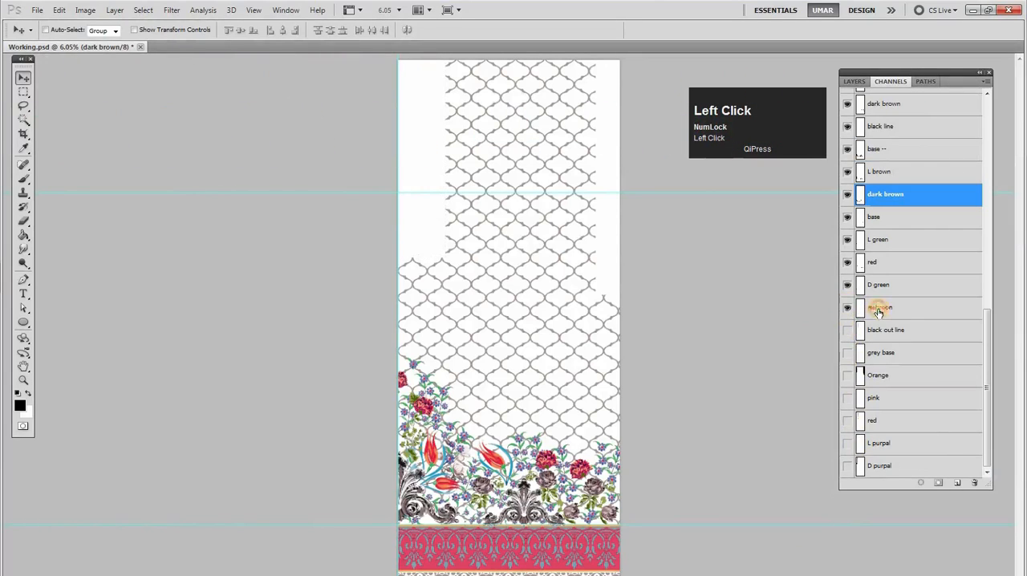
Make mehroon the active channel, check D green's leaves by toggling that channel's visibility, and clear the selection
{"action": "left_click", "coordinate": [878, 310]}
{"action": "left_click_drag", "start_coordinate": [554, 497], "coordinate": [600, 473]}
{"action": "left_click_drag", "start_coordinate": [610, 432], "coordinate": [614, 366]}
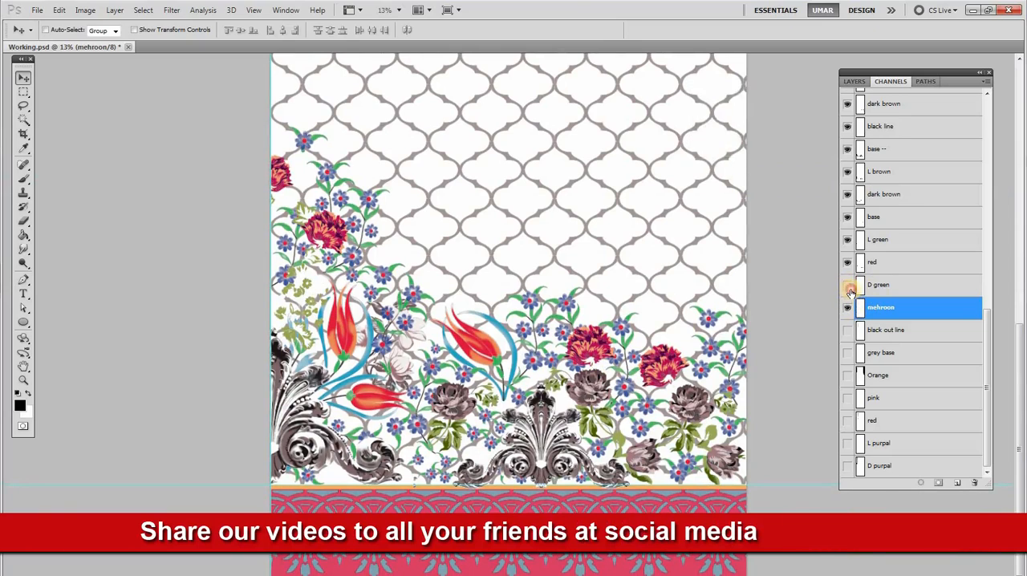
{"action": "left_click", "coordinate": [850, 290], "text": "ctrl"}
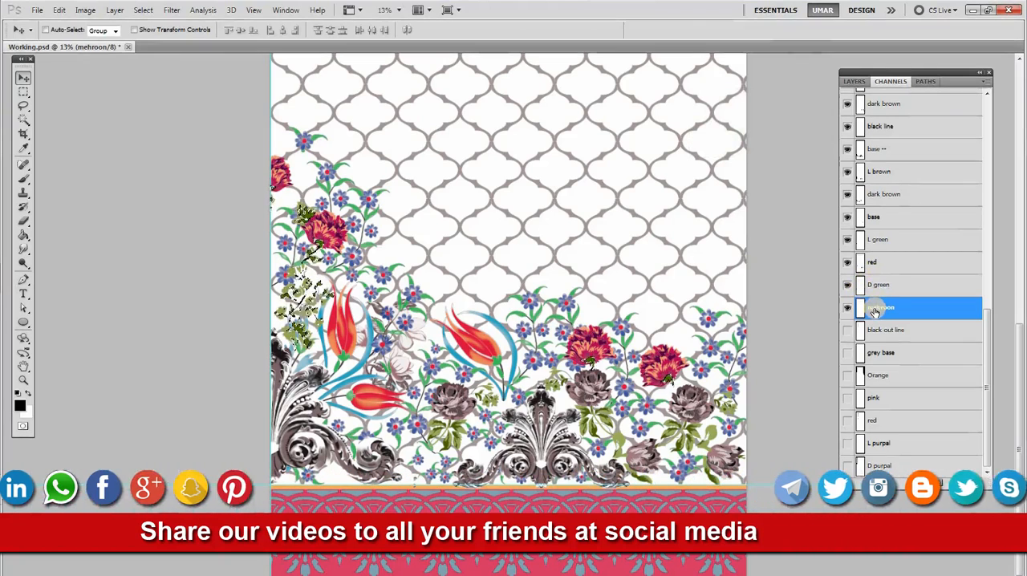
{"action": "key", "text": "ctrl+d"}
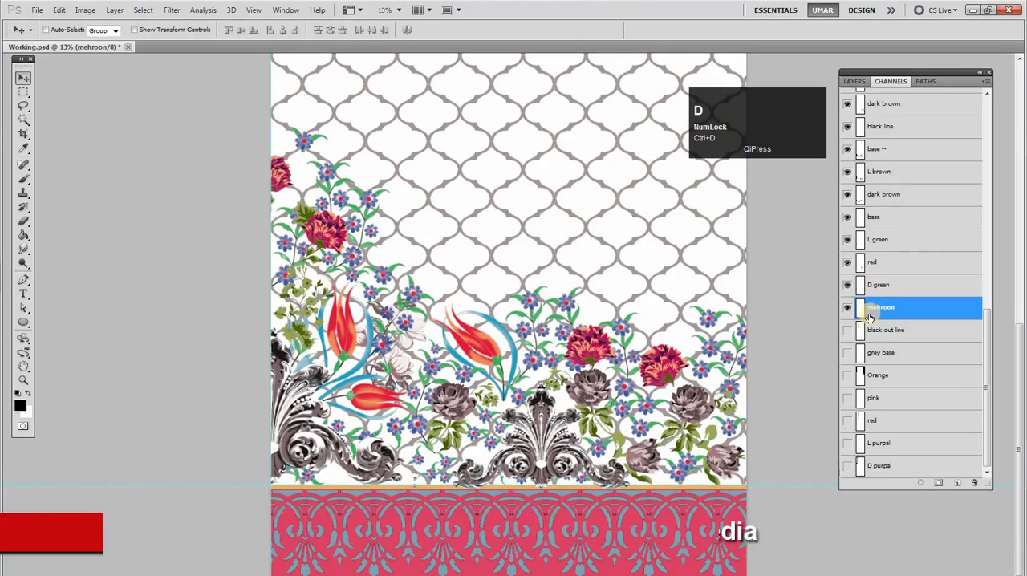
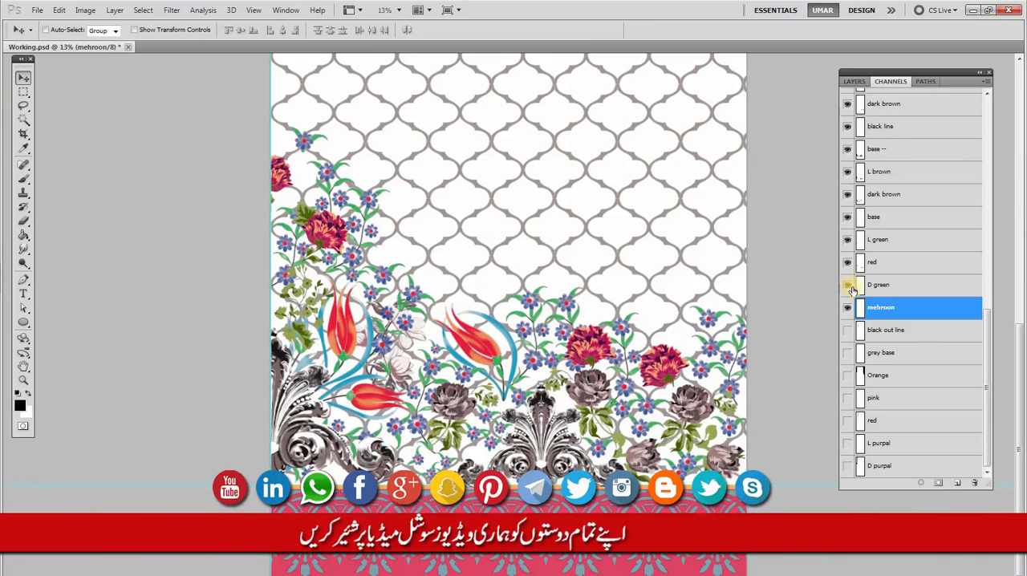
Merge mehroon into the black out line channel by filling its shape there, delete the mehroon channel, and clear the selection
{"action": "left_click", "coordinate": [851, 290]}
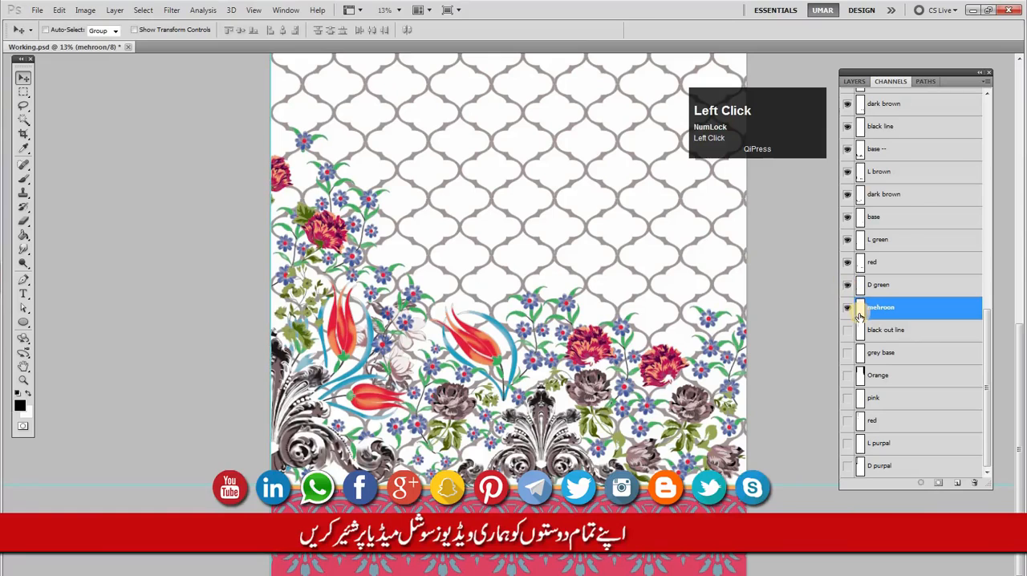
{"action": "left_click", "coordinate": [858, 313], "text": "ctrl"}
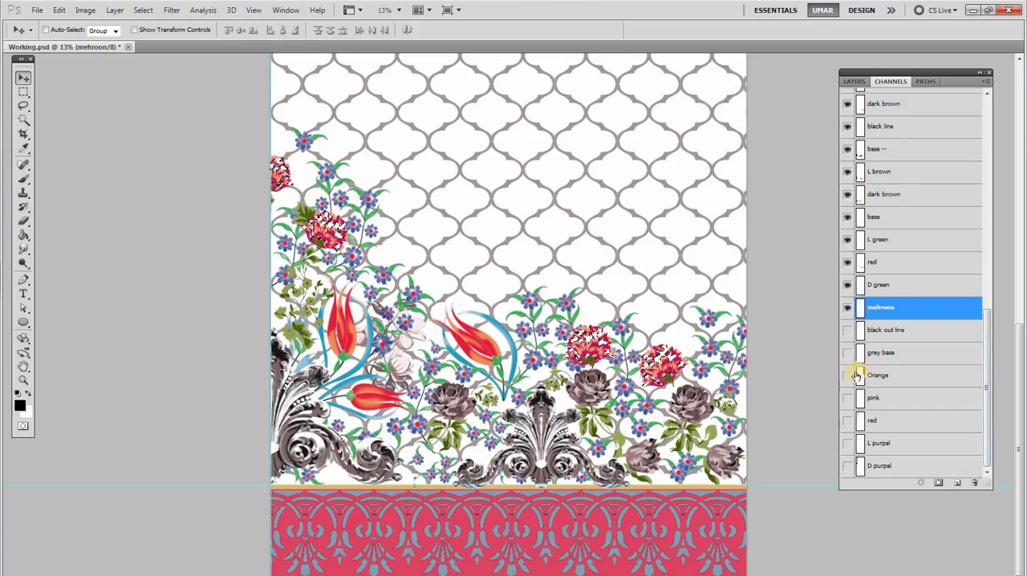
{"action": "left_click", "coordinate": [845, 331]}
{"action": "left_click", "coordinate": [863, 340]}
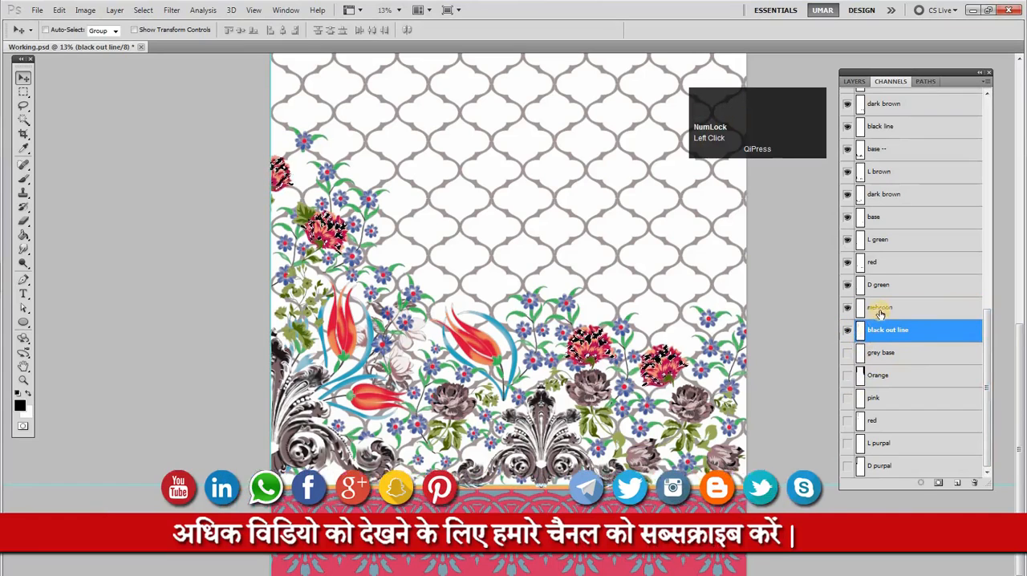
{"action": "left_click_drag", "start_coordinate": [882, 330], "coordinate": [974, 482]}
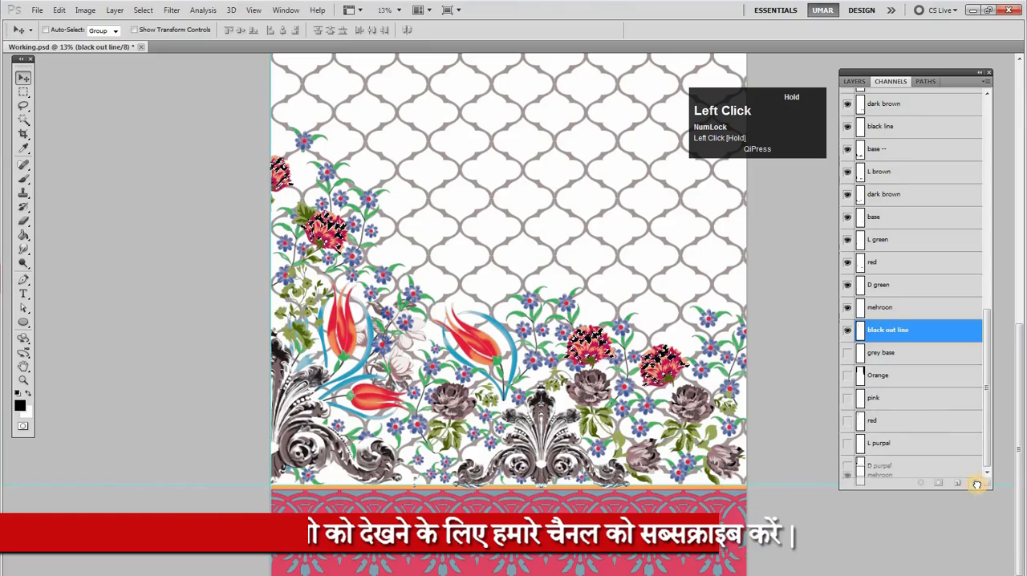
{"action": "left_click", "coordinate": [881, 317]}
{"action": "key", "text": "ctrl+d"}
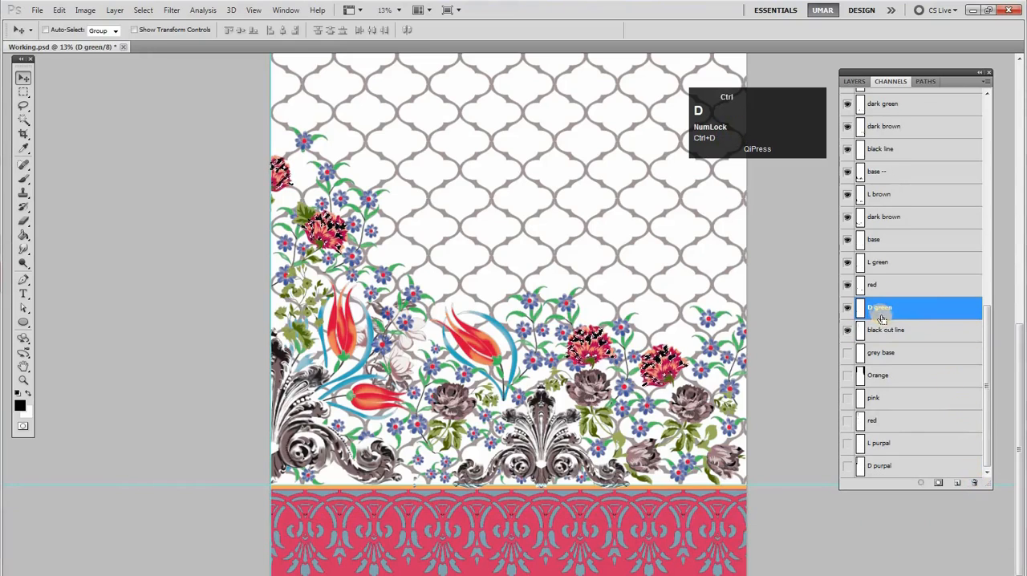
Compare D green with dark green by loading the channels as selections, finishing with D green's leaves selected
{"action": "left_click", "coordinate": [860, 315], "text": "ctrl"}
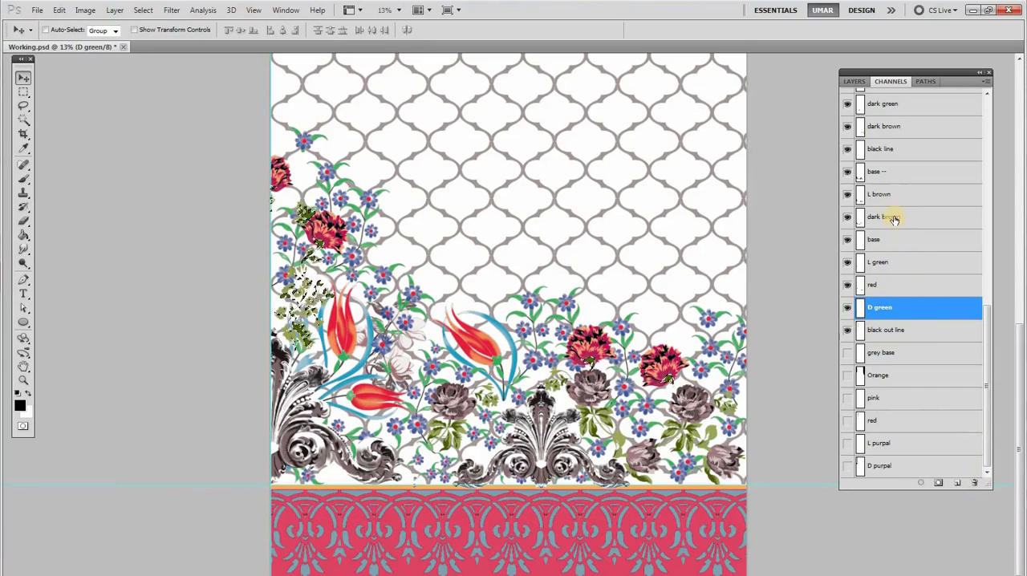
{"action": "left_click", "coordinate": [864, 290], "text": "ctrl"}
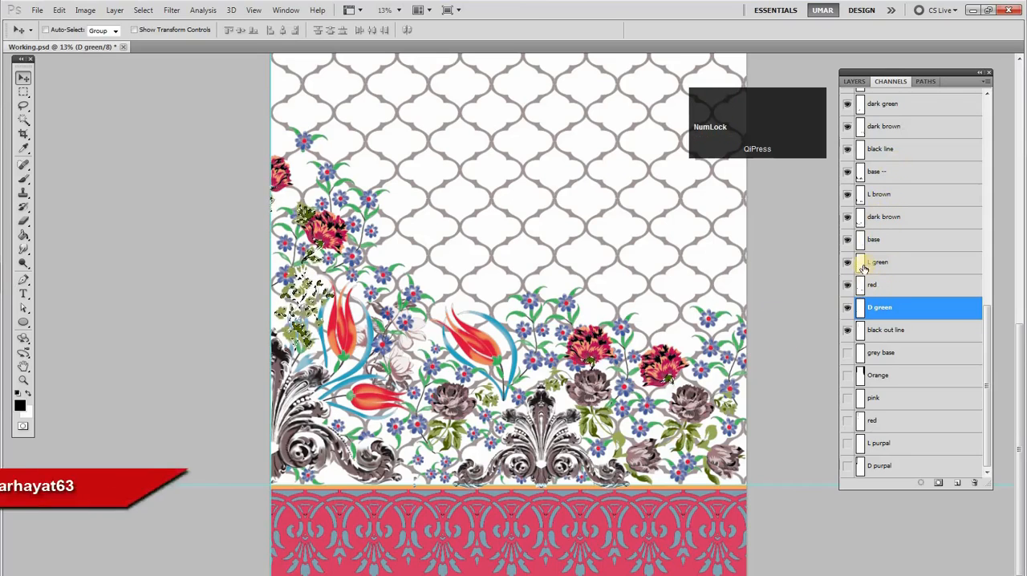
{"action": "left_click_drag", "start_coordinate": [989, 343], "coordinate": [999, 294]}
{"action": "left_click", "coordinate": [859, 210], "text": "ctrl"}
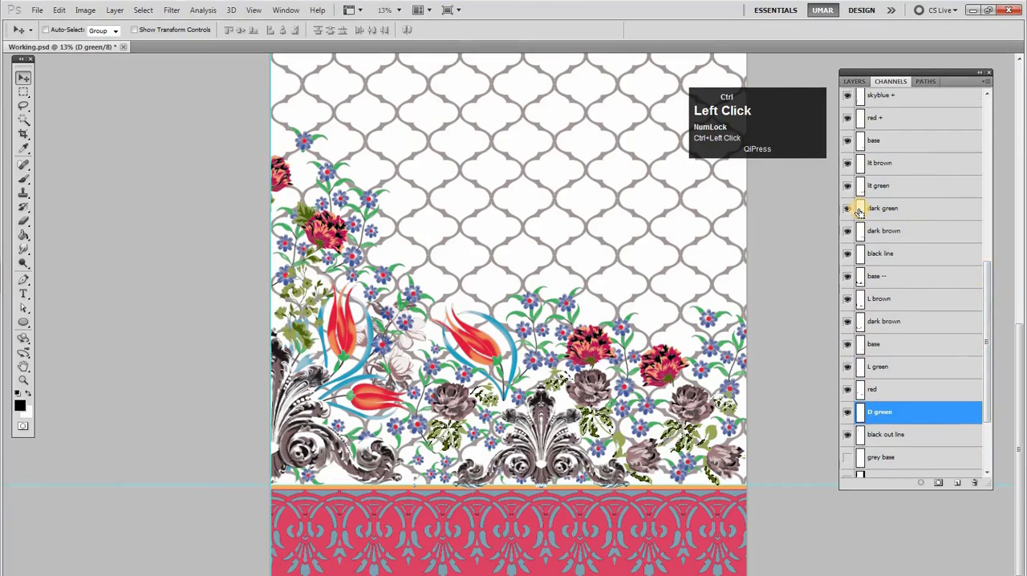
{"action": "left_click", "coordinate": [862, 412], "text": "ctrl"}
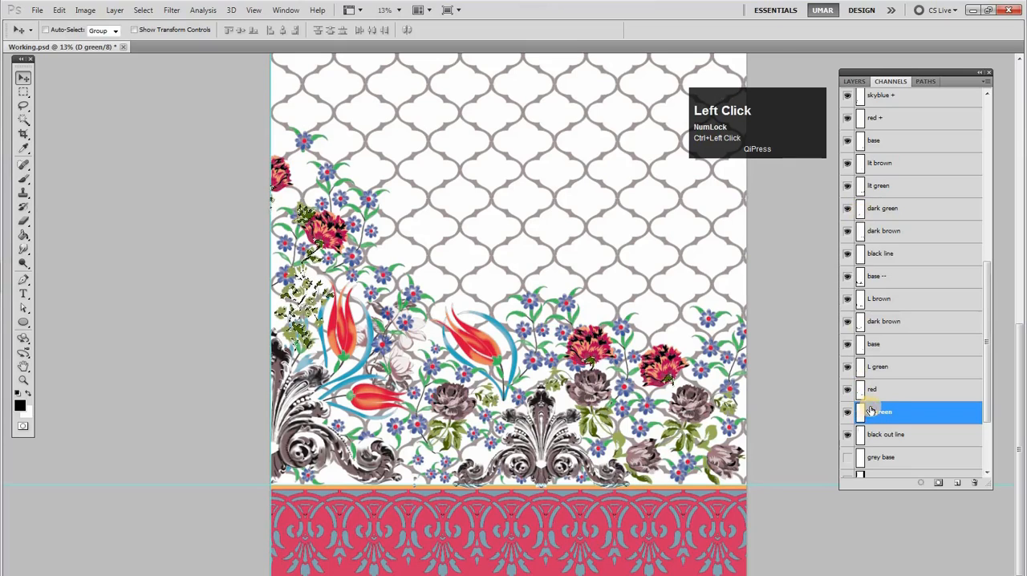
Knock D green's shape out of the channels from red up to dark green, merge it into dark green, and delete D green
{"action": "left_click", "coordinate": [881, 393]}
{"action": "left_click", "coordinate": [891, 367], "text": "shift"}
{"action": "left_click", "coordinate": [887, 347], "text": "shift"}
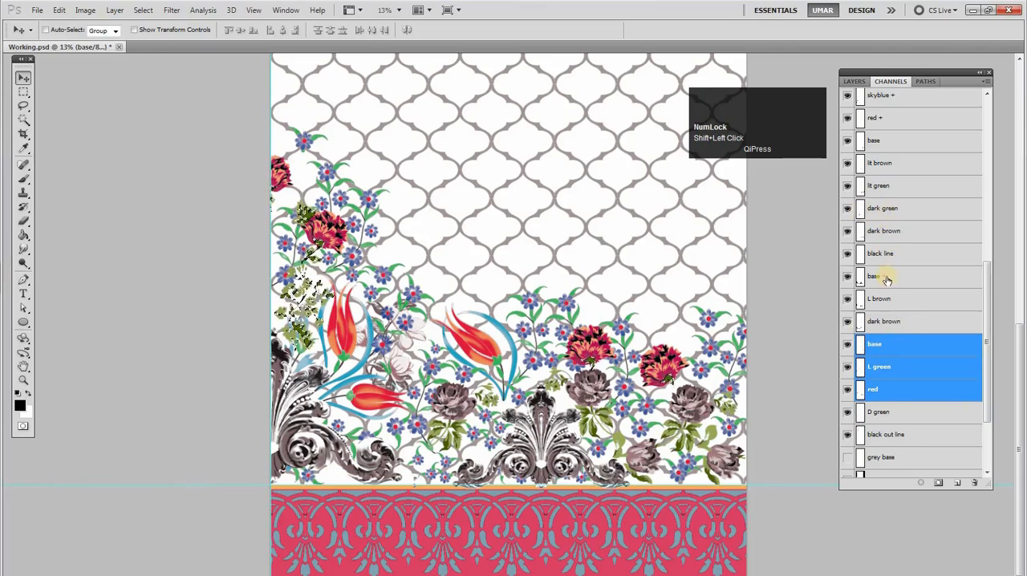
{"action": "left_click", "coordinate": [886, 321], "text": "shift"}
{"action": "left_click", "coordinate": [886, 299], "text": "shift"}
{"action": "left_click", "coordinate": [884, 276], "text": "shift"}
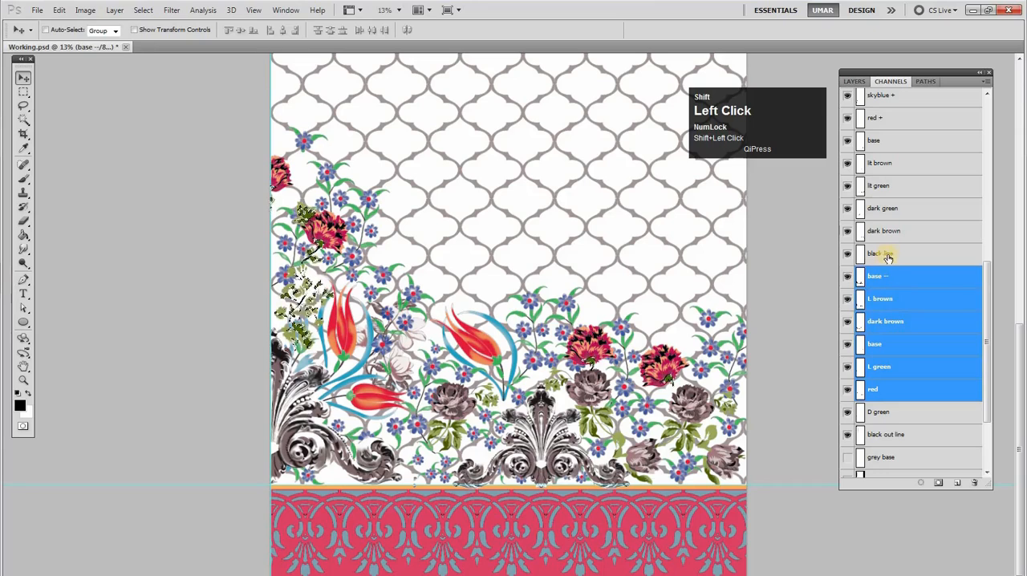
{"action": "left_click", "coordinate": [893, 254], "text": "ctrl"}
{"action": "left_click", "coordinate": [895, 230], "text": "ctrl"}
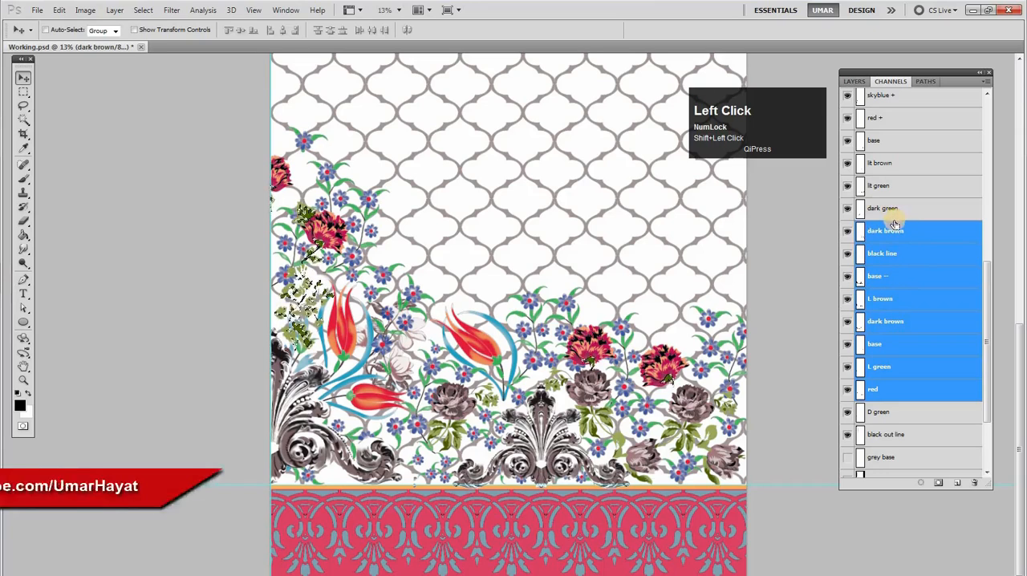
{"action": "left_click", "coordinate": [890, 210]}
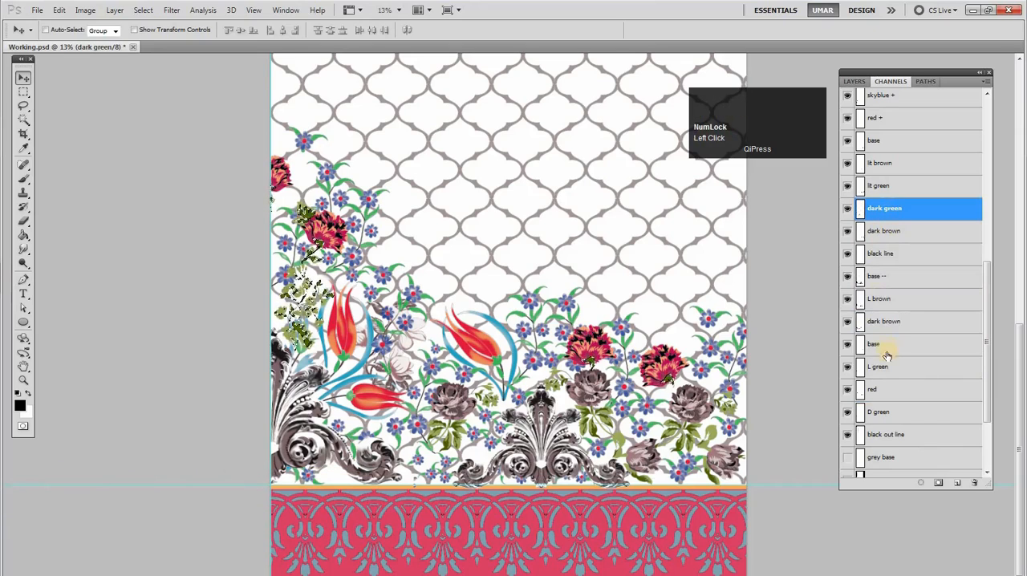
{"action": "left_click_drag", "start_coordinate": [891, 420], "coordinate": [973, 483]}
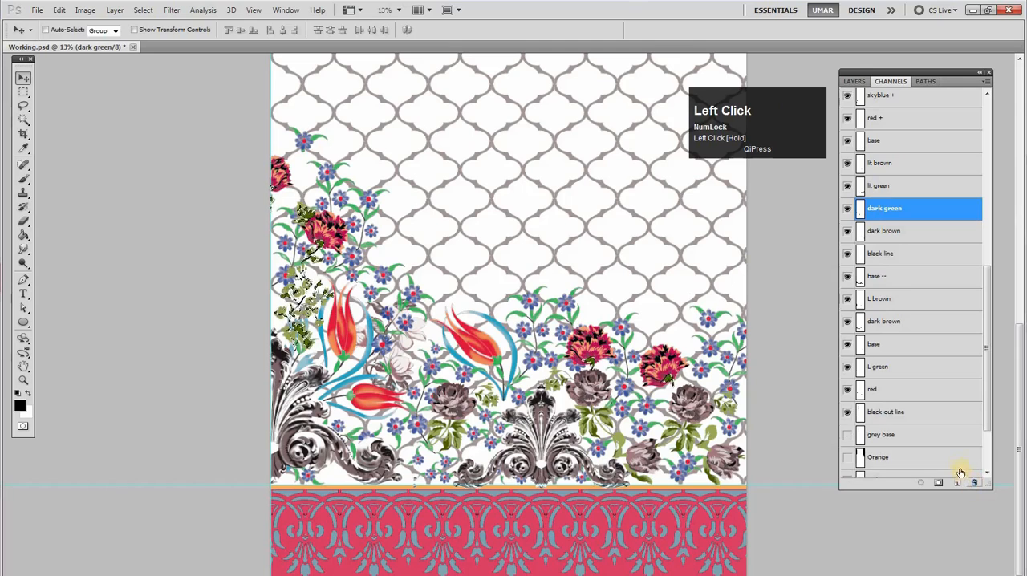
Show the channels from grey base through D purpal, merge the red above black out line into the lower red, and delete the duplicate
{"action": "left_click", "coordinate": [900, 415]}
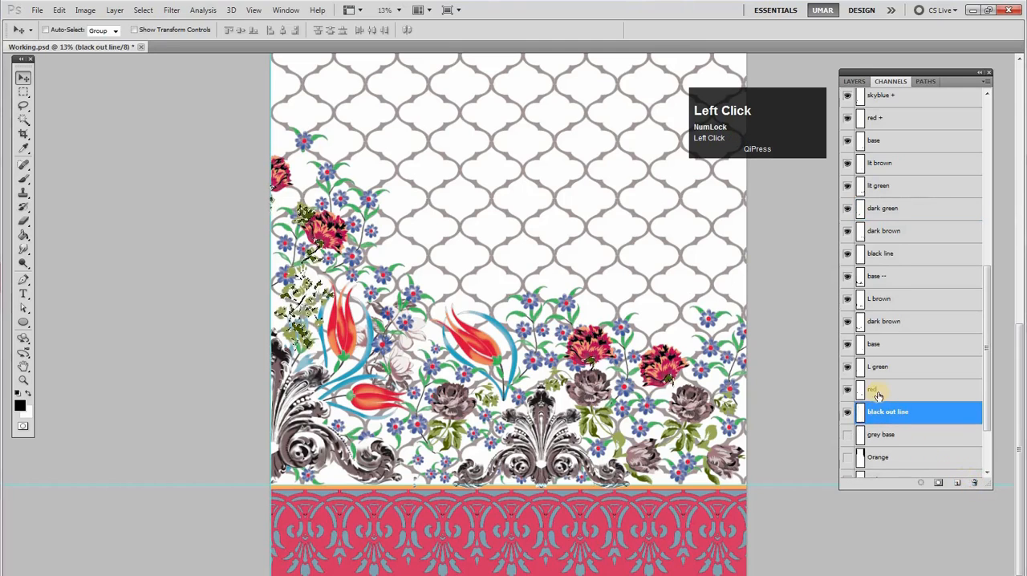
{"action": "left_click", "coordinate": [878, 393]}
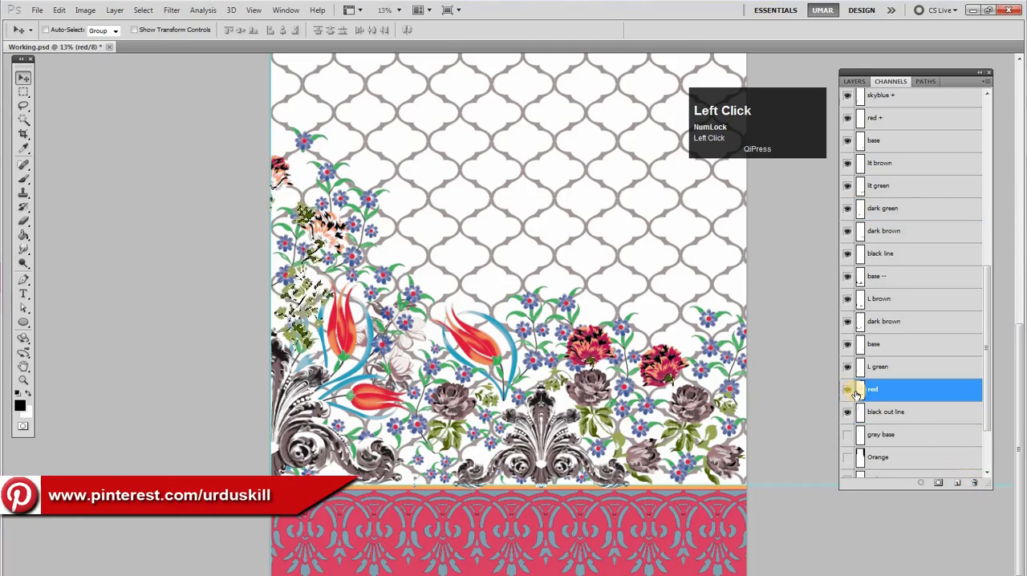
{"action": "left_click", "coordinate": [859, 394], "text": "ctrl"}
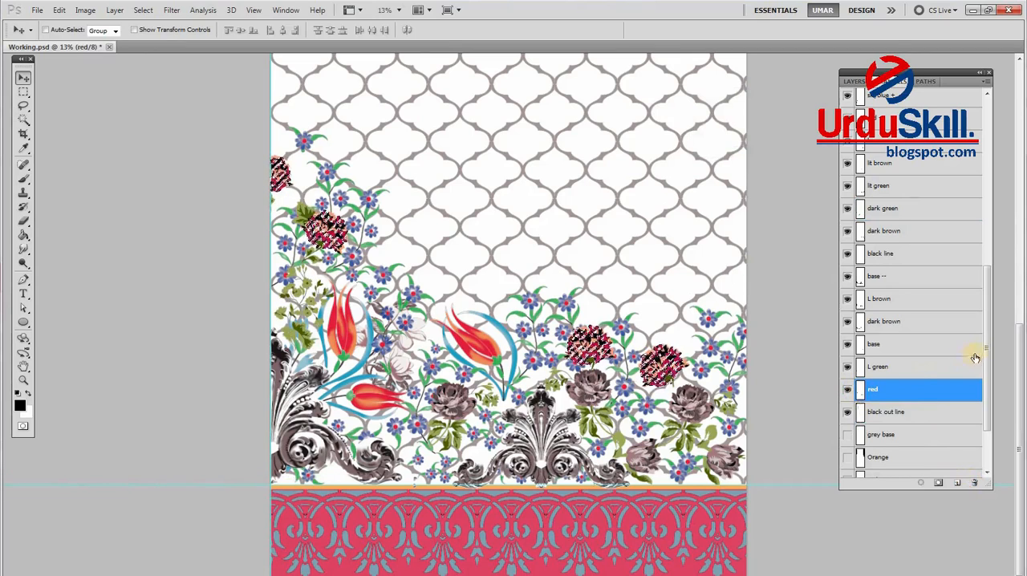
{"action": "left_click_drag", "start_coordinate": [988, 357], "coordinate": [989, 390]}
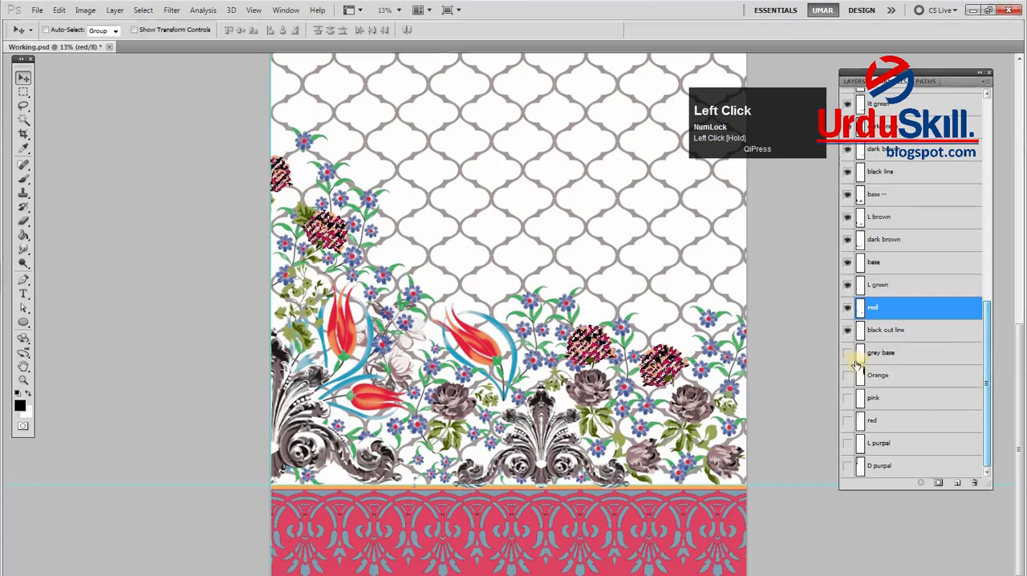
{"action": "left_click_drag", "start_coordinate": [847, 456], "coordinate": [849, 475]}
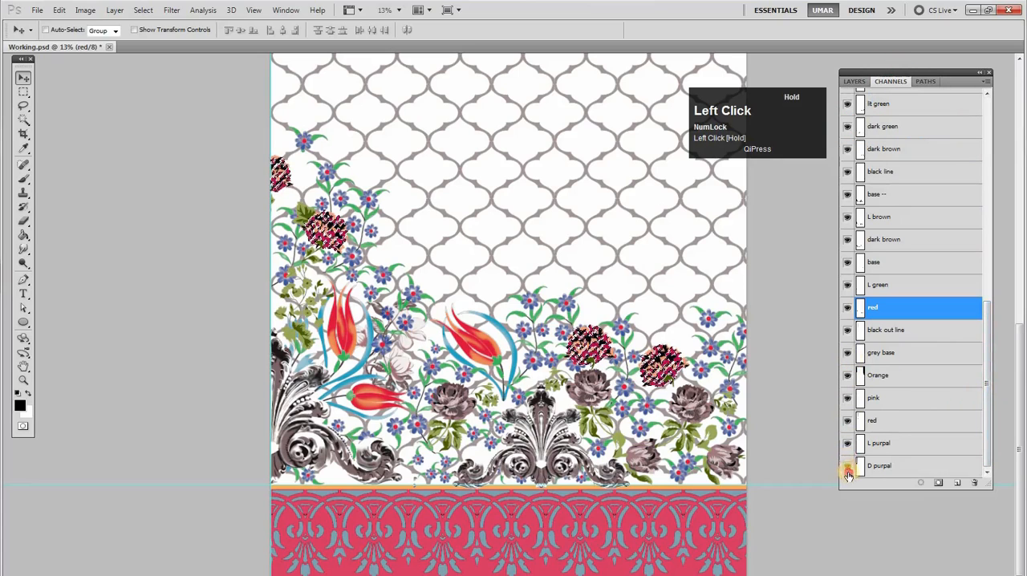
{"action": "left_click", "coordinate": [879, 424]}
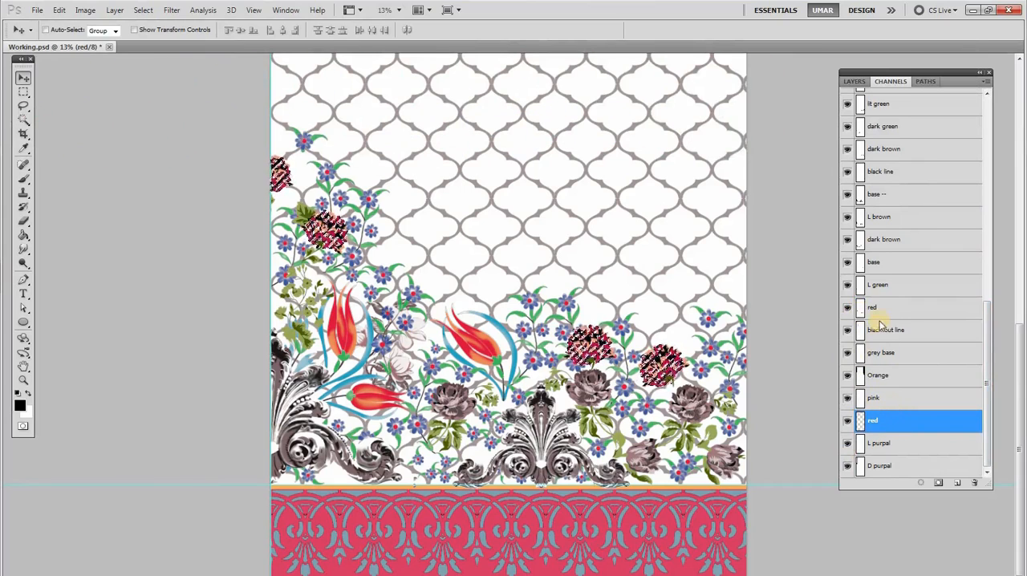
{"action": "left_click_drag", "start_coordinate": [881, 313], "coordinate": [974, 483]}
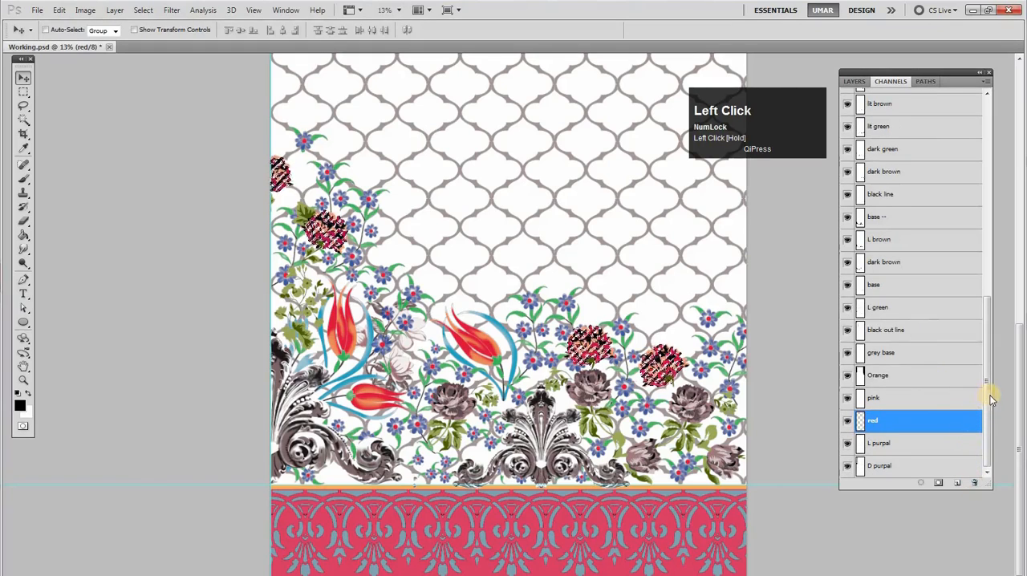
Make L green active with the old selection cleared, check its leaves by toggling visibility, and load L green as a selection
{"action": "scroll", "coordinate": [990, 385], "scroll_direction": "up", "scroll_amount": 1}
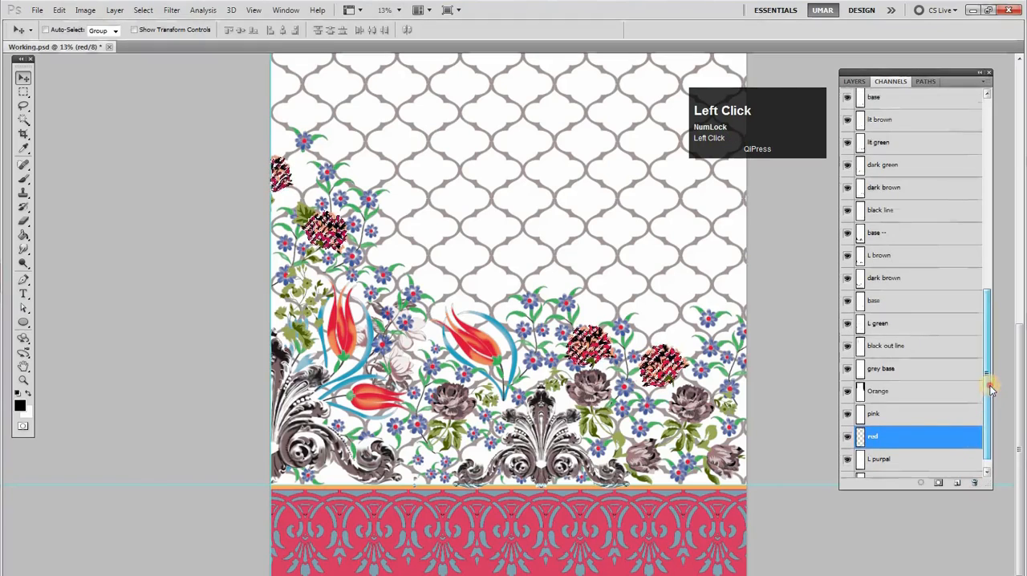
{"action": "left_click", "coordinate": [901, 331]}
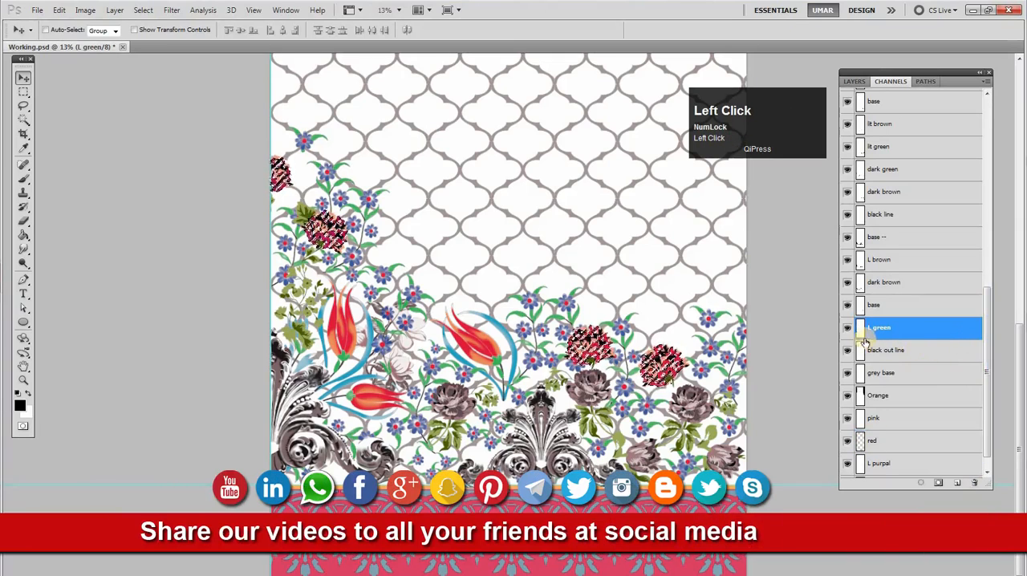
{"action": "key", "text": "ctrl+d"}
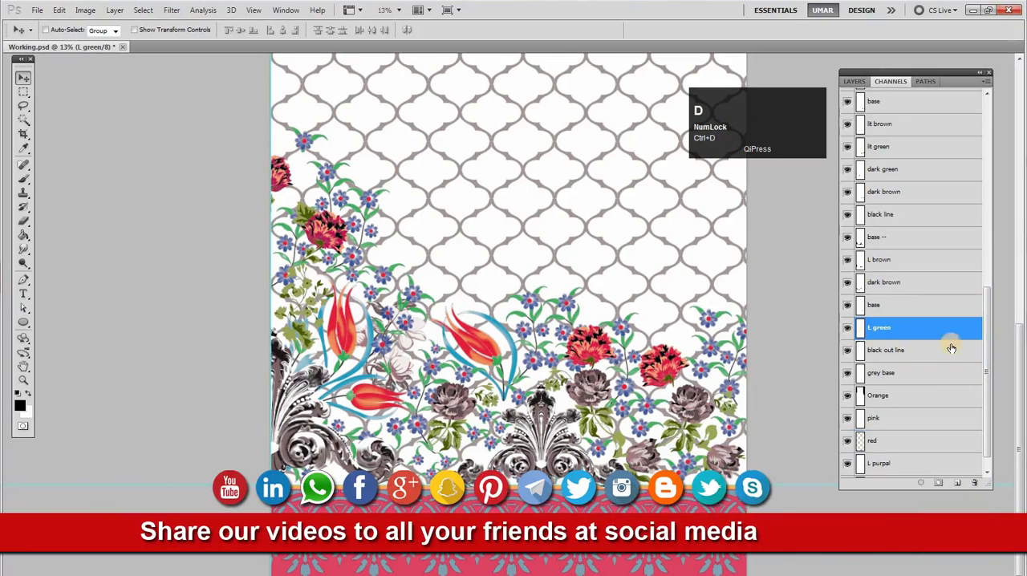
{"action": "left_click_drag", "start_coordinate": [990, 360], "coordinate": [990, 373]}
{"action": "left_click", "coordinate": [846, 311]}
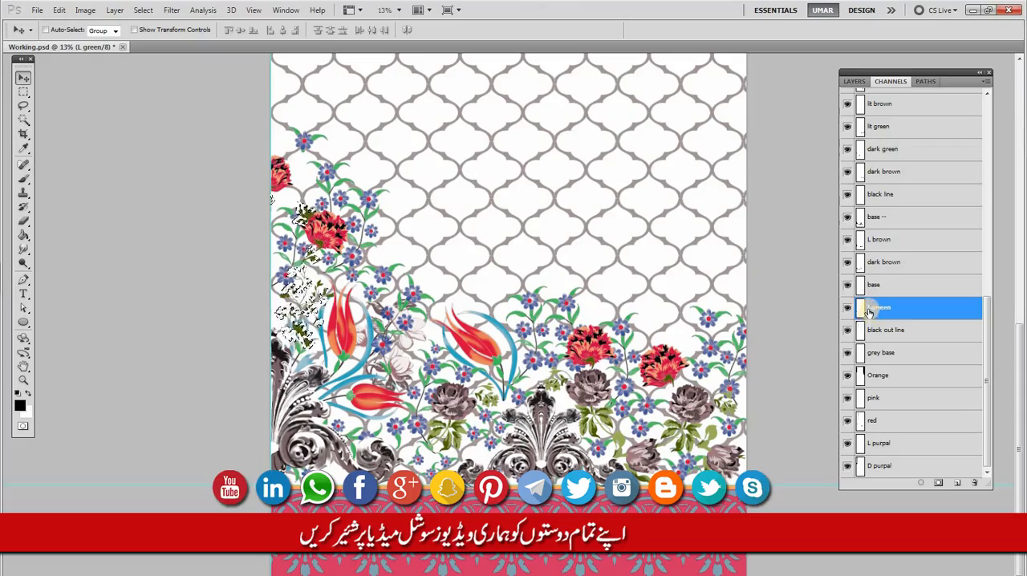
{"action": "key", "text": "ctrl+space"}
{"action": "left_click_drag", "start_coordinate": [317, 295], "coordinate": [305, 313]}
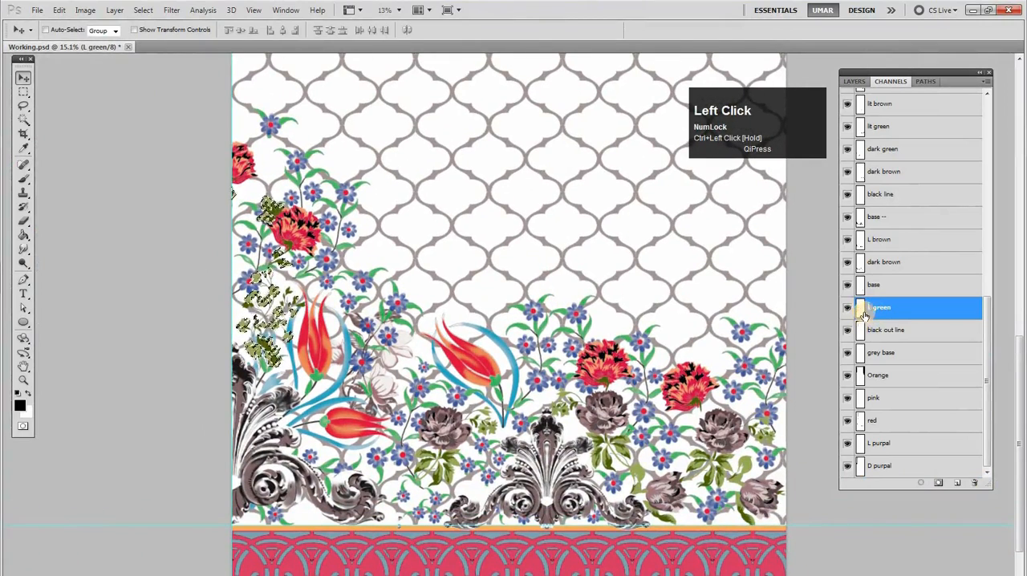
Knock L green's shape out of the channels from base up to lit green, fill it into lit green, and make grey base active
{"action": "left_click", "coordinate": [885, 272]}
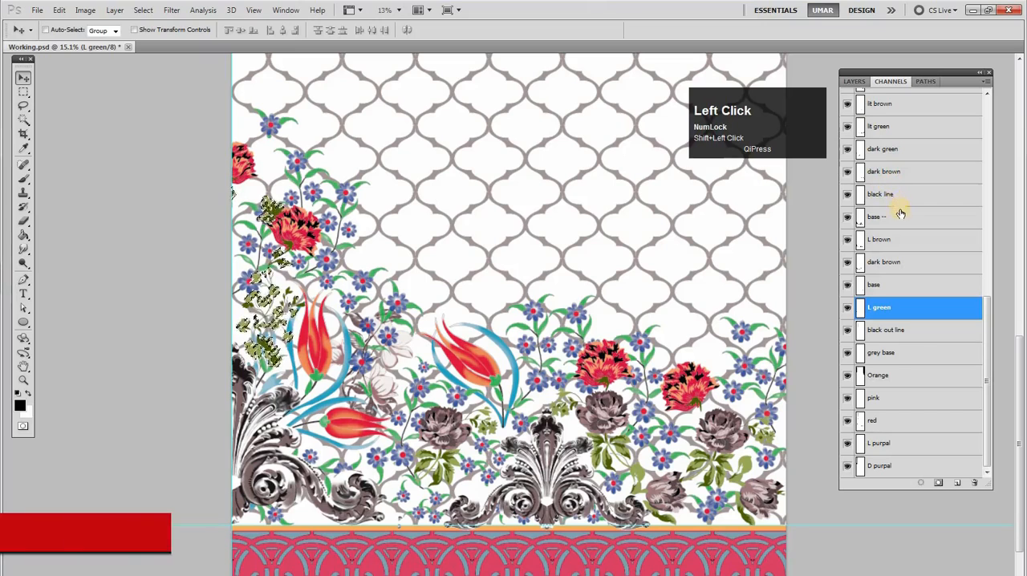
{"action": "left_click", "coordinate": [895, 287]}
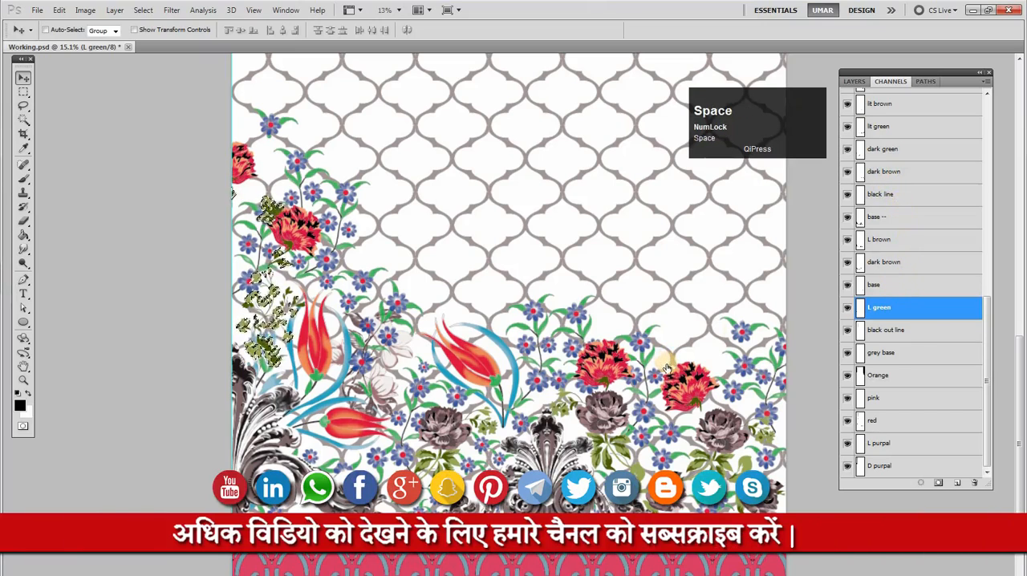
{"action": "left_click", "coordinate": [886, 304]}
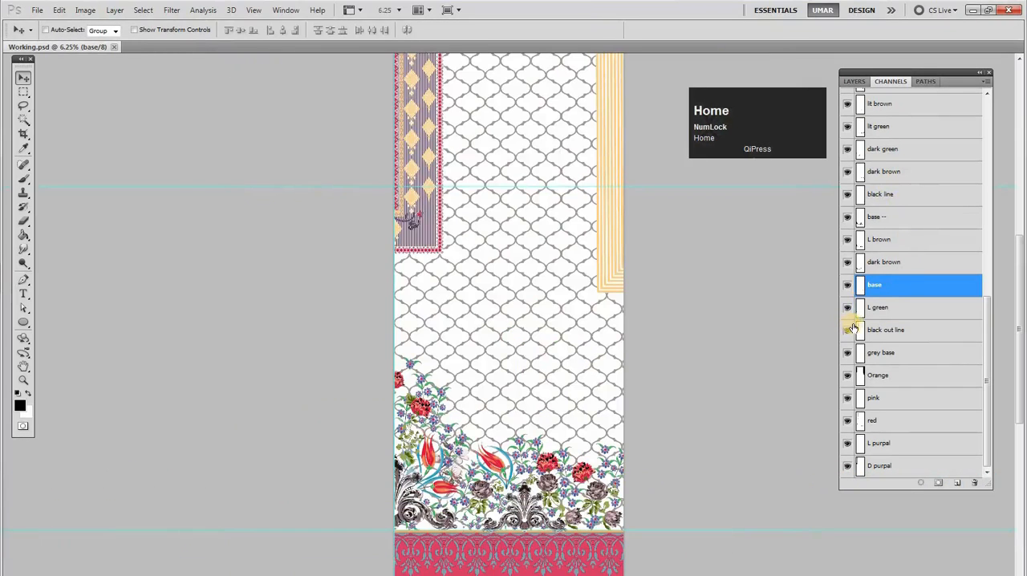
{"action": "left_click", "coordinate": [888, 264], "text": "shift"}
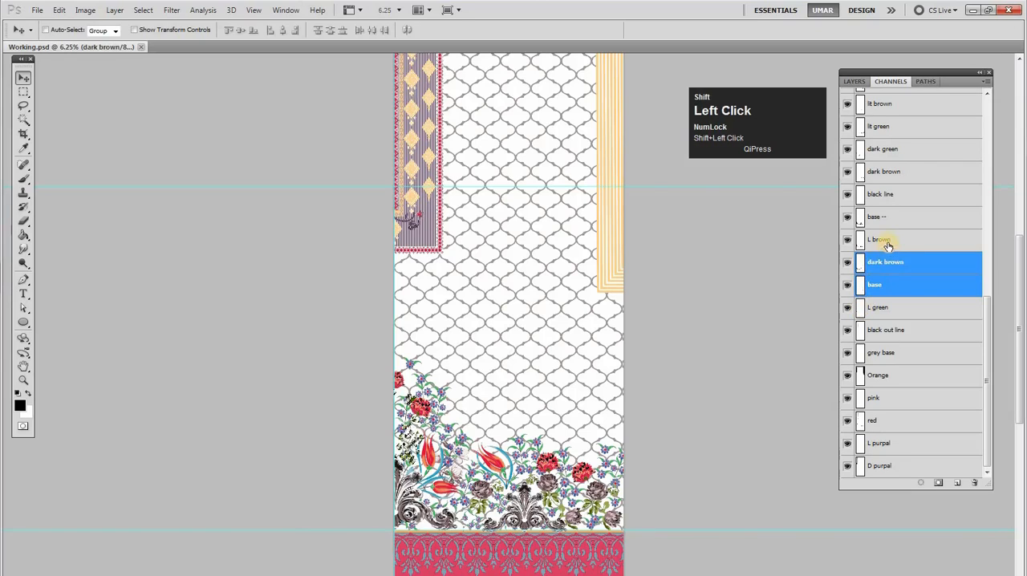
{"action": "left_click", "coordinate": [892, 238], "text": "shift"}
{"action": "left_click", "coordinate": [894, 216], "text": "shift"}
{"action": "left_click", "coordinate": [895, 195], "text": "shift"}
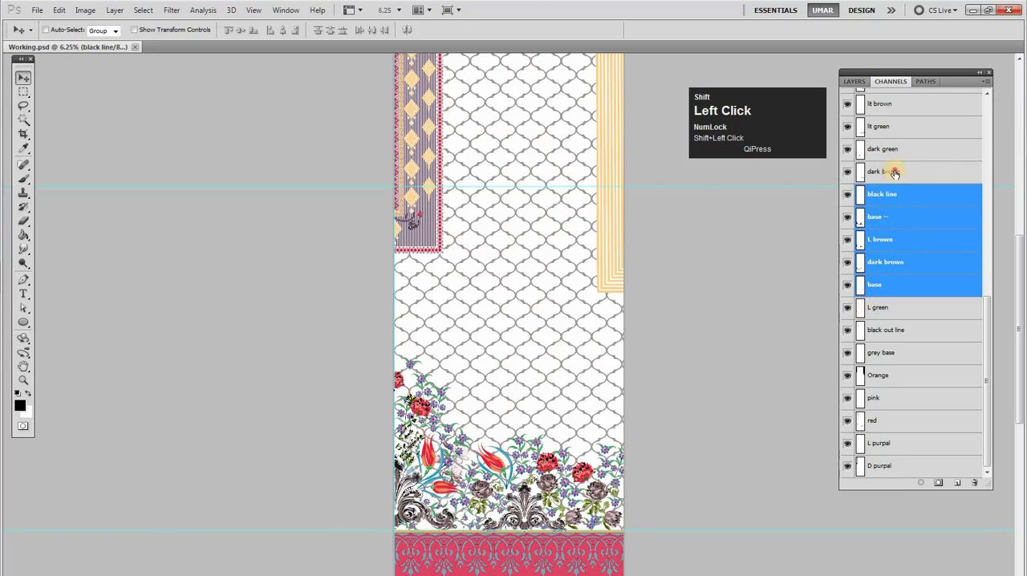
{"action": "left_click", "coordinate": [894, 171], "text": "shift"}
{"action": "left_click", "coordinate": [896, 149], "text": "shift"}
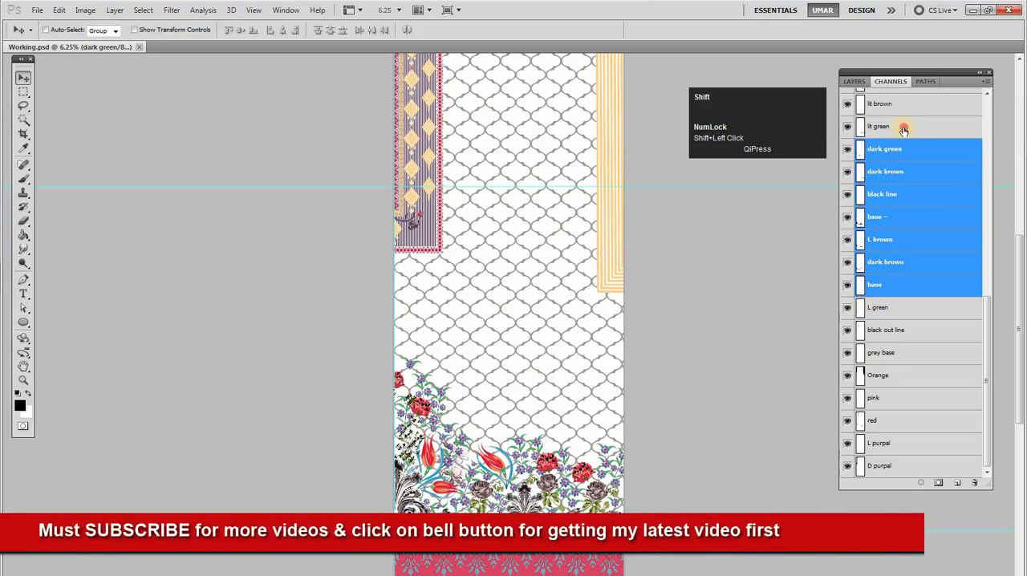
{"action": "left_click", "coordinate": [901, 129], "text": "shift"}
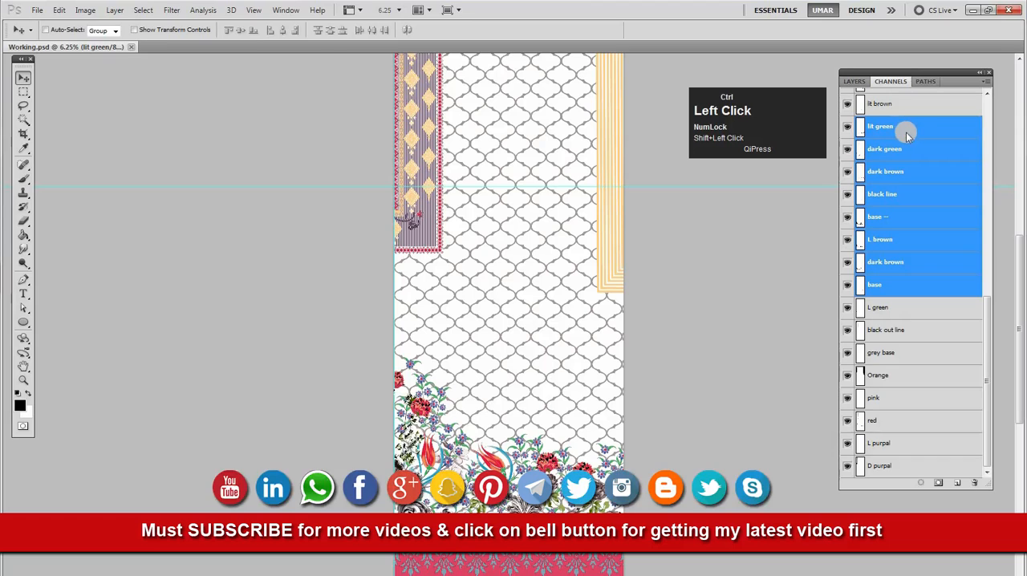
{"action": "left_click", "coordinate": [901, 130]}
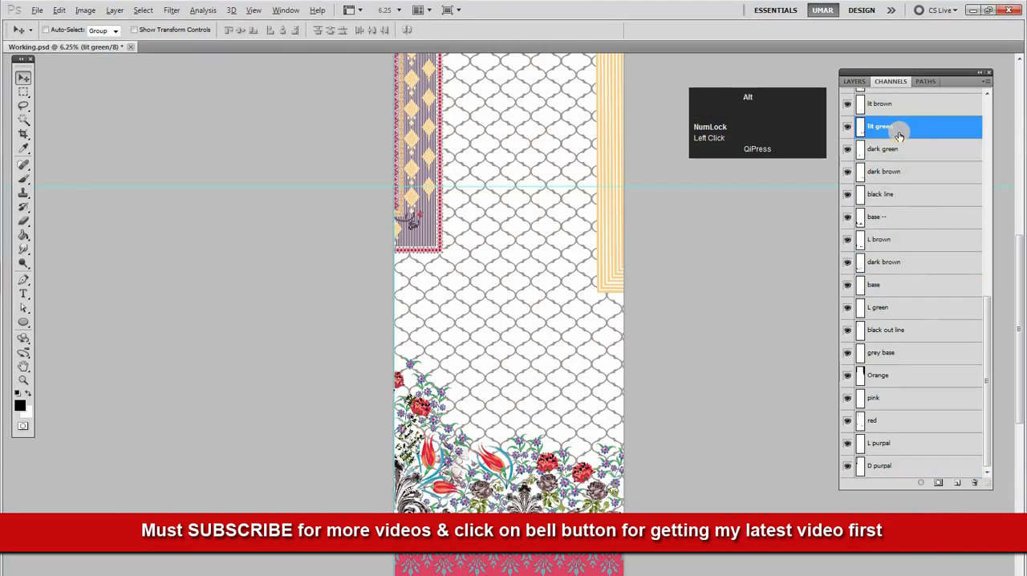
{"action": "left_click", "coordinate": [890, 353]}
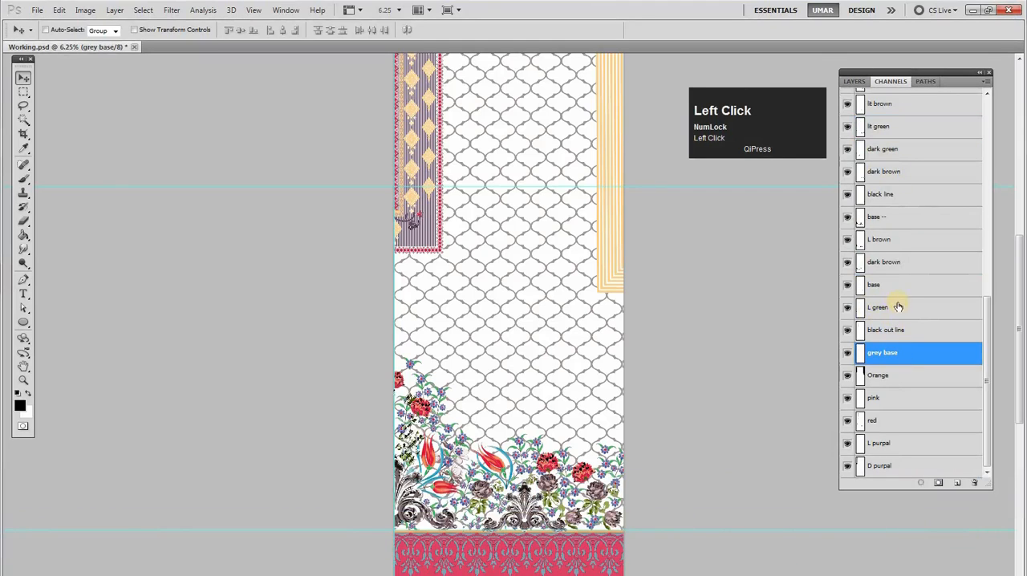
Make the merged L green channel active, check its visibility, and delete the channel
{"action": "left_click", "coordinate": [896, 309]}
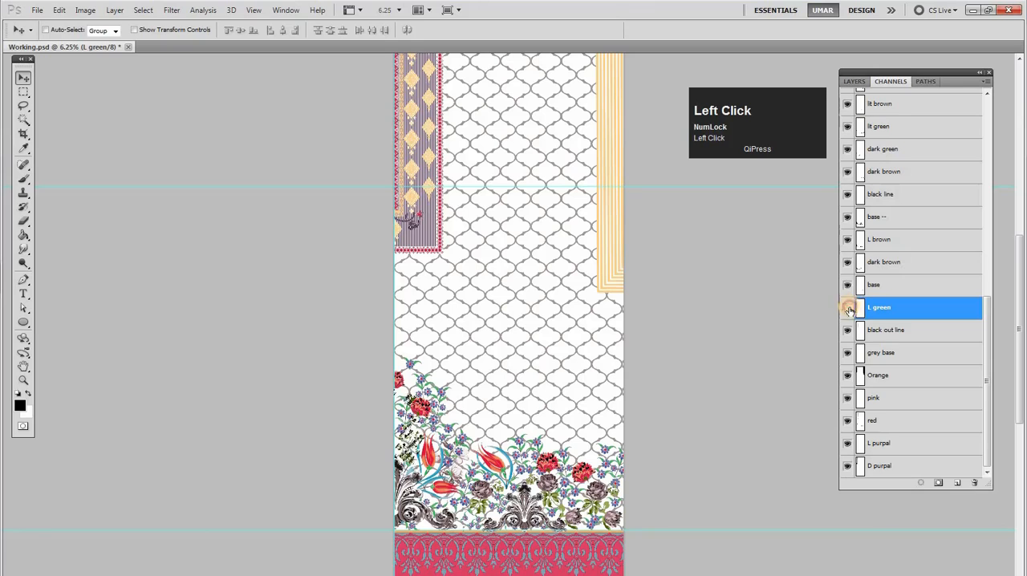
{"action": "left_click", "coordinate": [860, 311], "text": "ctrl"}
{"action": "left_click_drag", "start_coordinate": [881, 317], "coordinate": [974, 482]}
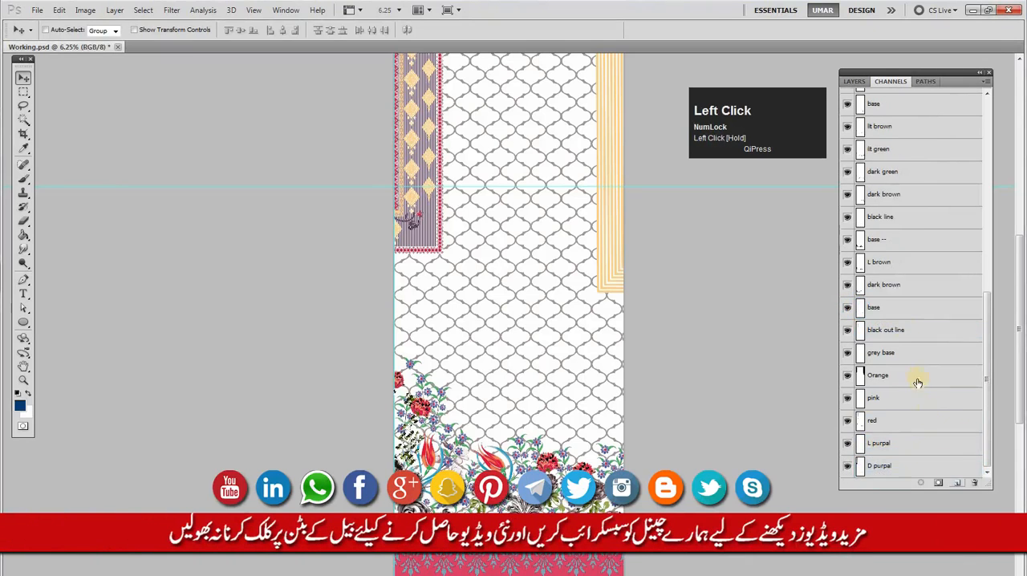
Inspect the dark brown channel below L brown with the selection cleared, and look at L brown and base --
{"action": "left_click", "coordinate": [857, 290]}
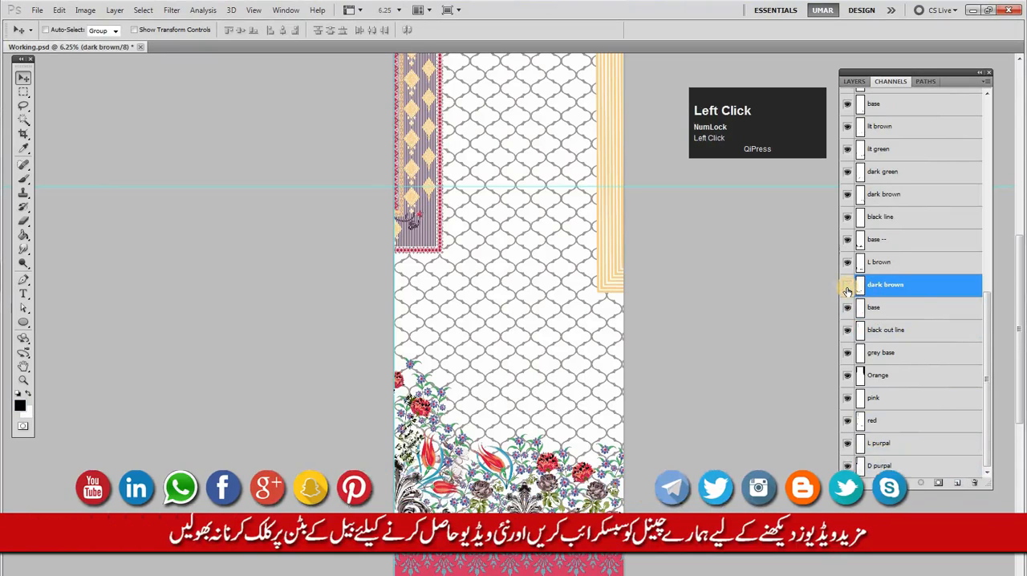
{"action": "key", "text": "ctrl"}
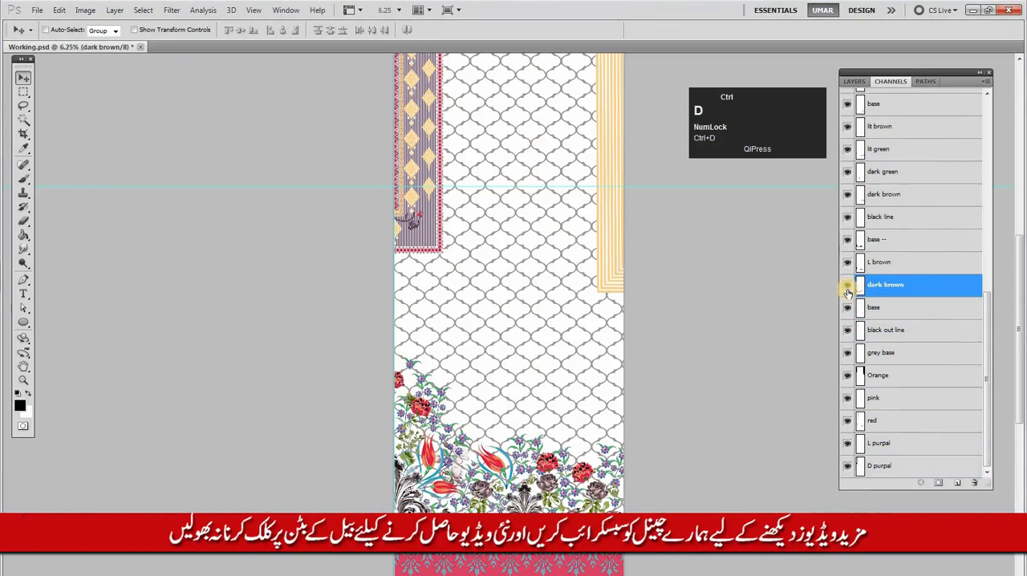
{"action": "left_click", "coordinate": [890, 263]}
{"action": "left_click_drag", "start_coordinate": [885, 240], "coordinate": [895, 275]}
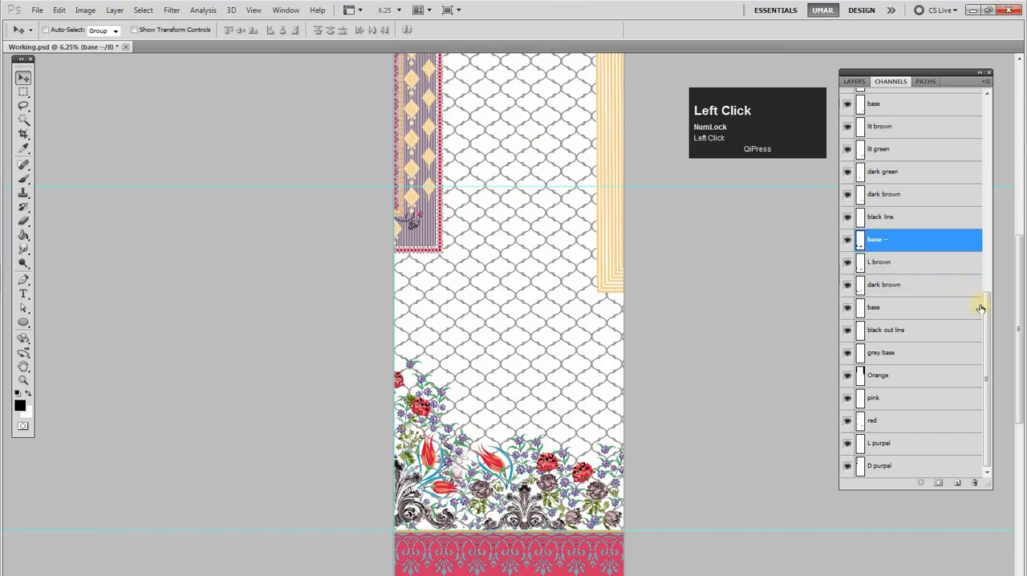
Load the black line channel as a selection, check for its shape around the flower border, and delete black line
{"action": "left_click_drag", "start_coordinate": [989, 305], "coordinate": [988, 289]}
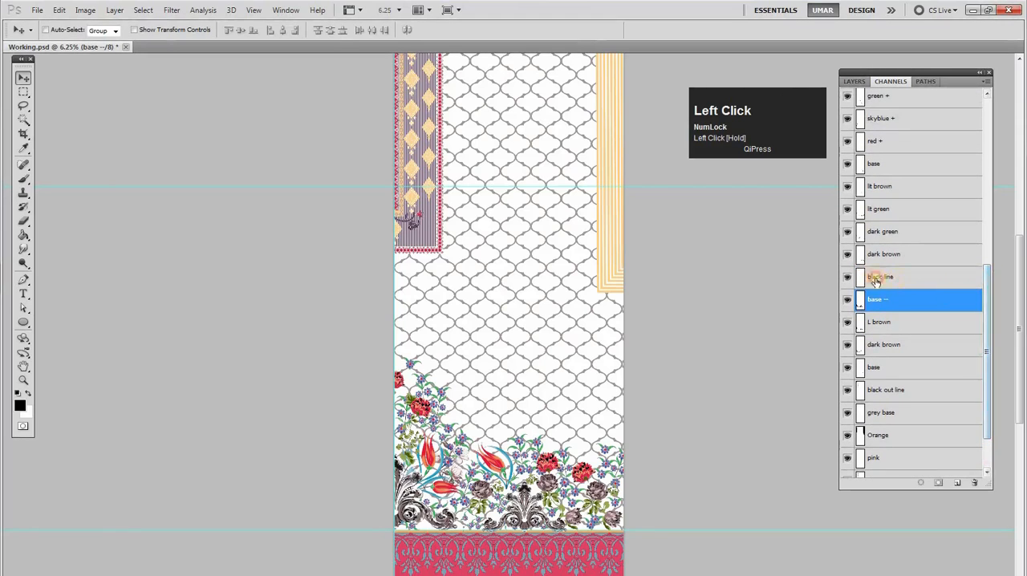
{"action": "left_click", "coordinate": [889, 277]}
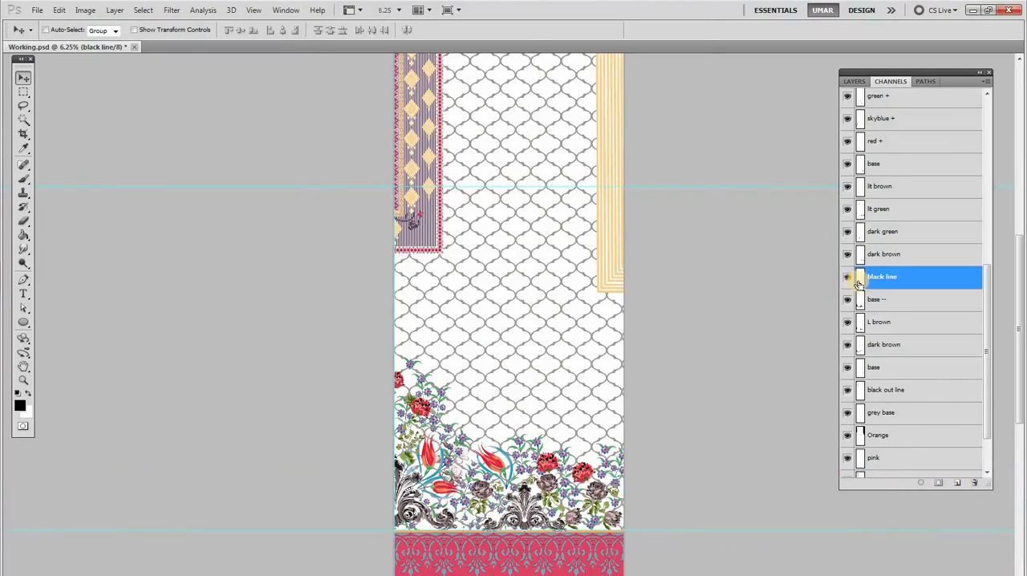
{"action": "left_click", "coordinate": [859, 280], "text": "ctrl"}
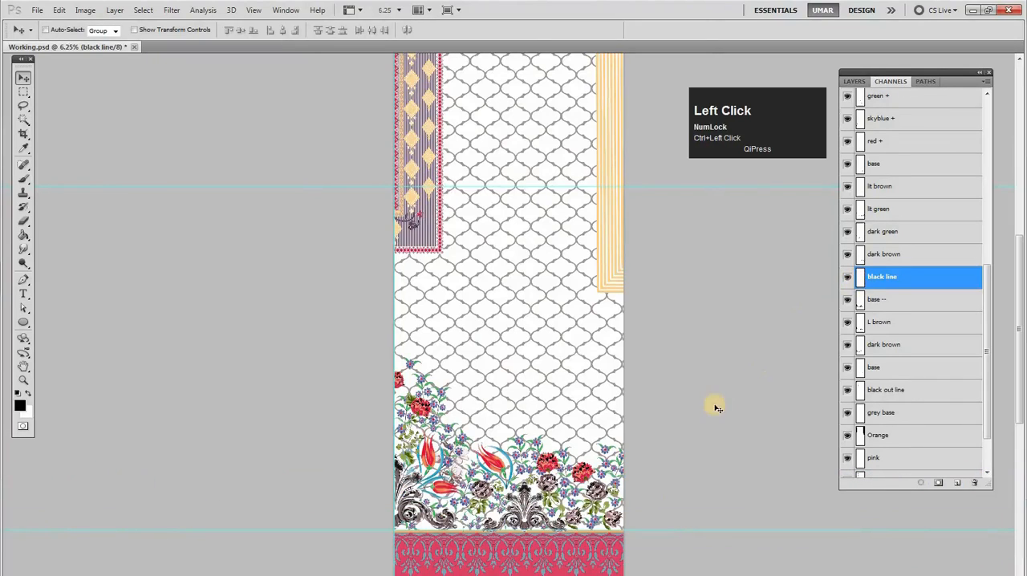
{"action": "left_click", "coordinate": [554, 504], "text": "ctrl+space"}
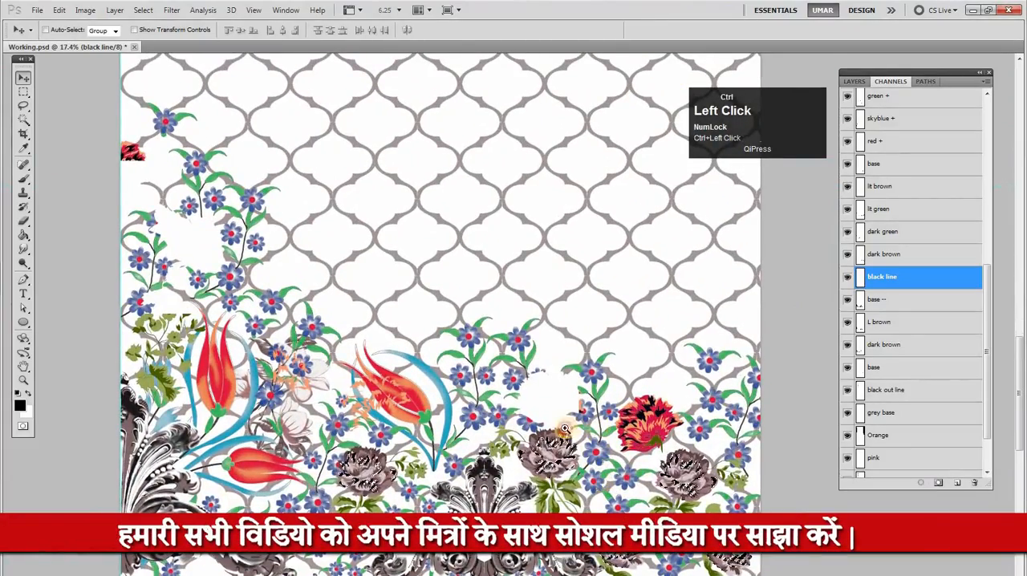
{"action": "right_click", "coordinate": [590, 333]}
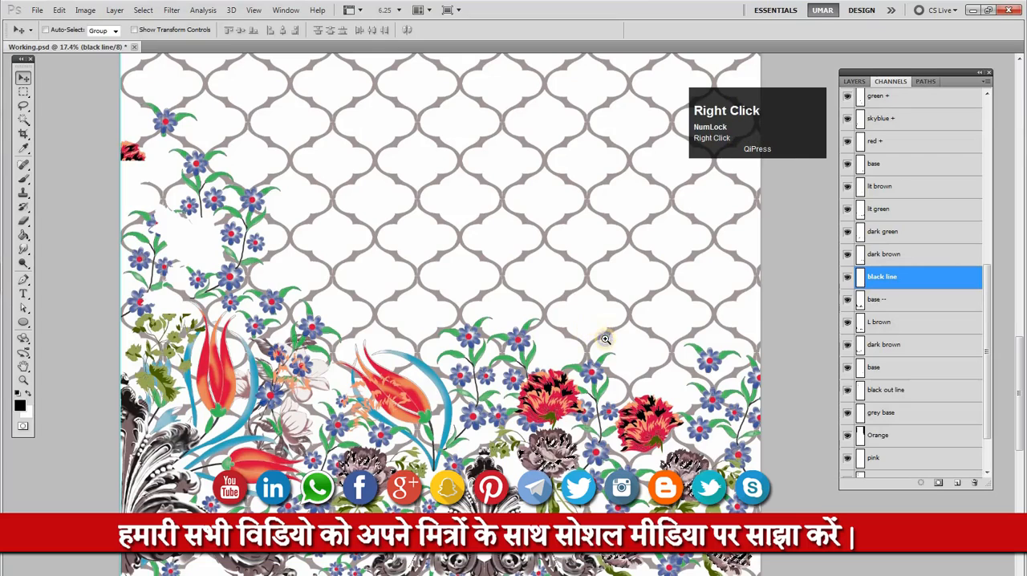
{"action": "left_click", "coordinate": [630, 344], "text": "alt"}
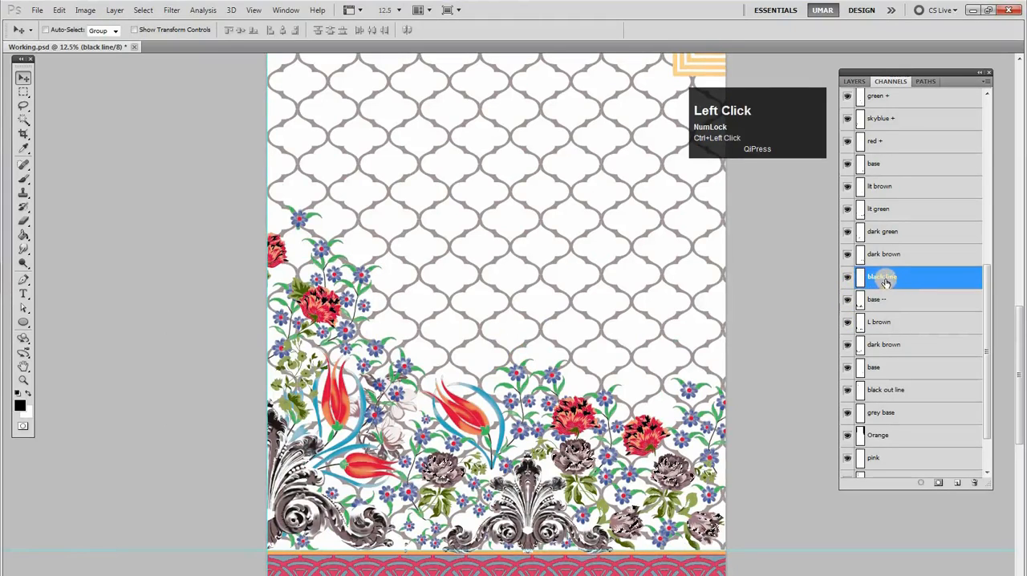
{"action": "left_click_drag", "start_coordinate": [898, 292], "coordinate": [974, 482]}
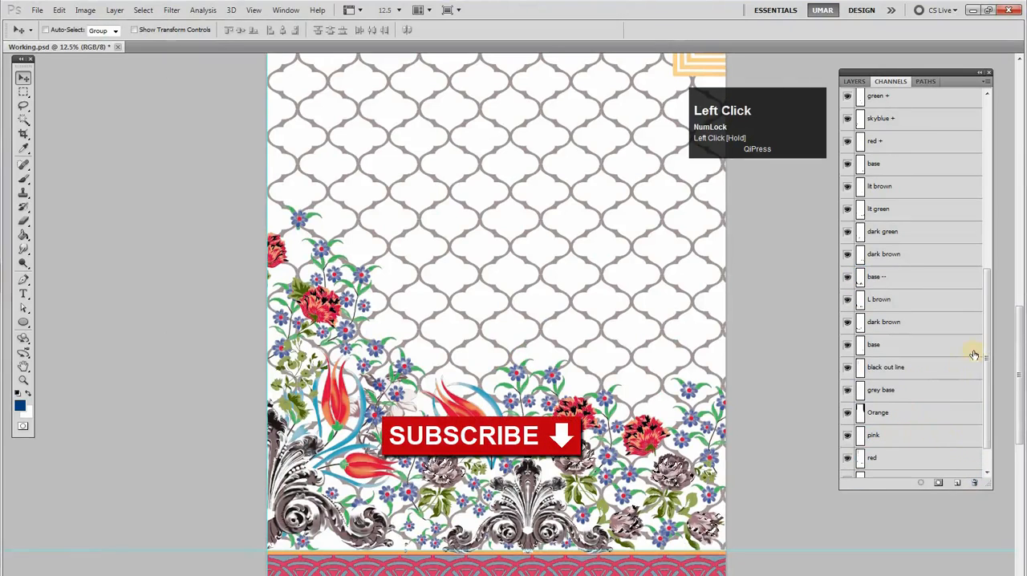
Check the carnation areas held by the base channel below dark brown, try deleting that channel, and undo the deletion
{"action": "left_click", "coordinate": [918, 371]}
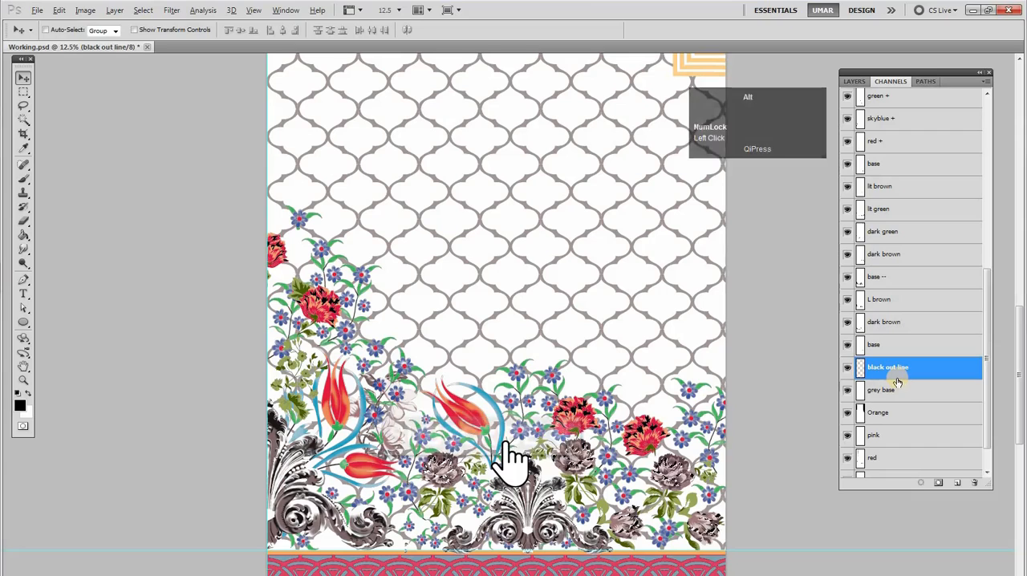
{"action": "left_click", "coordinate": [879, 348]}
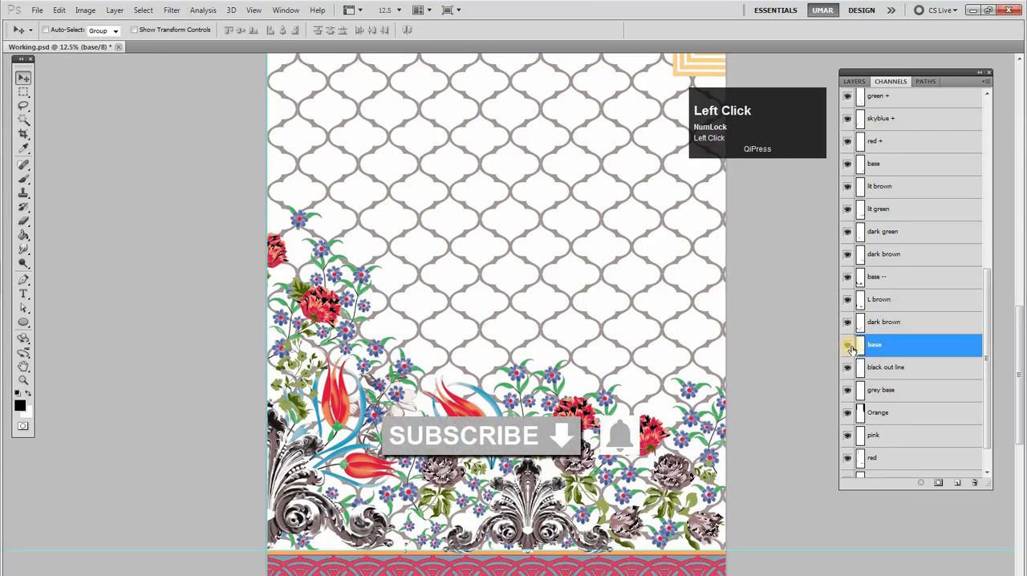
{"action": "left_click", "coordinate": [859, 346], "text": "ctrl"}
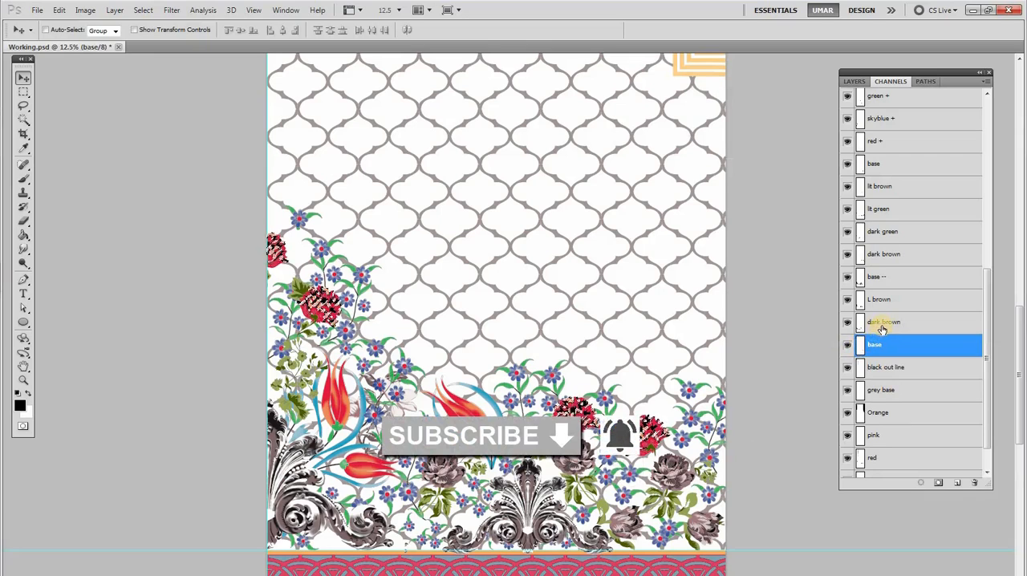
{"action": "left_click", "coordinate": [848, 347]}
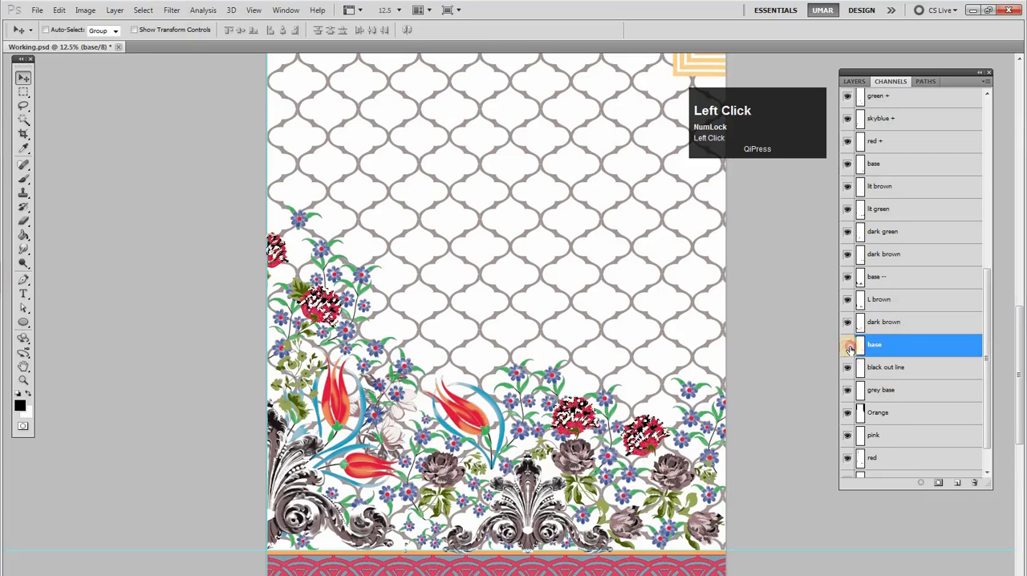
{"action": "key", "text": "ctrl+d"}
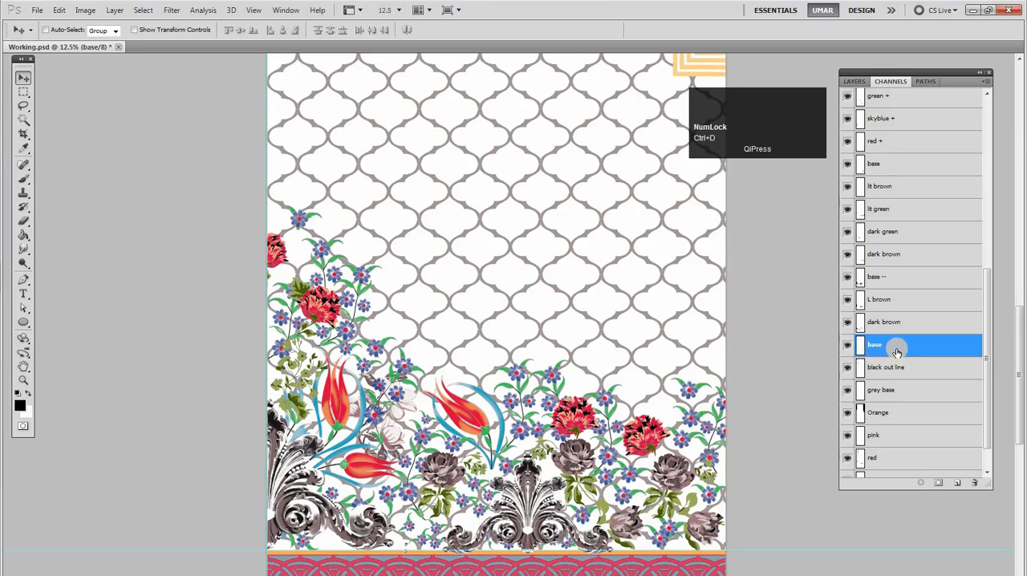
{"action": "left_click_drag", "start_coordinate": [895, 351], "coordinate": [972, 482]}
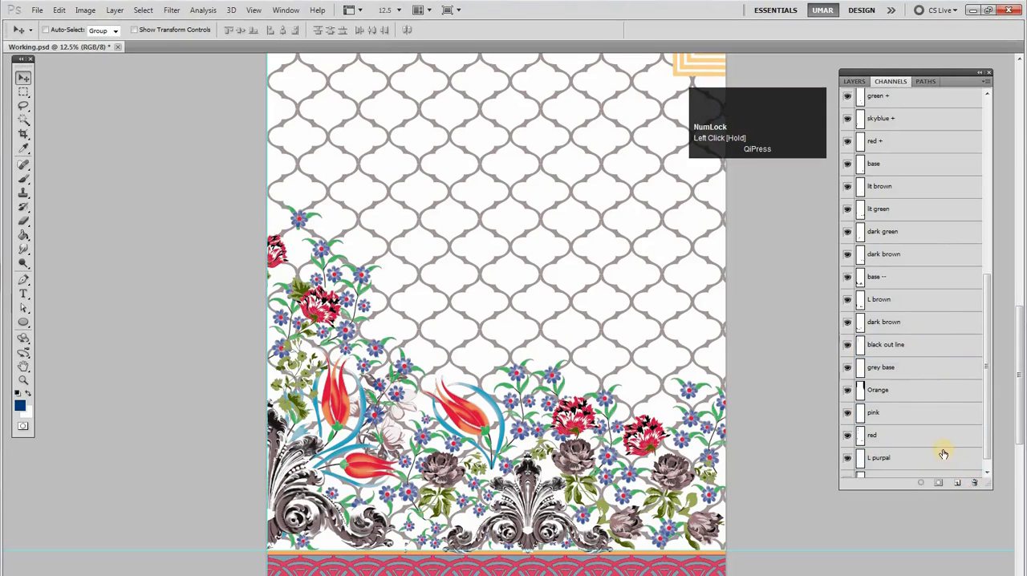
{"action": "key", "text": "ctrl+z"}
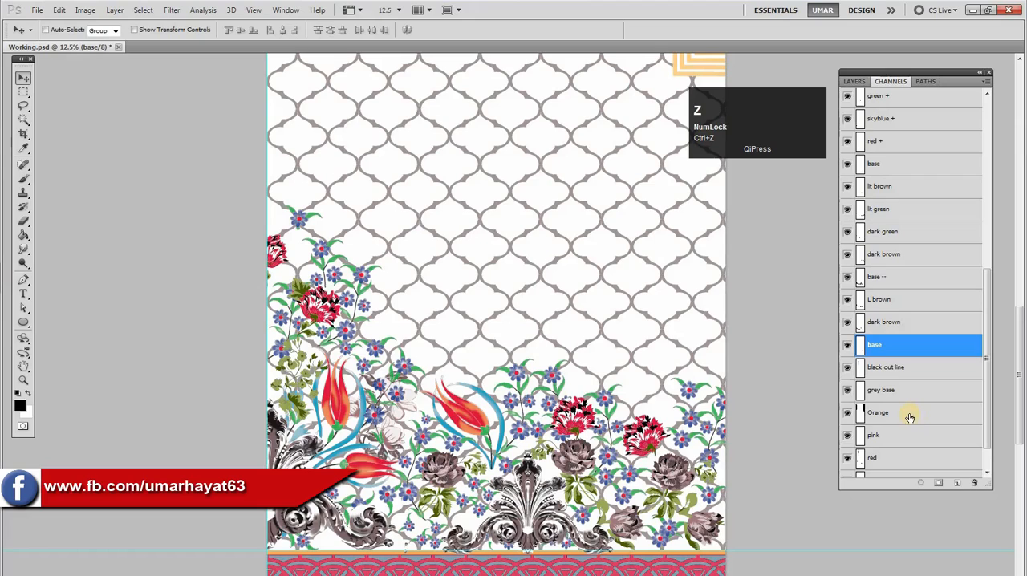
Examine the ink color in the spot channel options of the base channel below dark brown
{"action": "double_click", "coordinate": [867, 353]}
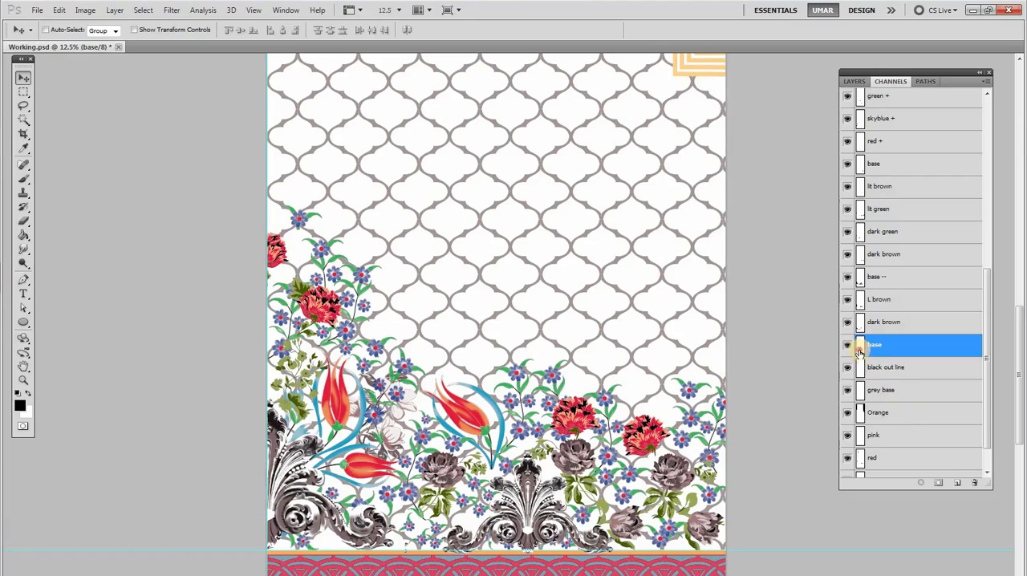
{"action": "double_click", "coordinate": [859, 354]}
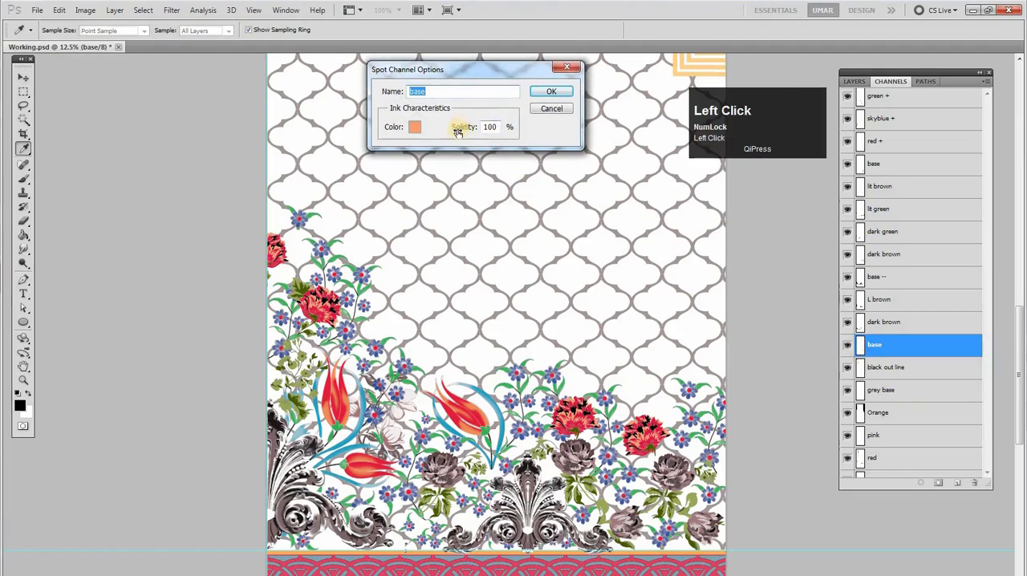
{"action": "left_click", "coordinate": [417, 130]}
{"action": "key", "text": "Return"}
{"action": "key", "text": "Return"}
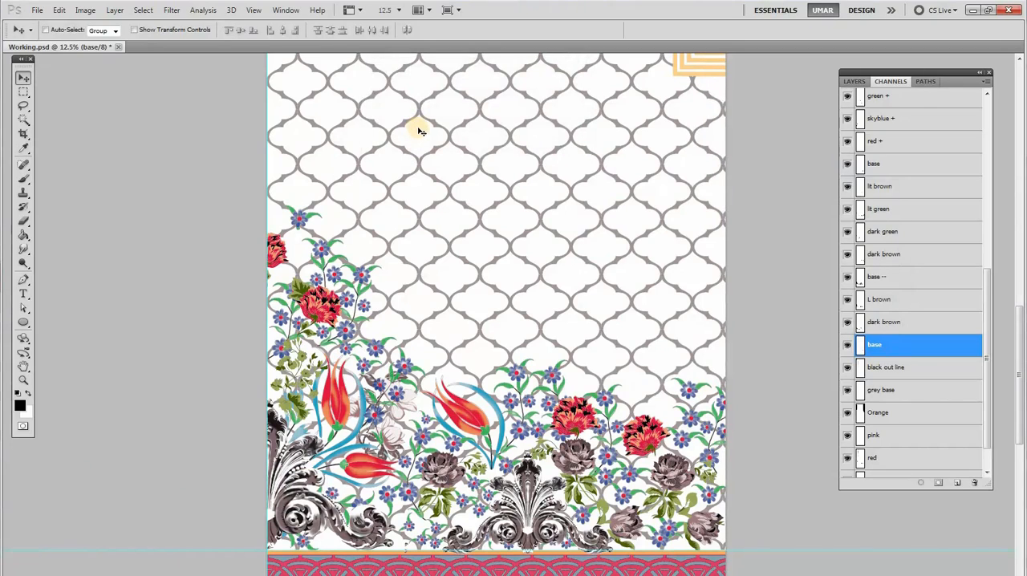
Toggle the visibility of the dark brown channel below L brown to check which ornament parts it covers
{"action": "left_click", "coordinate": [852, 323]}
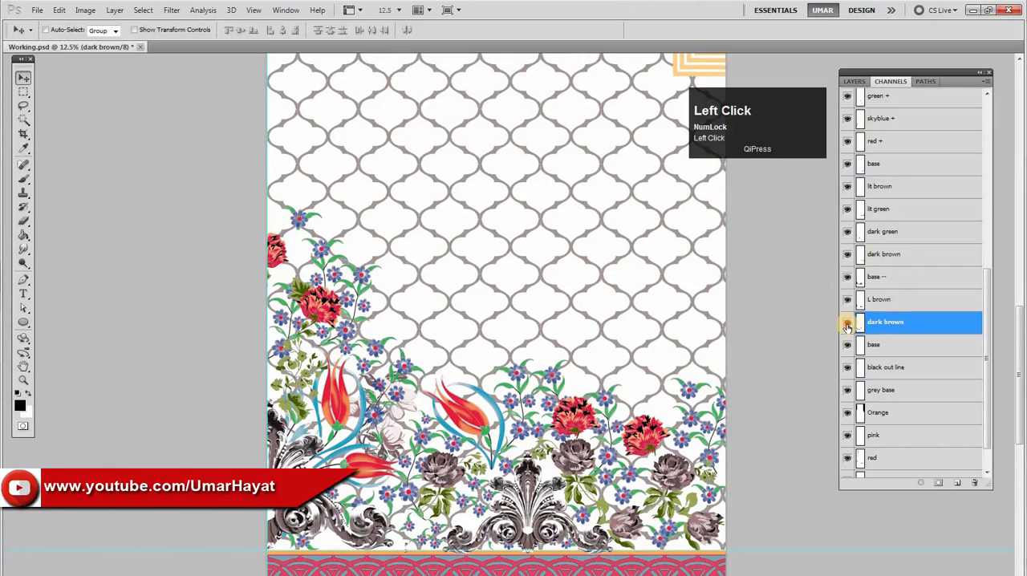
{"action": "left_click", "coordinate": [847, 324]}
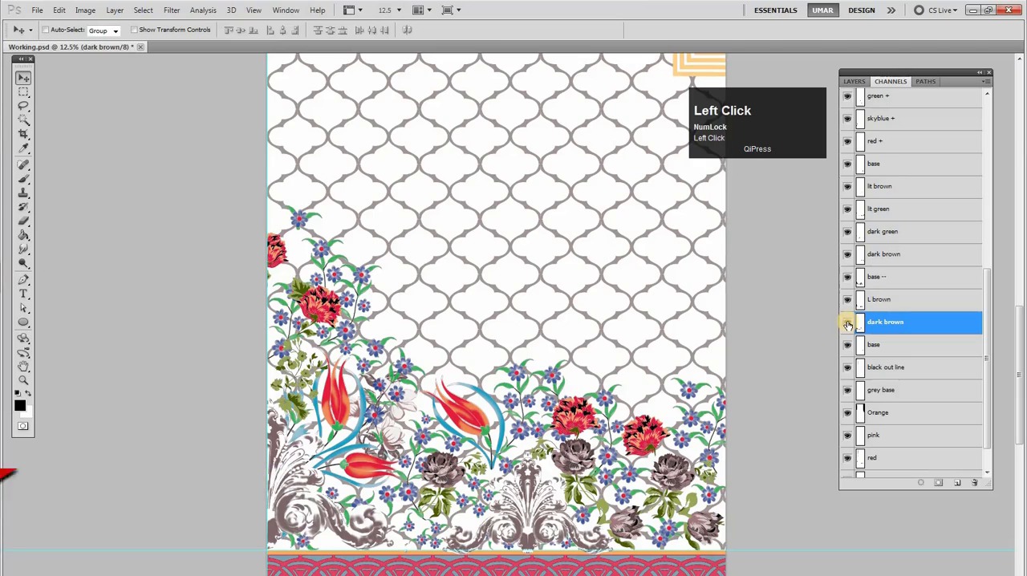
{"action": "left_click", "coordinate": [848, 324]}
Rename the base channel below dark brown as Orange
{"action": "left_click", "coordinate": [877, 346]}
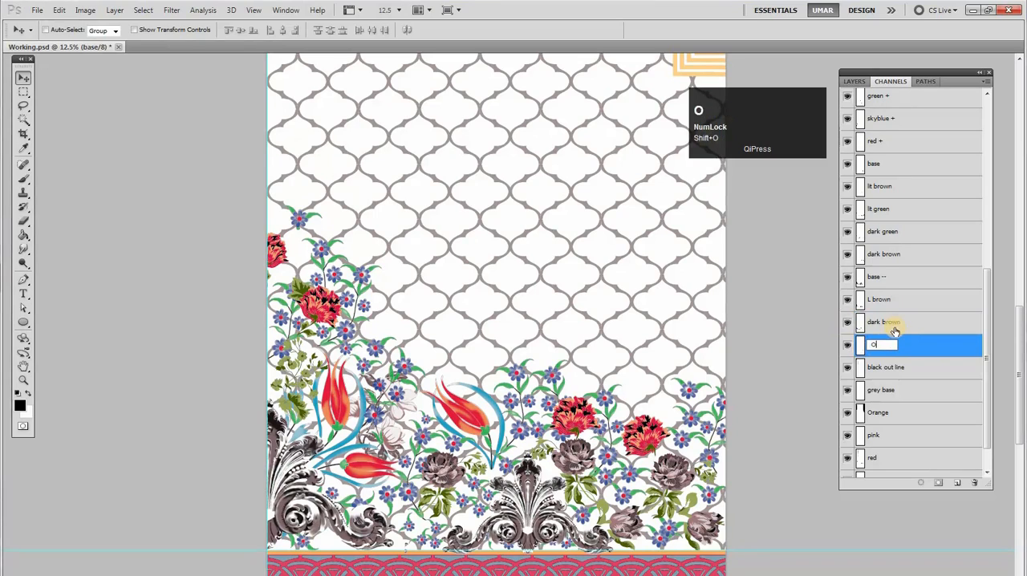
{"action": "key", "text": "BackSpace"}
{"action": "key", "text": "Return"}
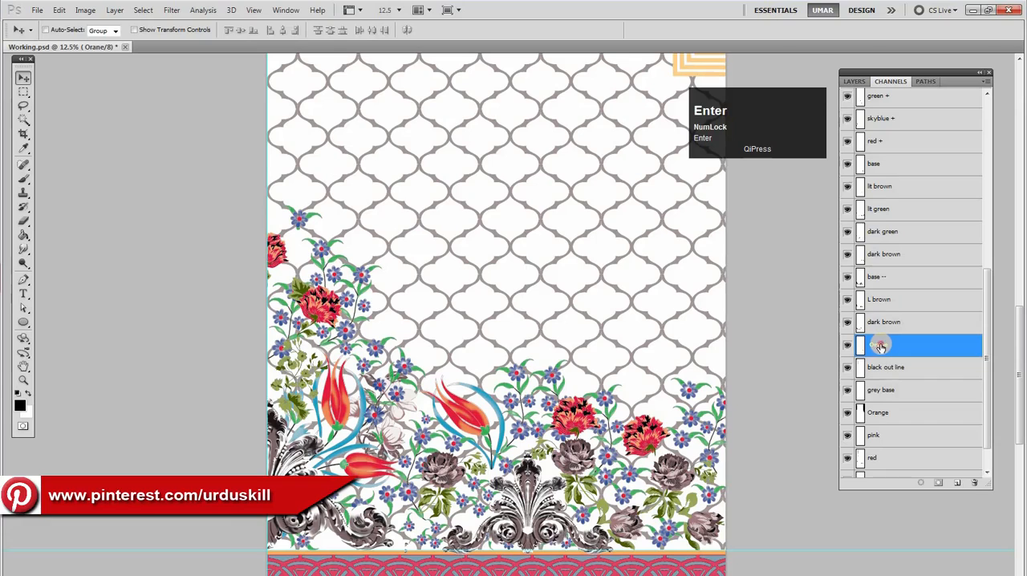
{"action": "left_click", "coordinate": [881, 346]}
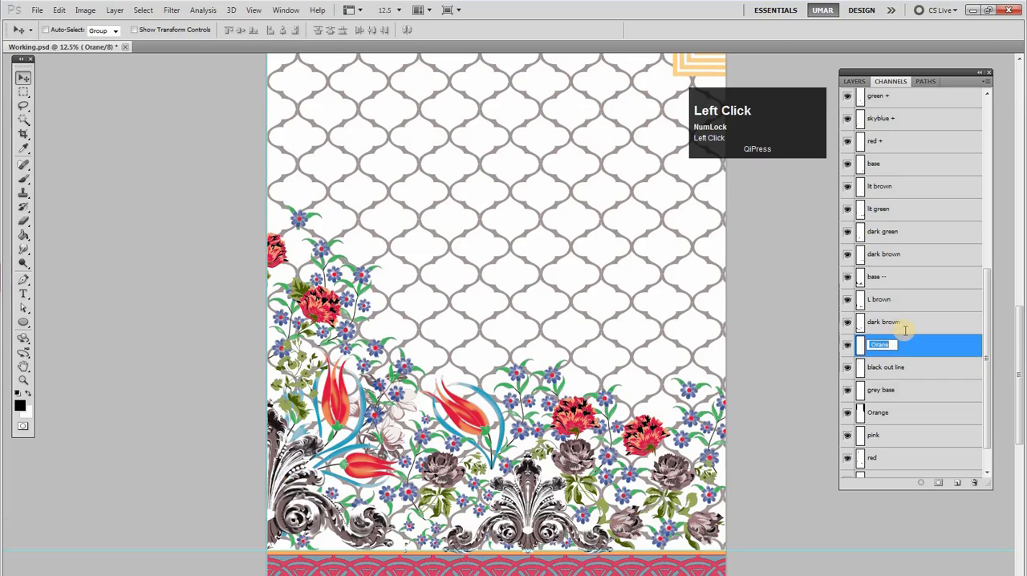
{"action": "type", "text": "Or"}
{"action": "key", "text": "Return"}
Merge the Orange channel below dark brown into the lower Orange, delete the upper one, and clear the selection
{"action": "left_click", "coordinate": [859, 322]}
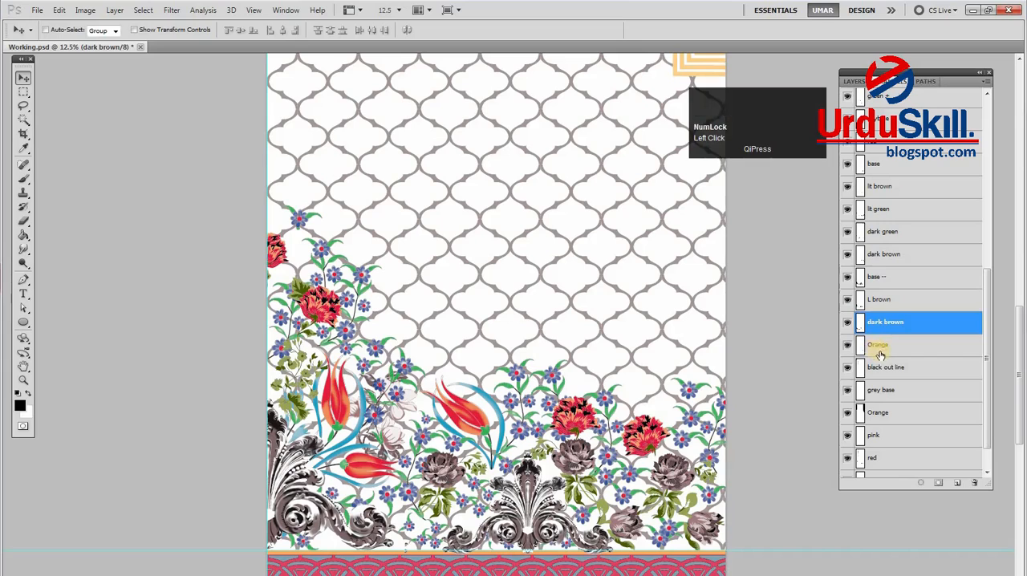
{"action": "left_click", "coordinate": [867, 352]}
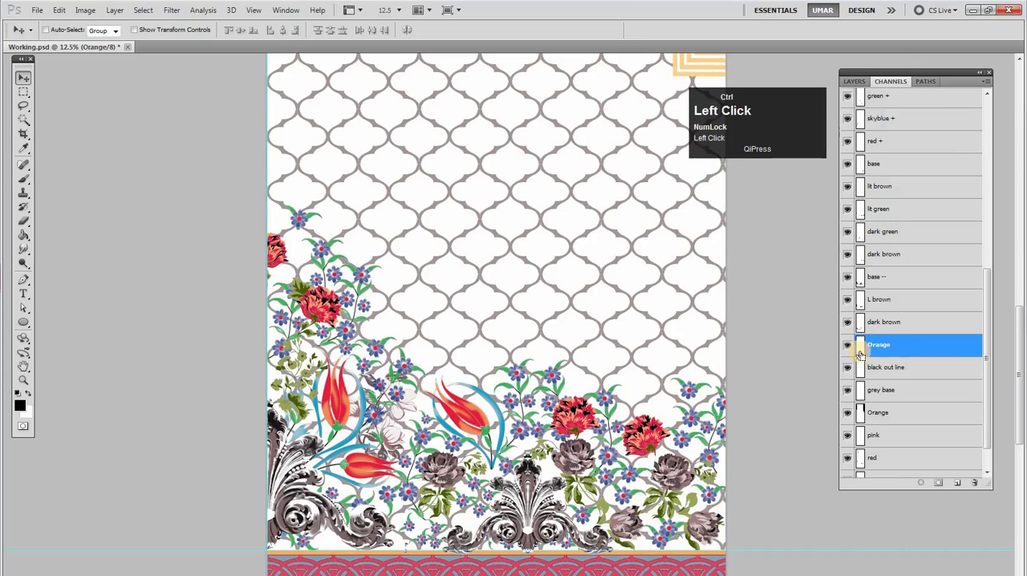
{"action": "left_click_drag", "start_coordinate": [988, 353], "coordinate": [999, 398]}
{"action": "left_click", "coordinate": [887, 376]}
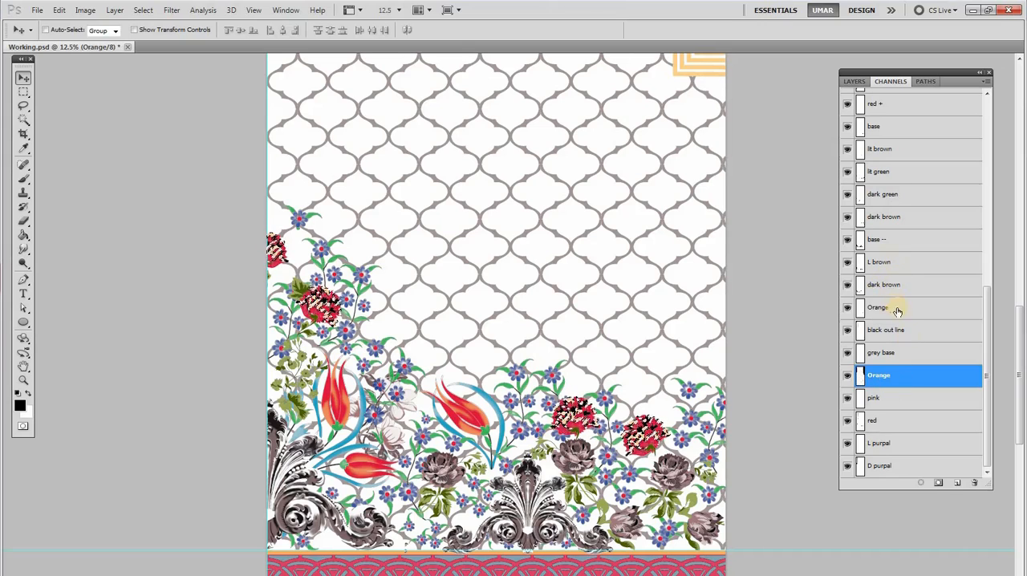
{"action": "left_click_drag", "start_coordinate": [897, 311], "coordinate": [974, 483]}
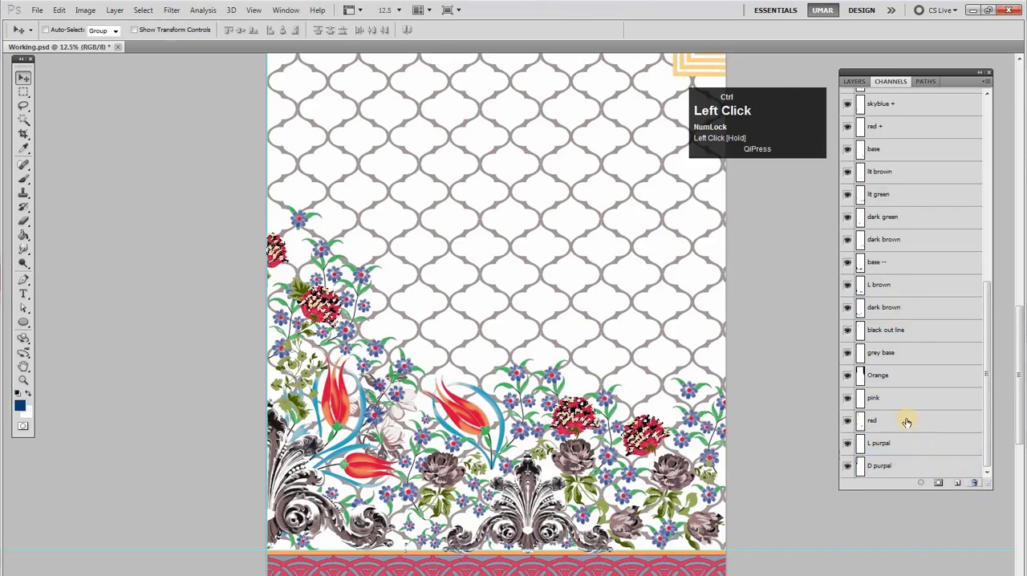
{"action": "key", "text": "ctrl+d"}
Rename the black out line channel as Black
{"action": "left_click", "coordinate": [903, 351]}
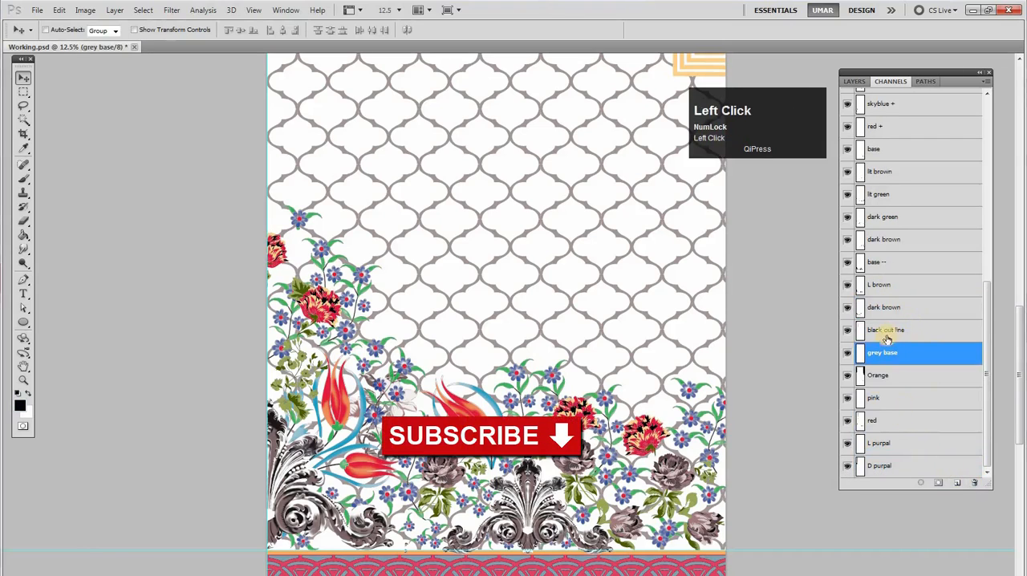
{"action": "left_click", "coordinate": [896, 309]}
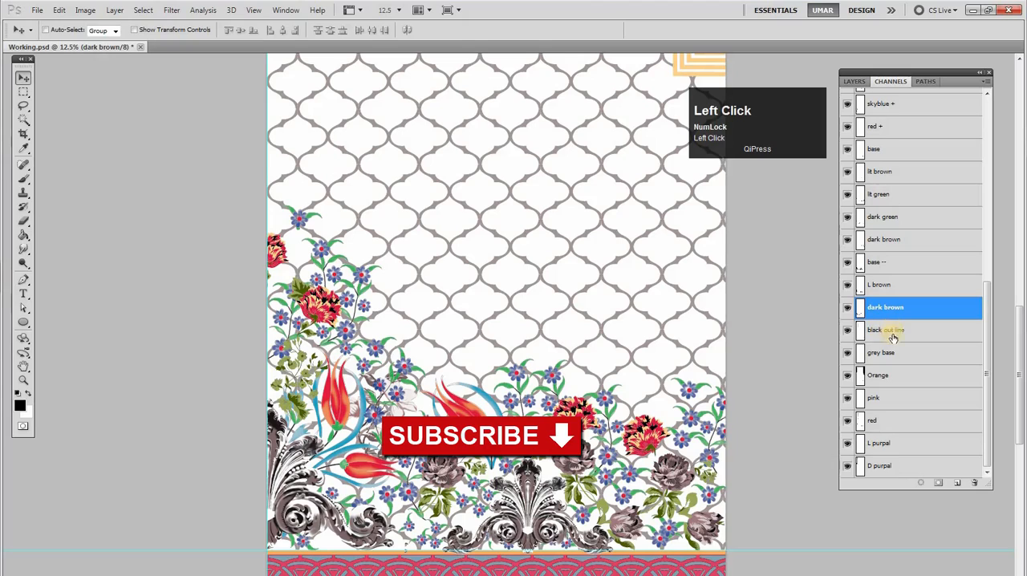
{"action": "left_click", "coordinate": [859, 332]}
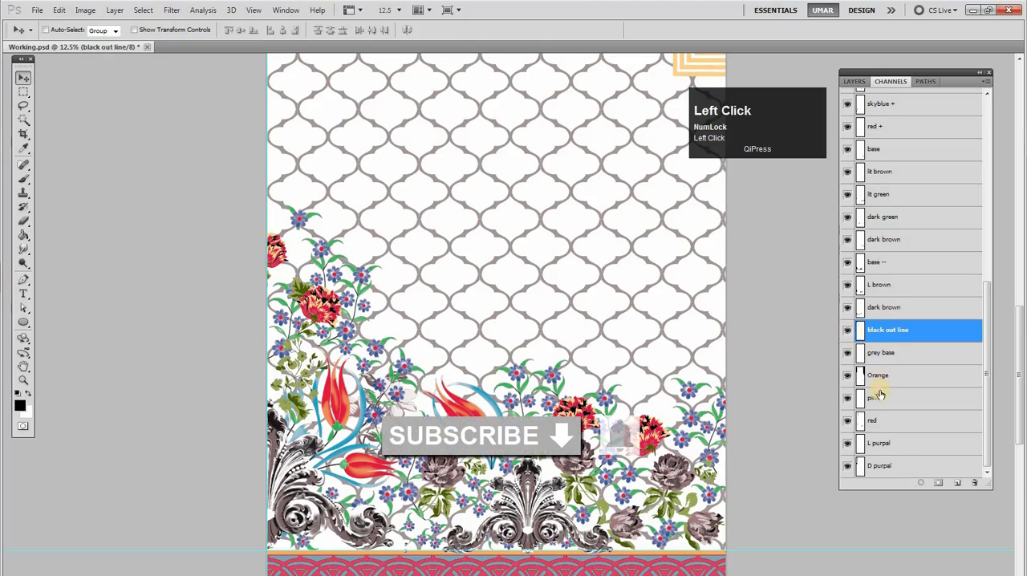
{"action": "double_click", "coordinate": [882, 331]}
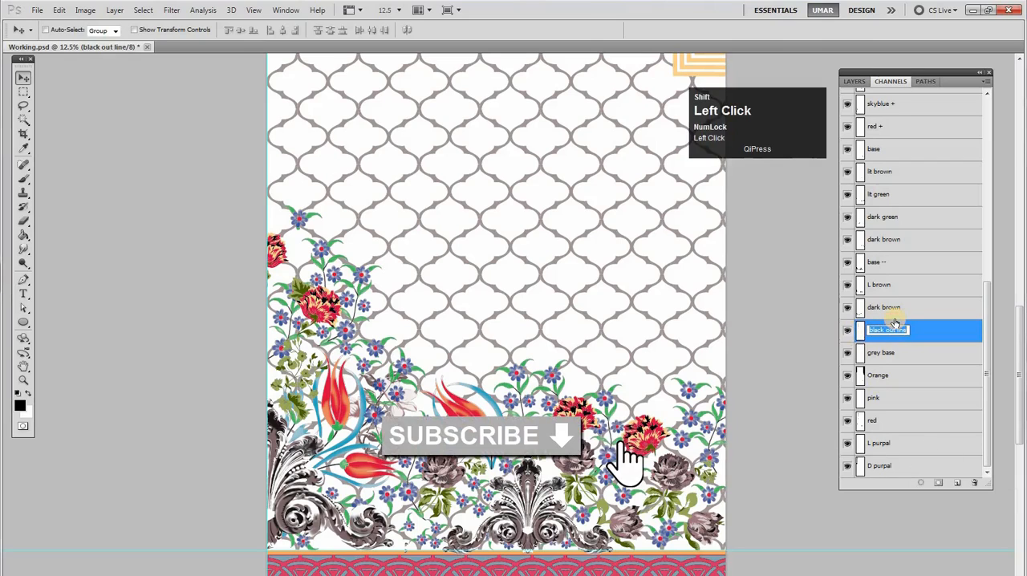
{"action": "type", "text": "Black"}
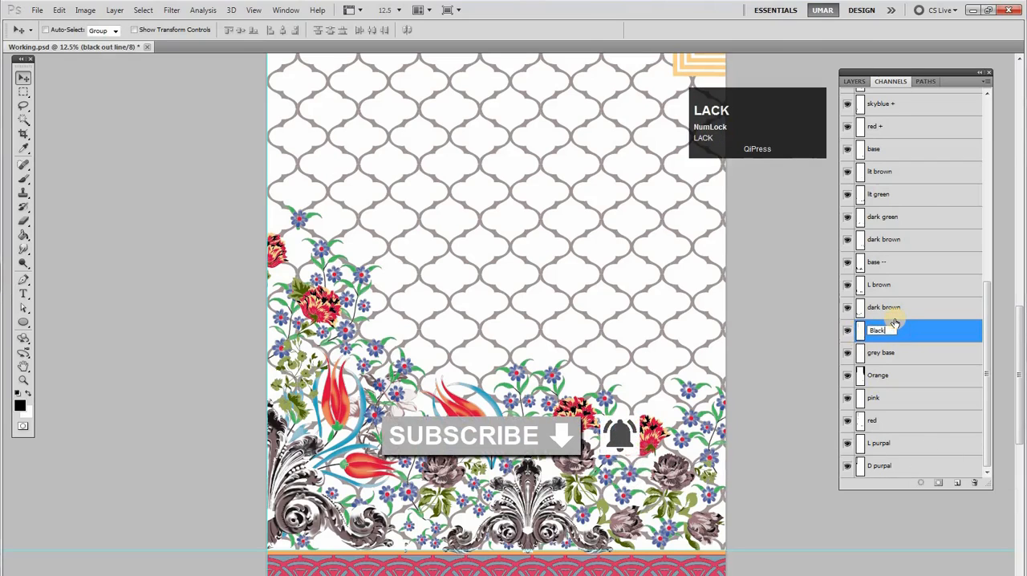
{"action": "left_click", "coordinate": [897, 312]}
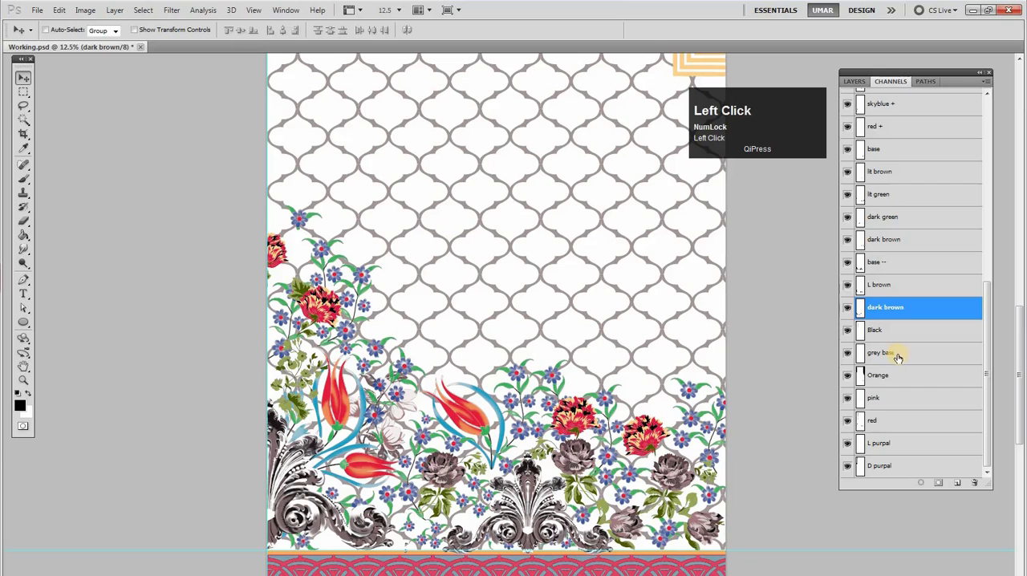
Check which parts of the design the grey base channel covers, and save the document
{"action": "left_click", "coordinate": [868, 358]}
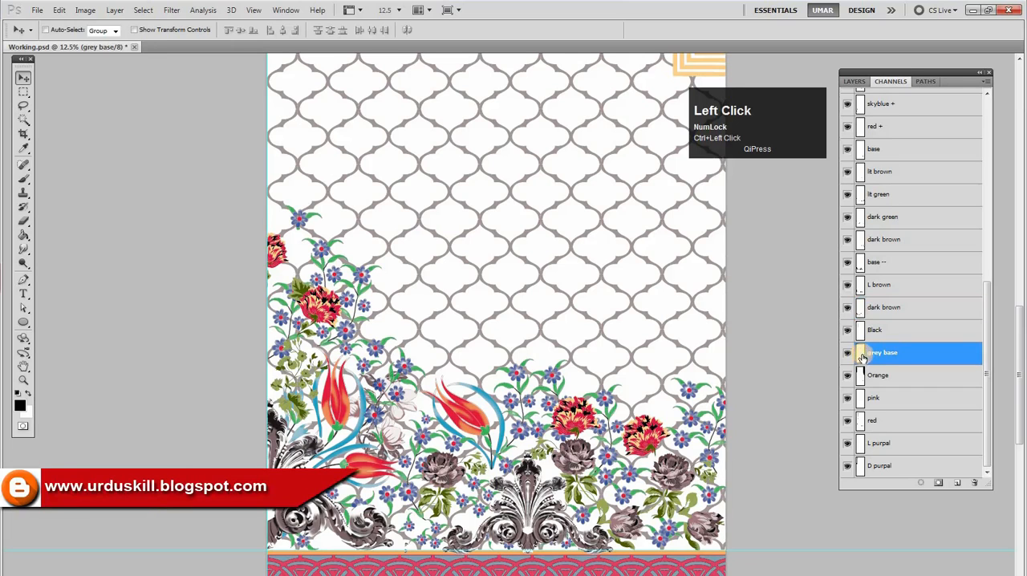
{"action": "left_click", "coordinate": [599, 390], "text": "alt"}
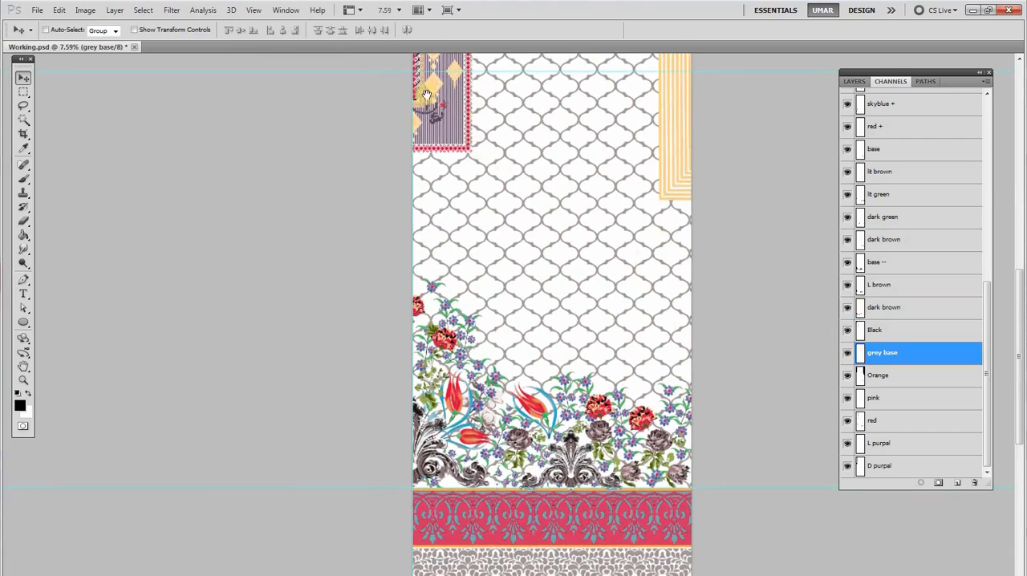
{"action": "left_click", "coordinate": [851, 357]}
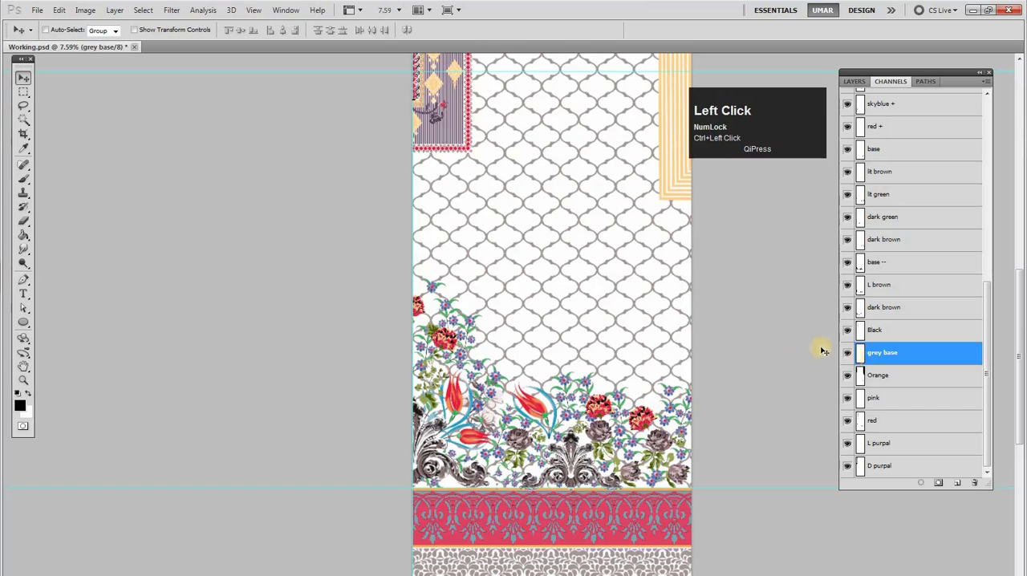
{"action": "key", "text": "ctrl+d"}
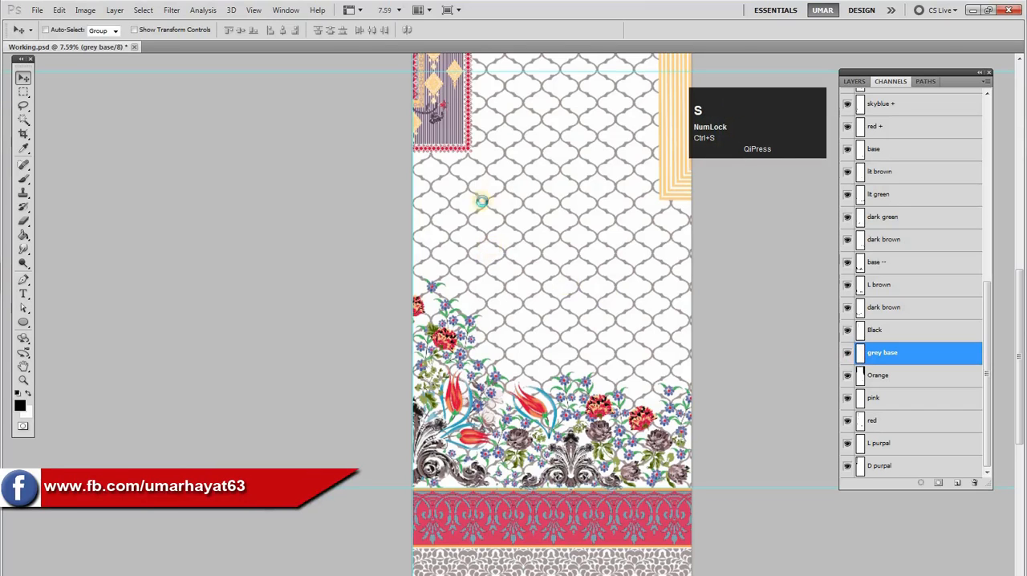
Load the grey base channel as a selection and inspect the lower border of the design
{"action": "left_click_drag", "start_coordinate": [406, 87], "coordinate": [408, 170]}
{"action": "left_click_drag", "start_coordinate": [592, 555], "coordinate": [881, 353]}
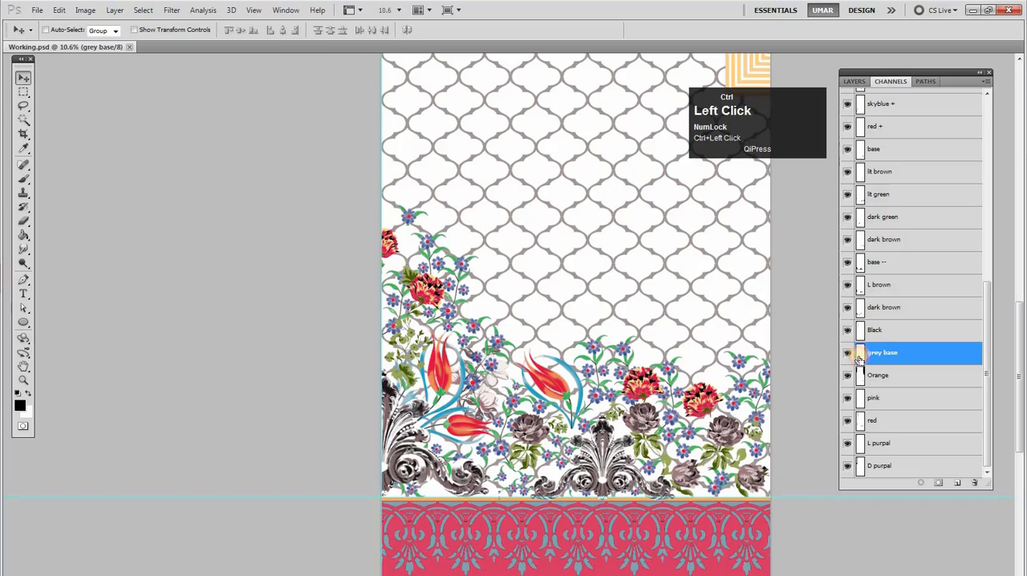
{"action": "left_click", "coordinate": [653, 402], "text": "alt"}
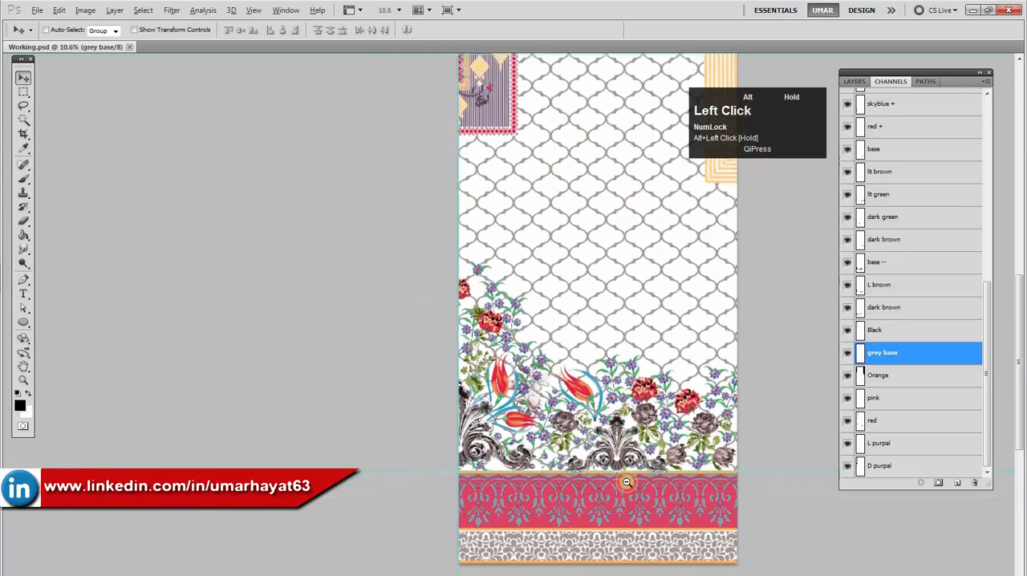
Toggle the visibility of the grey, brown pati, red pati, outline black and sky blue channels to compare which parts each covers
{"action": "left_click_drag", "start_coordinate": [982, 365], "coordinate": [997, 159]}
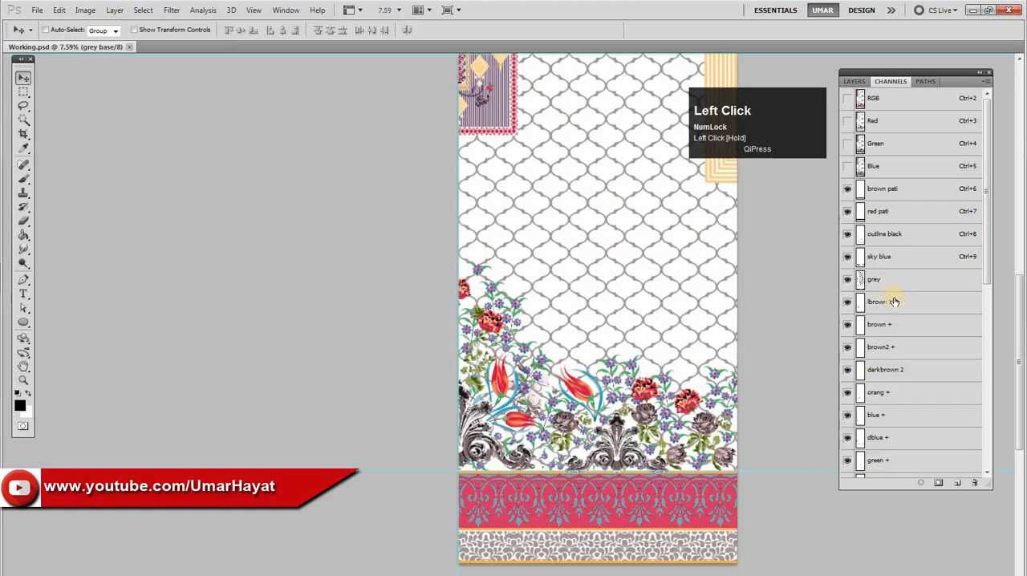
{"action": "left_click", "coordinate": [849, 286]}
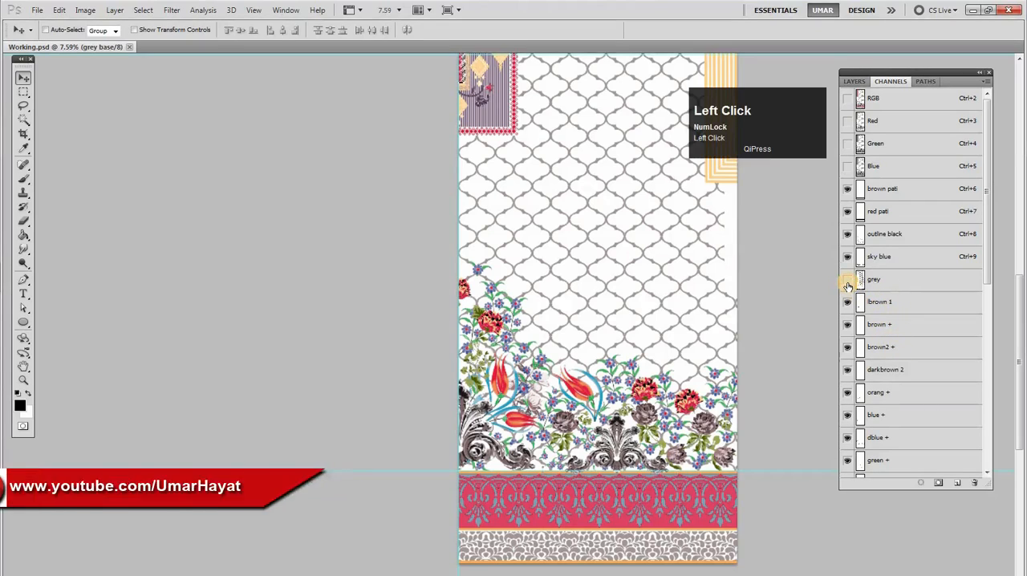
{"action": "left_click", "coordinate": [848, 281]}
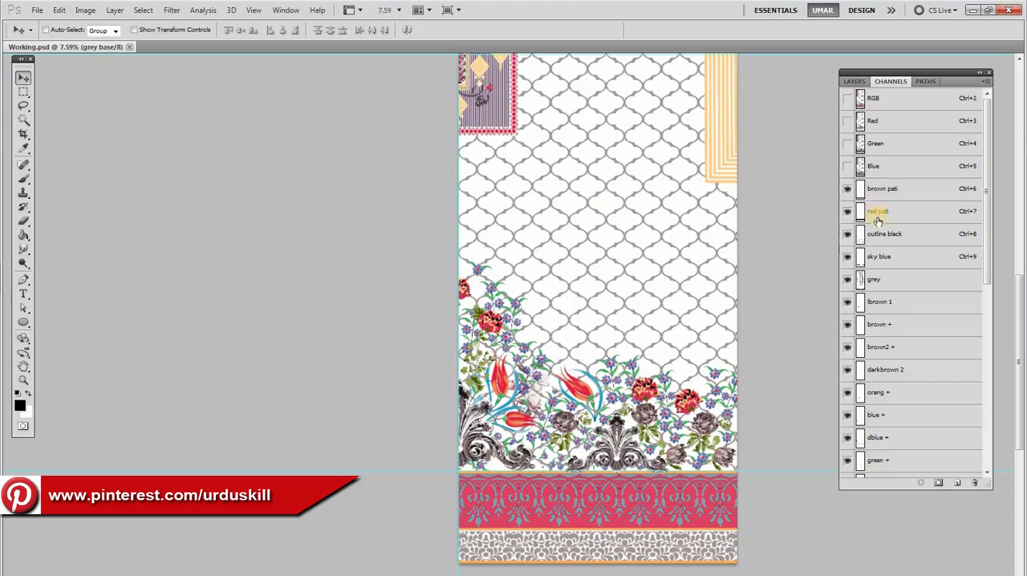
{"action": "left_click", "coordinate": [848, 190]}
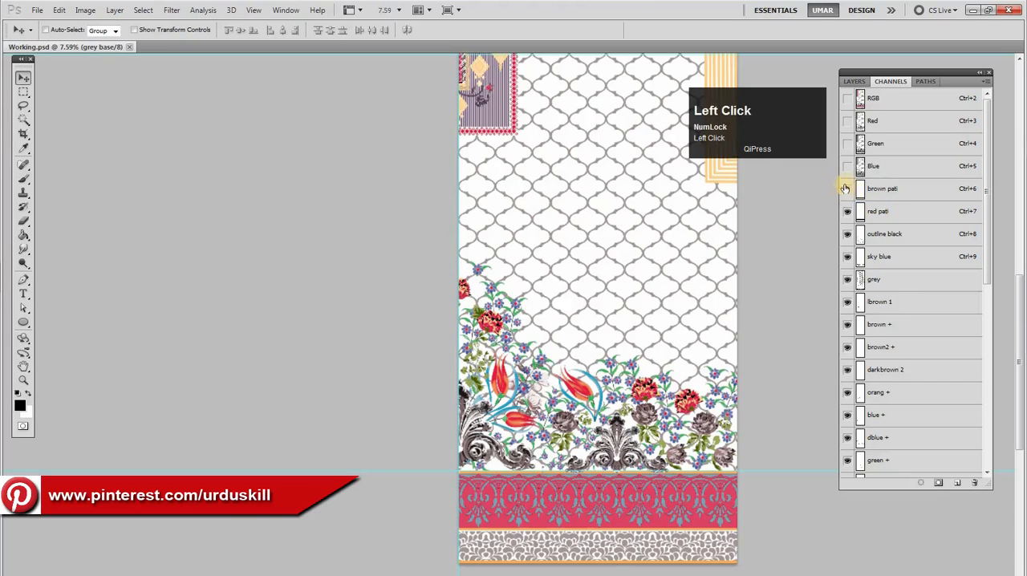
{"action": "left_click", "coordinate": [847, 192]}
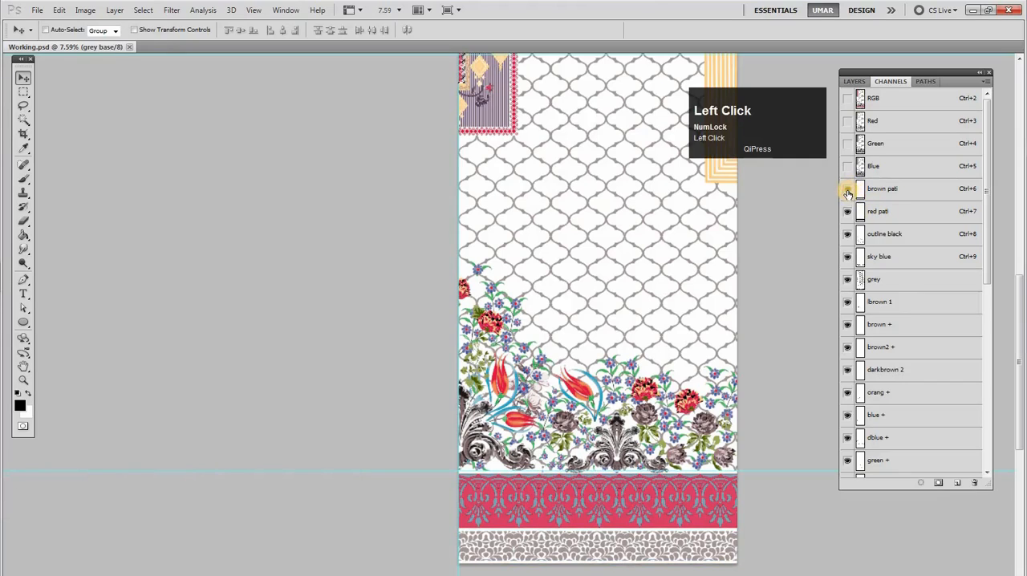
{"action": "left_click", "coordinate": [845, 215]}
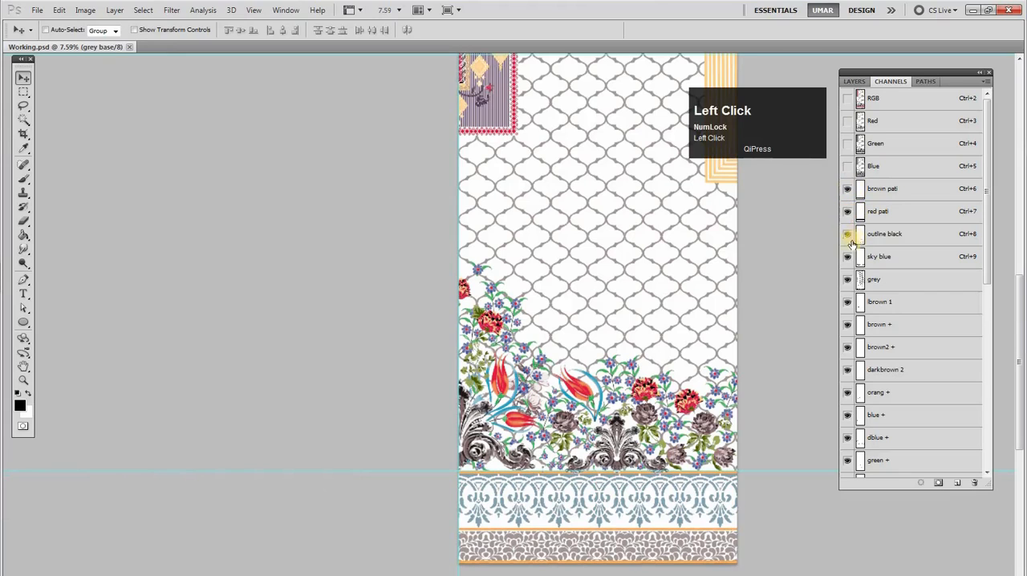
{"action": "left_click", "coordinate": [846, 236]}
{"action": "left_click", "coordinate": [848, 235]}
{"action": "left_click_drag", "start_coordinate": [847, 237], "coordinate": [847, 253]}
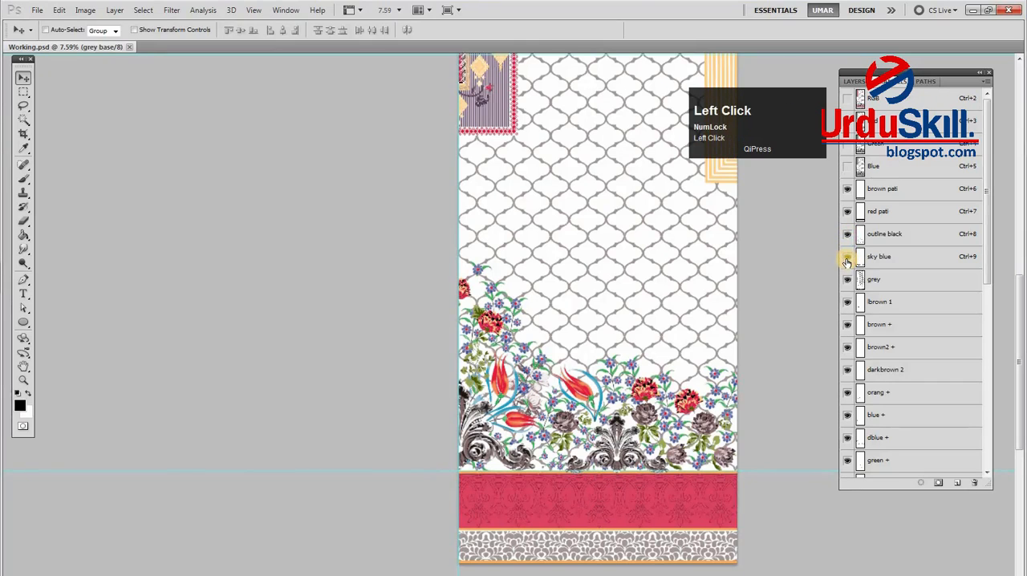
{"action": "left_click", "coordinate": [847, 257]}
Fill the loaded grey base selection into the sky blue channel and delete the grey base channel
{"action": "left_click", "coordinate": [879, 259]}
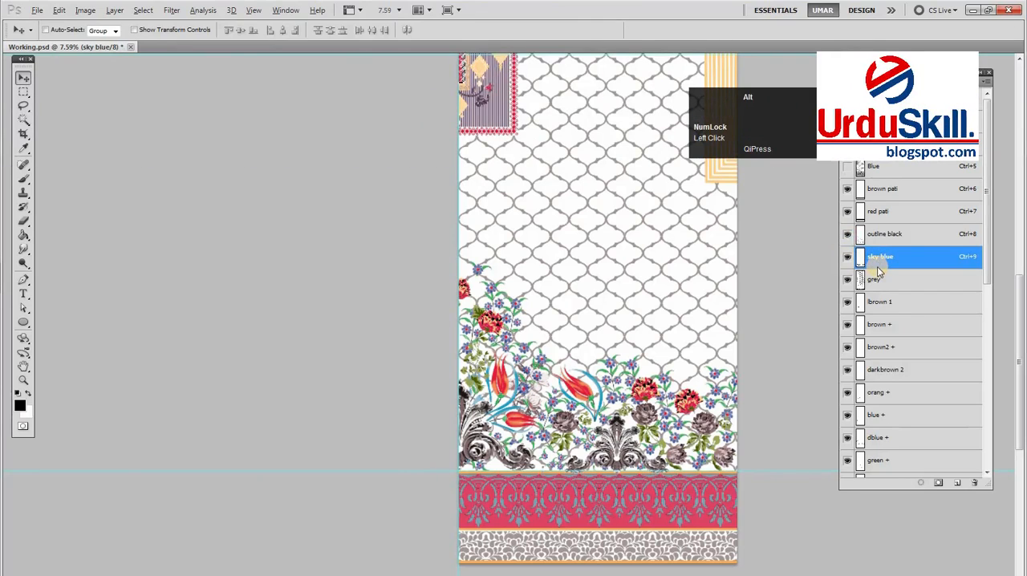
{"action": "left_click_drag", "start_coordinate": [986, 259], "coordinate": [943, 399]}
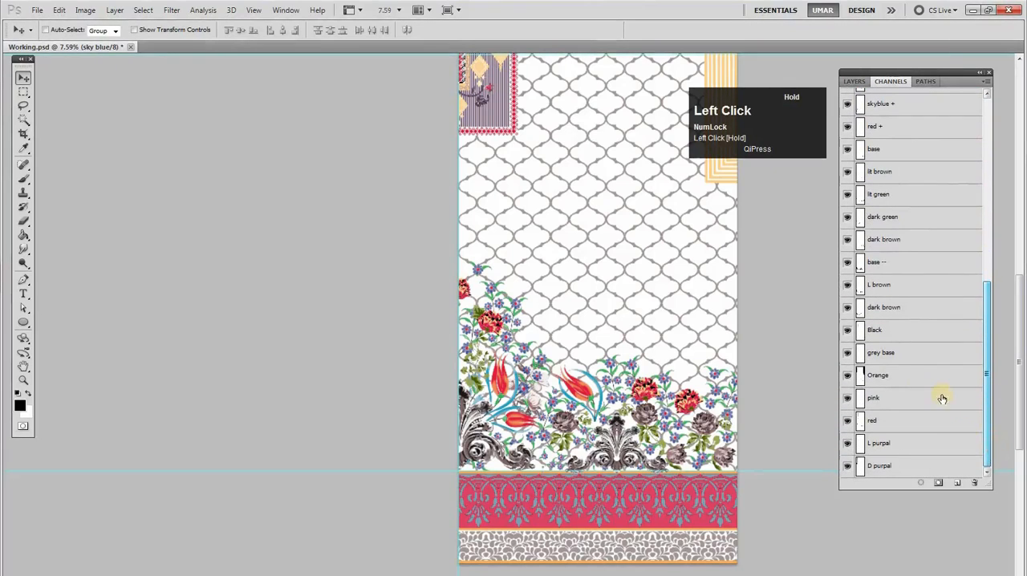
{"action": "left_click", "coordinate": [886, 356]}
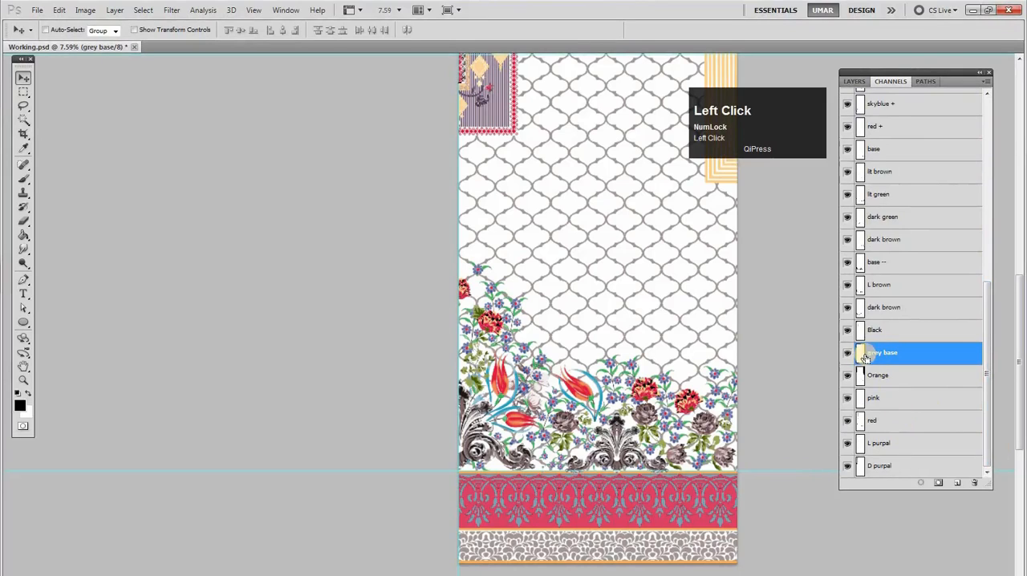
{"action": "left_click_drag", "start_coordinate": [893, 359], "coordinate": [974, 482]}
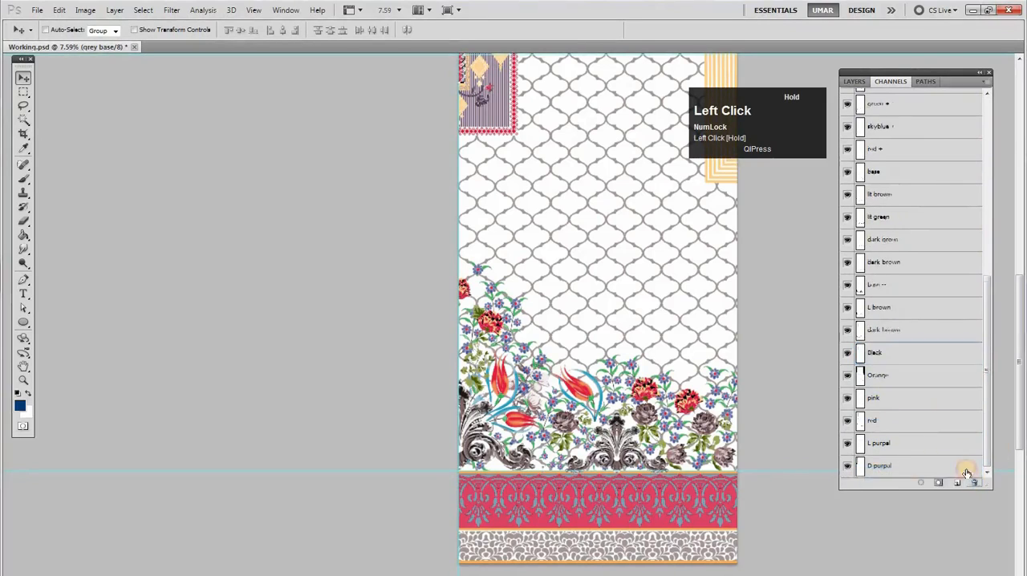
Make the Black channel active, clear the selection, and save the document
{"action": "left_click", "coordinate": [896, 353]}
{"action": "key", "text": "ctrl+d"}
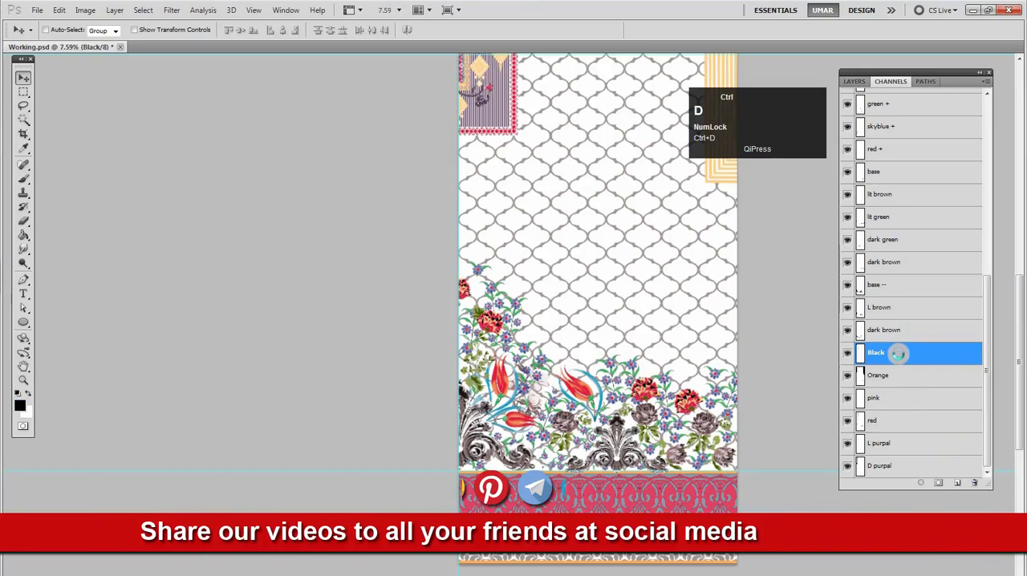
{"action": "key", "text": "ctrl+s"}
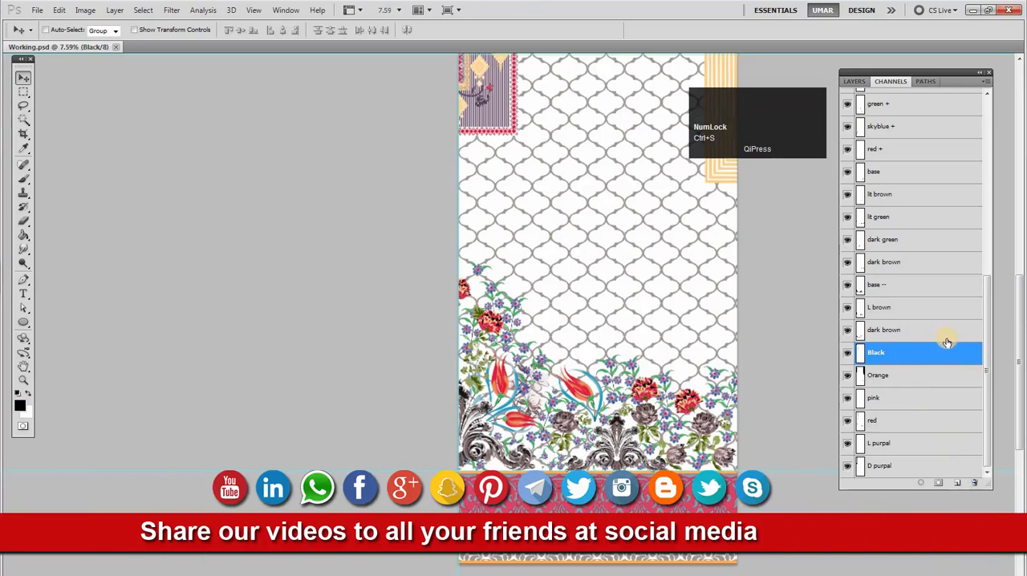
Merge the dark brown channel below L brown into Black, delete that dark brown channel, and clear the selection
{"action": "left_click", "coordinate": [852, 331]}
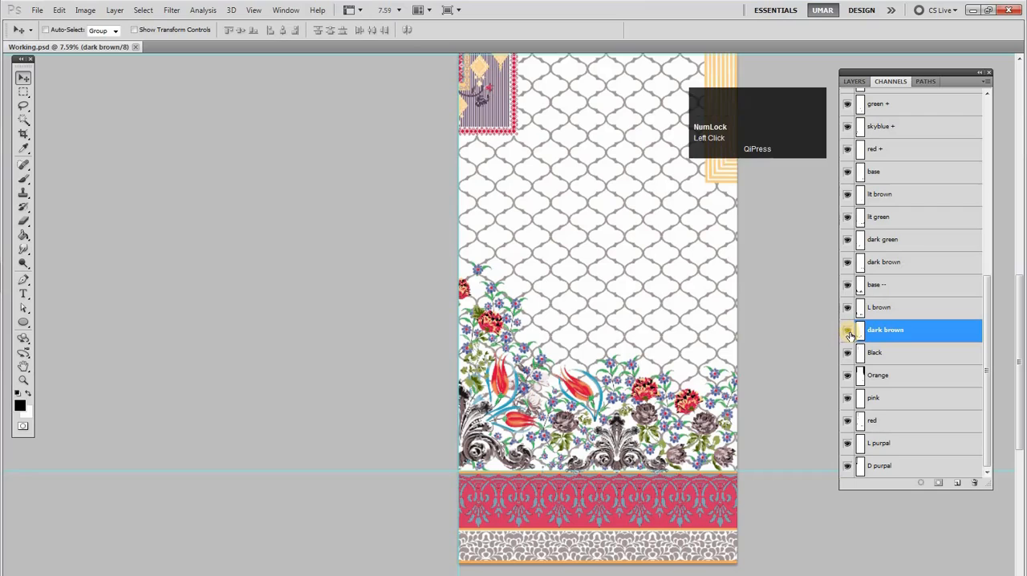
{"action": "left_click", "coordinate": [862, 335], "text": "ctrl"}
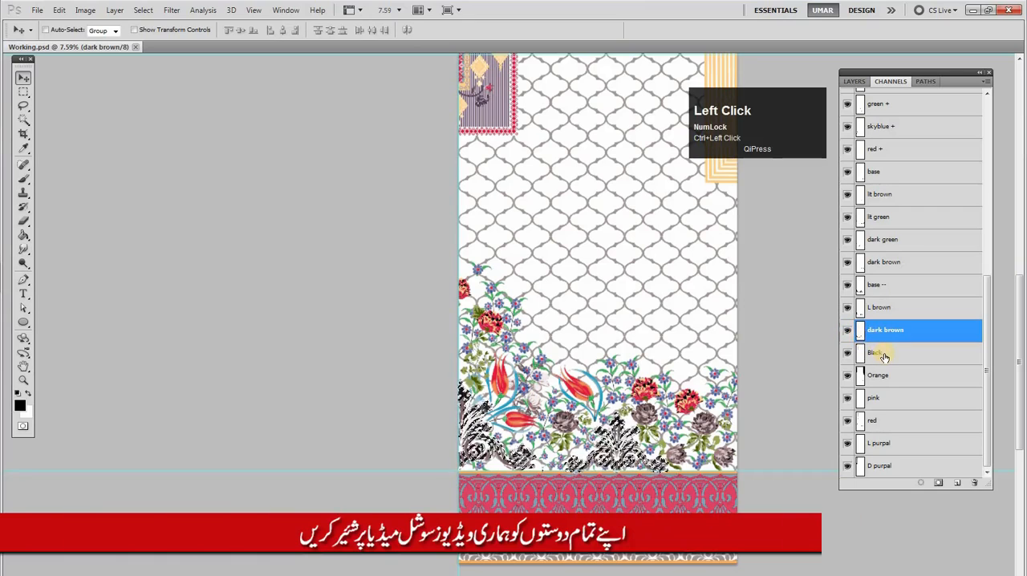
{"action": "left_click", "coordinate": [885, 354]}
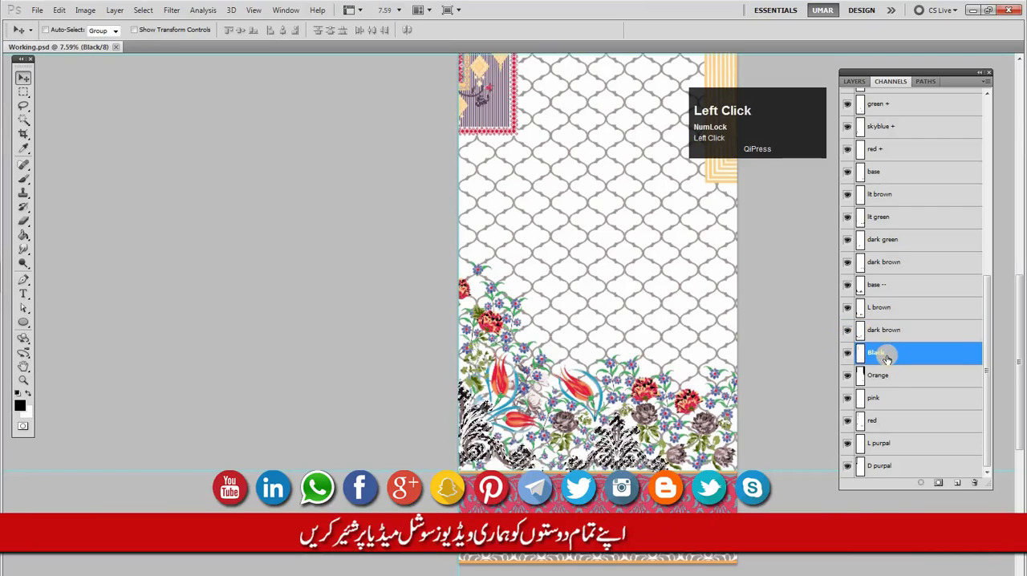
{"action": "left_click_drag", "start_coordinate": [885, 340], "coordinate": [977, 482]}
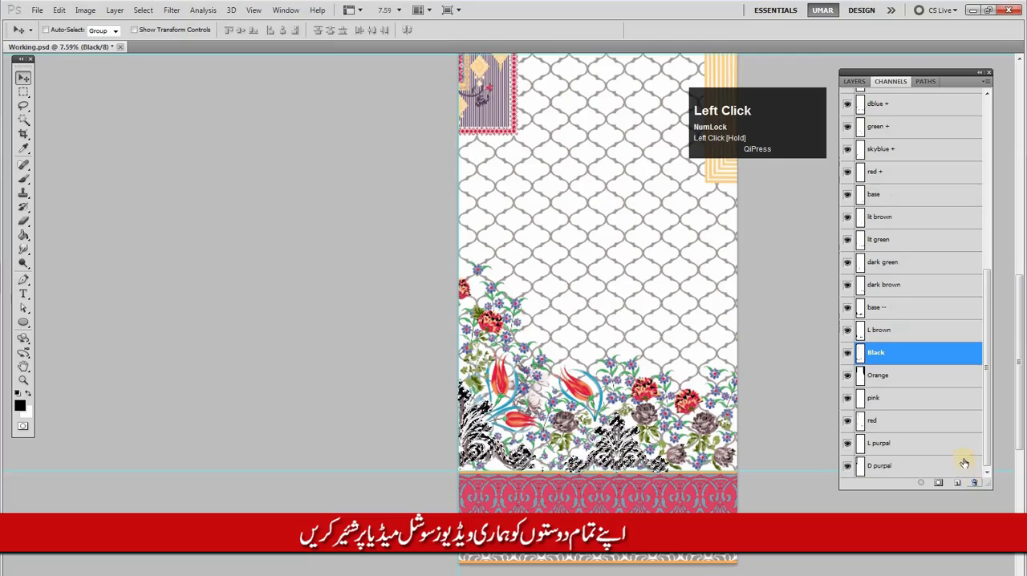
{"action": "key", "text": "ctrl+d"}
Toggle the visibility of the L brown and base -- channels to check which ornament parts they cover
{"action": "left_click", "coordinate": [881, 330]}
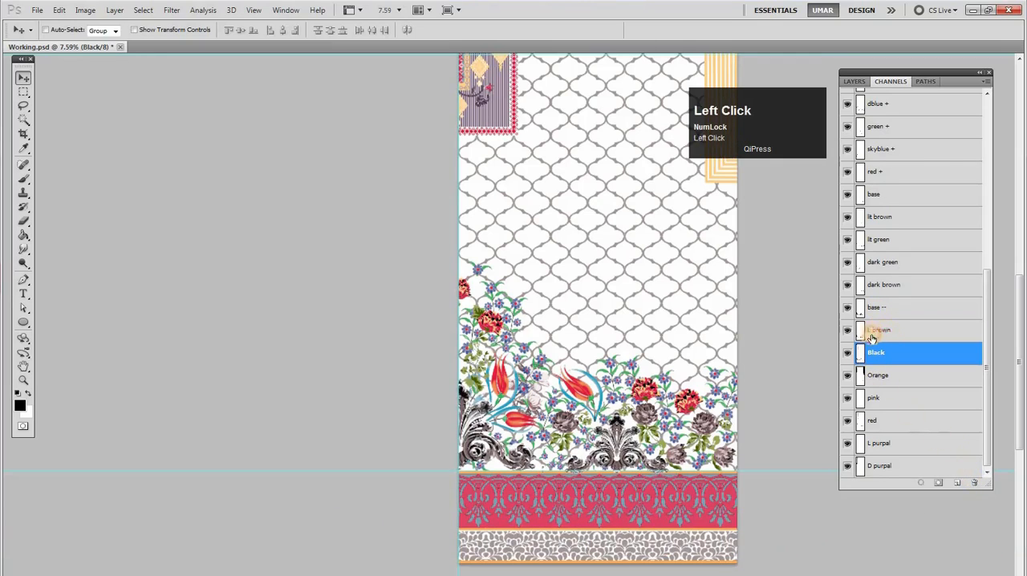
{"action": "left_click", "coordinate": [851, 336]}
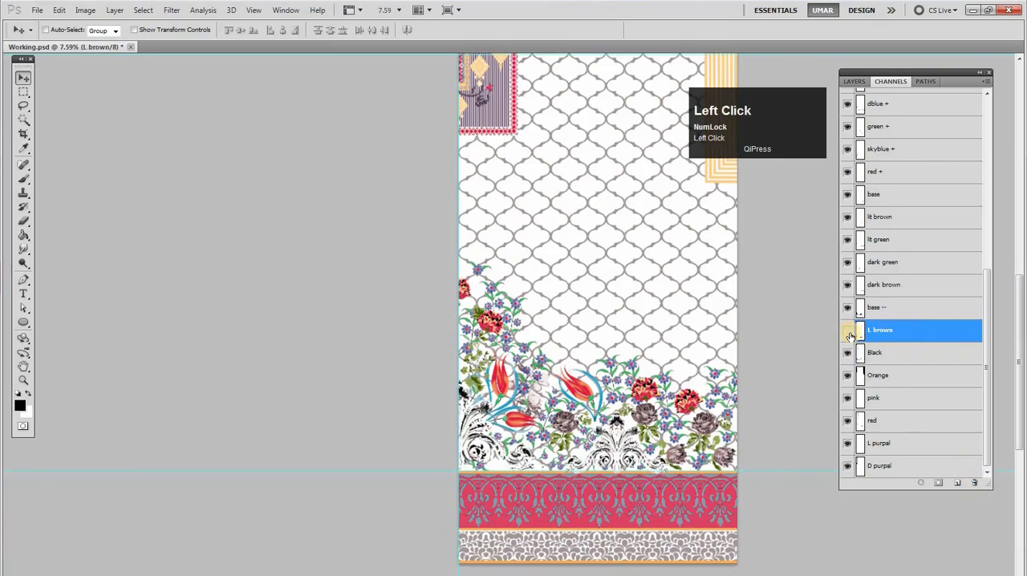
{"action": "left_click", "coordinate": [847, 310]}
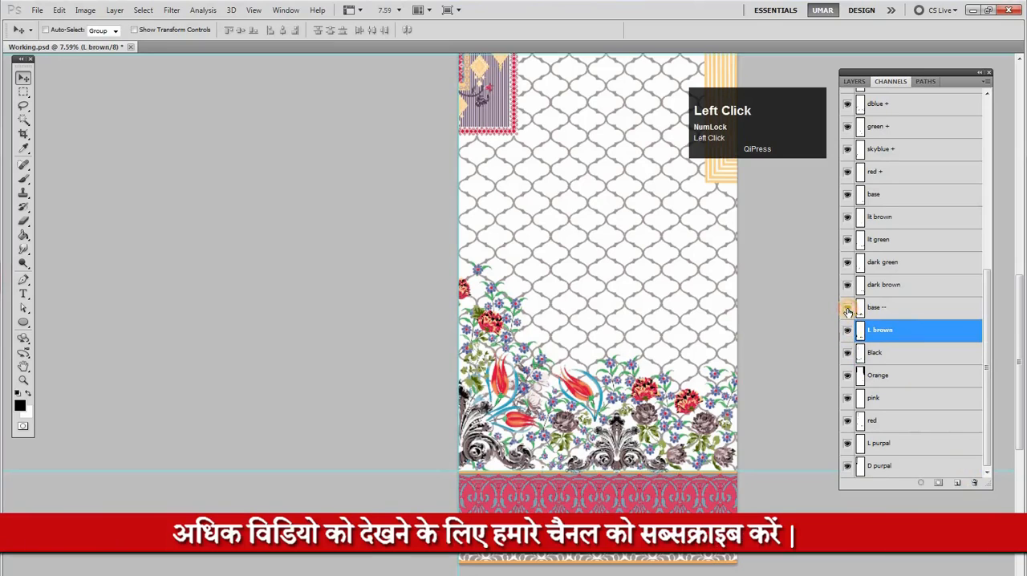
Rename the base -- spot channel as Ofwht
{"action": "double_click", "coordinate": [861, 310]}
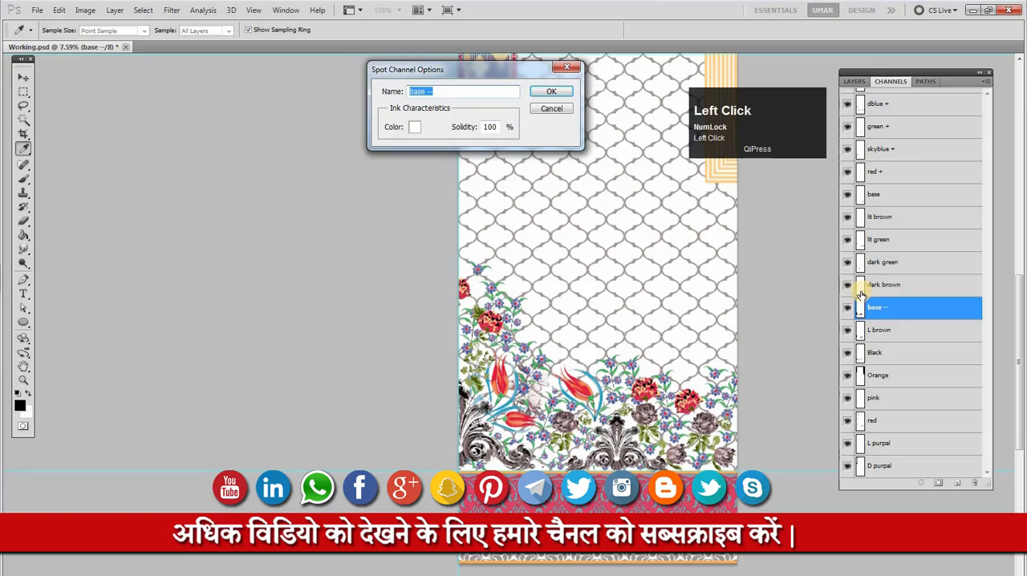
{"action": "type", "text": "Ofwht"}
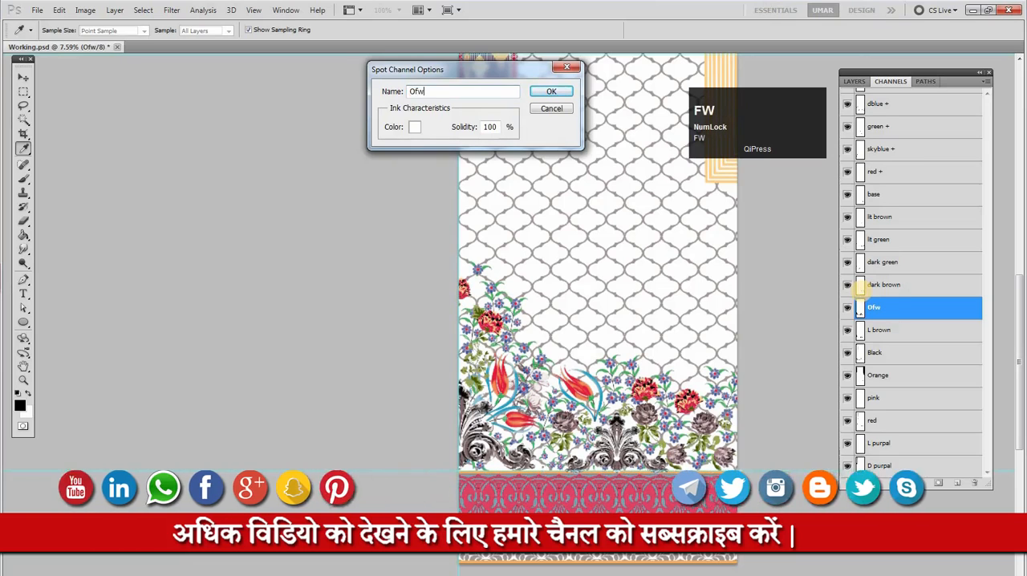
{"action": "left_click", "coordinate": [550, 93]}
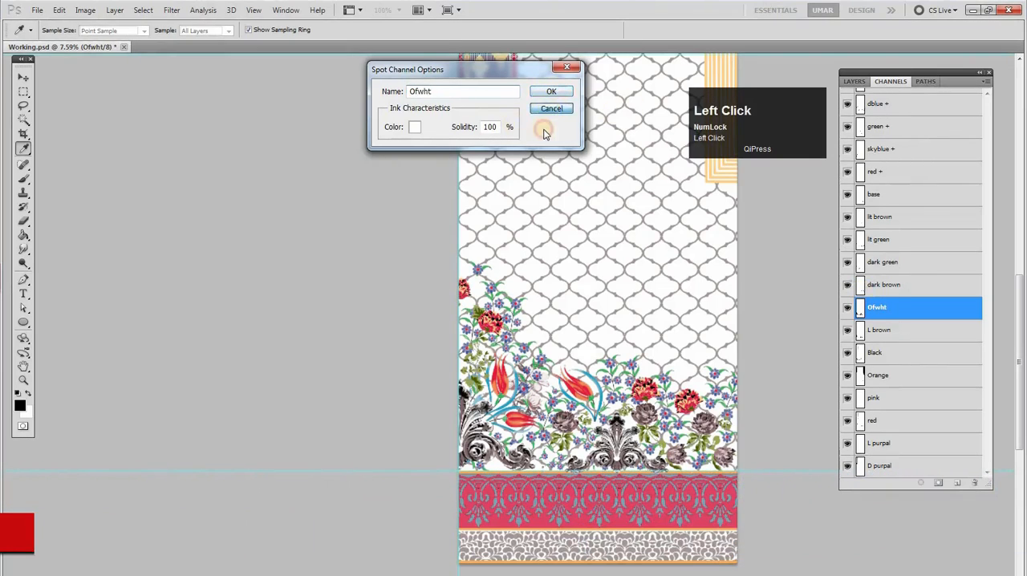
Undo the rename to Ofwht, and delete that base -- channel after checking its ink color
{"action": "double_click", "coordinate": [860, 316]}
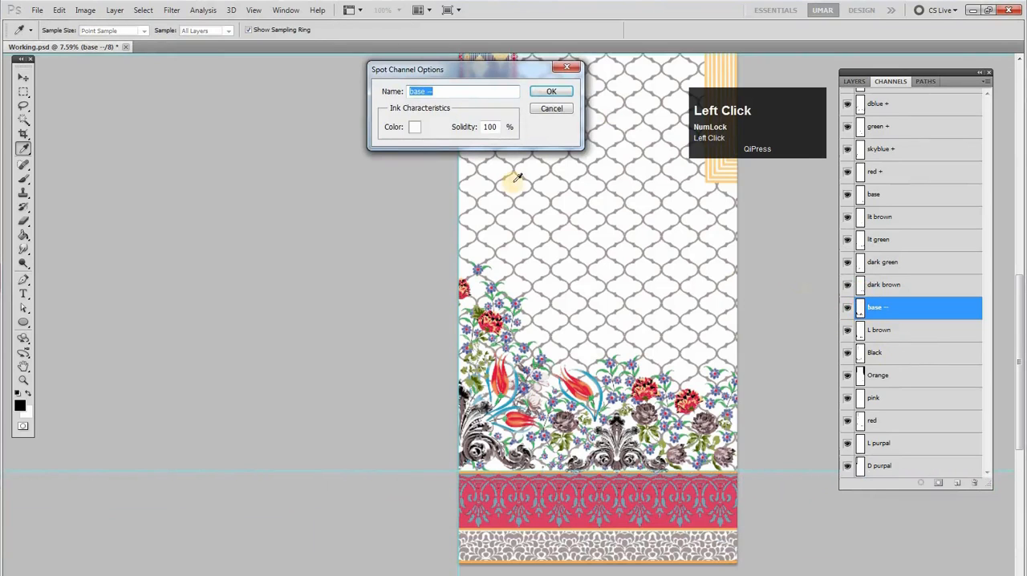
{"action": "left_click", "coordinate": [414, 127]}
{"action": "key", "text": "Escape"}
{"action": "key", "text": "Escape"}
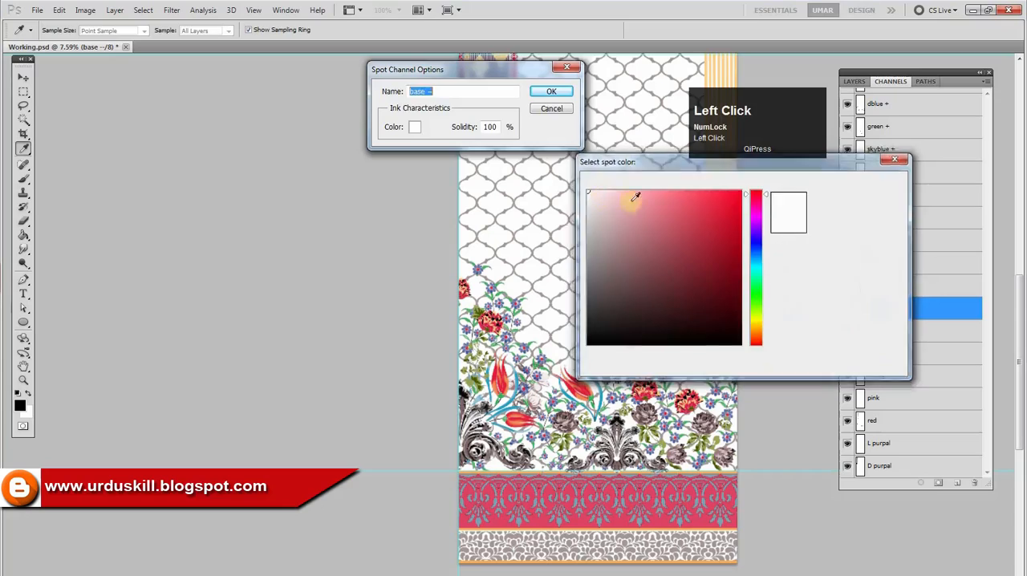
{"action": "left_click", "coordinate": [848, 309]}
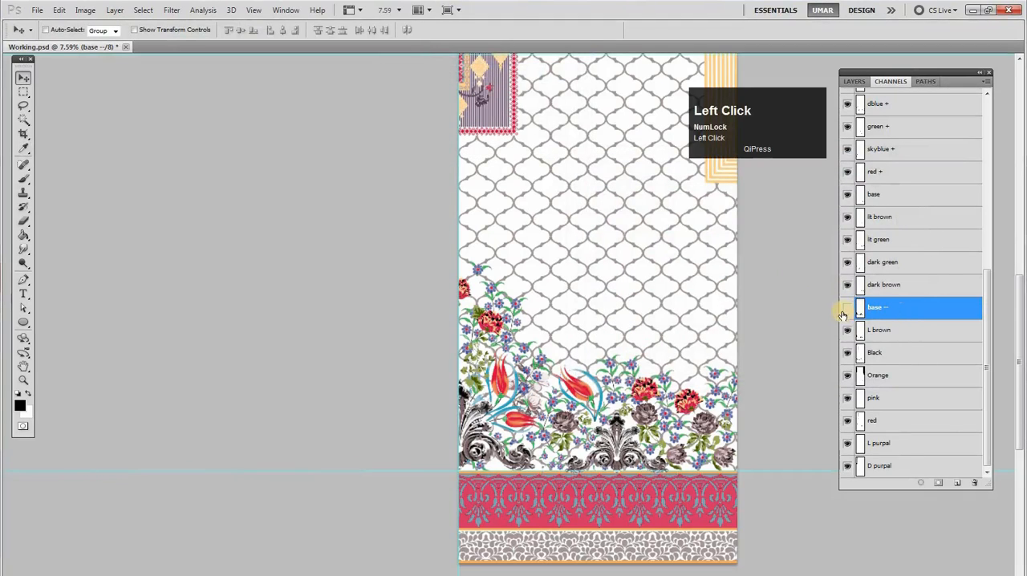
{"action": "left_click_drag", "start_coordinate": [887, 321], "coordinate": [969, 483]}
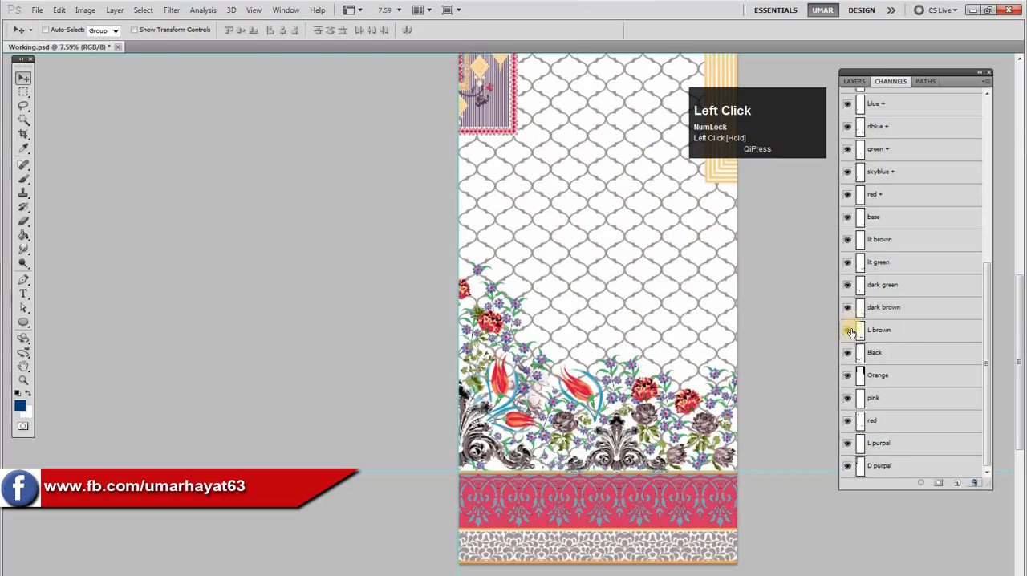
Toggle the visibility of the Black and L brown channels to check which ornament parts each covers
{"action": "left_click", "coordinate": [848, 353]}
{"action": "left_click", "coordinate": [848, 330]}
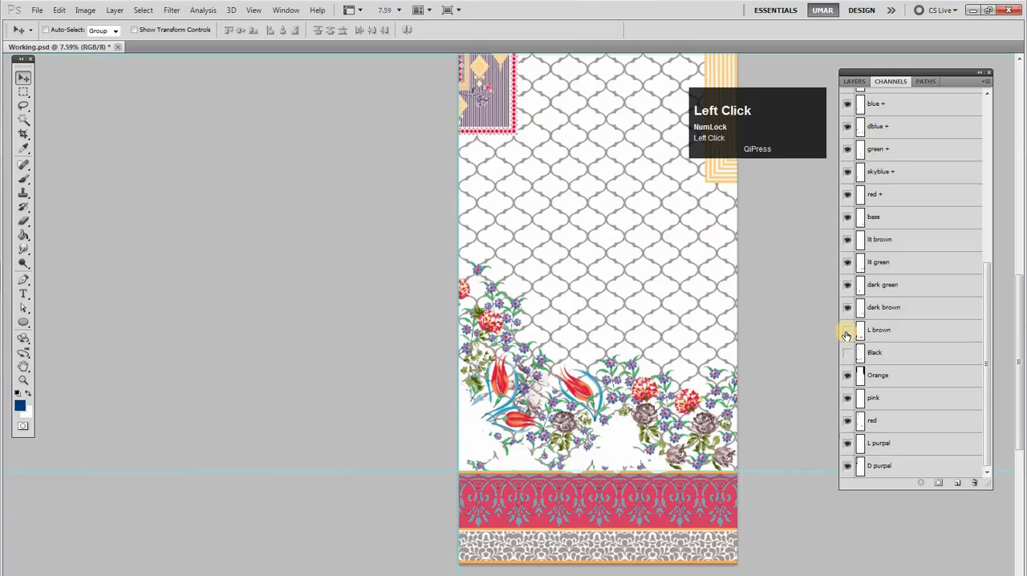
{"action": "left_click", "coordinate": [846, 353]}
Merge the L brown channel into dark brown and delete the L brown channel
{"action": "left_click", "coordinate": [882, 306]}
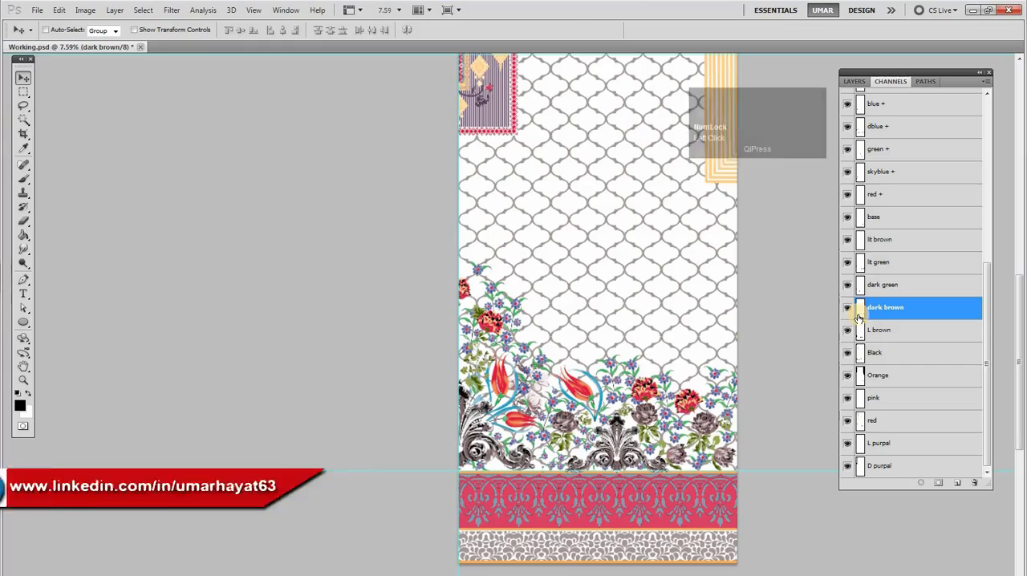
{"action": "left_click", "coordinate": [859, 316], "text": "ctrl"}
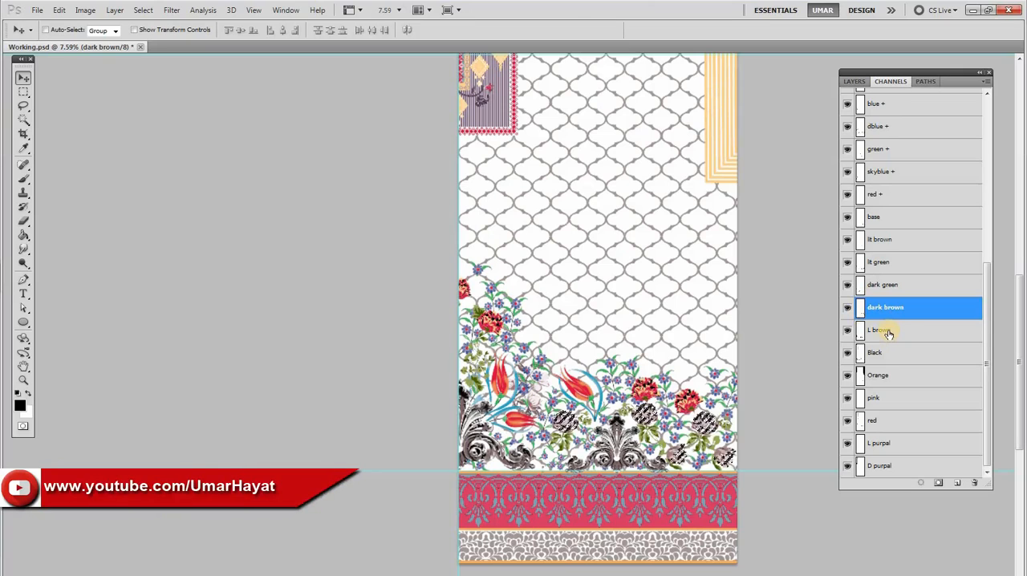
{"action": "left_click", "coordinate": [889, 333]}
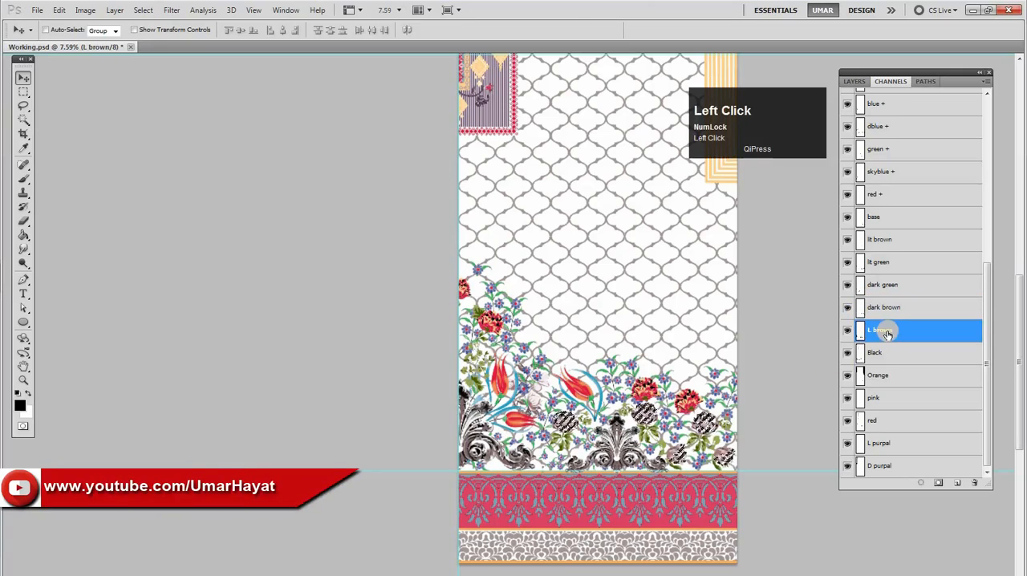
{"action": "left_click", "coordinate": [853, 335]}
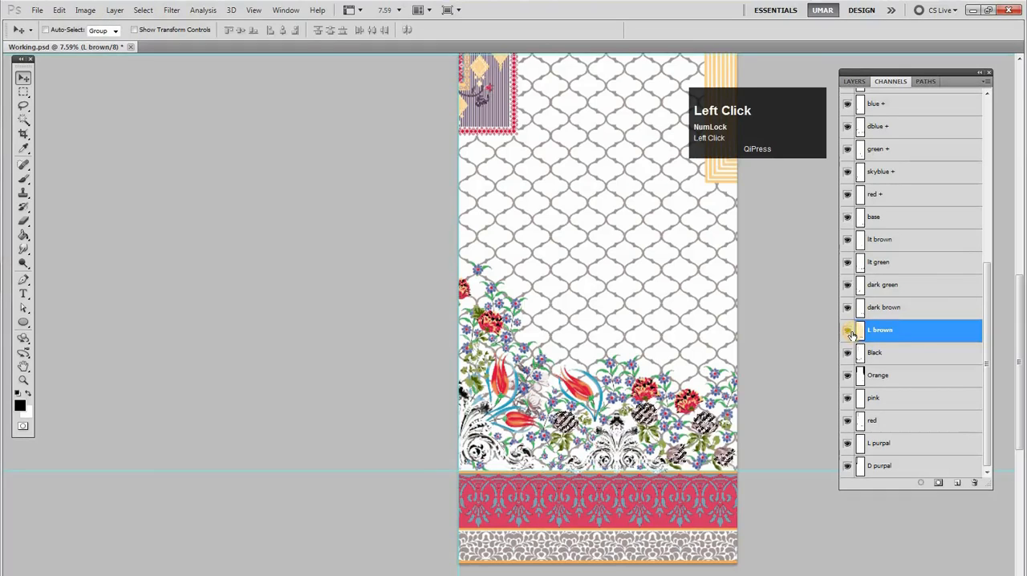
{"action": "left_click", "coordinate": [876, 309]}
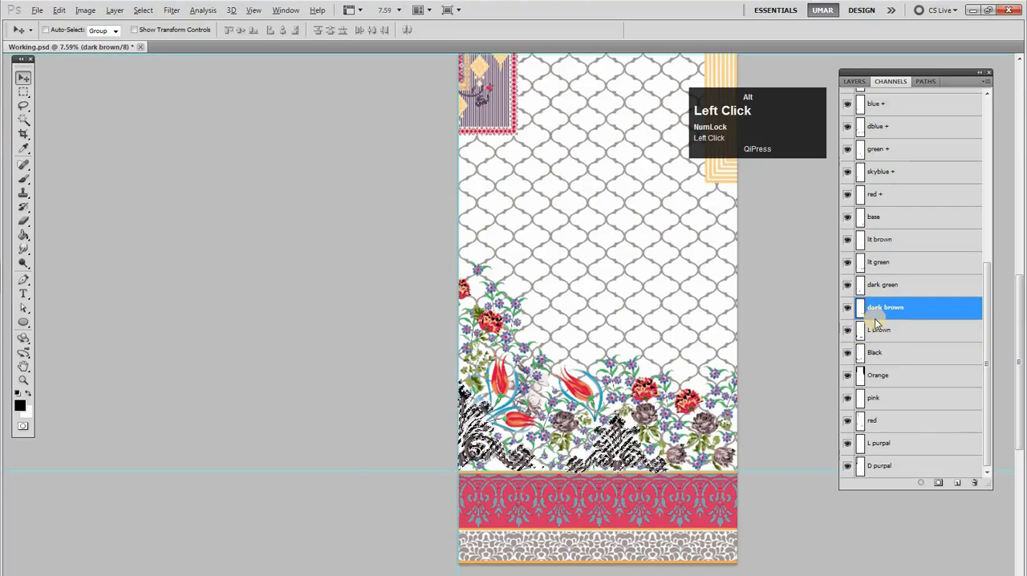
{"action": "left_click_drag", "start_coordinate": [877, 329], "coordinate": [966, 479]}
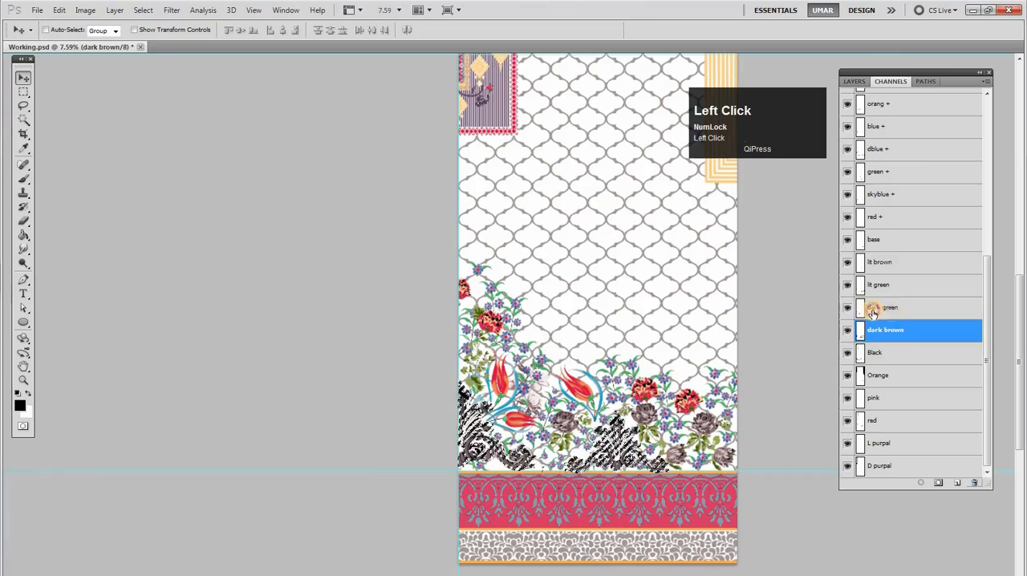
Load the dark green and lit green channels as selections to check which leaves each one covers
{"action": "left_click", "coordinate": [864, 308]}
{"action": "left_click", "coordinate": [861, 312], "text": "ctrl"}
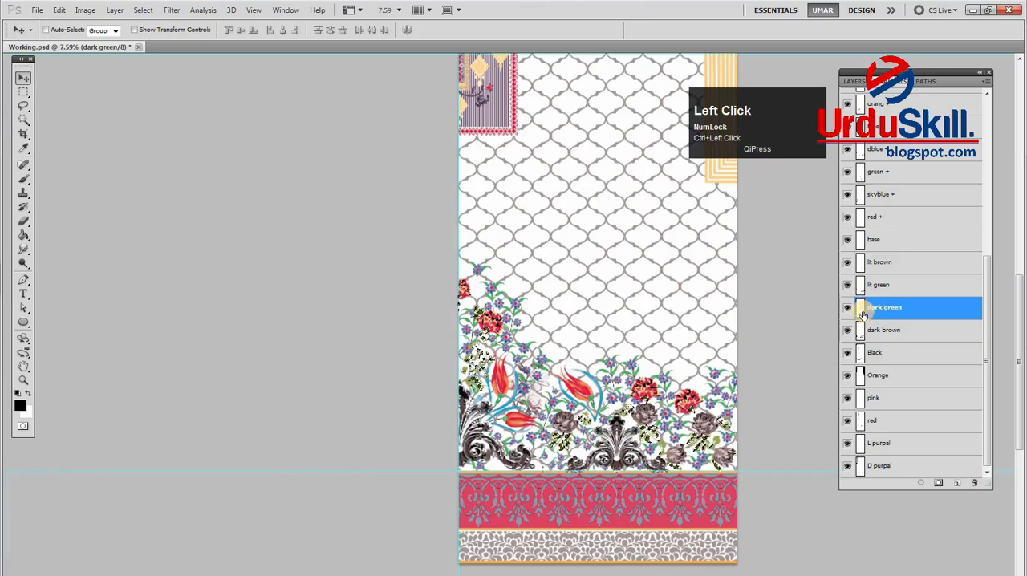
{"action": "left_click", "coordinate": [849, 312]}
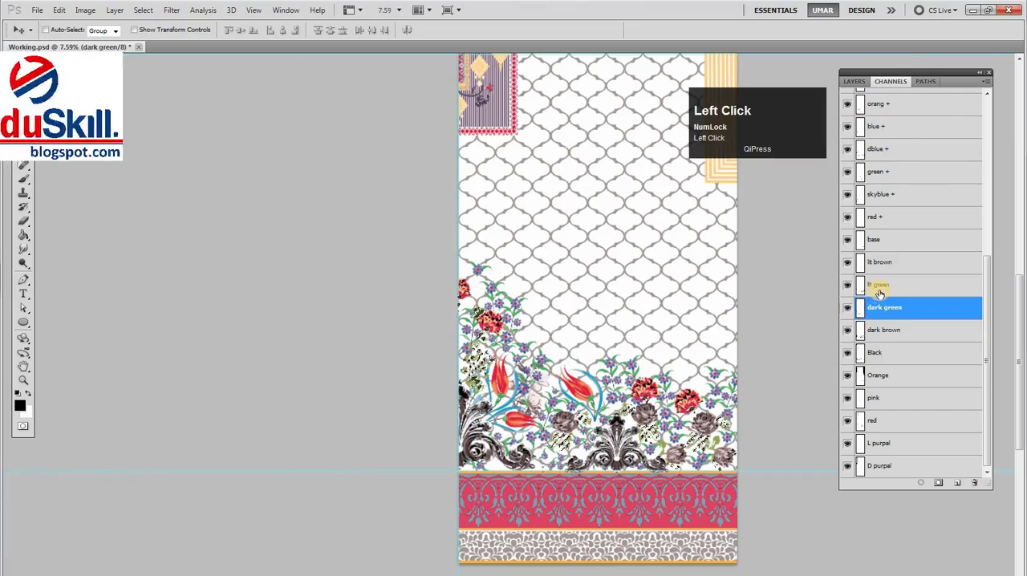
{"action": "left_click", "coordinate": [857, 289]}
{"action": "left_click", "coordinate": [860, 290], "text": "ctrl"}
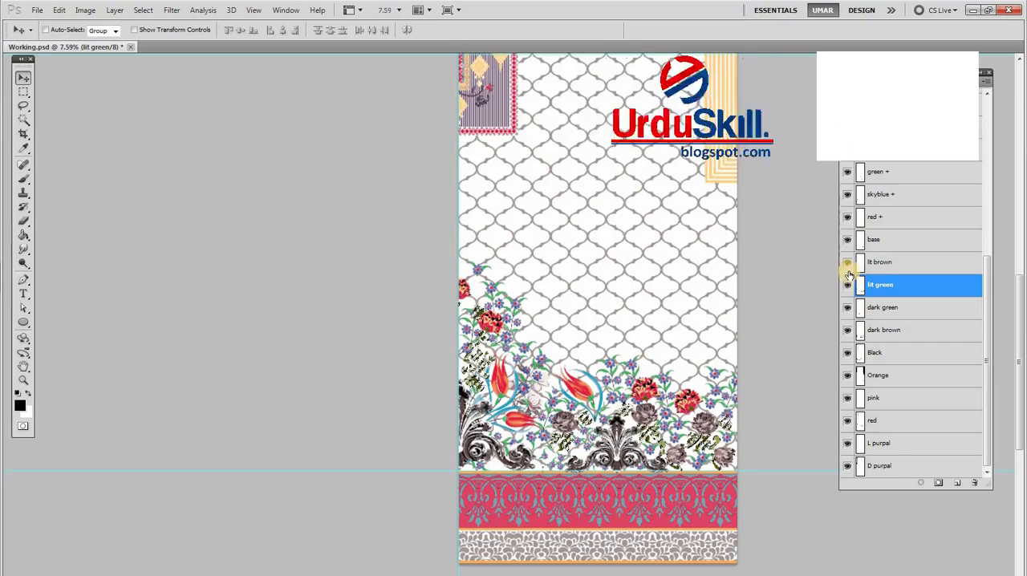
Compare the lit brown and base channels on the brown flowers using a selection and their visibility, and clear the selection
{"action": "left_click", "coordinate": [870, 265]}
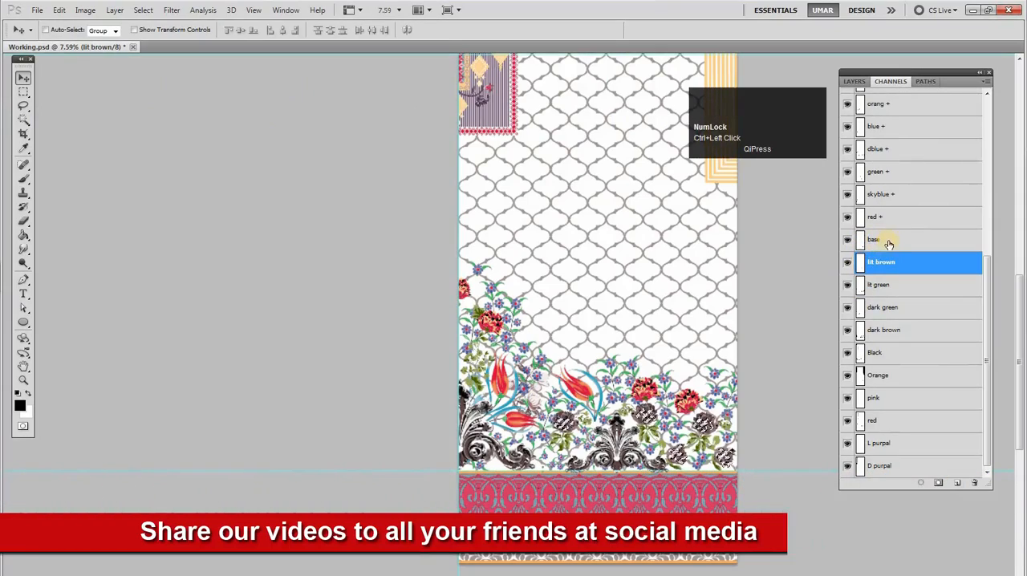
{"action": "left_click_drag", "start_coordinate": [663, 418], "coordinate": [846, 301]}
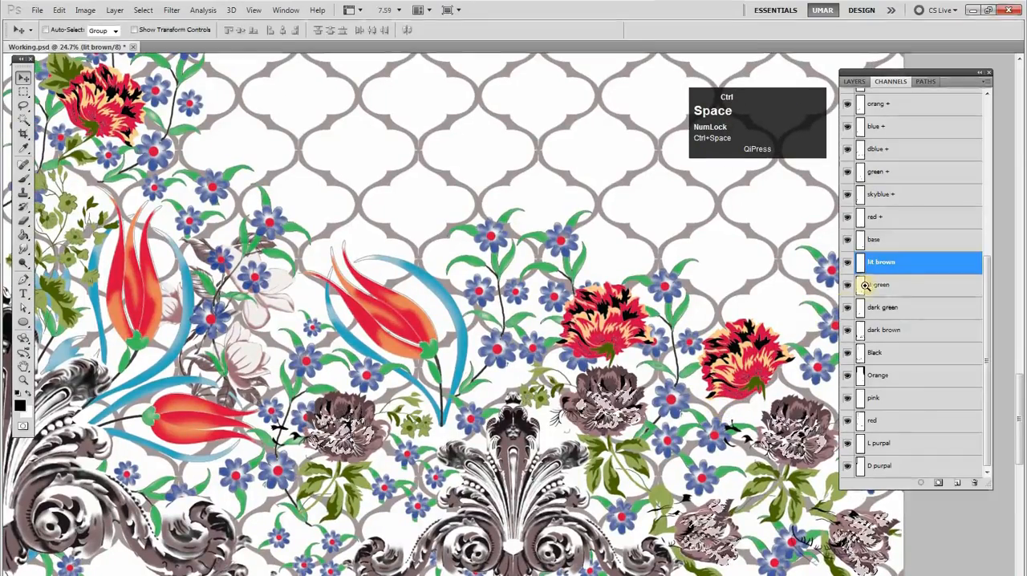
{"action": "left_click_drag", "start_coordinate": [804, 339], "coordinate": [817, 317]}
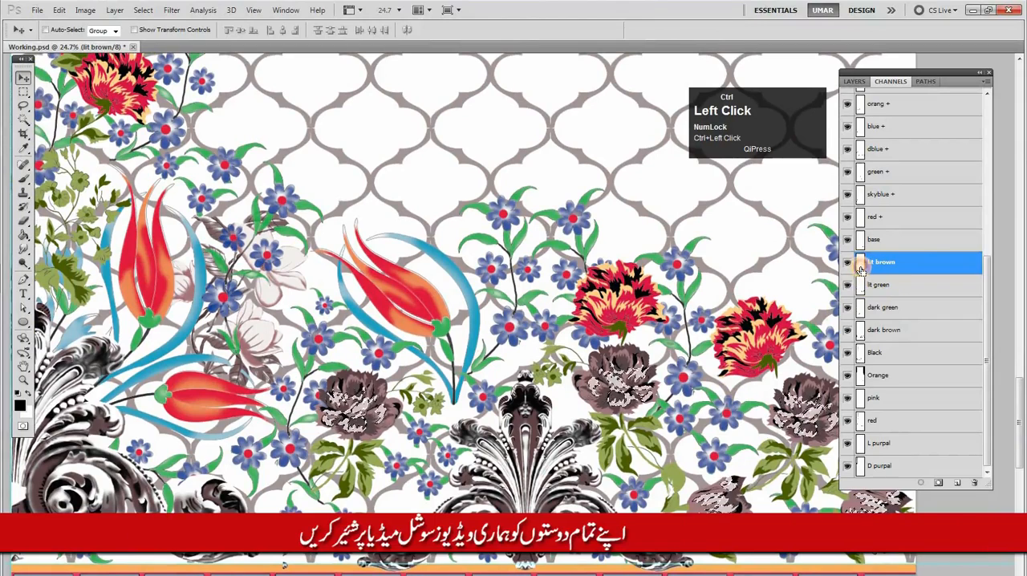
{"action": "left_click", "coordinate": [860, 271], "text": "ctrl"}
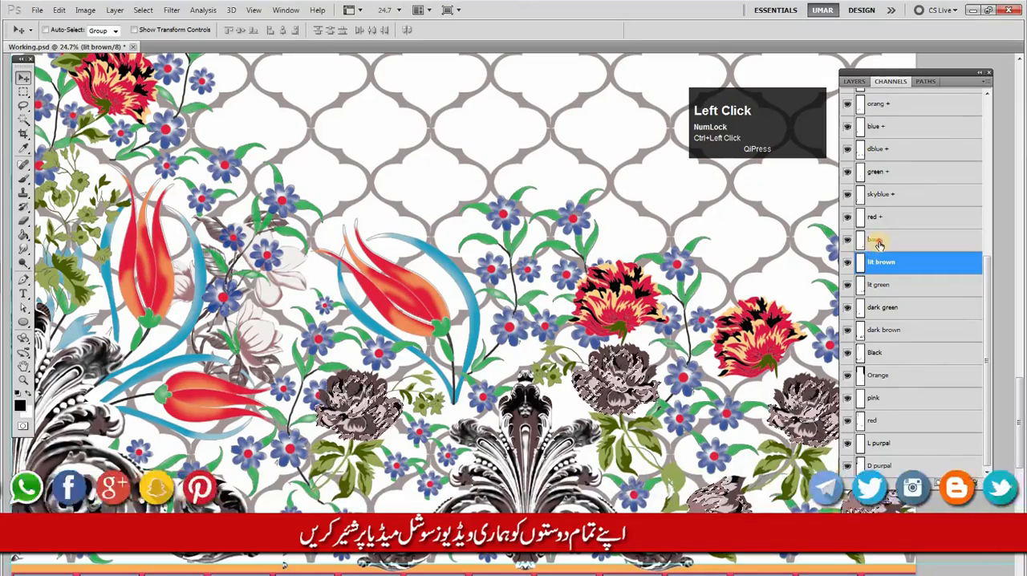
{"action": "left_click", "coordinate": [879, 243]}
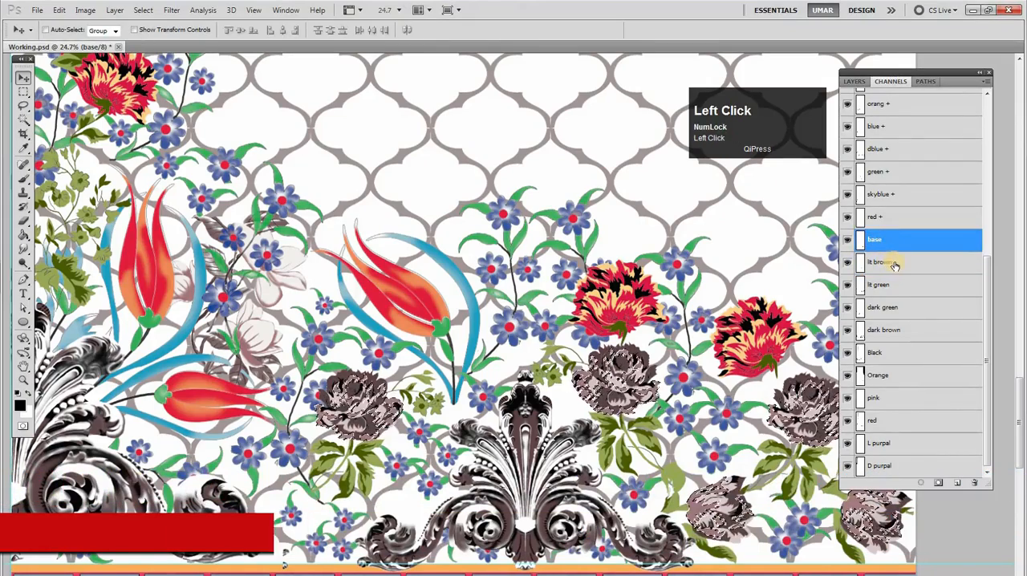
{"action": "left_click", "coordinate": [887, 261], "text": "shift"}
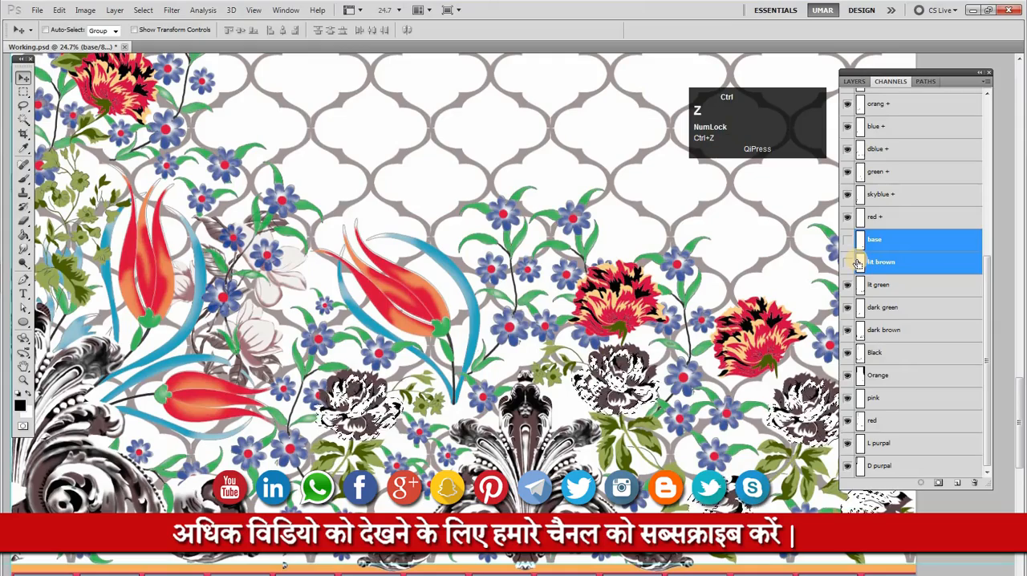
{"action": "left_click", "coordinate": [847, 261]}
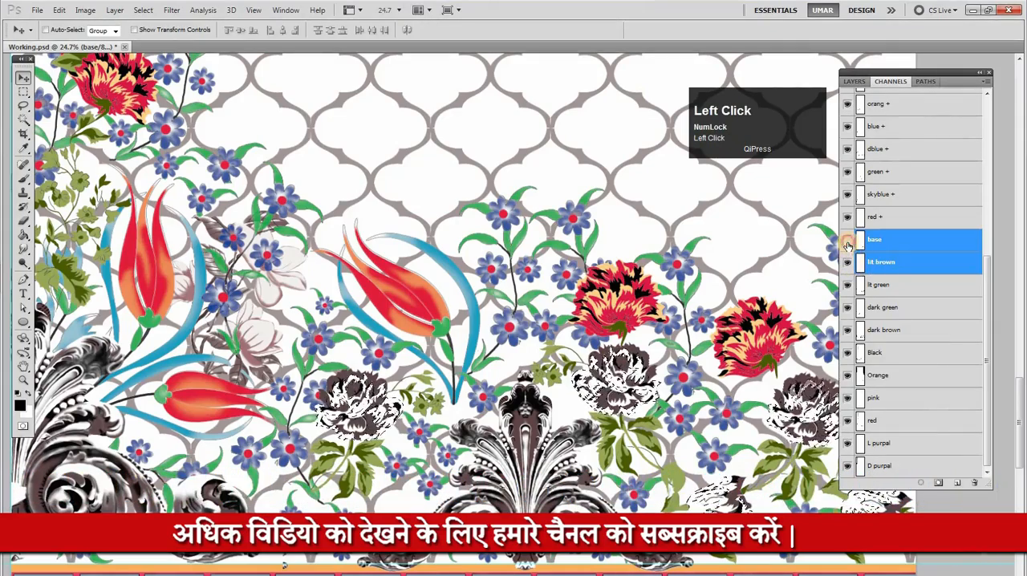
{"action": "key", "text": "ctrl+d"}
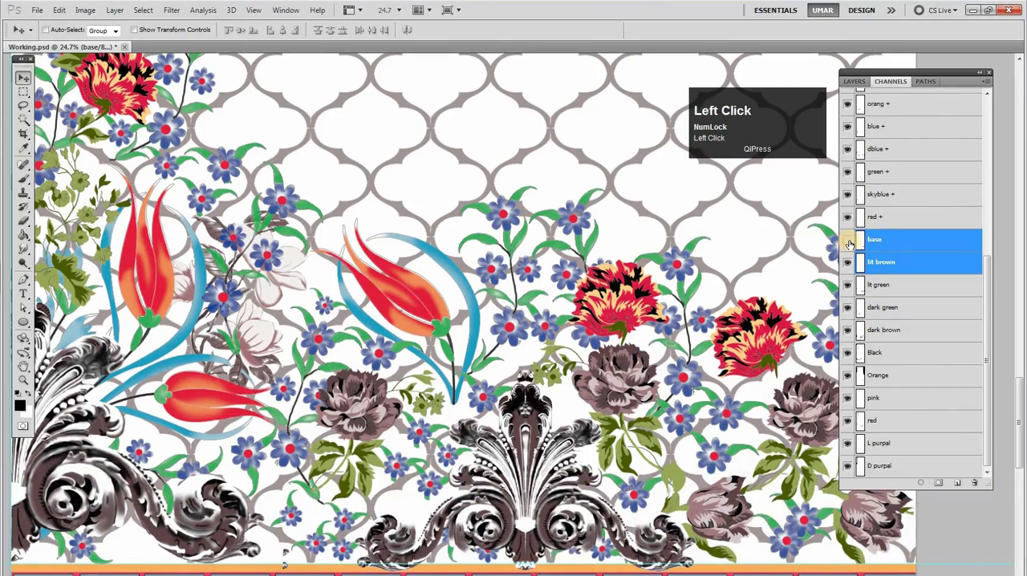
Delete the base channel and make the skyblue + channel active
{"action": "left_click", "coordinate": [887, 222]}
{"action": "left_click_drag", "start_coordinate": [882, 243], "coordinate": [974, 482]}
{"action": "left_click", "coordinate": [878, 217]}
Toggle the visibility of the skyblue + channel to check which motifs it colors
{"action": "left_click", "coordinate": [606, 258], "text": "alt"}
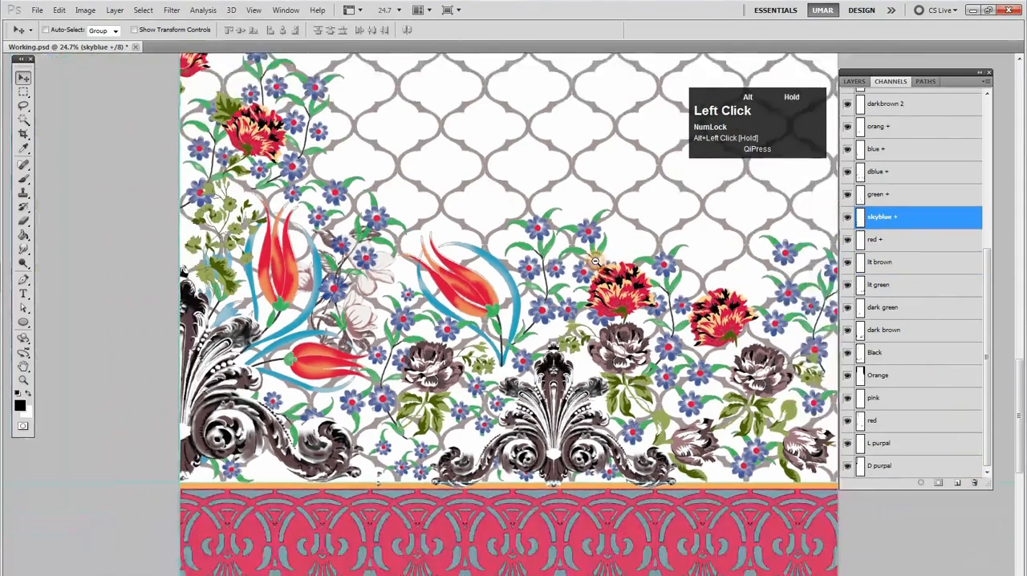
{"action": "scroll", "coordinate": [932, 249], "scroll_direction": "up", "scroll_amount": 3}
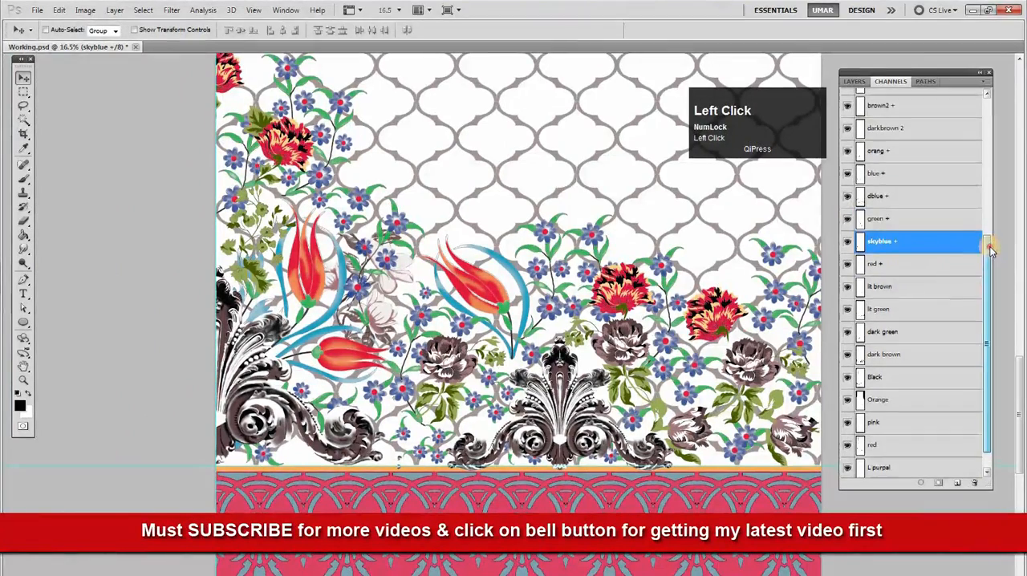
{"action": "left_click", "coordinate": [851, 283]}
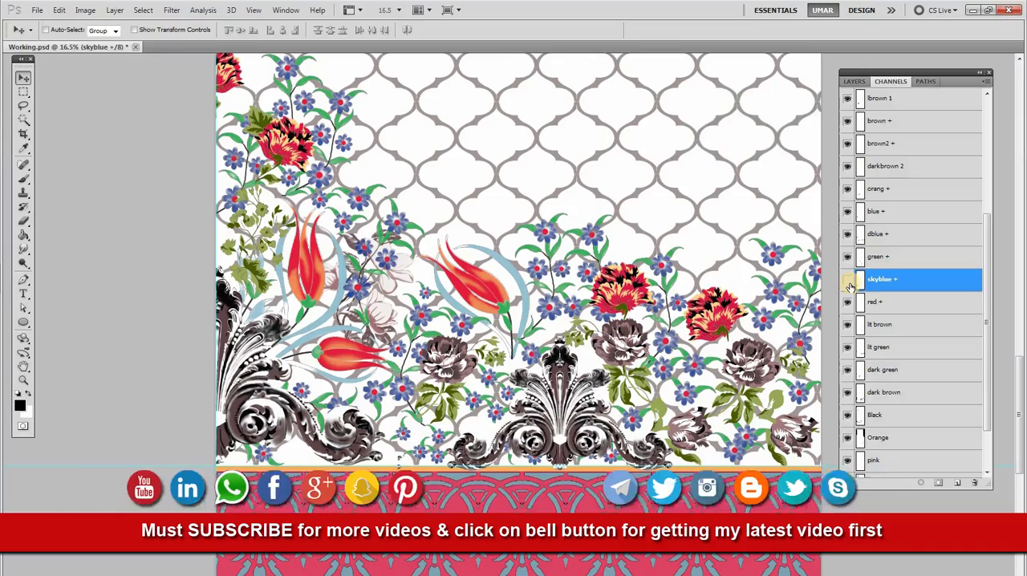
{"action": "left_click", "coordinate": [848, 284]}
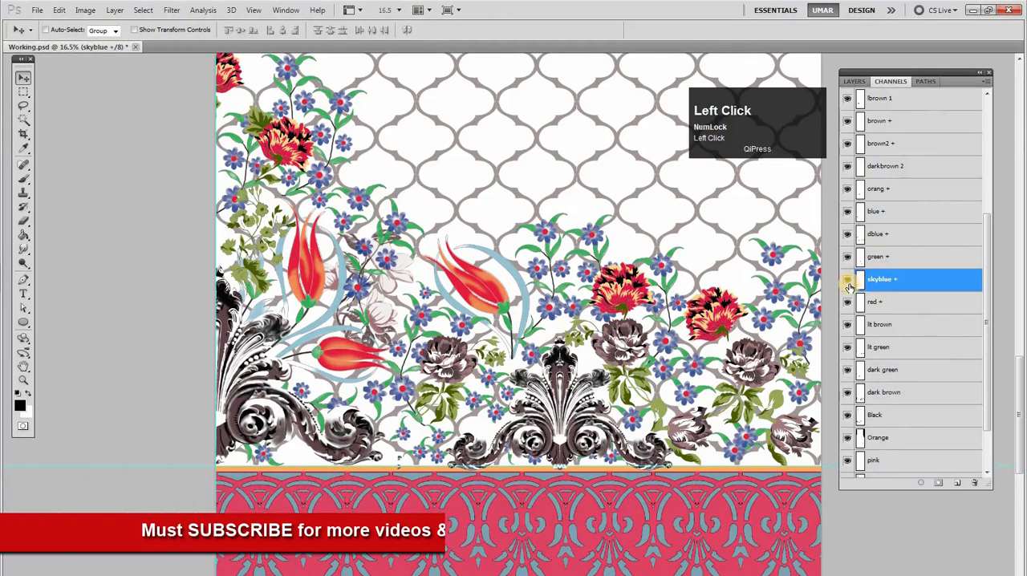
{"action": "left_click", "coordinate": [849, 284]}
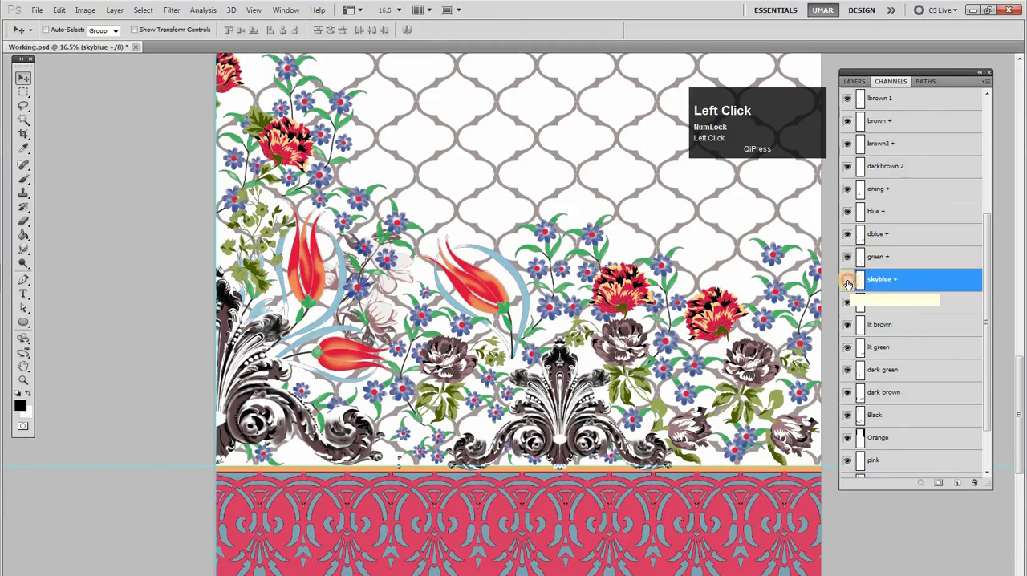
Make the D purpal channel active, check its visibility, and save the document
{"action": "left_click_drag", "start_coordinate": [988, 313], "coordinate": [989, 376]}
{"action": "left_click", "coordinate": [877, 474]}
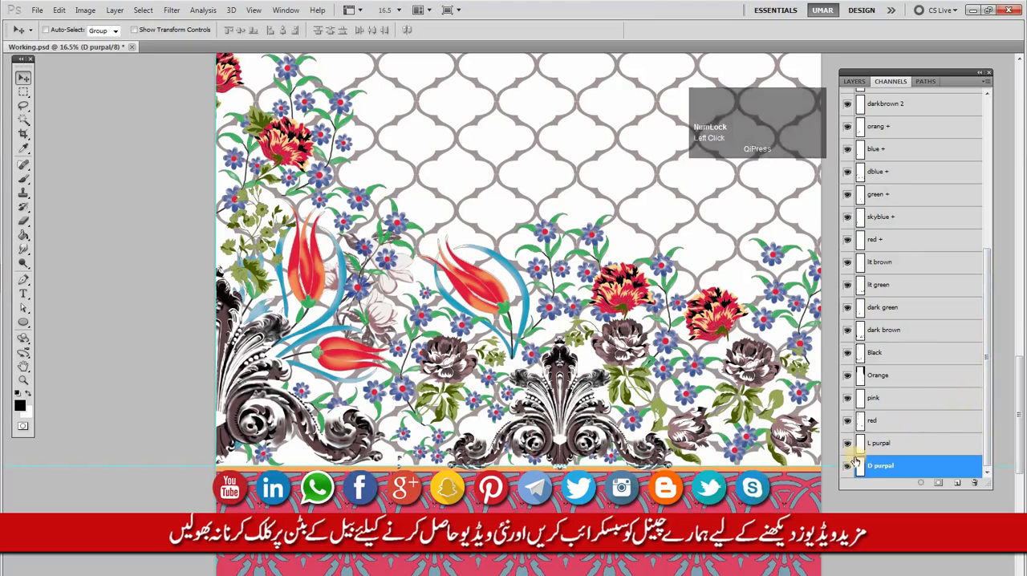
{"action": "left_click", "coordinate": [848, 467]}
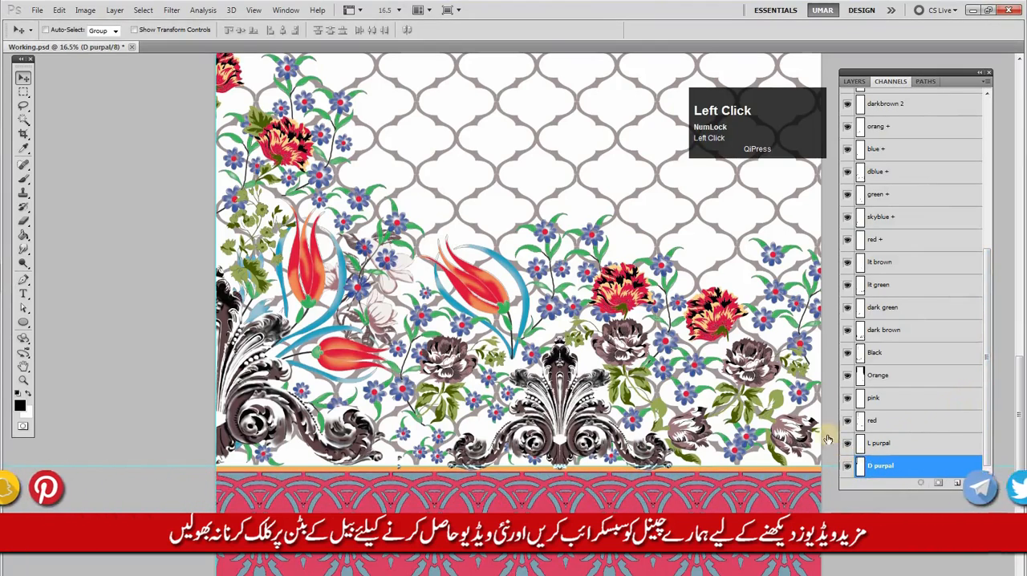
{"action": "left_click_drag", "start_coordinate": [987, 363], "coordinate": [947, 367]}
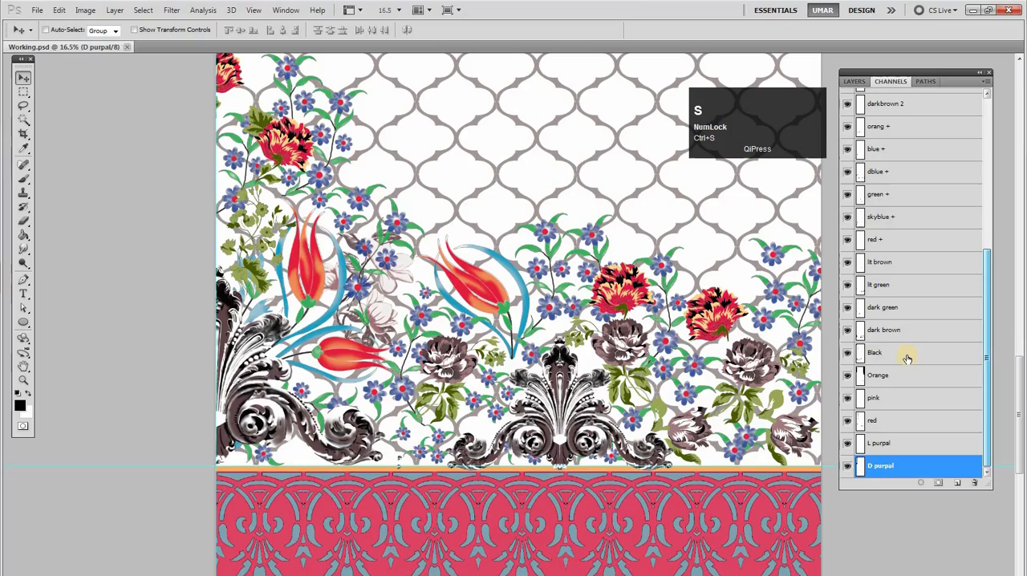
Step through the grey, sky blue and red pati channels over the lower floral area, leaving red pati active
{"action": "left_click_drag", "start_coordinate": [989, 309], "coordinate": [987, 194]}
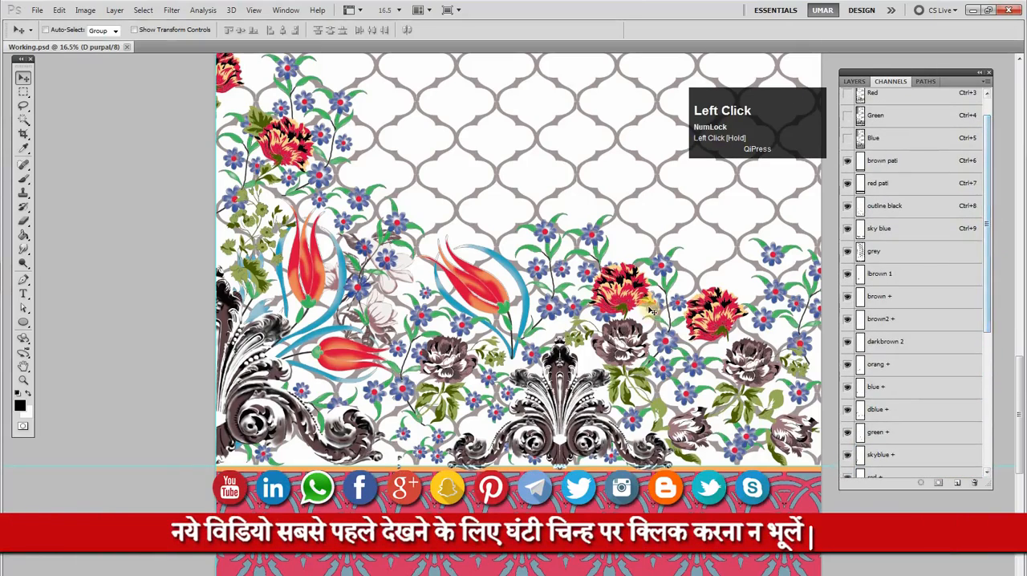
{"action": "left_click", "coordinate": [688, 323], "text": "ctrl"}
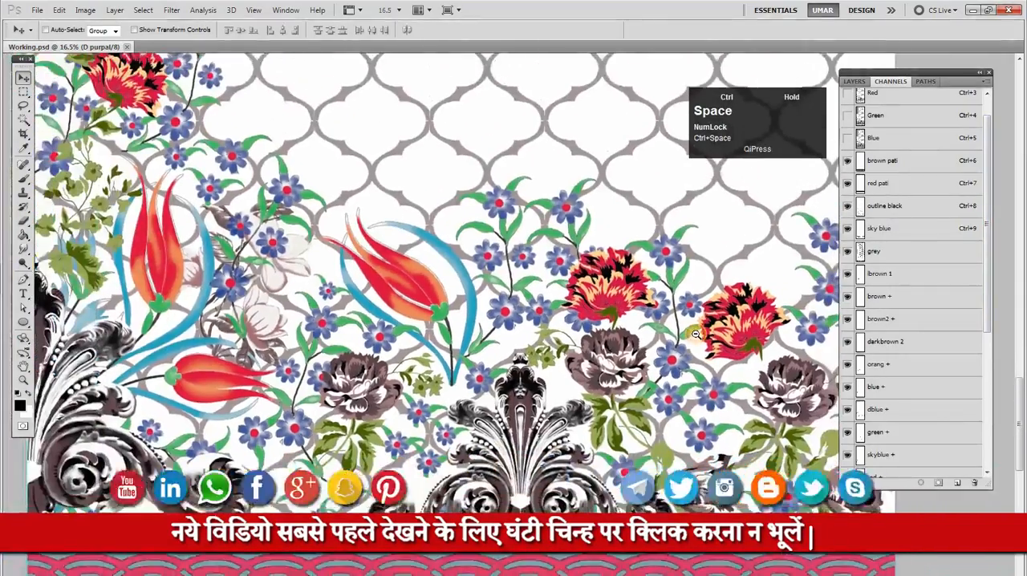
{"action": "left_click_drag", "start_coordinate": [696, 334], "coordinate": [691, 332]}
{"action": "left_click_drag", "start_coordinate": [519, 267], "coordinate": [512, 252]}
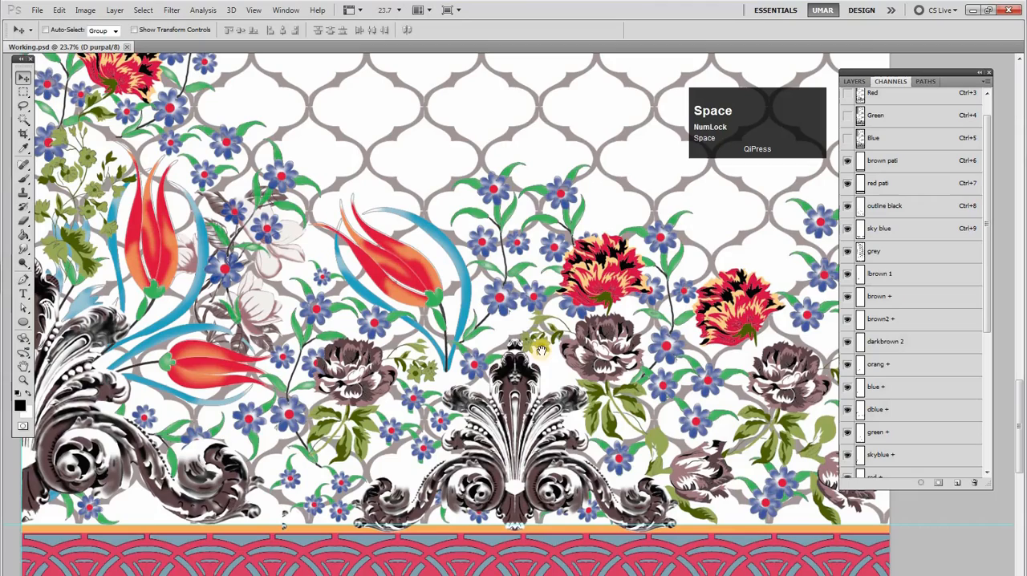
{"action": "left_click_drag", "start_coordinate": [561, 343], "coordinate": [574, 338]}
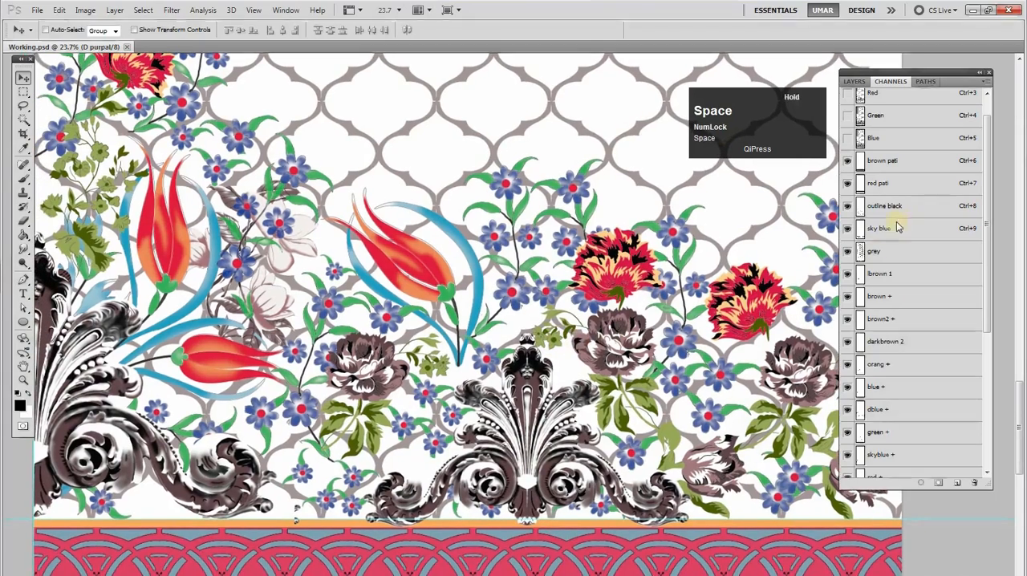
{"action": "left_click", "coordinate": [881, 245]}
{"action": "left_click", "coordinate": [879, 229]}
{"action": "left_click", "coordinate": [883, 184]}
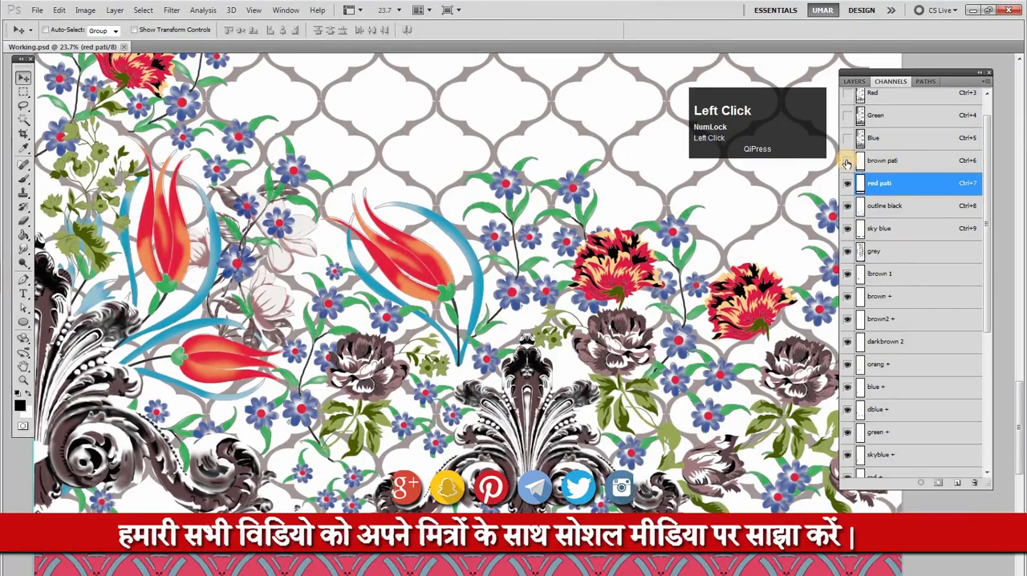
Toggle the visibility of the outline black, sky blue, grey and lbrown 1 channels to check which motifs each colors
{"action": "left_click", "coordinate": [848, 209]}
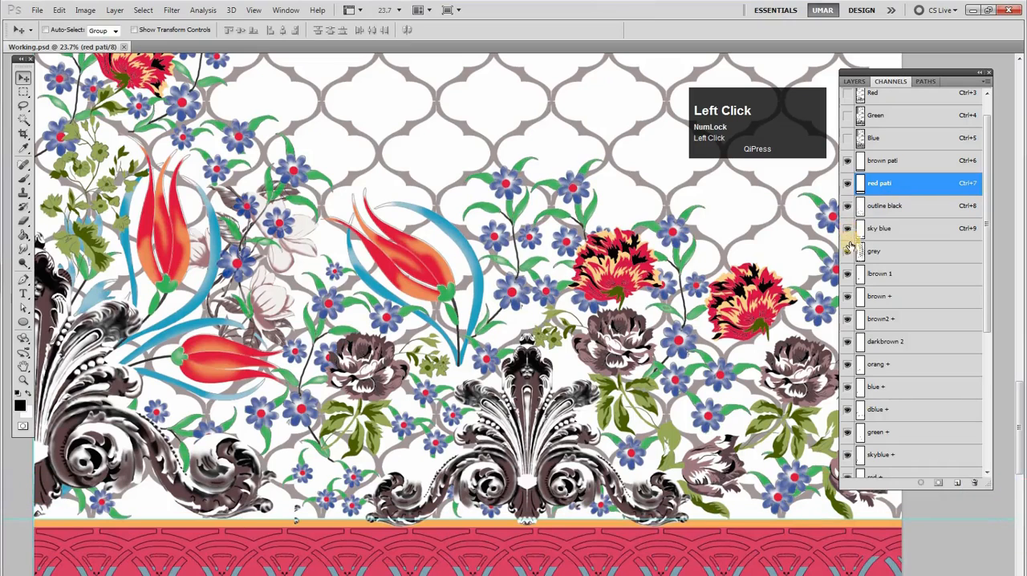
{"action": "left_click", "coordinate": [848, 253]}
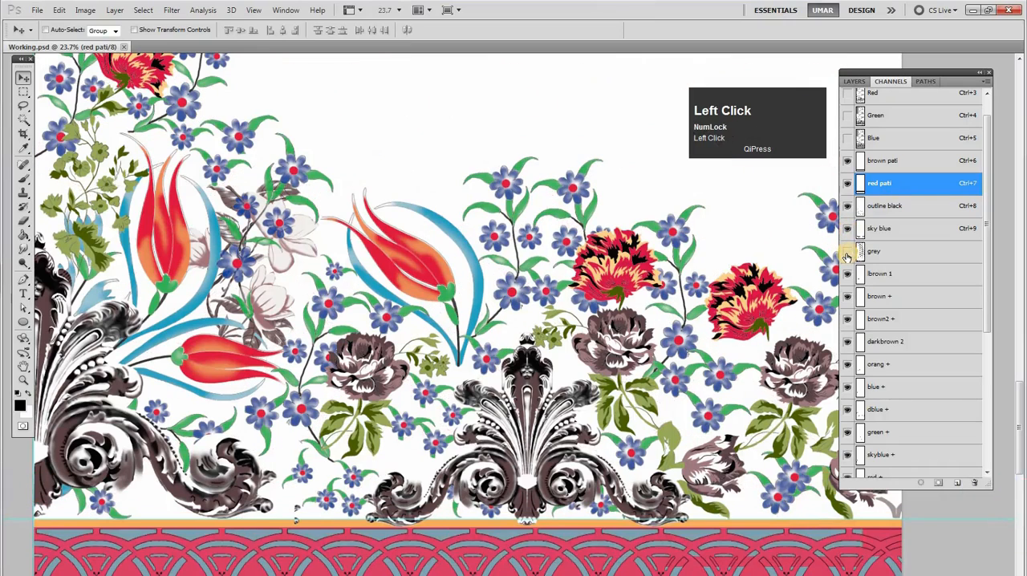
{"action": "left_click", "coordinate": [846, 254]}
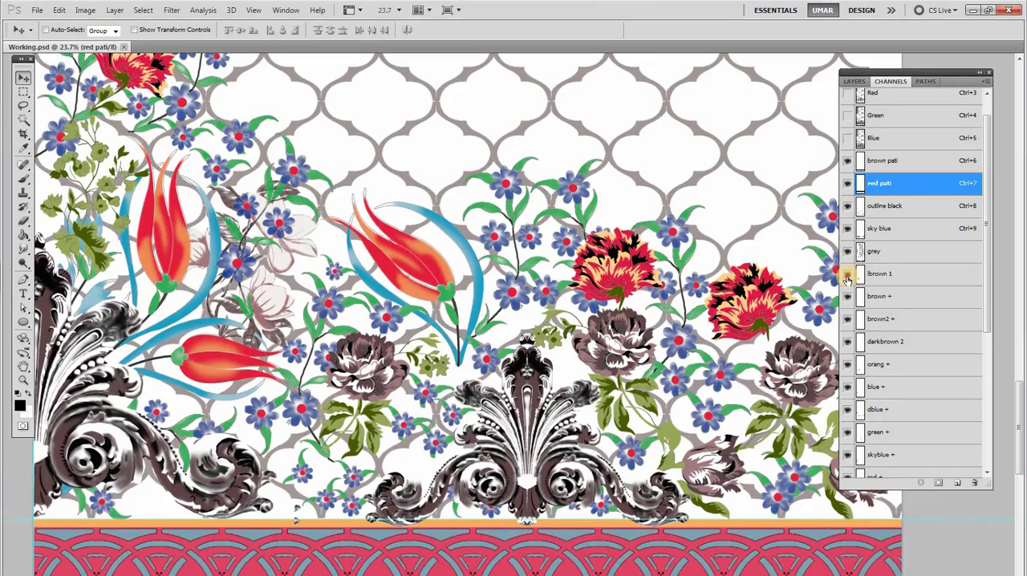
{"action": "left_click", "coordinate": [847, 277]}
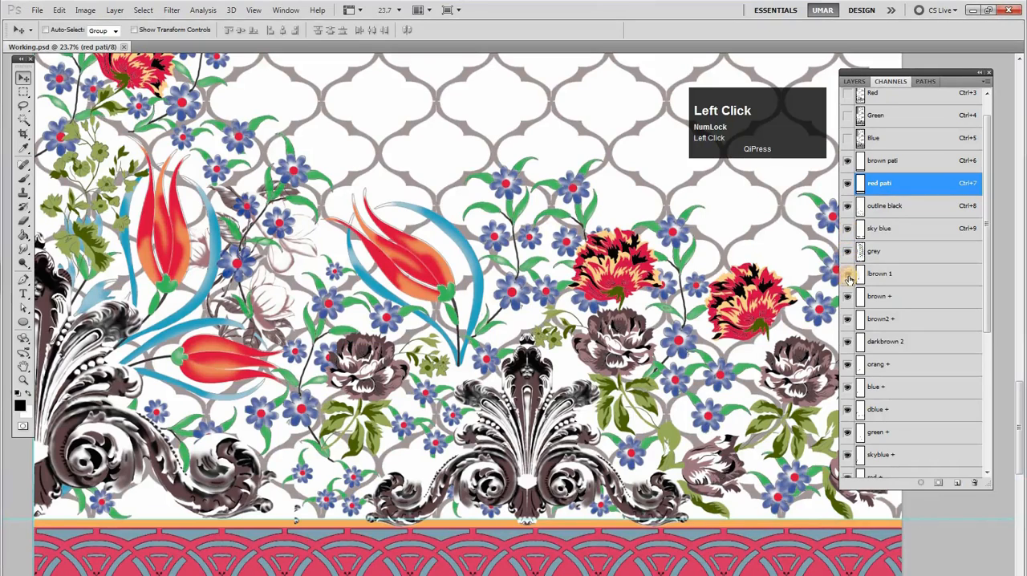
Load the lbrown 1 and brown + channels as selections on the pale flowers and toggle darkbrown 2's visibility for comparison
{"action": "left_click", "coordinate": [860, 275], "text": "ctrl"}
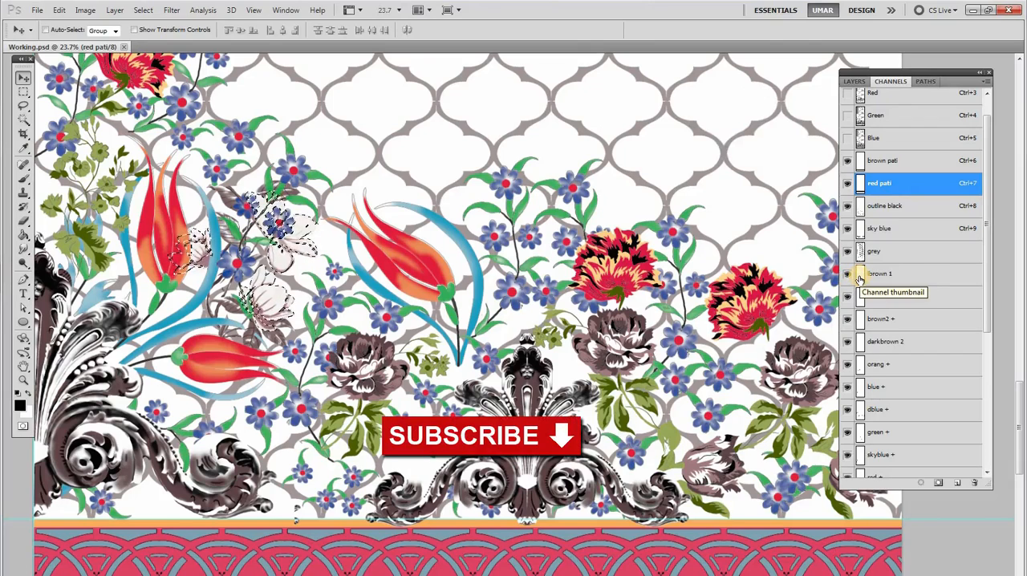
{"action": "left_click", "coordinate": [859, 298], "text": "ctrl"}
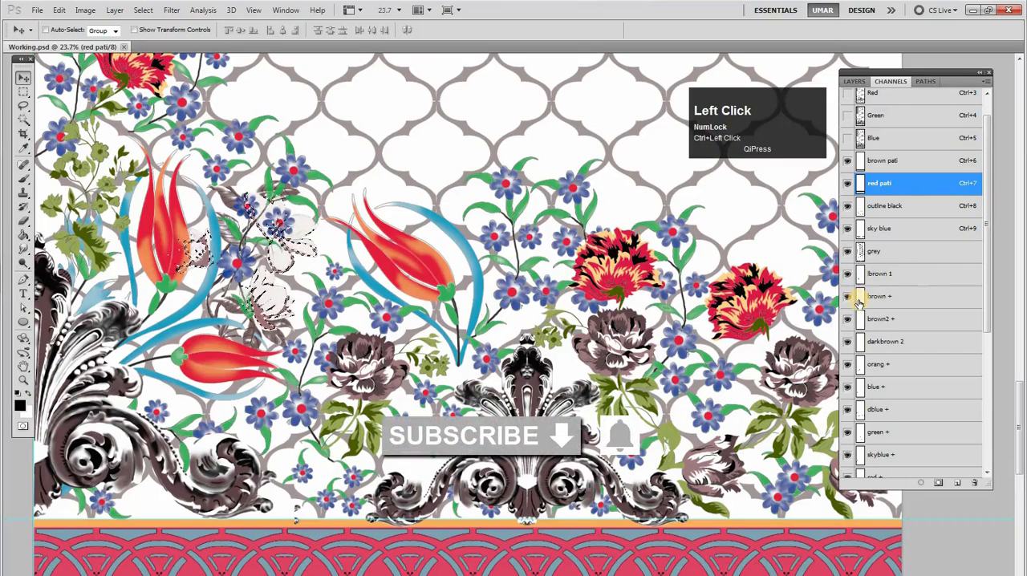
{"action": "left_click", "coordinate": [859, 300], "text": "ctrl"}
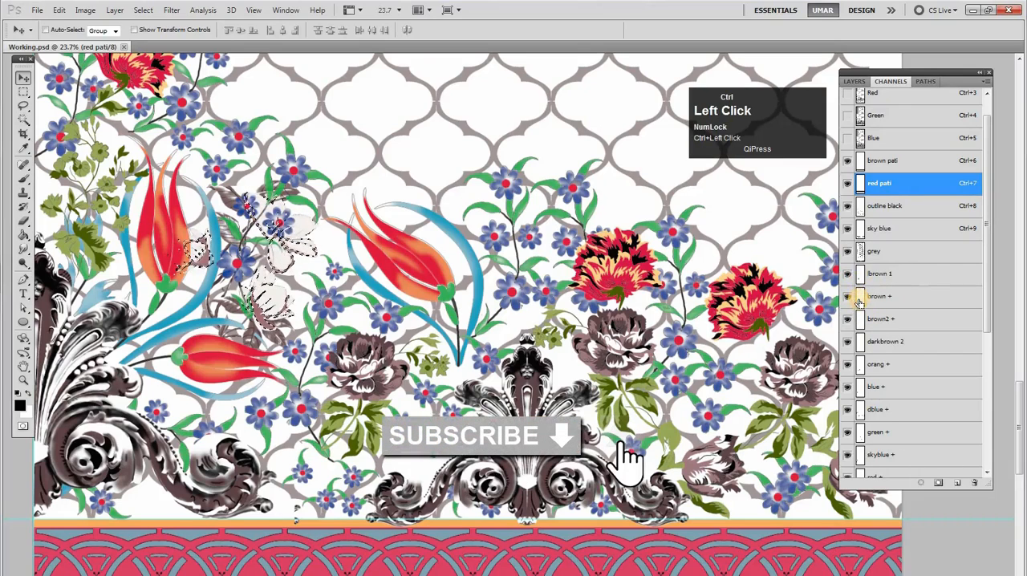
{"action": "left_click", "coordinate": [849, 343]}
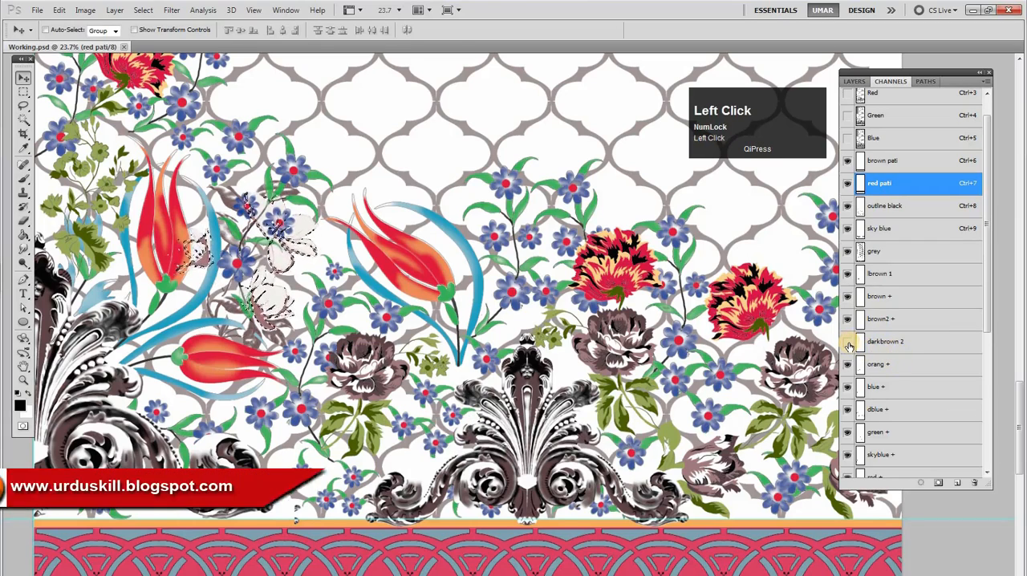
{"action": "left_click", "coordinate": [849, 346]}
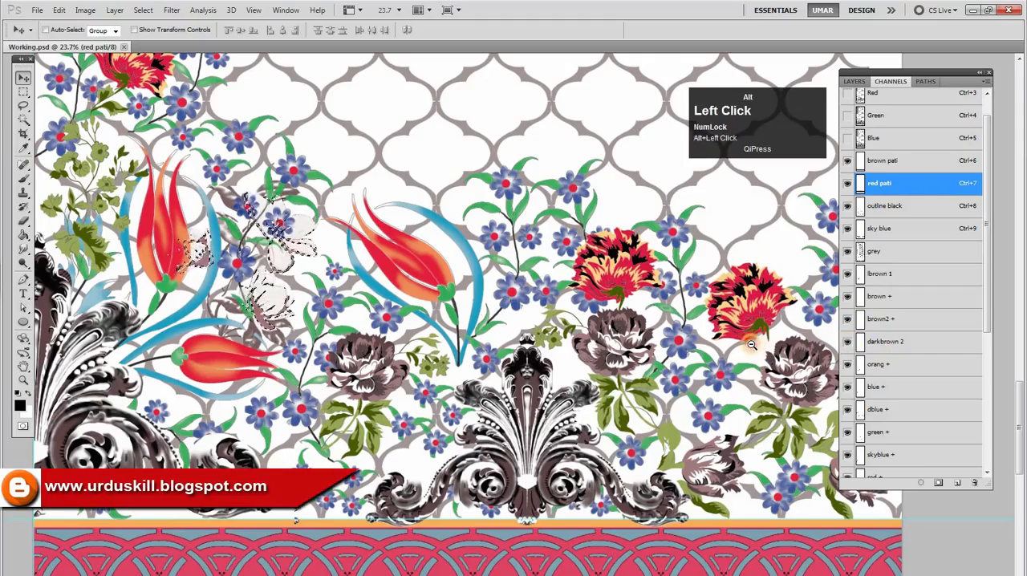
Check brown2 +'s visibility, merge its shapes into the dark brown channel, and delete brown2 +
{"action": "left_click", "coordinate": [764, 354], "text": "alt"}
{"action": "left_click_drag", "start_coordinate": [986, 310], "coordinate": [993, 366]}
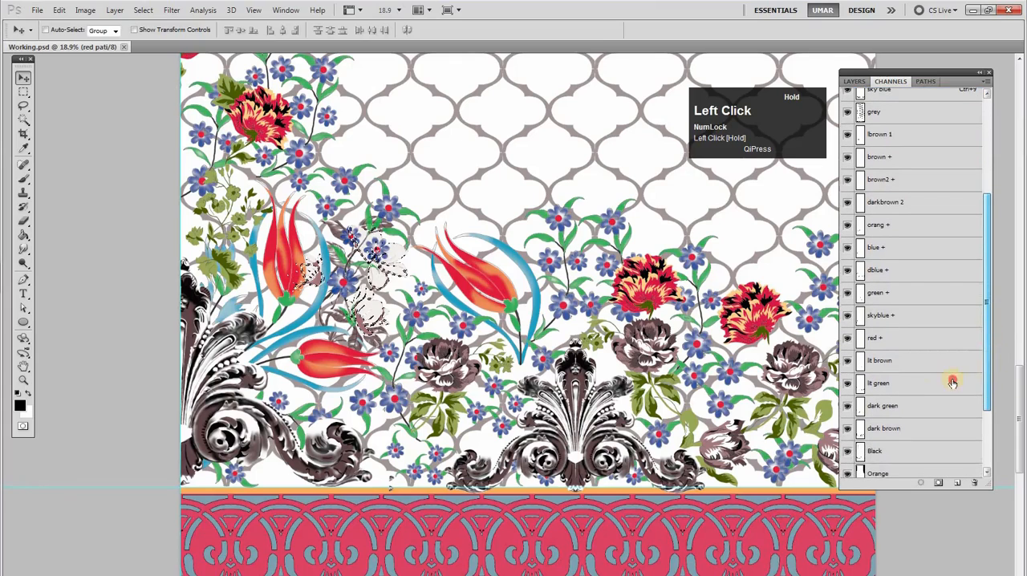
{"action": "left_click", "coordinate": [871, 437]}
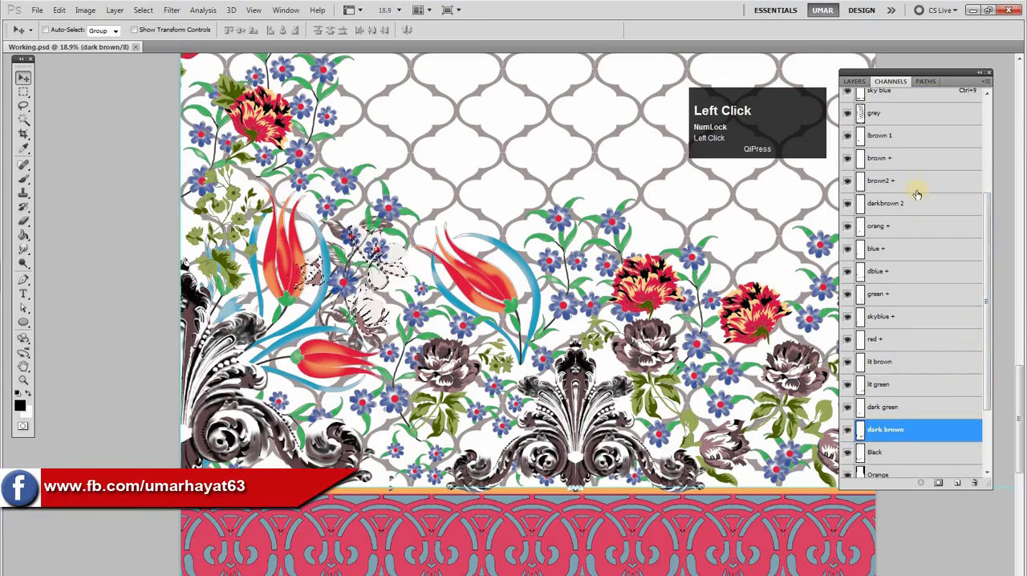
{"action": "left_click_drag", "start_coordinate": [990, 237], "coordinate": [991, 229]}
{"action": "left_click", "coordinate": [849, 186]}
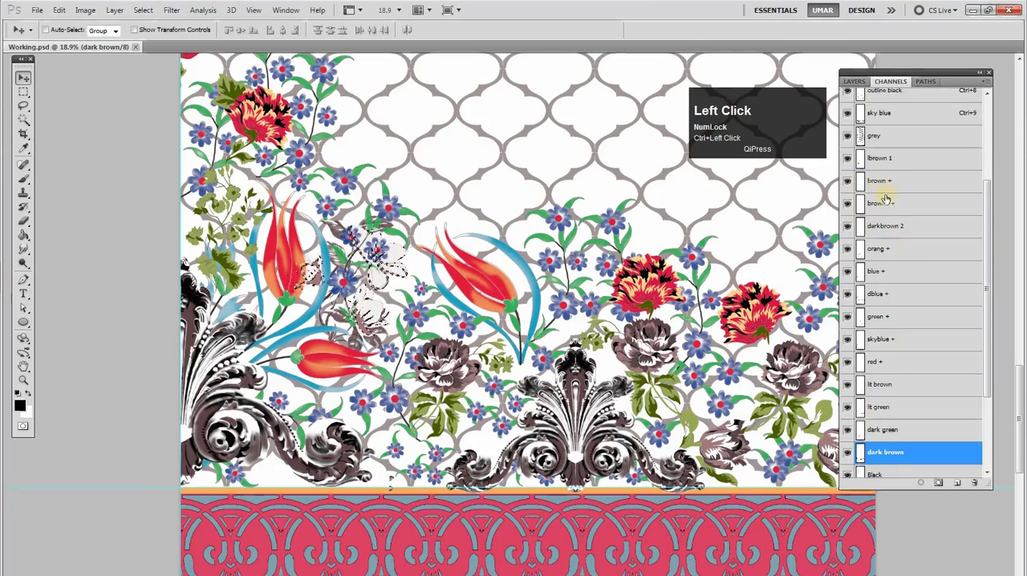
{"action": "left_click", "coordinate": [848, 207]}
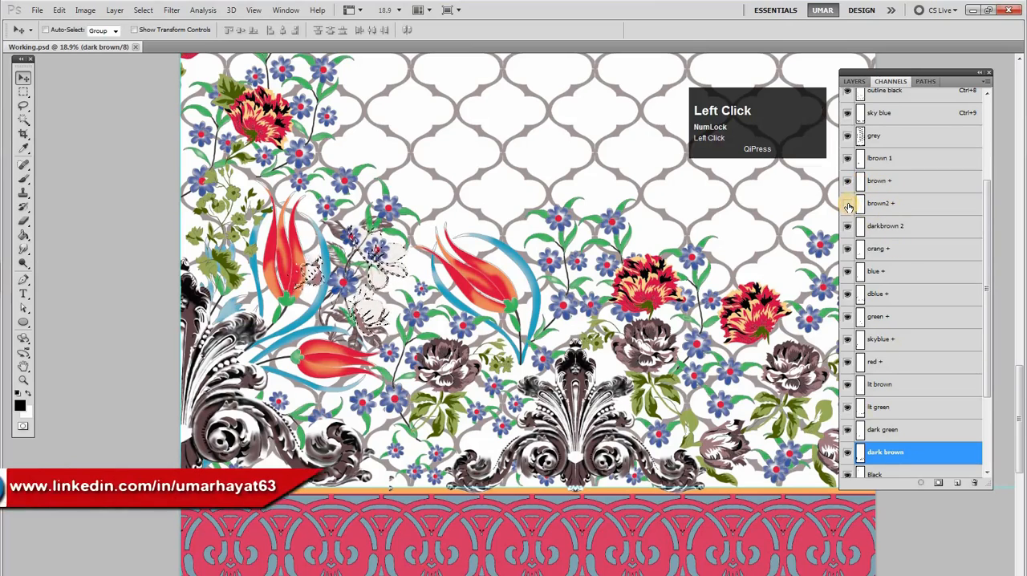
{"action": "key", "text": "alt"}
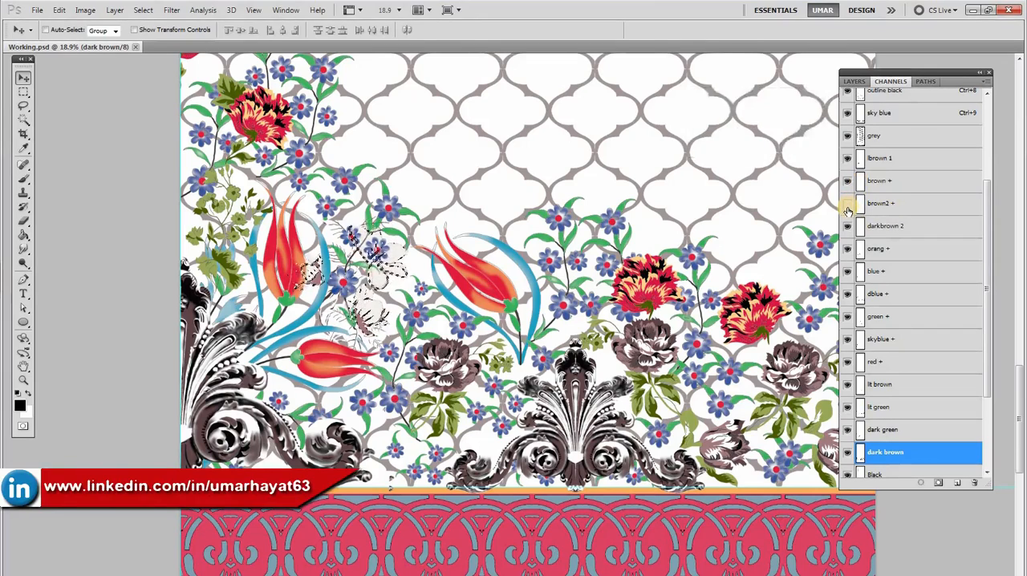
{"action": "left_click_drag", "start_coordinate": [878, 204], "coordinate": [973, 483]}
Make the brown + channel active and delete it
{"action": "left_click", "coordinate": [868, 187]}
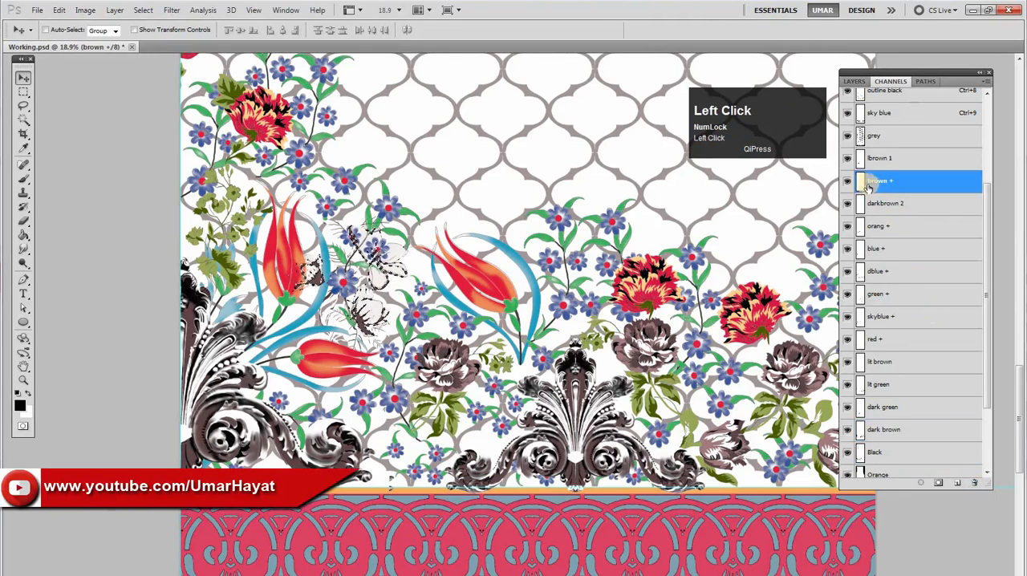
{"action": "double_click", "coordinate": [884, 183]}
{"action": "left_click_drag", "start_coordinate": [913, 198], "coordinate": [973, 484]}
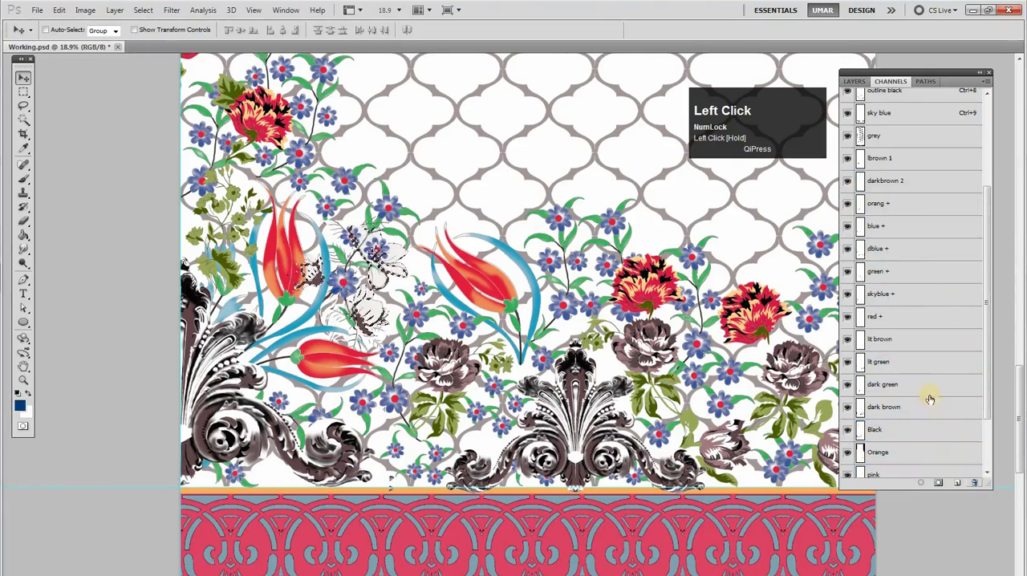
Make the lit brown channel active, toggle its visibility to check the brown flowers, and clear the selection
{"action": "left_click", "coordinate": [897, 340]}
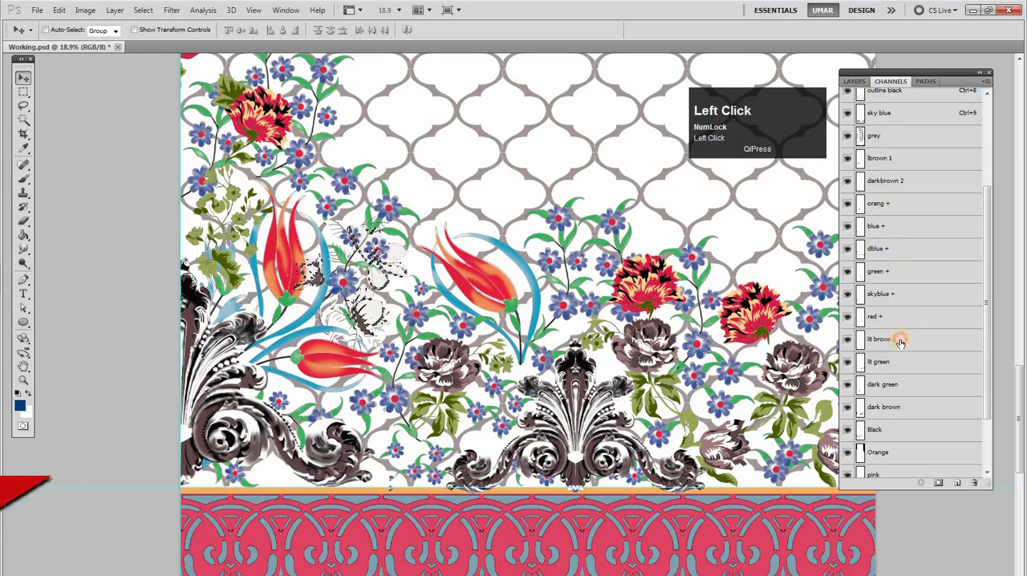
{"action": "left_click", "coordinate": [848, 342]}
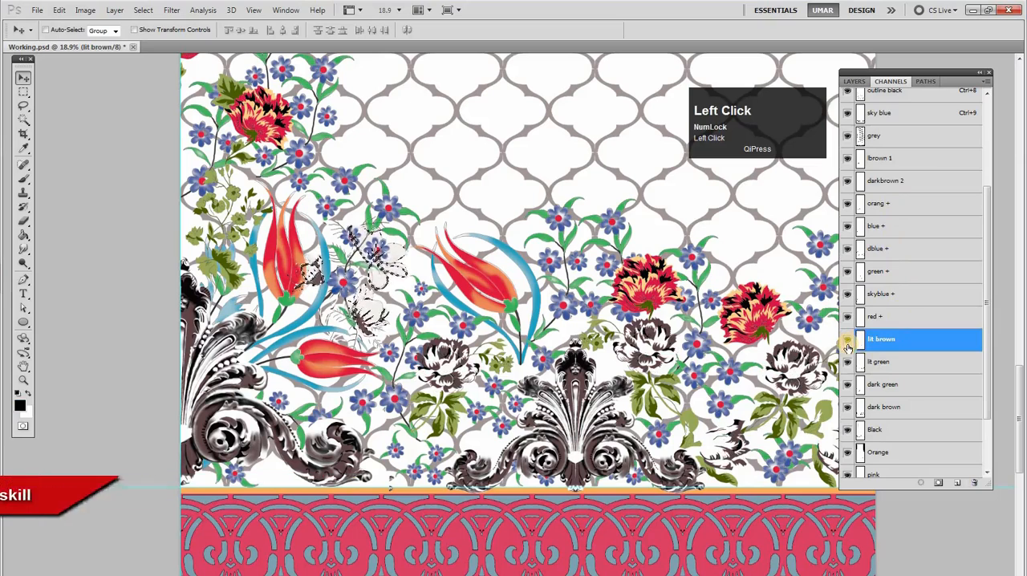
{"action": "left_click", "coordinate": [849, 348], "text": "alt"}
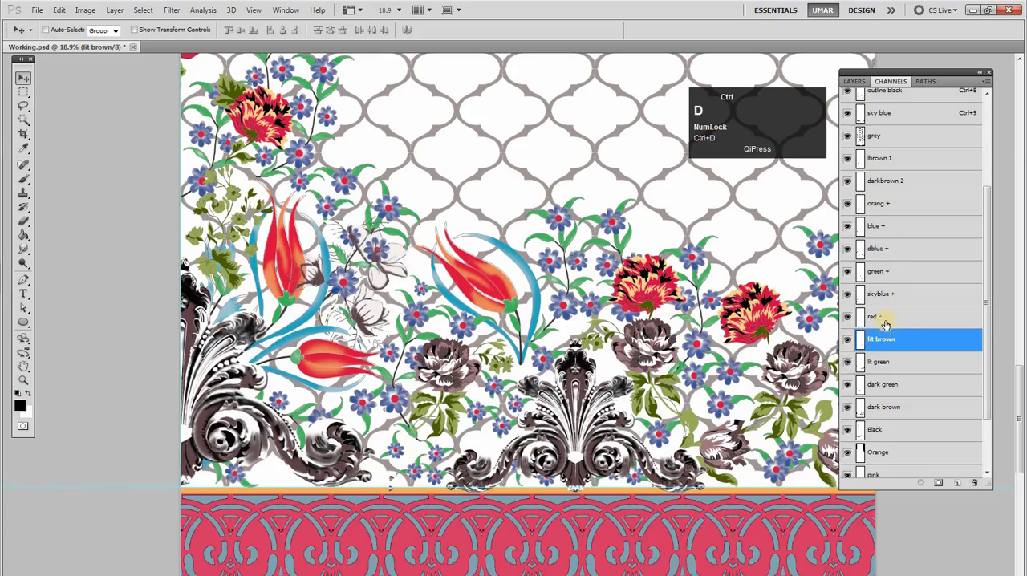
Make the red + channel active and toggle its visibility to check the tulips and the blue flowers' centers
{"action": "left_click", "coordinate": [862, 318]}
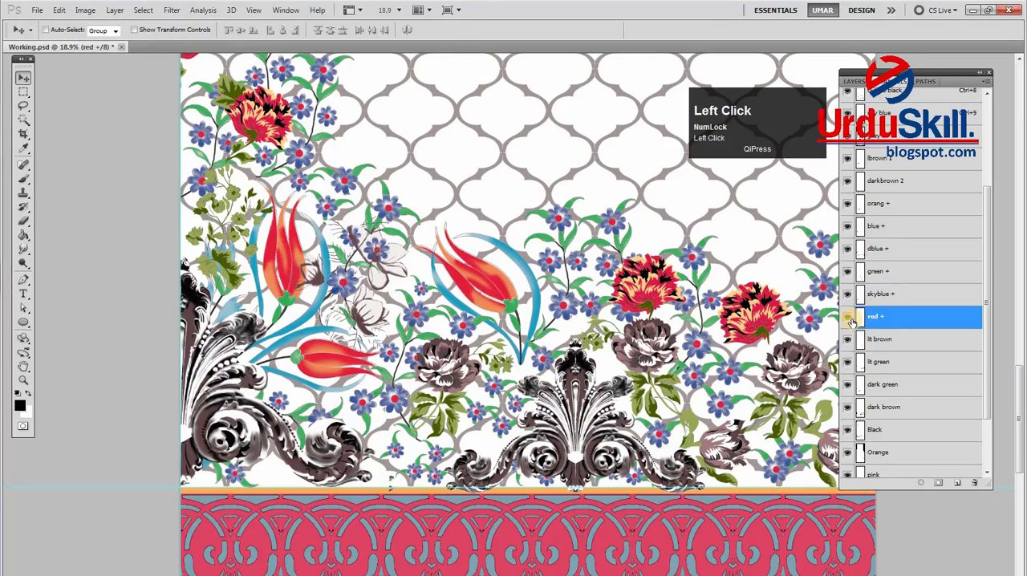
{"action": "left_click", "coordinate": [848, 321]}
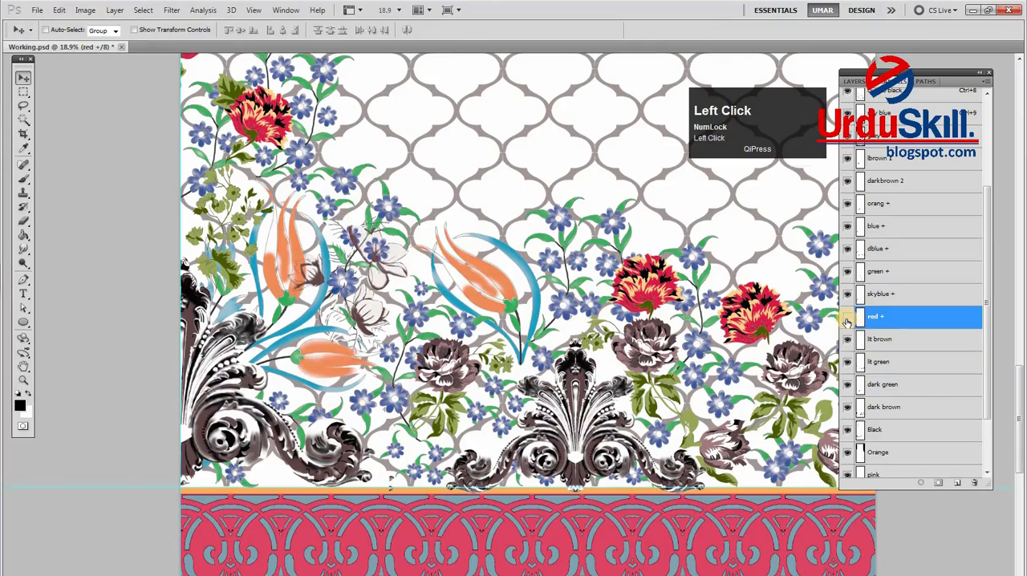
{"action": "left_click", "coordinate": [687, 339], "text": "alt"}
{"action": "left_click_drag", "start_coordinate": [688, 339], "coordinate": [678, 337]}
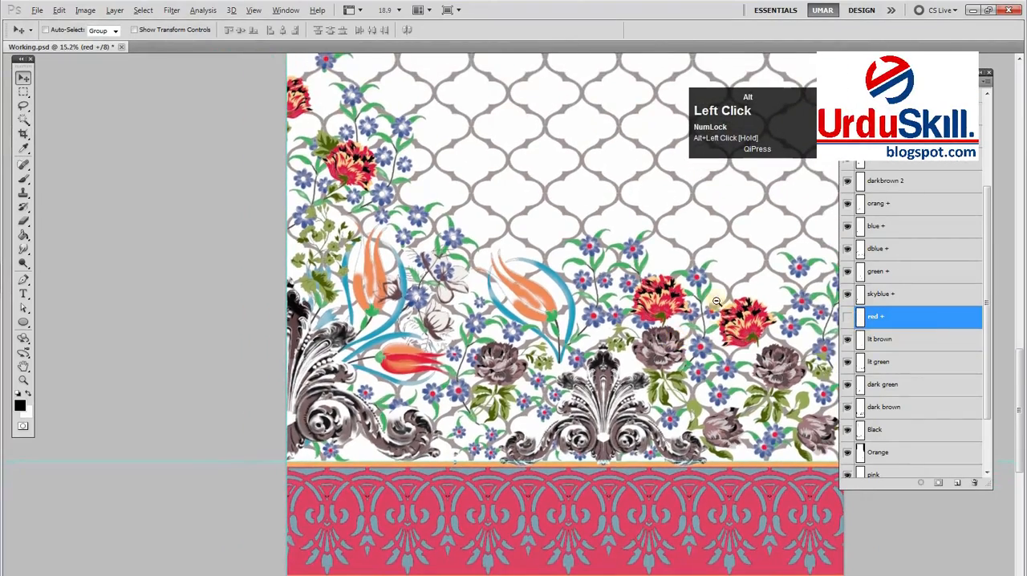
{"action": "left_click", "coordinate": [848, 322]}
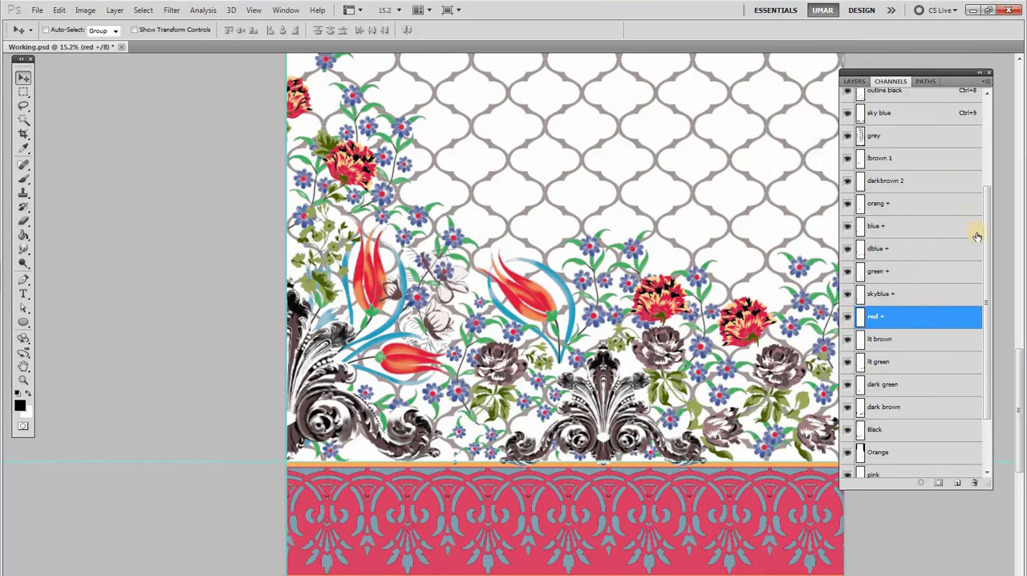
Load red + as a selection, delete that channel, fill the selection into the red channel, deselect, and check red's visibility
{"action": "left_click_drag", "start_coordinate": [989, 249], "coordinate": [923, 284]}
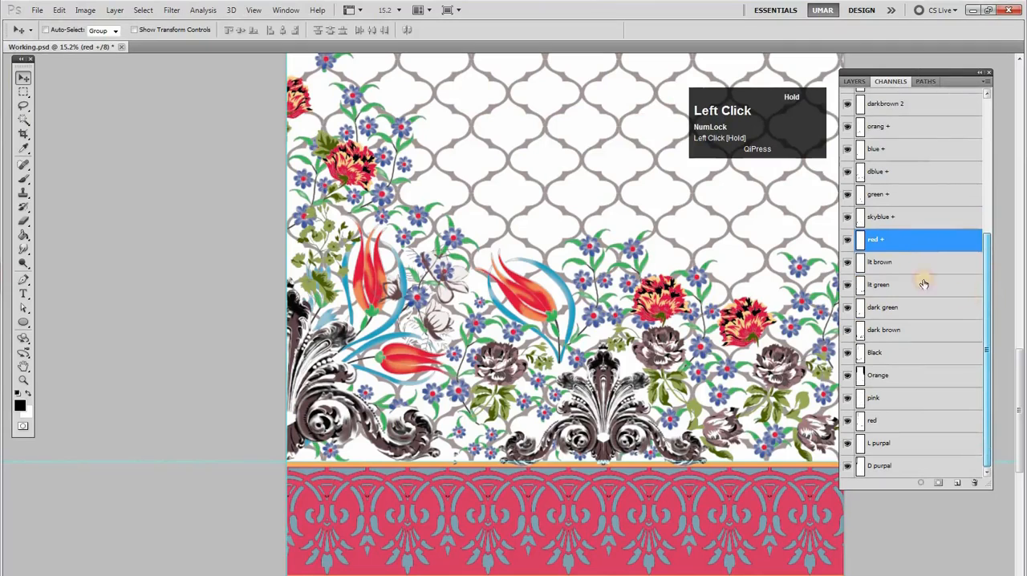
{"action": "left_click", "coordinate": [860, 251], "text": "ctrl"}
{"action": "left_click_drag", "start_coordinate": [889, 241], "coordinate": [974, 482]}
{"action": "left_click", "coordinate": [877, 422]}
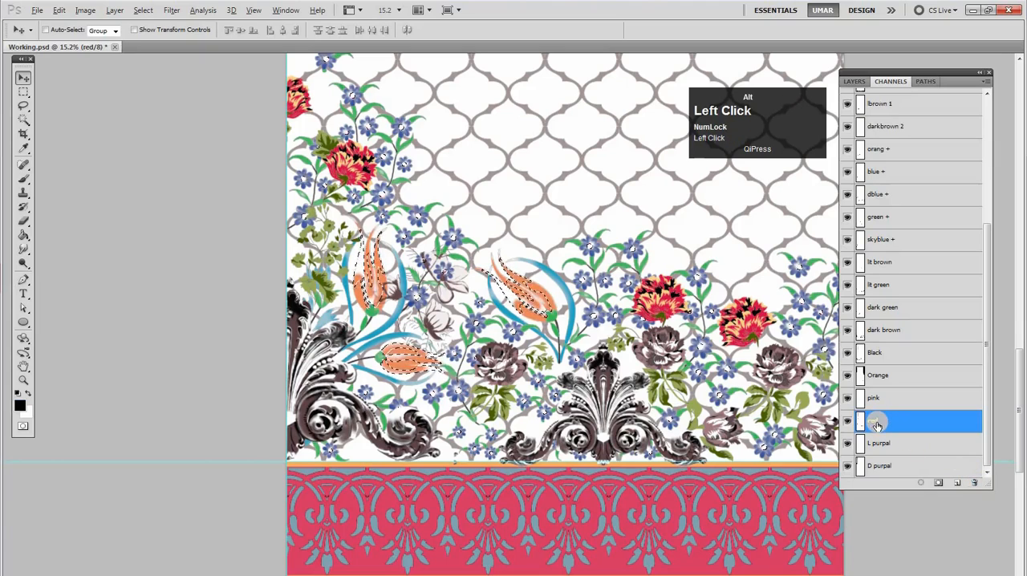
{"action": "key", "text": "alt+BackSpace"}
{"action": "key", "text": "ctrl+d"}
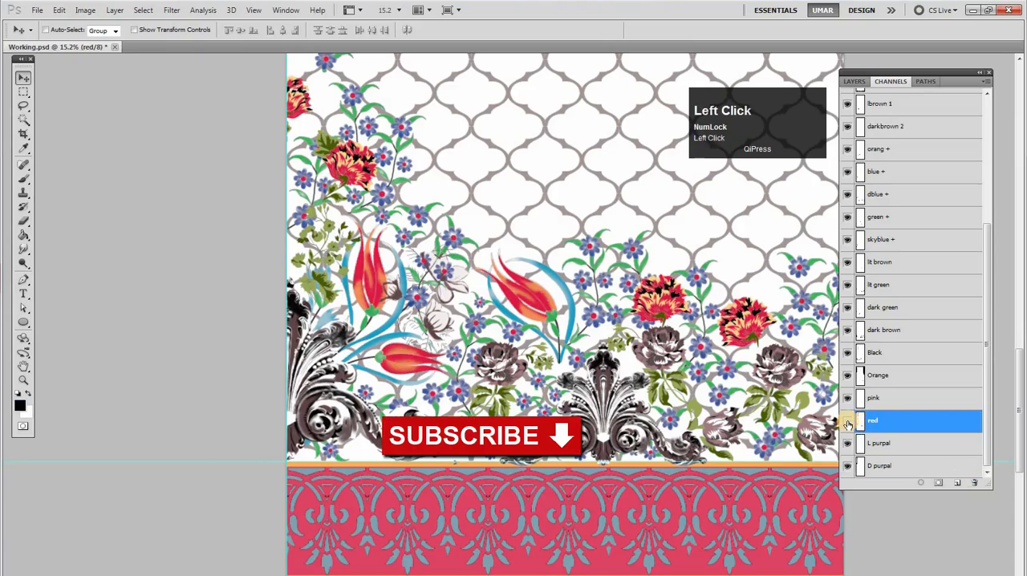
{"action": "left_click", "coordinate": [848, 422]}
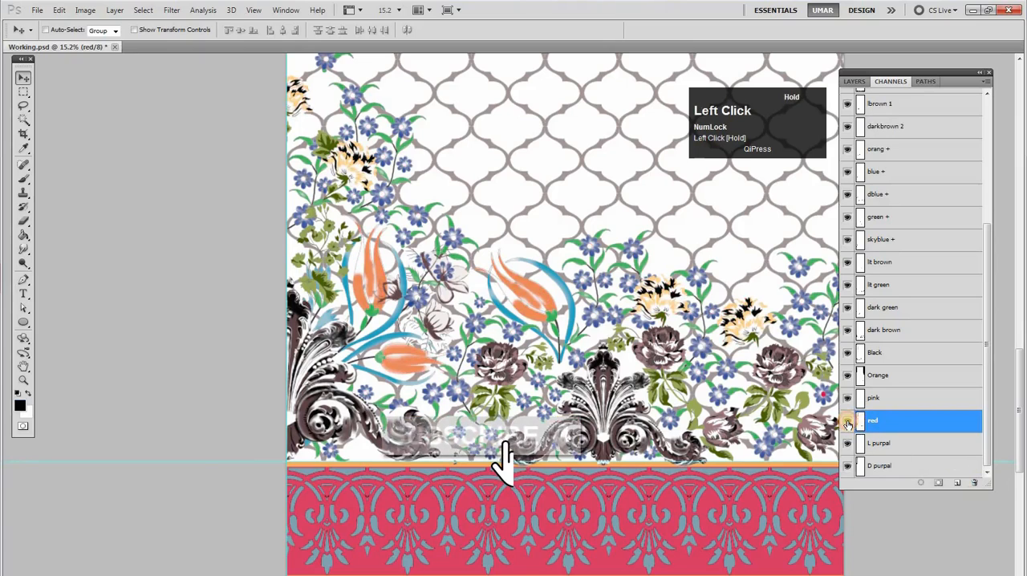
Make the pink channel active and toggle its visibility to check the motifs in the design's upper patterned panel
{"action": "left_click", "coordinate": [877, 403]}
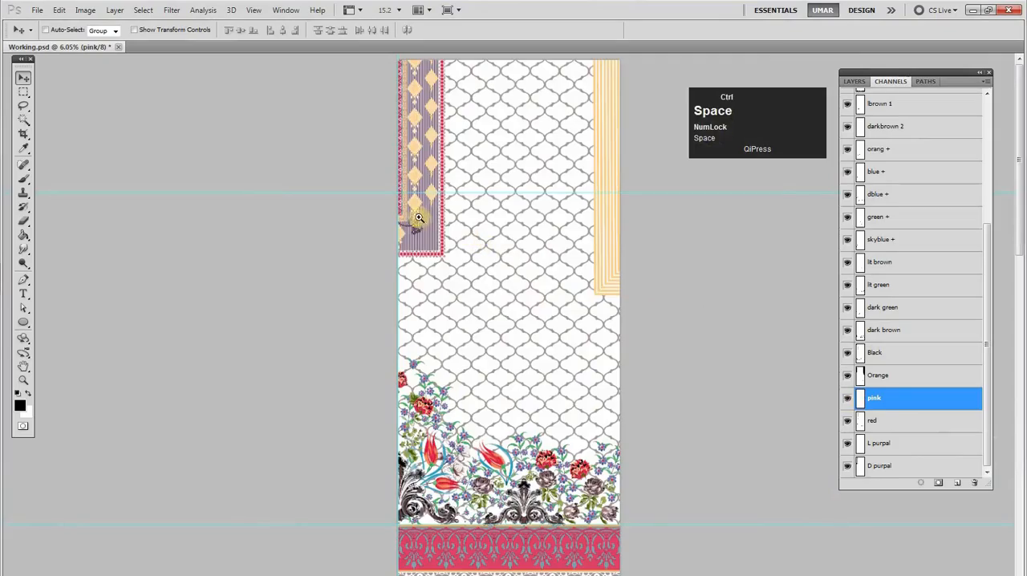
{"action": "left_click_drag", "start_coordinate": [418, 217], "coordinate": [403, 276]}
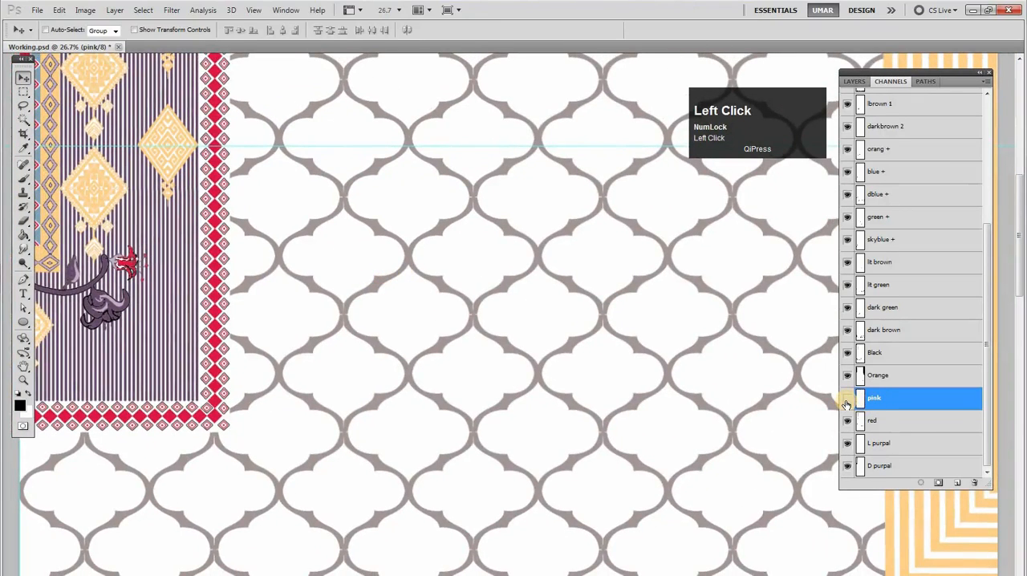
{"action": "left_click_drag", "start_coordinate": [128, 260], "coordinate": [135, 315]}
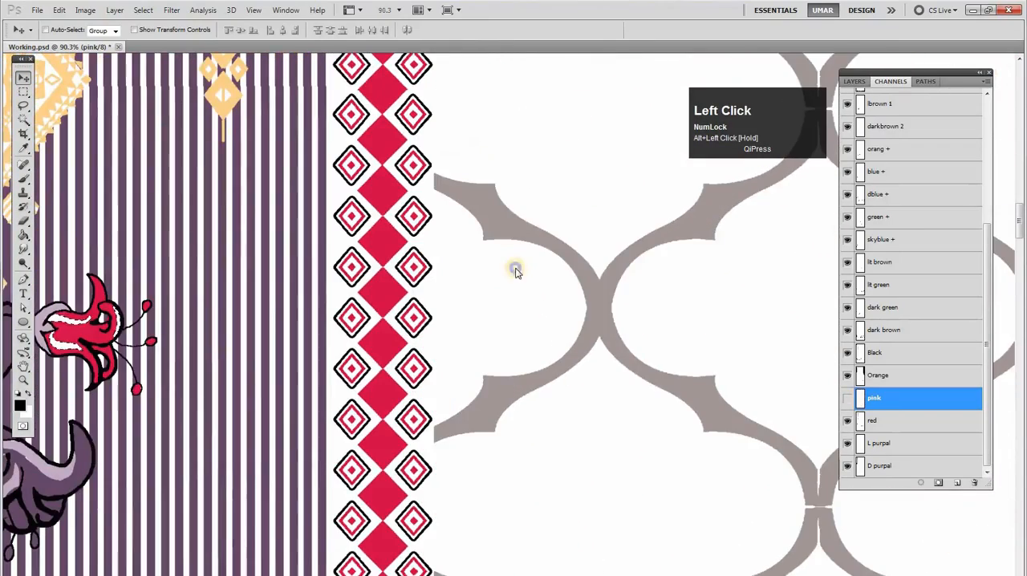
{"action": "right_click", "coordinate": [514, 275]}
{"action": "left_click", "coordinate": [545, 277]}
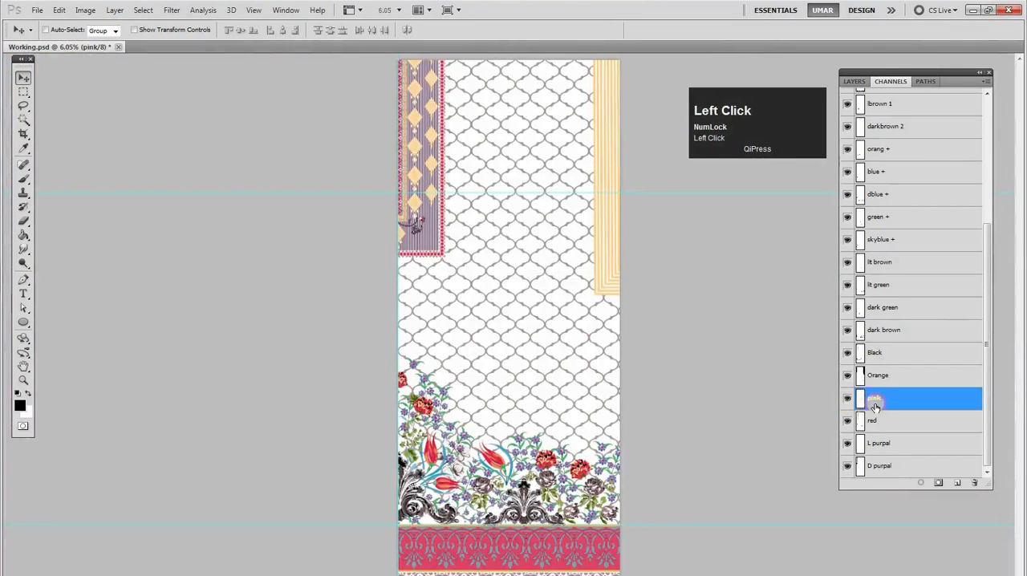
Delete the pink channel, then make the Orange channel active and load it as a selection to check its coverage
{"action": "left_click_drag", "start_coordinate": [909, 422], "coordinate": [974, 482]}
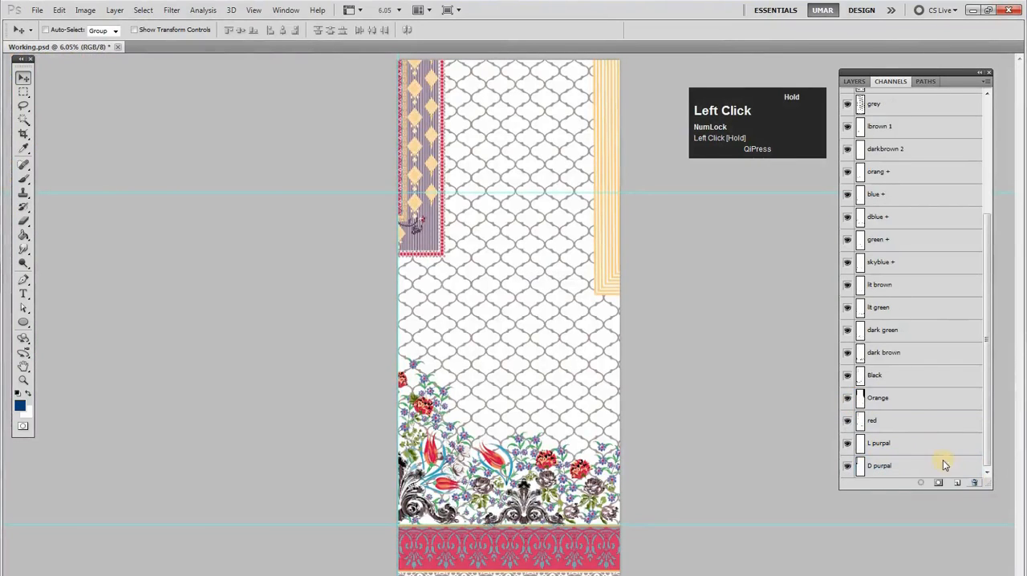
{"action": "left_click", "coordinate": [875, 406]}
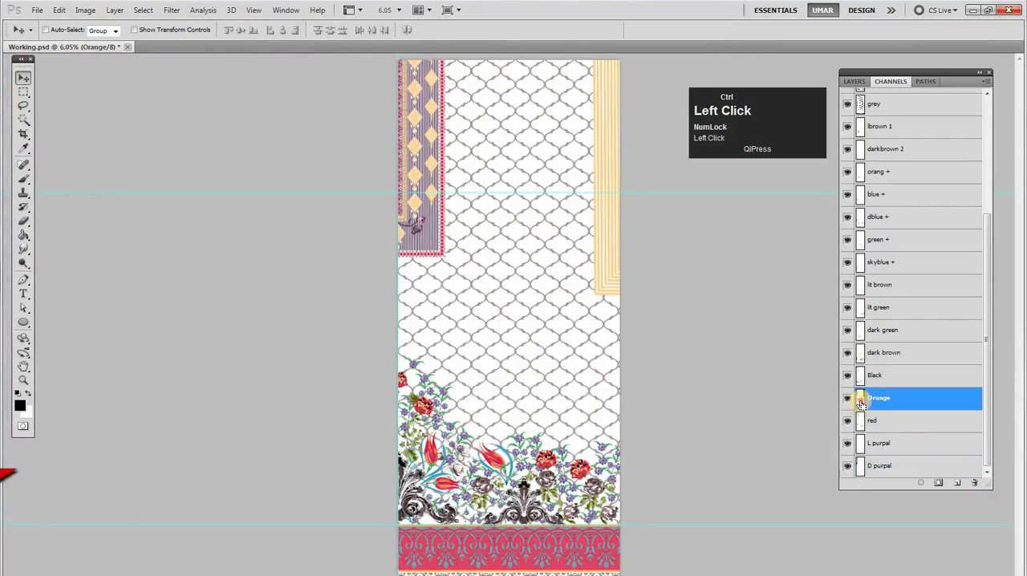
{"action": "left_click", "coordinate": [860, 404], "text": "ctrl"}
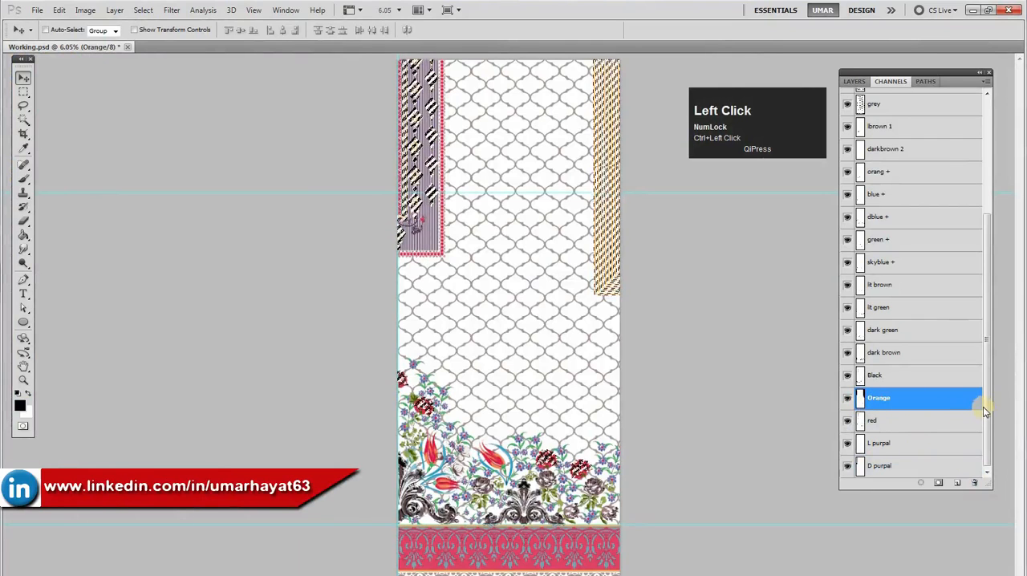
Load brown pati as a selection, delete that channel, fill the selection into the Orange channel, and deselect
{"action": "left_click_drag", "start_coordinate": [985, 403], "coordinate": [985, 273]}
{"action": "left_click", "coordinate": [859, 212], "text": "ctrl"}
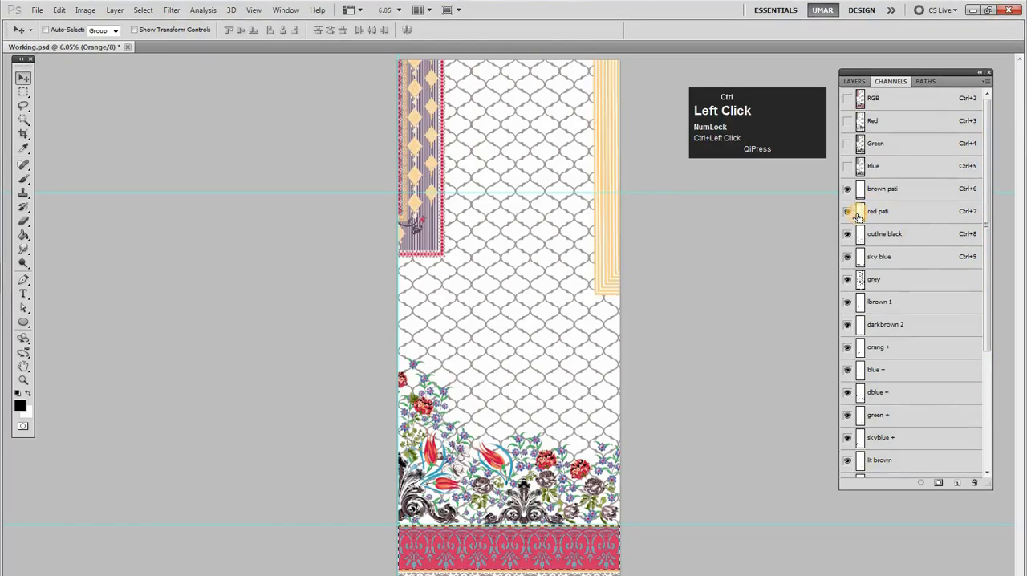
{"action": "left_click", "coordinate": [861, 195], "text": "ctrl"}
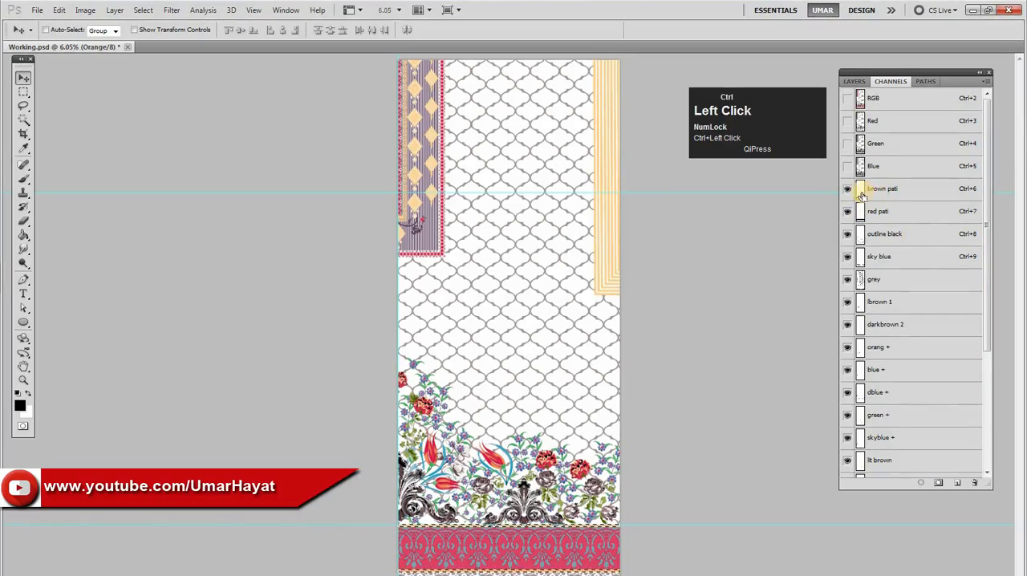
{"action": "left_click_drag", "start_coordinate": [881, 195], "coordinate": [974, 483]}
{"action": "left_click_drag", "start_coordinate": [988, 285], "coordinate": [990, 397]}
{"action": "left_click", "coordinate": [891, 403]}
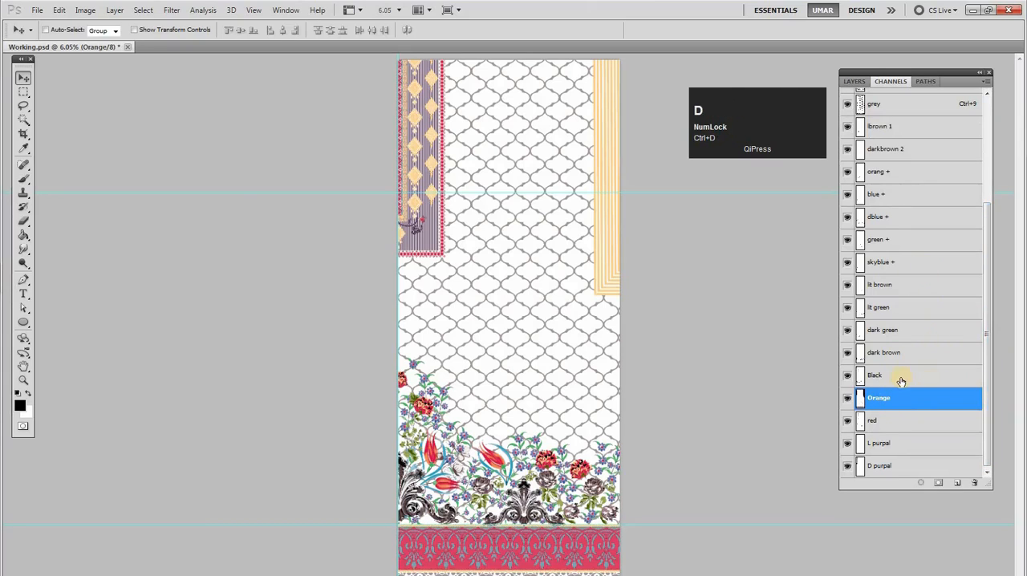
Load outline black as a selection, delete that channel, fill the selection into the Black channel, and deselect
{"action": "left_click", "coordinate": [901, 380]}
{"action": "left_click_drag", "start_coordinate": [989, 363], "coordinate": [881, 193]}
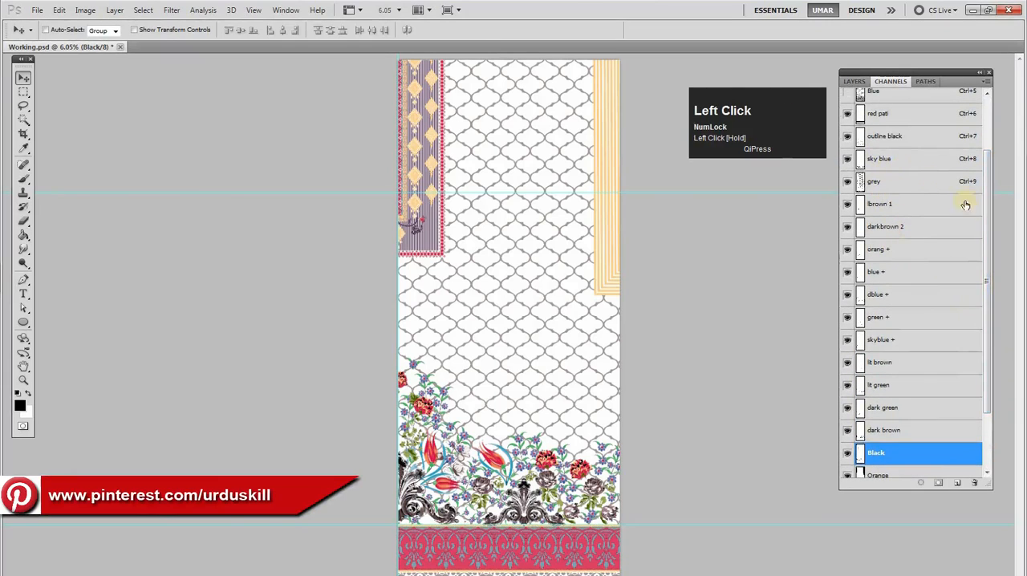
{"action": "left_click_drag", "start_coordinate": [983, 212], "coordinate": [873, 191]}
{"action": "left_click", "coordinate": [859, 183], "text": "ctrl"}
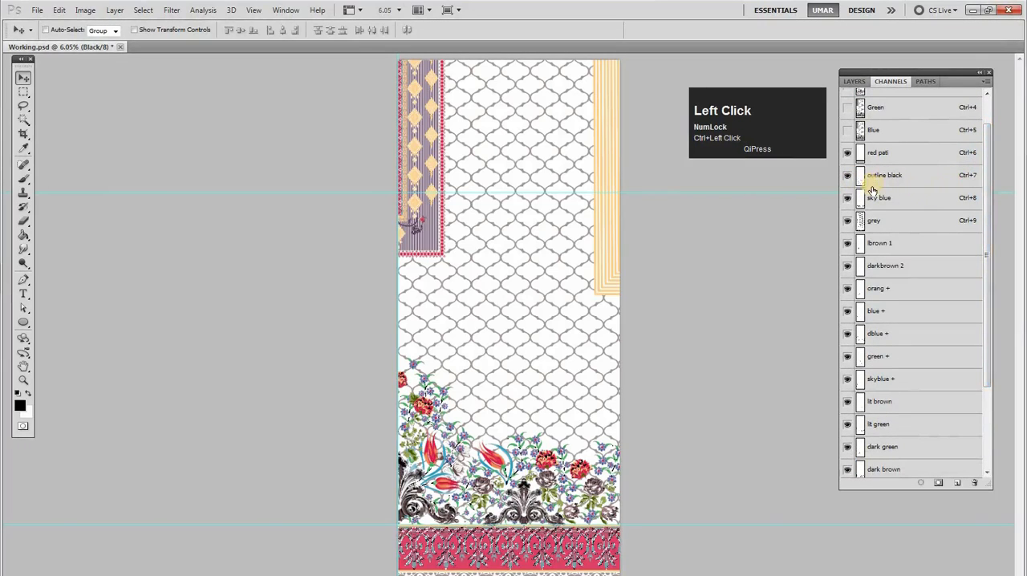
{"action": "left_click_drag", "start_coordinate": [889, 172], "coordinate": [883, 390]}
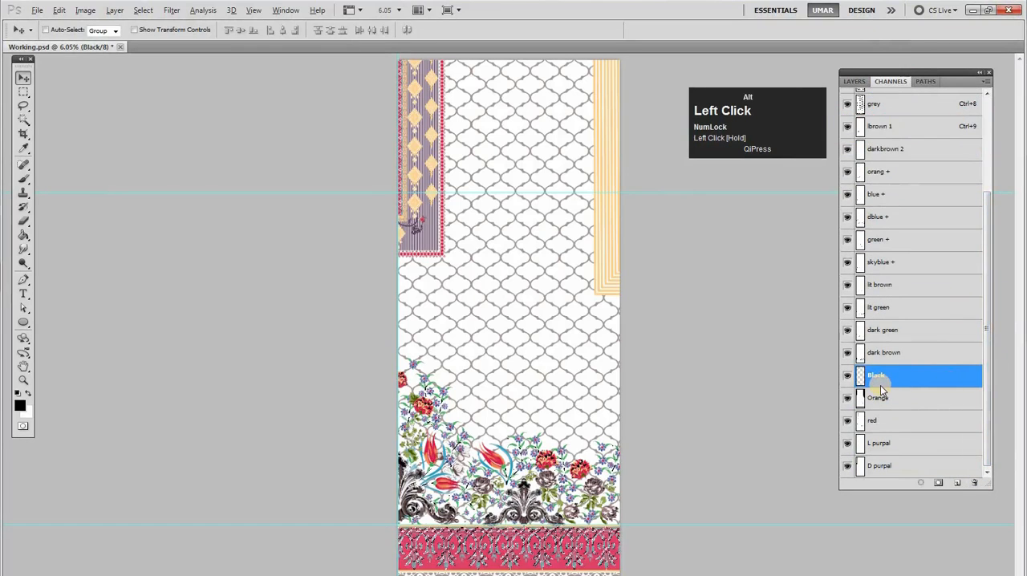
{"action": "key", "text": "ctrl+d"}
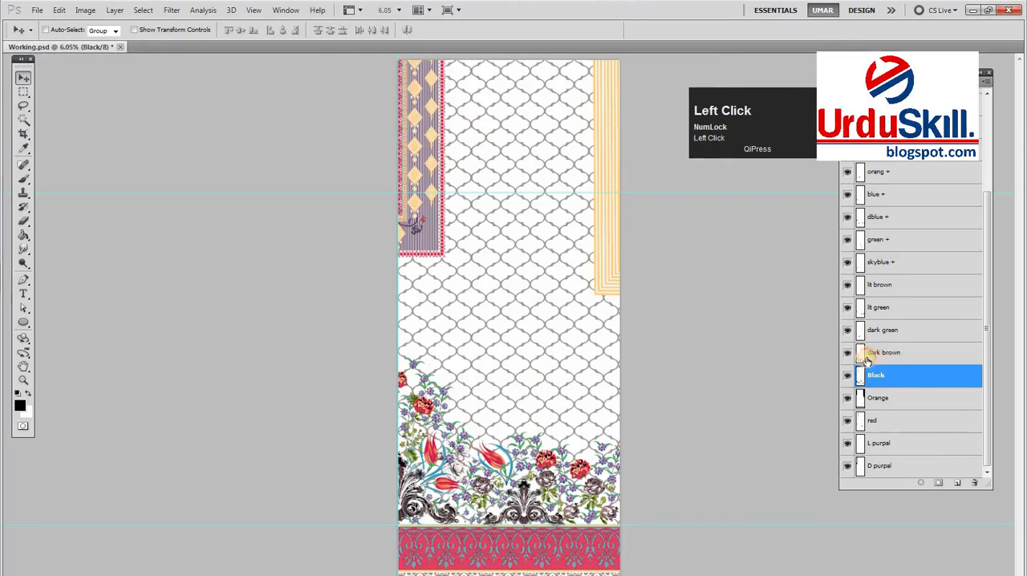
Make the dark green channel active, check the leaves near the border by toggling its visibility and loading its selection, and deselect
{"action": "left_click", "coordinate": [867, 358]}
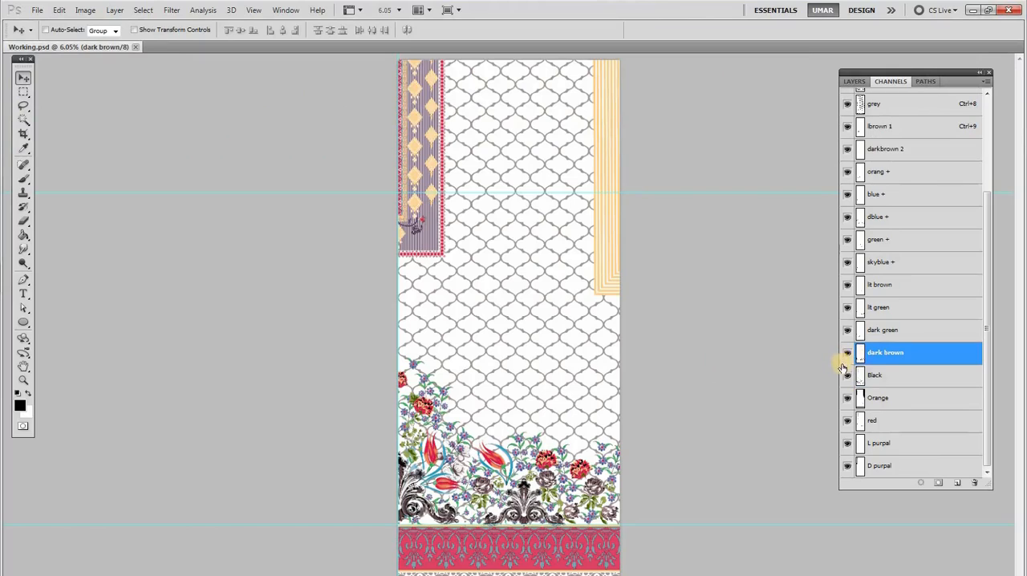
{"action": "left_click", "coordinate": [887, 335]}
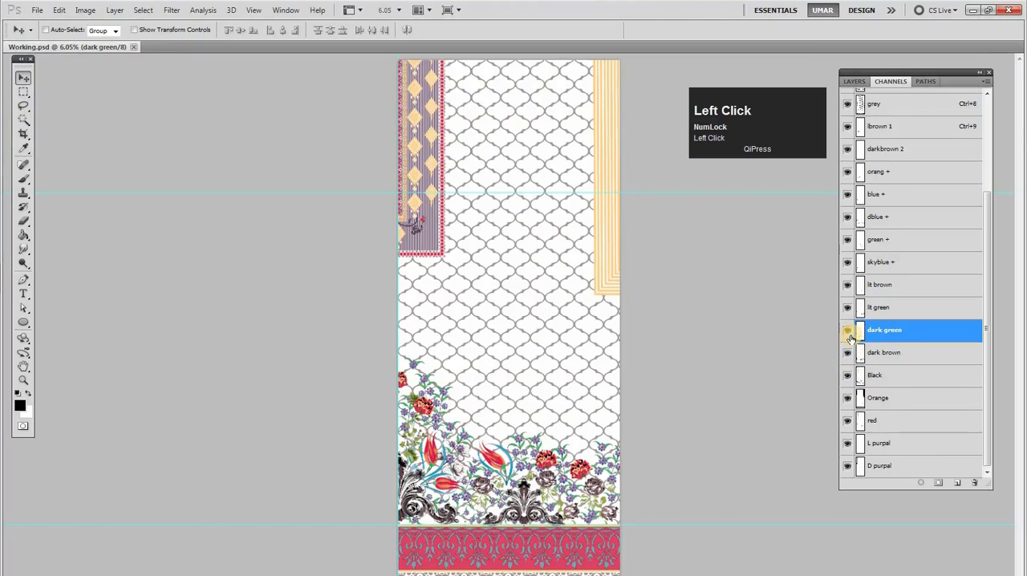
{"action": "left_click", "coordinate": [848, 381]}
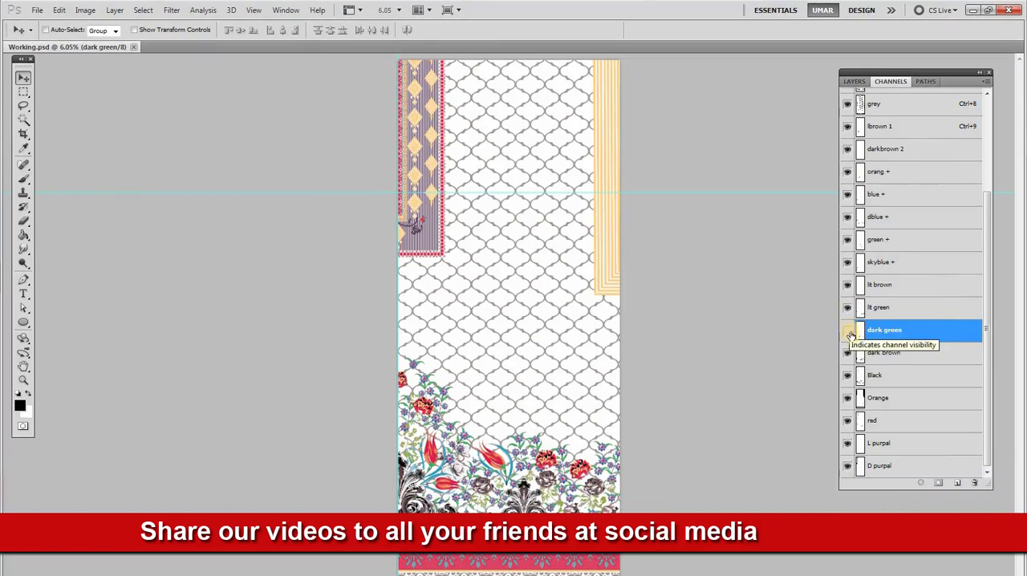
{"action": "left_click", "coordinate": [848, 333]}
{"action": "left_click_drag", "start_coordinate": [521, 514], "coordinate": [665, 463]}
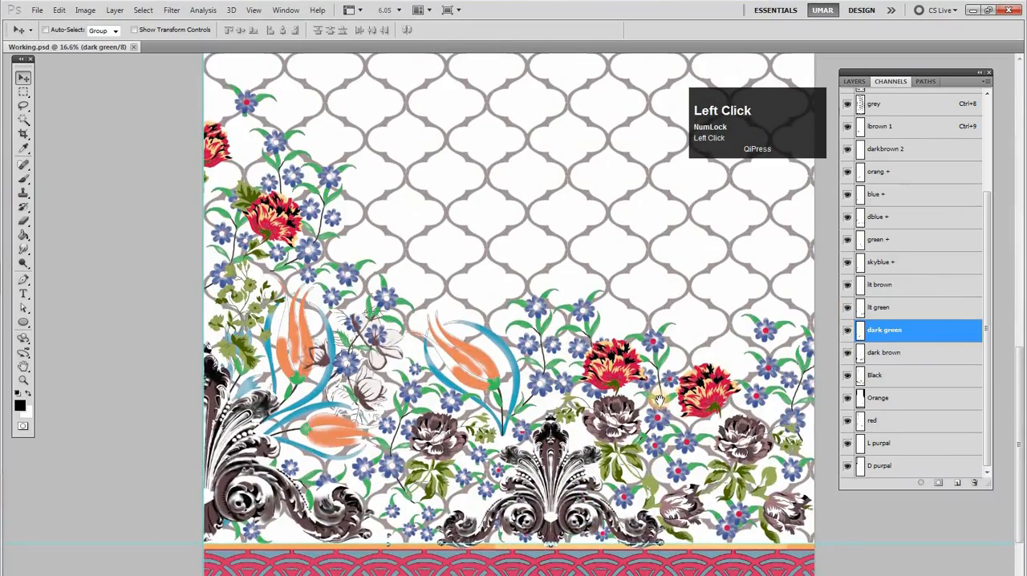
{"action": "left_click_drag", "start_coordinate": [646, 386], "coordinate": [670, 391]}
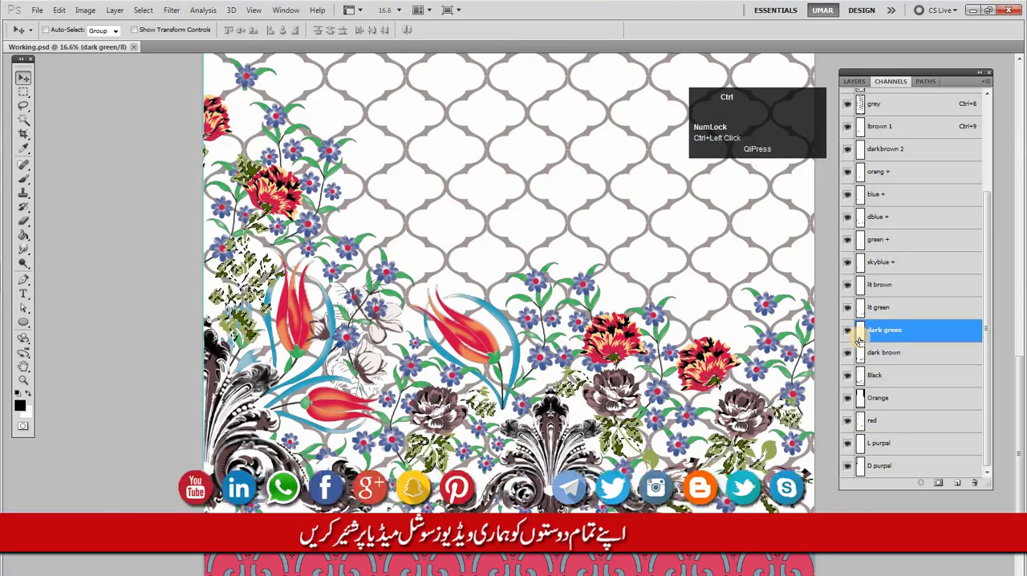
{"action": "key", "text": "ctrl+d"}
Load green + as a selection, delete that channel, fill the selection into the dark green channel, and deselect
{"action": "left_click", "coordinate": [858, 286], "text": "ctrl"}
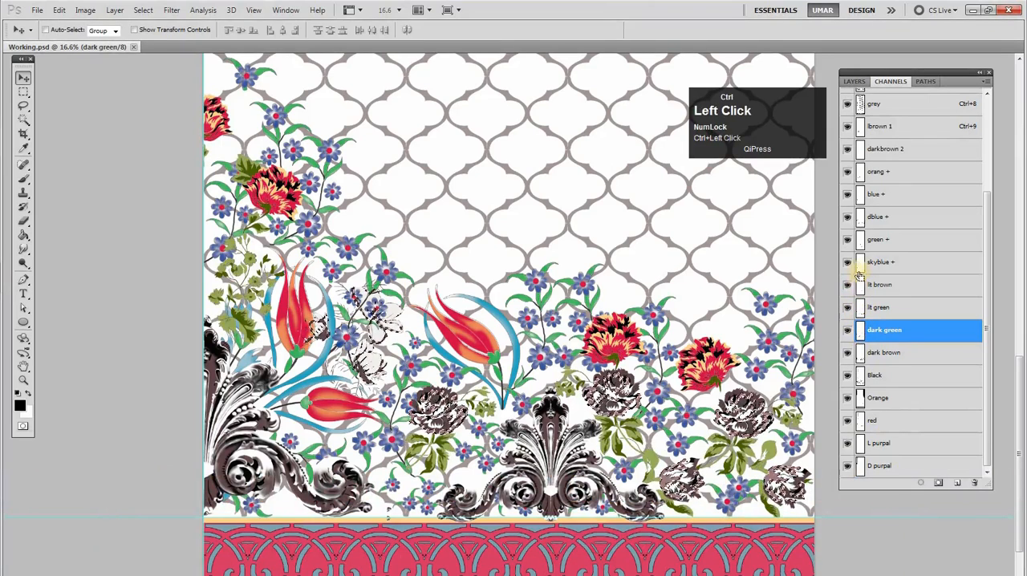
{"action": "left_click", "coordinate": [861, 242], "text": "ctrl"}
{"action": "left_click", "coordinate": [858, 247], "text": "ctrl"}
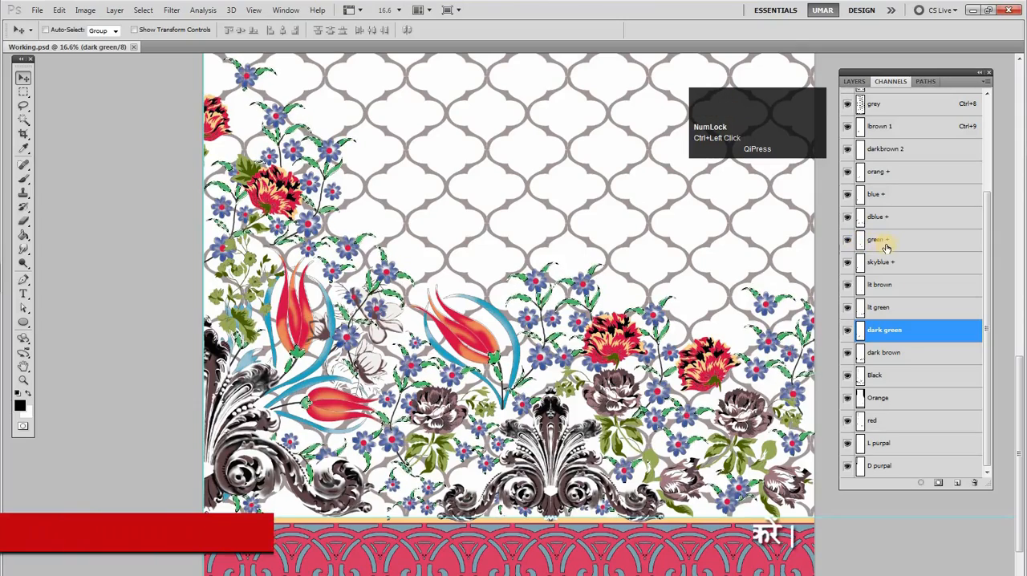
{"action": "left_click_drag", "start_coordinate": [951, 329], "coordinate": [971, 481]}
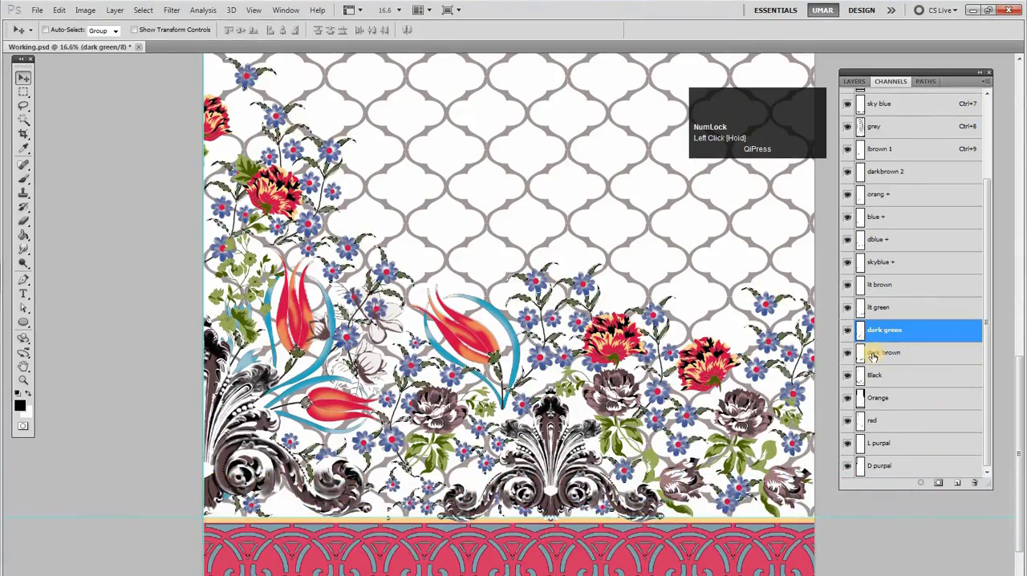
{"action": "key", "text": "ctrl+d"}
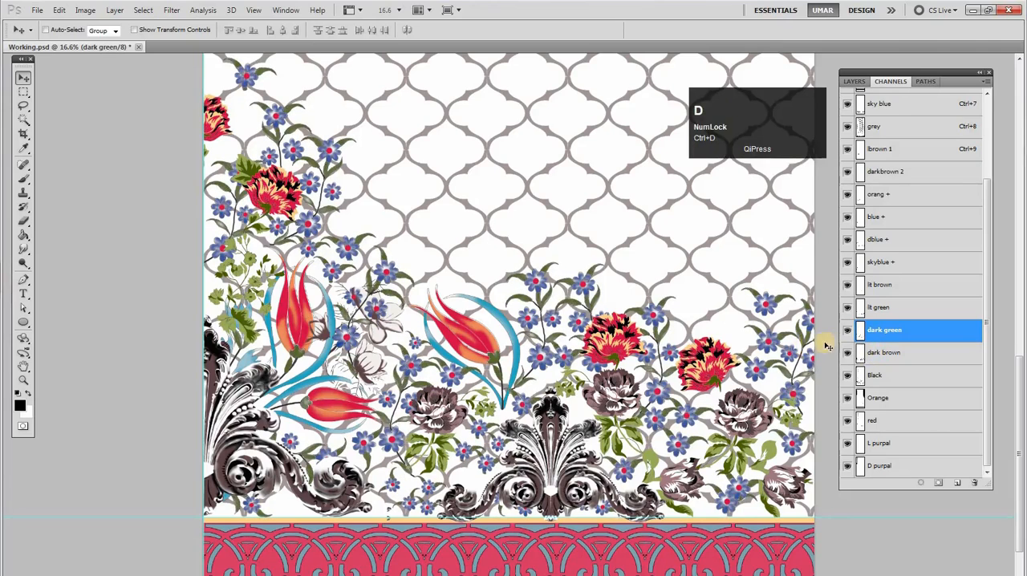
Check the lit green, lit brown and skyblue + channels against the artwork, return to dark green, and clear the selection
{"action": "left_click", "coordinate": [867, 313]}
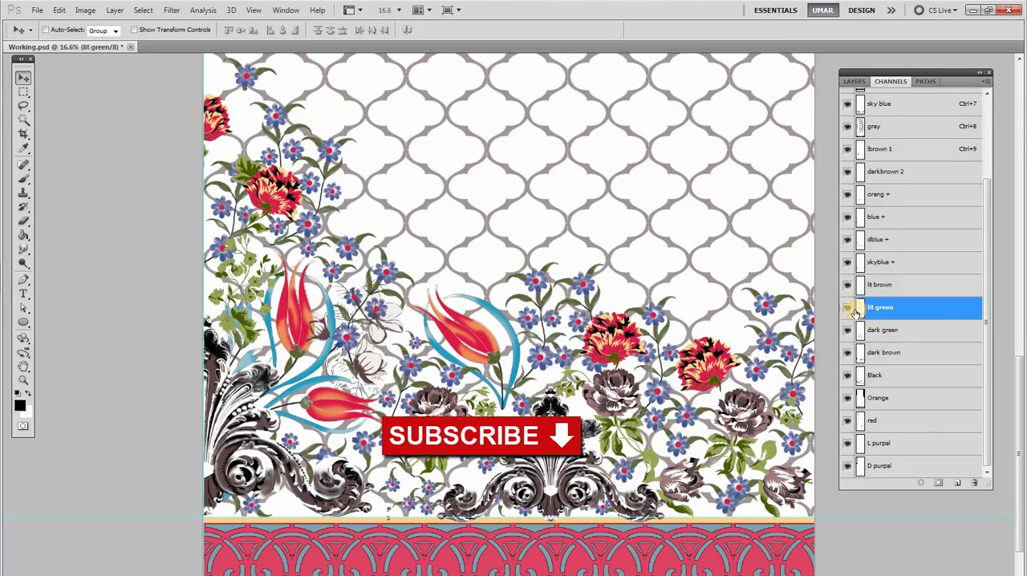
{"action": "left_click", "coordinate": [865, 310], "text": "ctrl"}
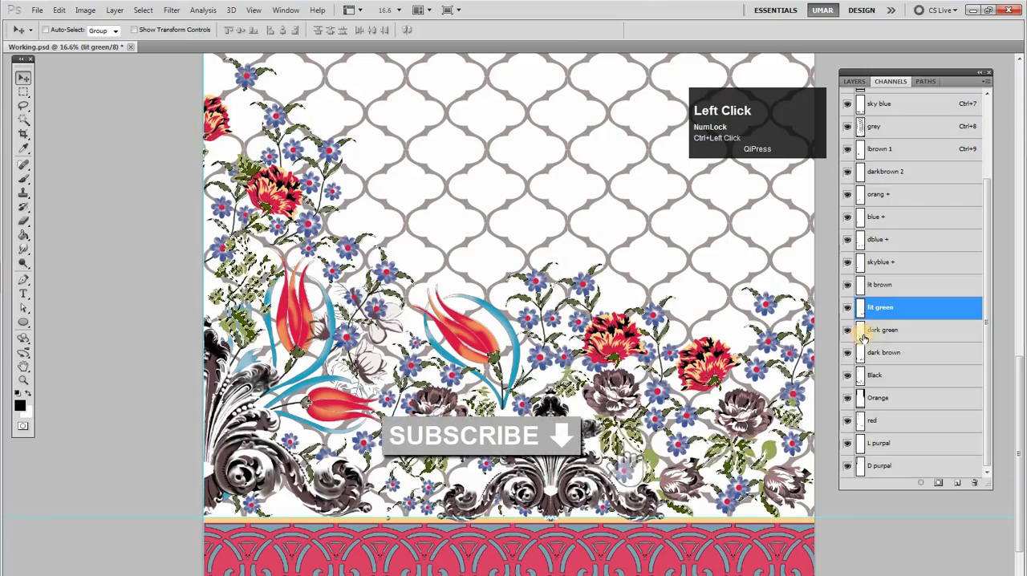
{"action": "left_click", "coordinate": [878, 291]}
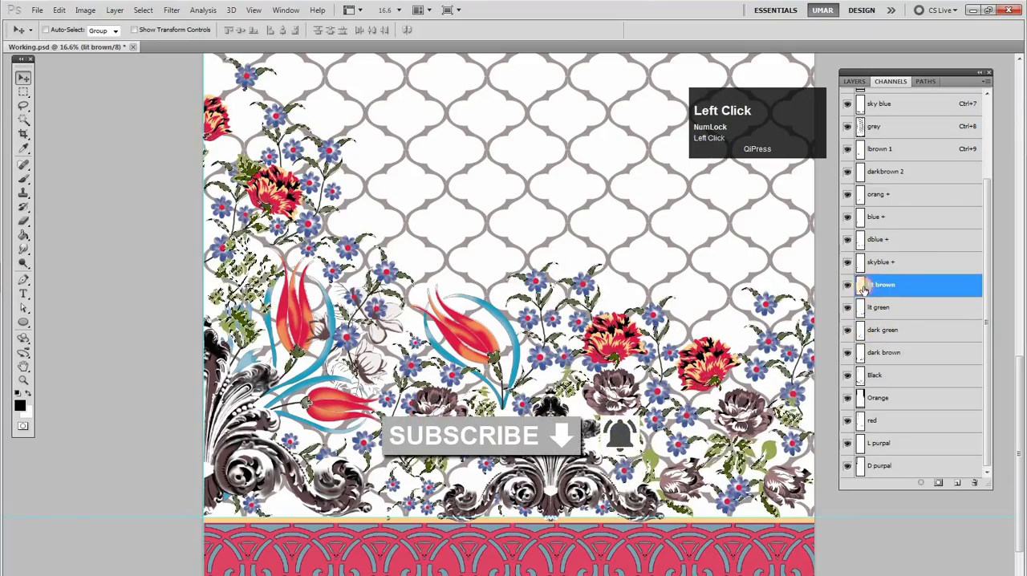
{"action": "left_click", "coordinate": [865, 265], "text": "ctrl"}
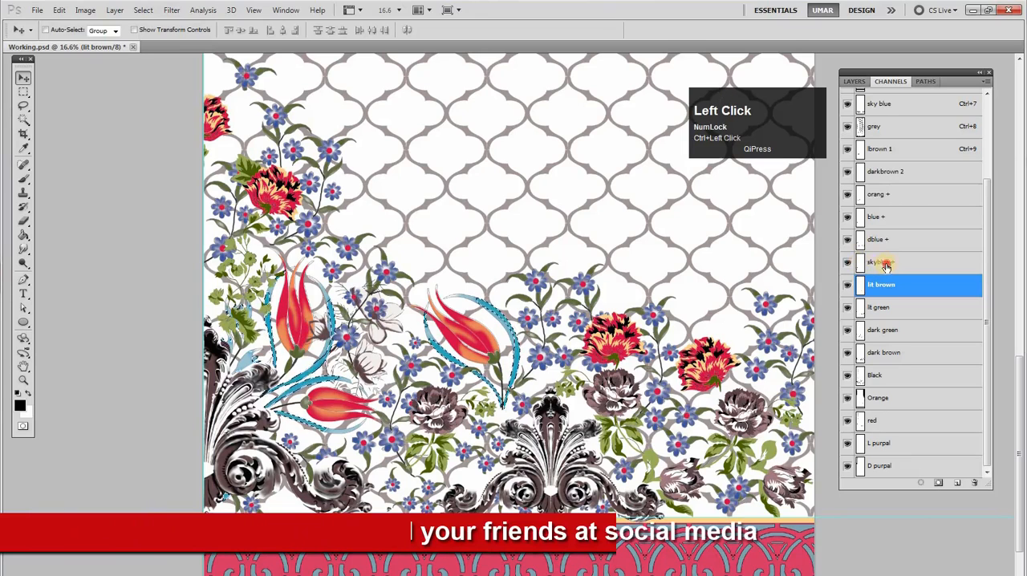
{"action": "left_click", "coordinate": [883, 266]}
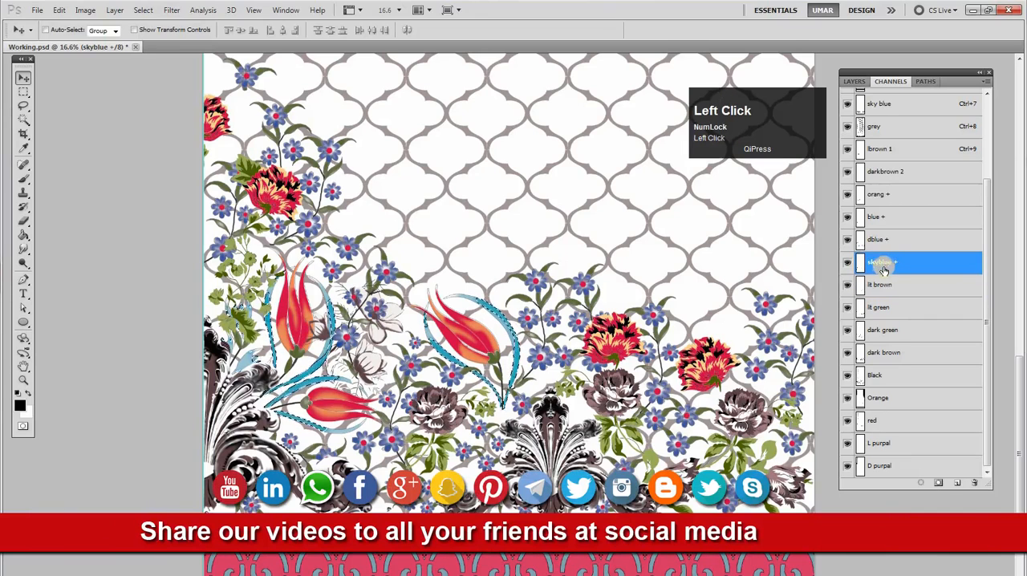
{"action": "left_click", "coordinate": [895, 335]}
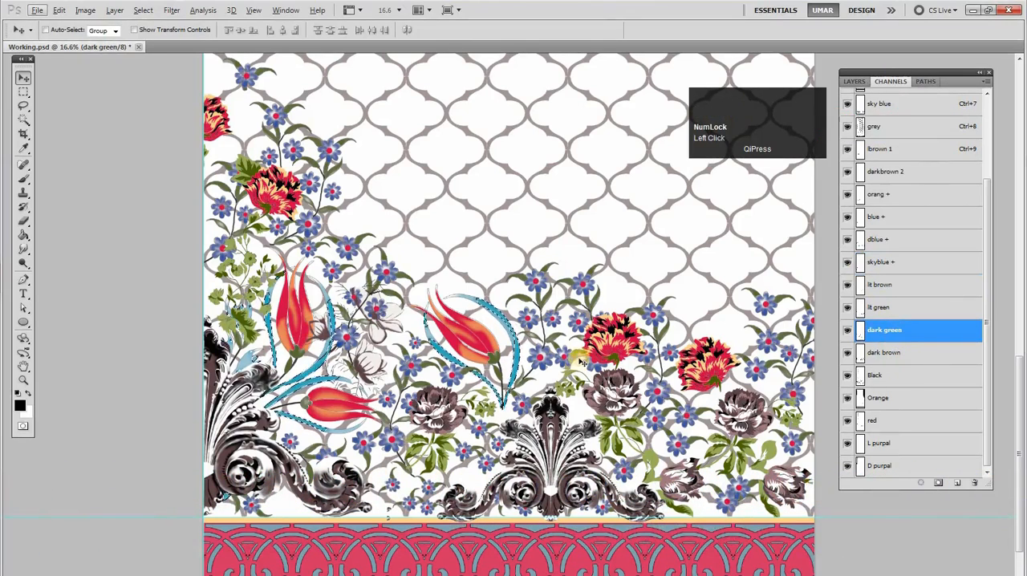
{"action": "key", "text": "space"}
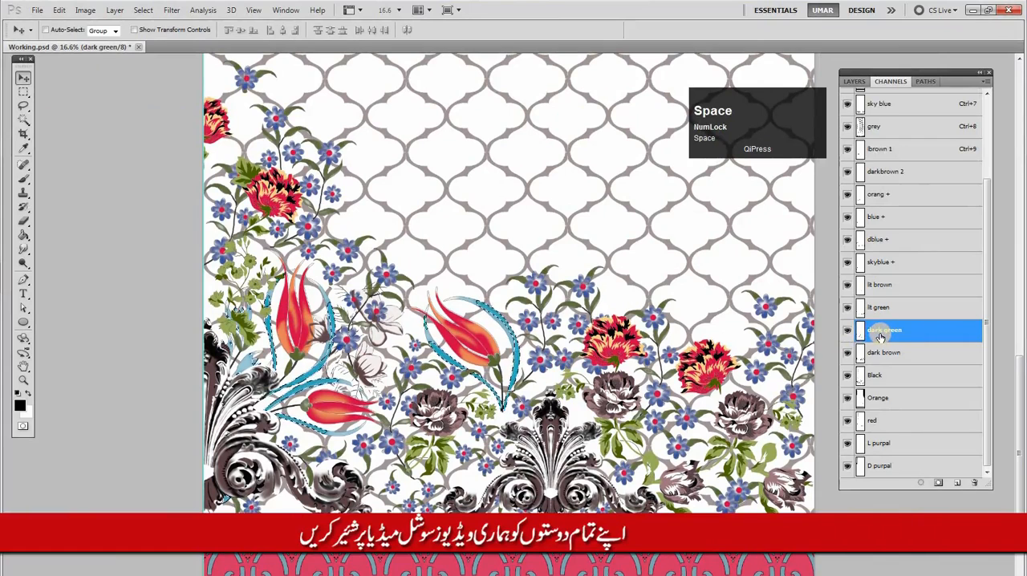
{"action": "key", "text": "ctrl+d"}
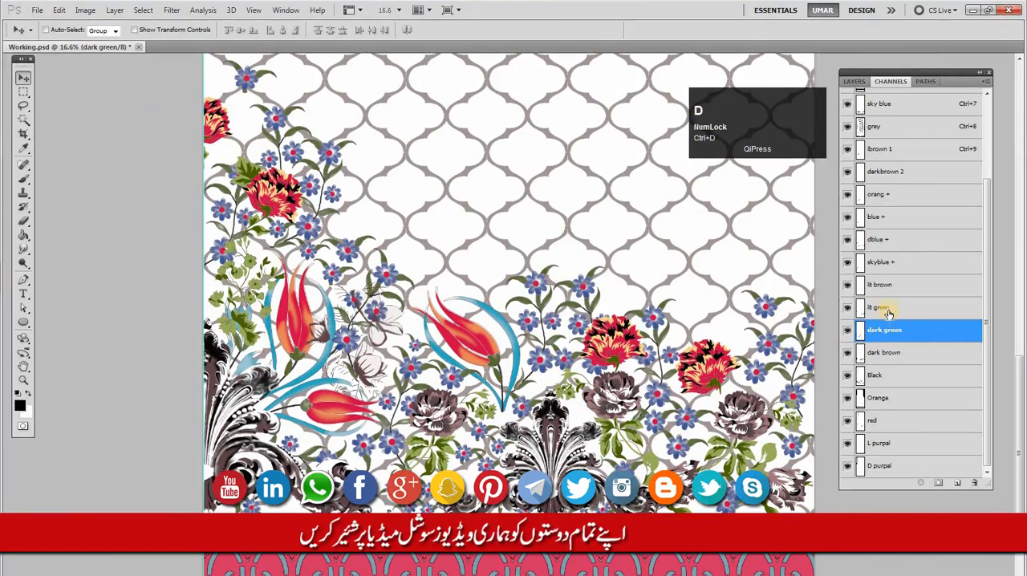
Load the dblue + and blue + channels as selections in turn to check which flowers and strokes they cover
{"action": "left_click", "coordinate": [884, 333], "text": "ctrl"}
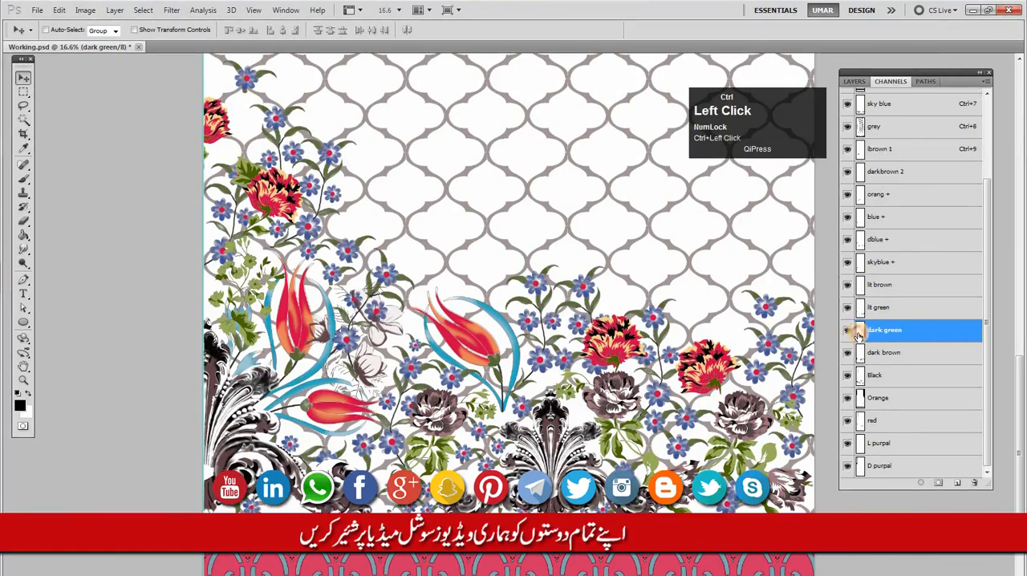
{"action": "left_click", "coordinate": [878, 263], "text": "ctrl"}
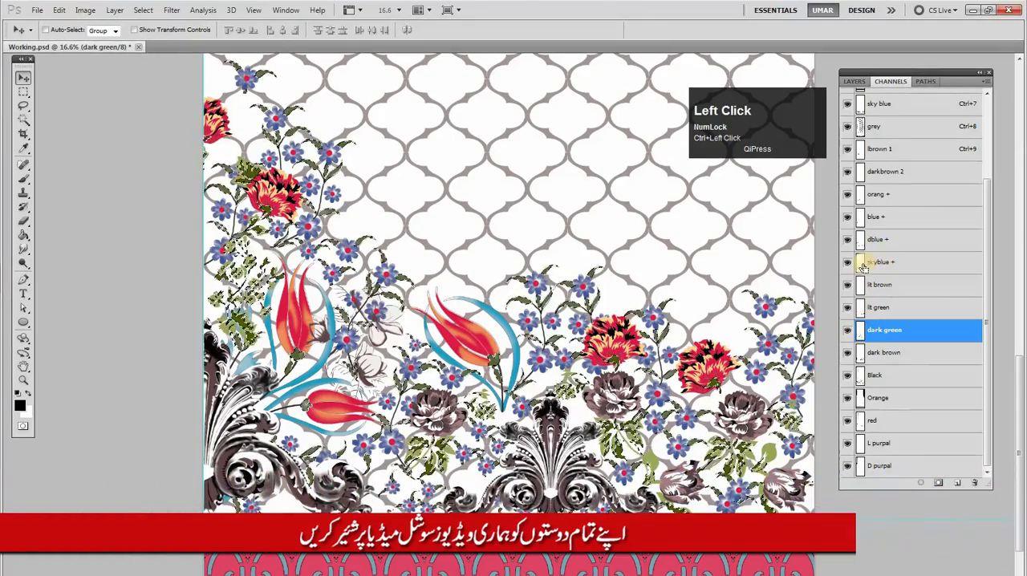
{"action": "left_click", "coordinate": [859, 218], "text": "ctrl"}
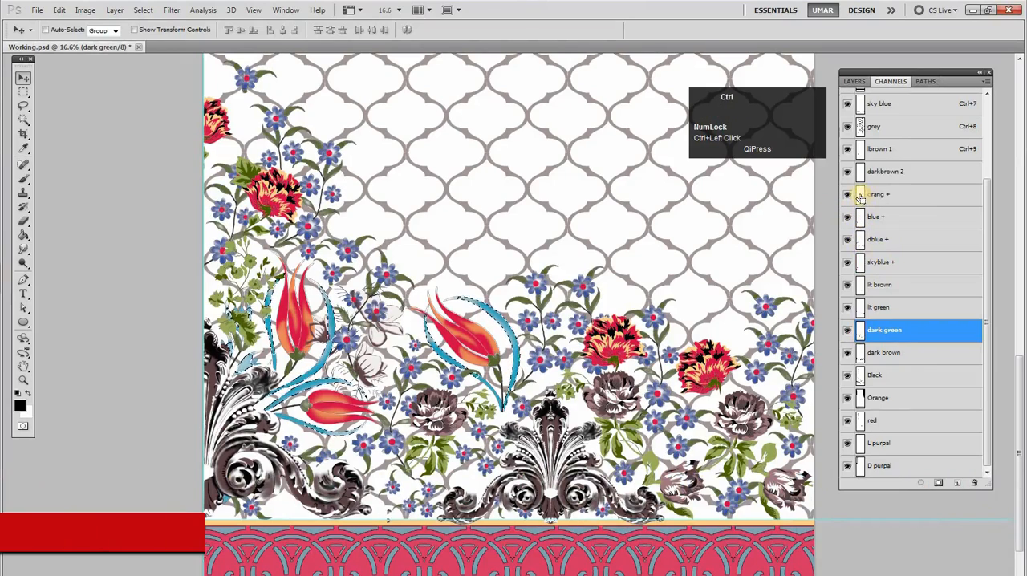
Load the orang + channel as a selection and toggle its visibility to check which tulip petals it covers
{"action": "left_click", "coordinate": [859, 195], "text": "ctrl"}
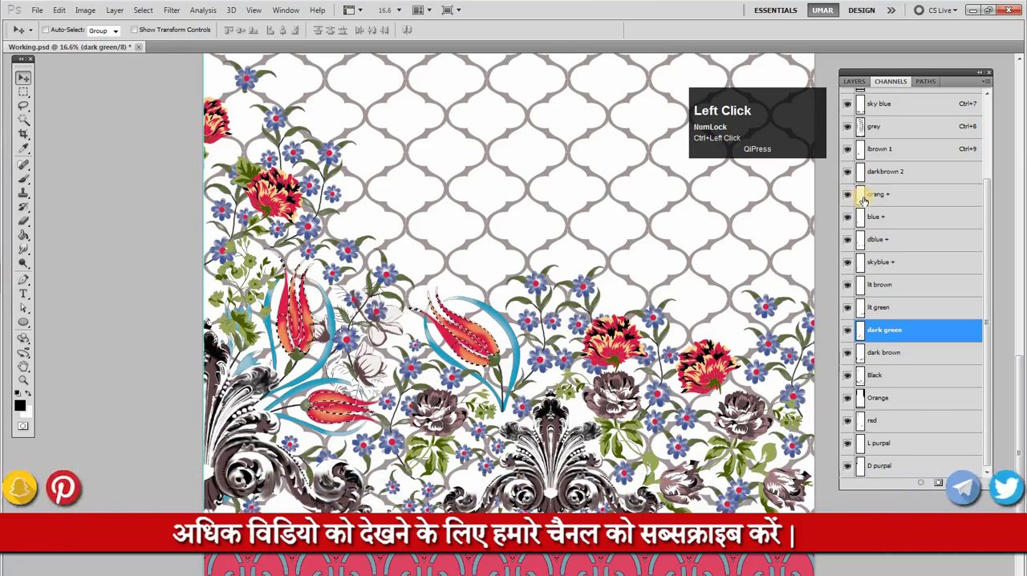
{"action": "left_click", "coordinate": [847, 198]}
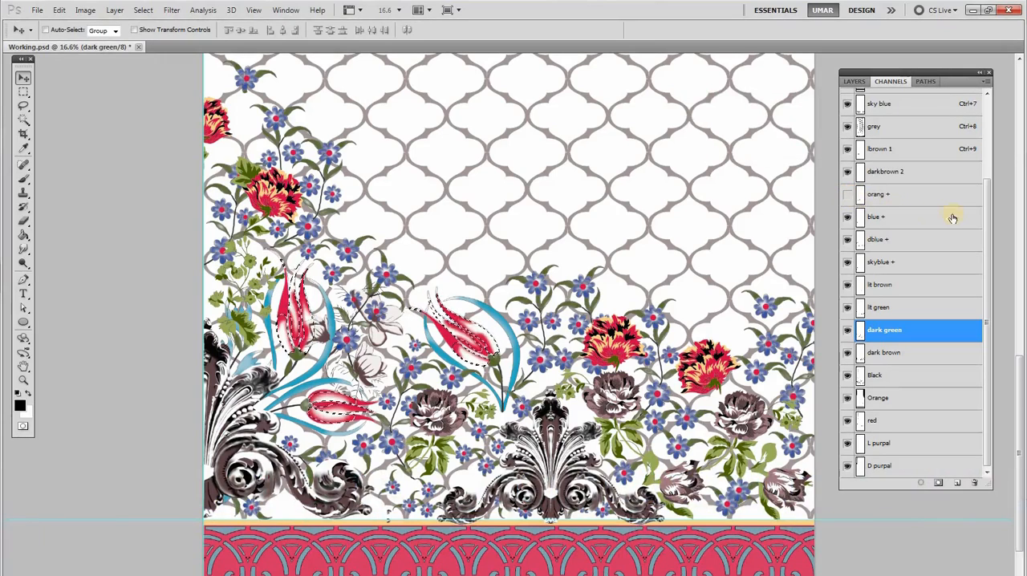
{"action": "left_click", "coordinate": [993, 252]}
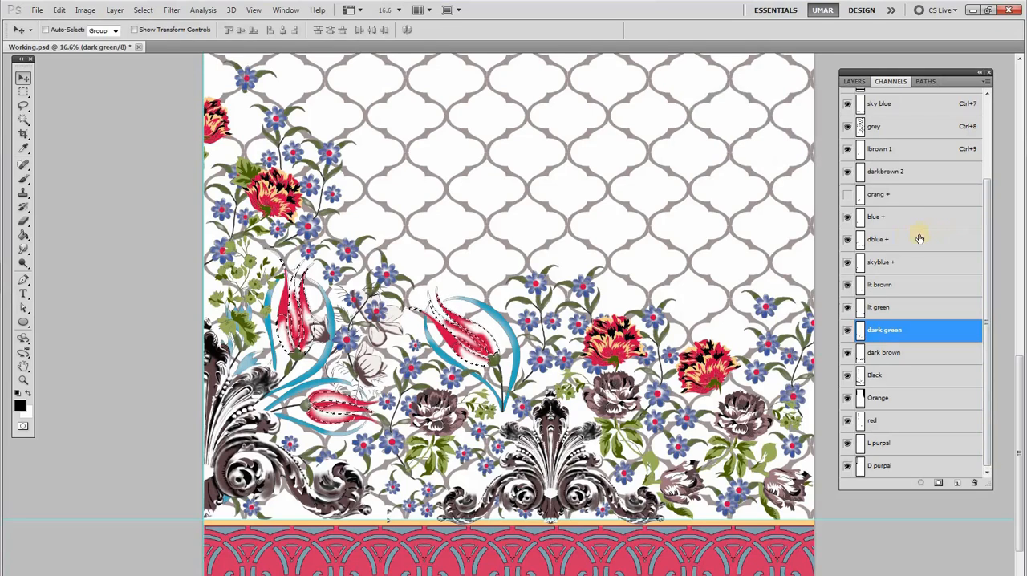
{"action": "left_click", "coordinate": [845, 198]}
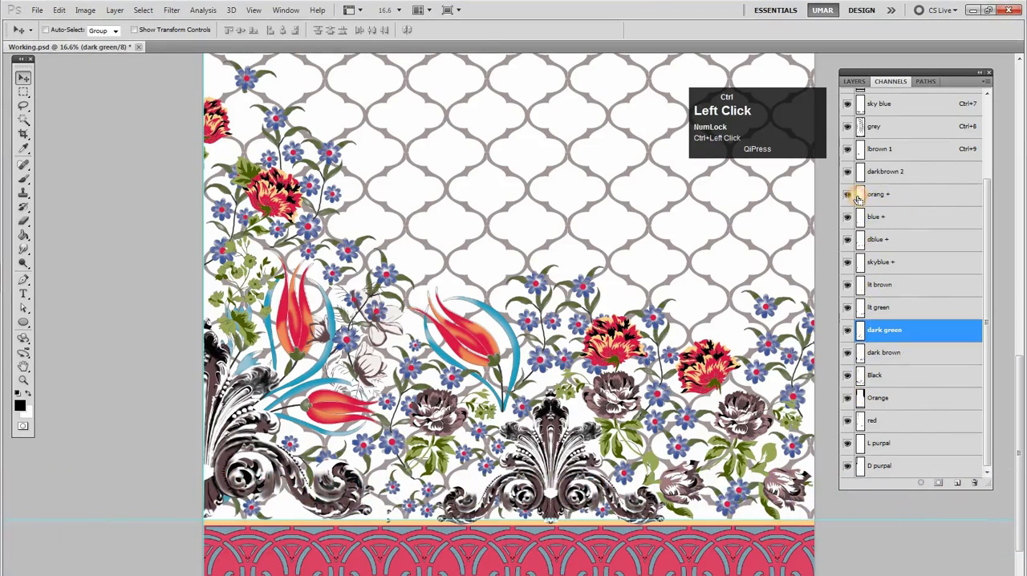
Fill the selection into the Orange channel and delete the orang + channel
{"action": "left_click", "coordinate": [878, 423]}
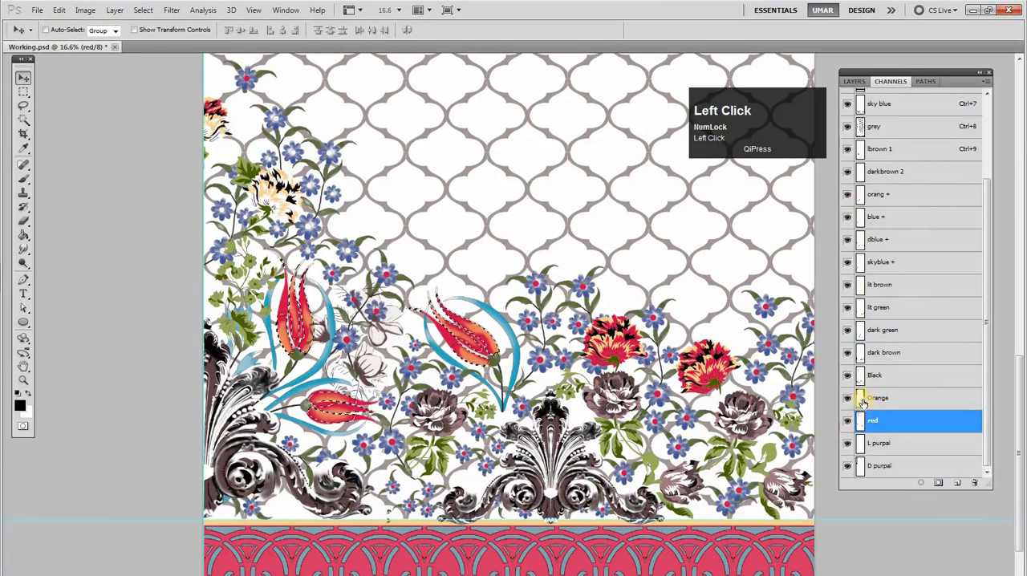
{"action": "left_click", "coordinate": [863, 404]}
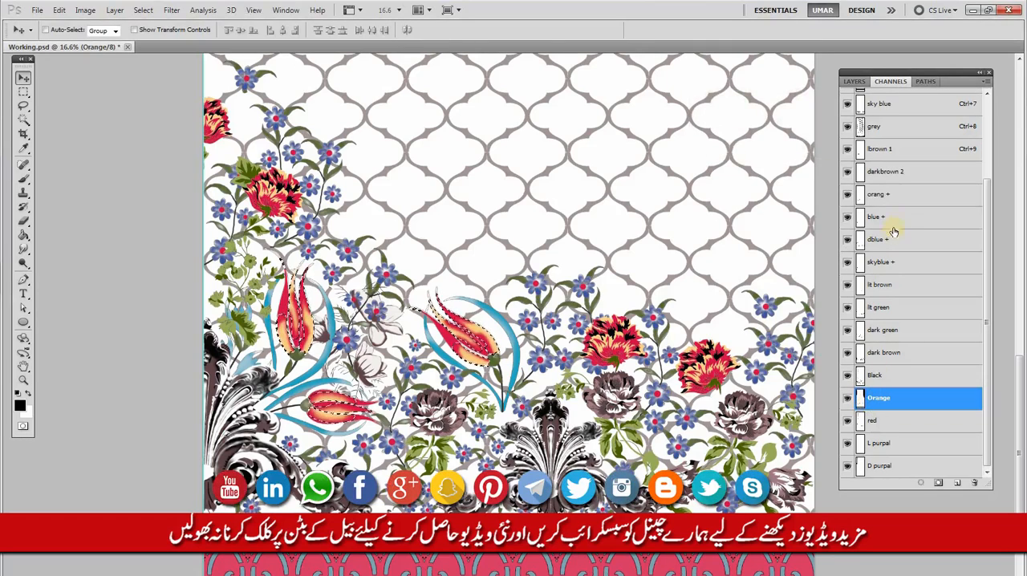
{"action": "left_click_drag", "start_coordinate": [922, 399], "coordinate": [973, 483]}
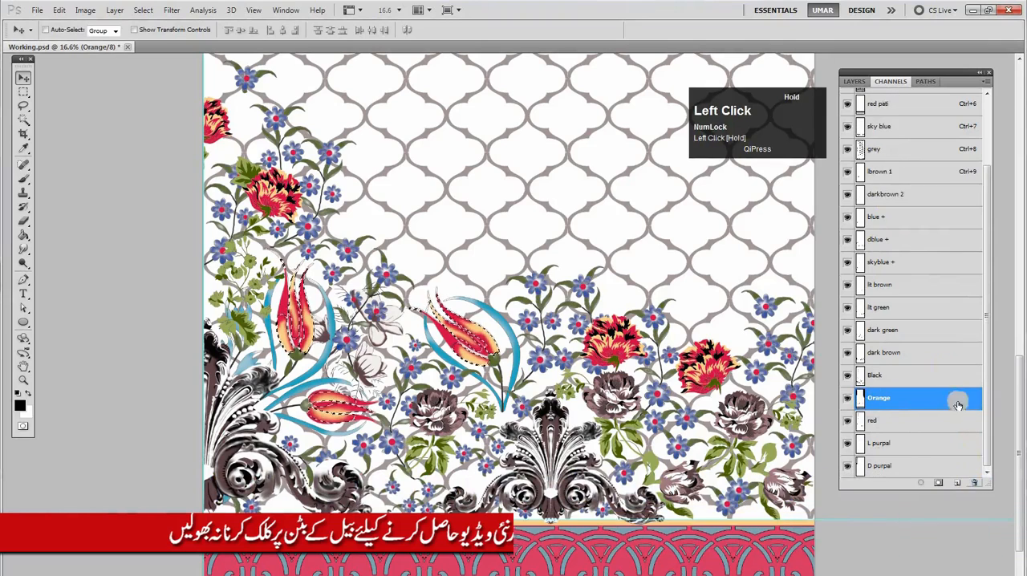
Clear the selection, load the darkbrown 2 channel as a selection, and inspect the areas it covers around the pale flowers
{"action": "left_click", "coordinate": [895, 195]}
{"action": "key", "text": "ctrl+d"}
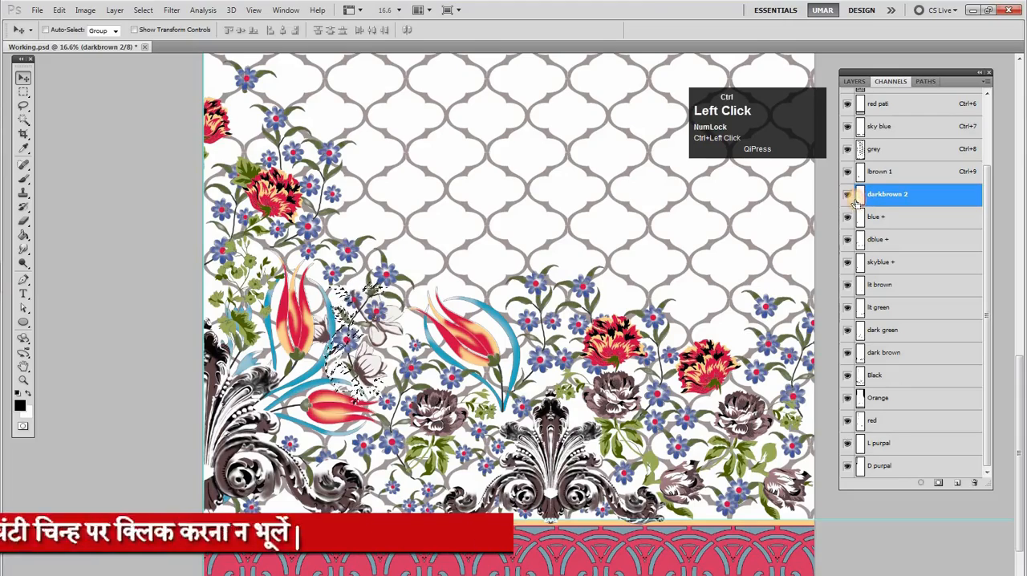
{"action": "key", "text": "space"}
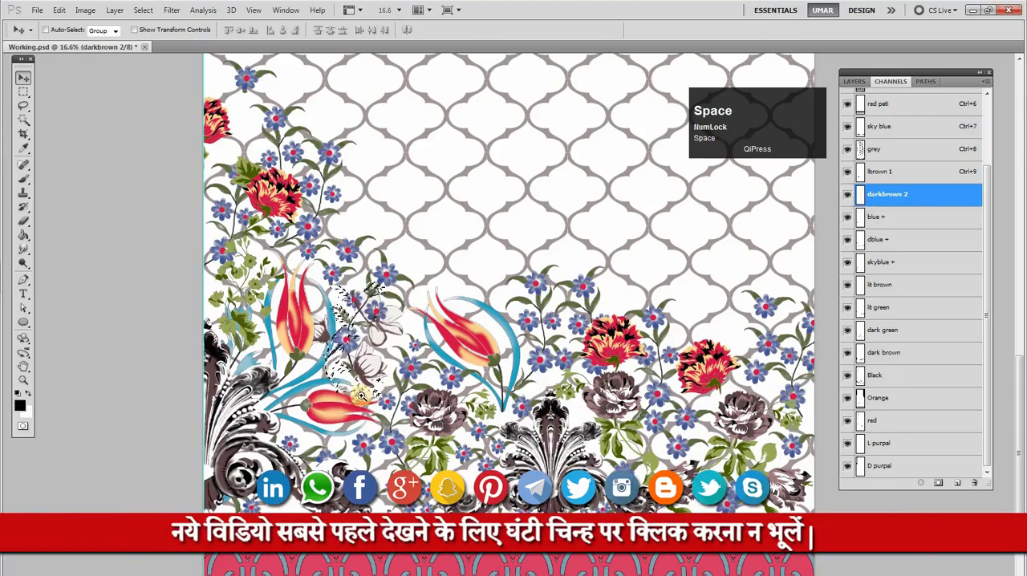
{"action": "left_click", "coordinate": [370, 402], "text": "ctrl"}
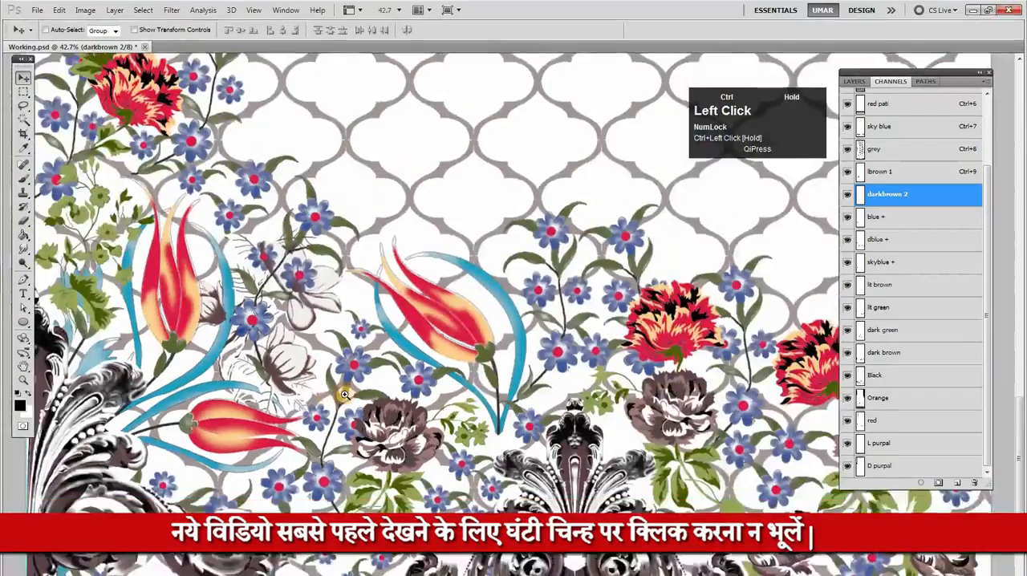
{"action": "left_click_drag", "start_coordinate": [344, 395], "coordinate": [295, 389]}
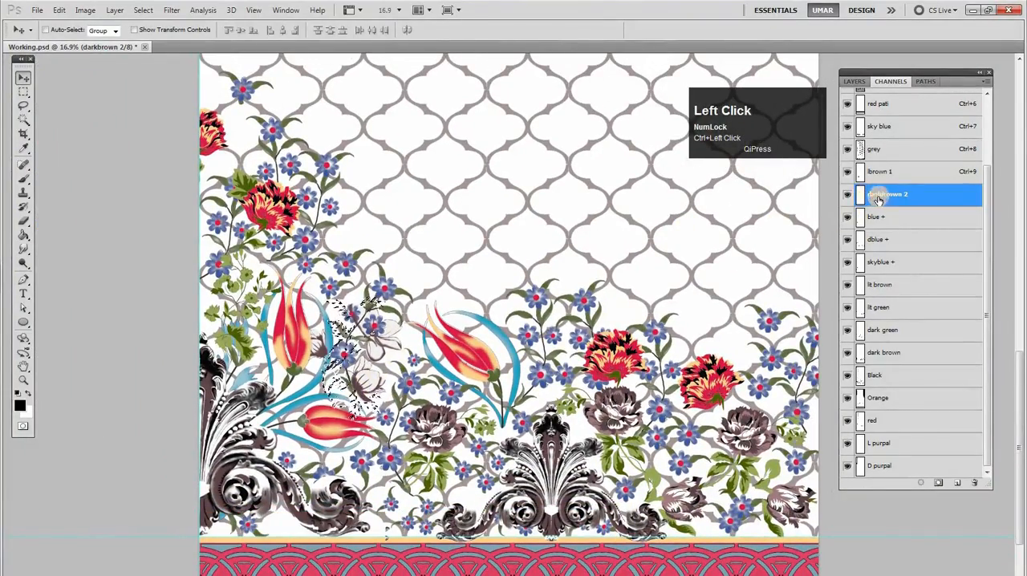
Delete the darkbrown 2 channel, fill its loaded selection into the dark brown channel, and deselect
{"action": "left_click_drag", "start_coordinate": [887, 197], "coordinate": [974, 481]}
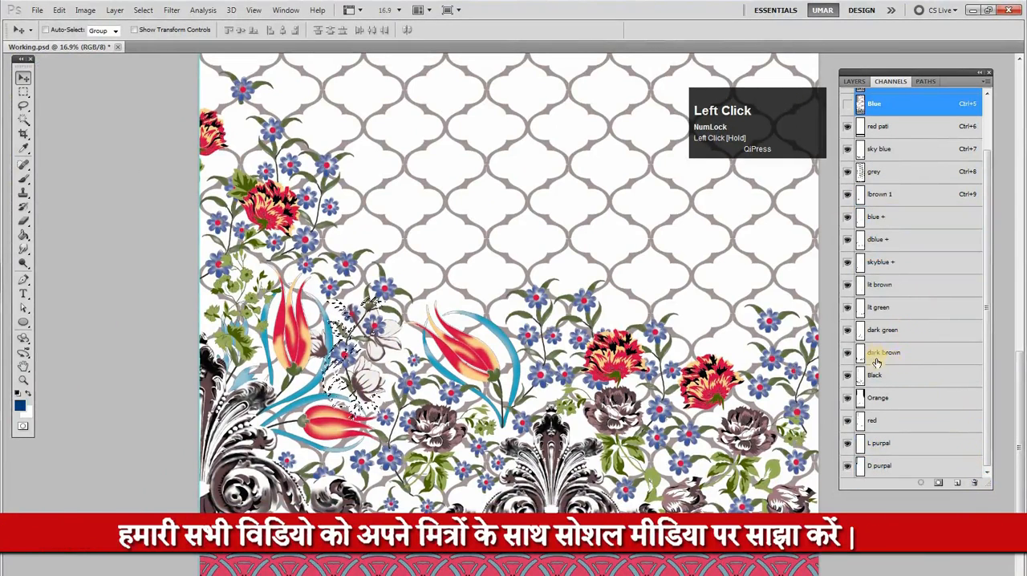
{"action": "left_click", "coordinate": [888, 353]}
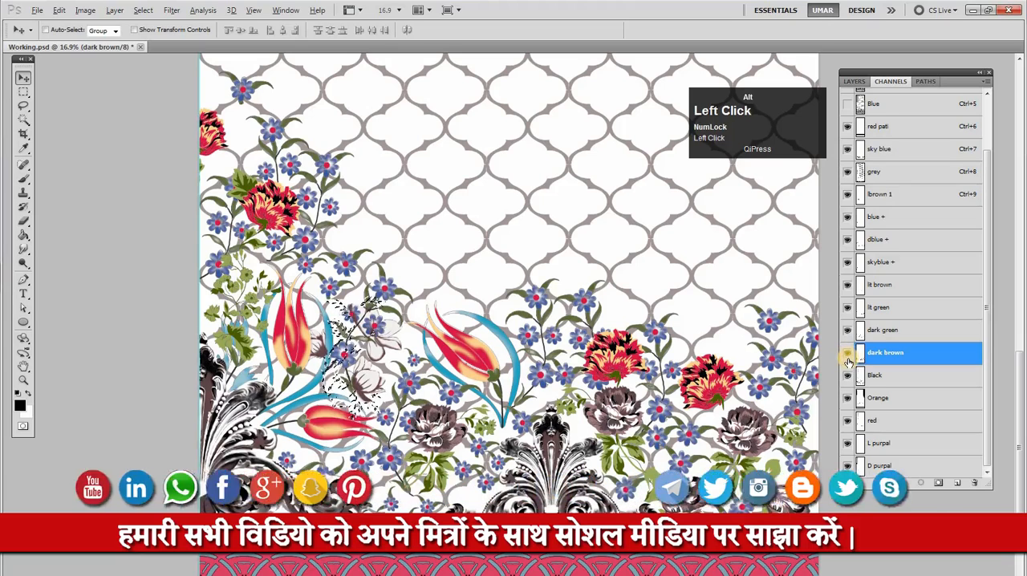
{"action": "key", "text": "ctrl+d"}
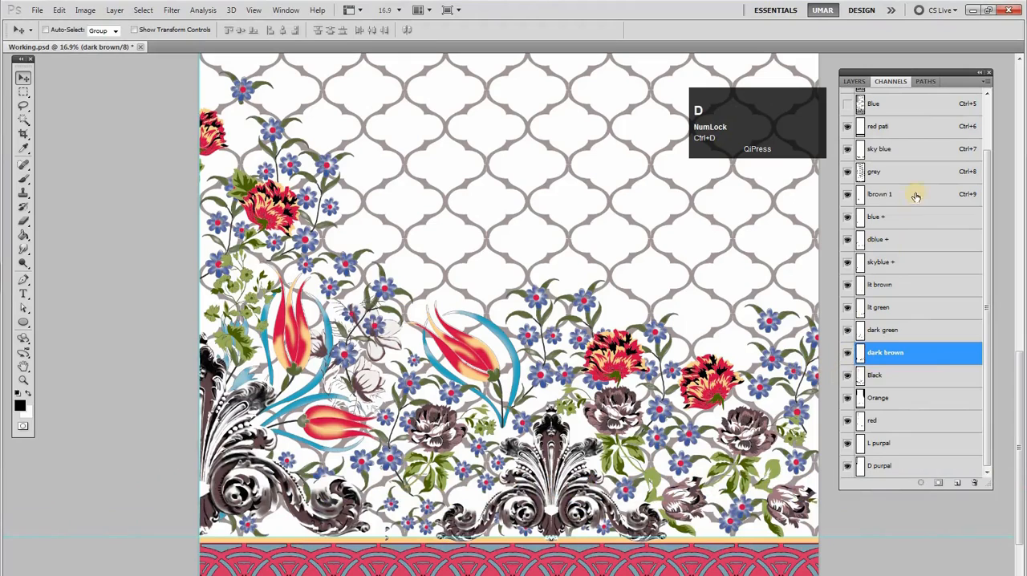
Try deleting lbrown 1 and filling its loaded selection into the lit brown channel, and undo both changes
{"action": "left_click", "coordinate": [875, 201]}
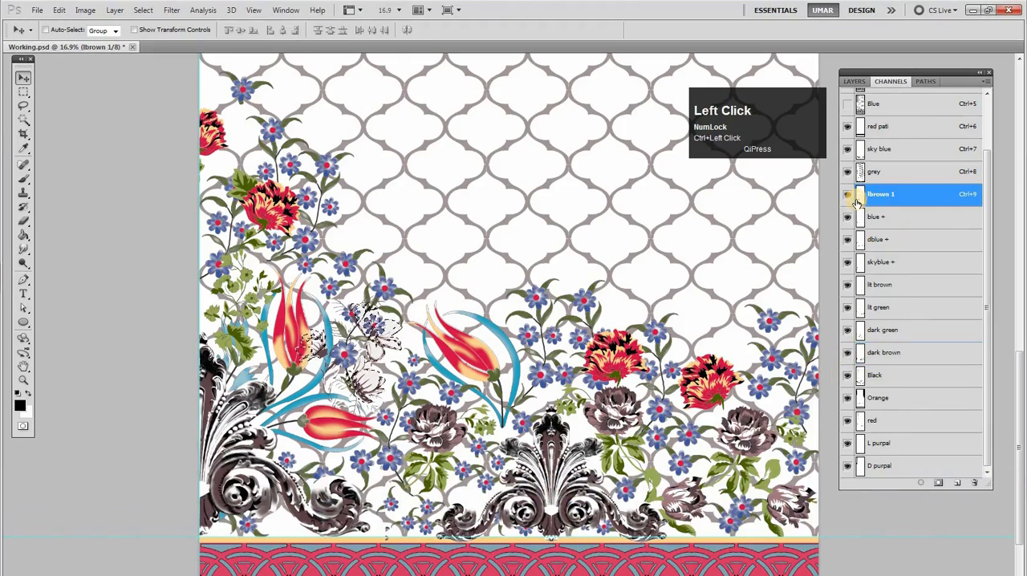
{"action": "left_click_drag", "start_coordinate": [886, 201], "coordinate": [974, 482]}
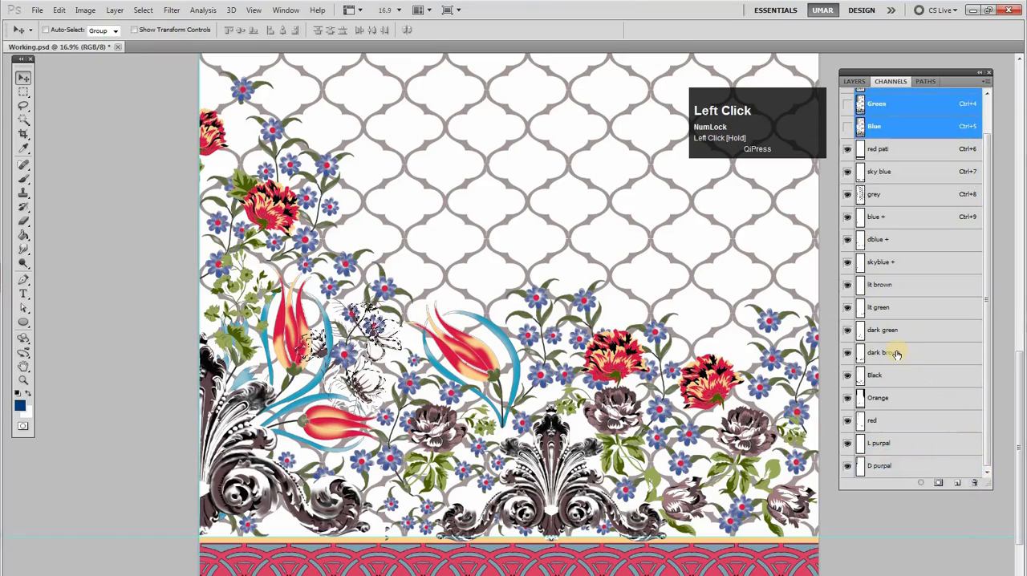
{"action": "left_click", "coordinate": [860, 288]}
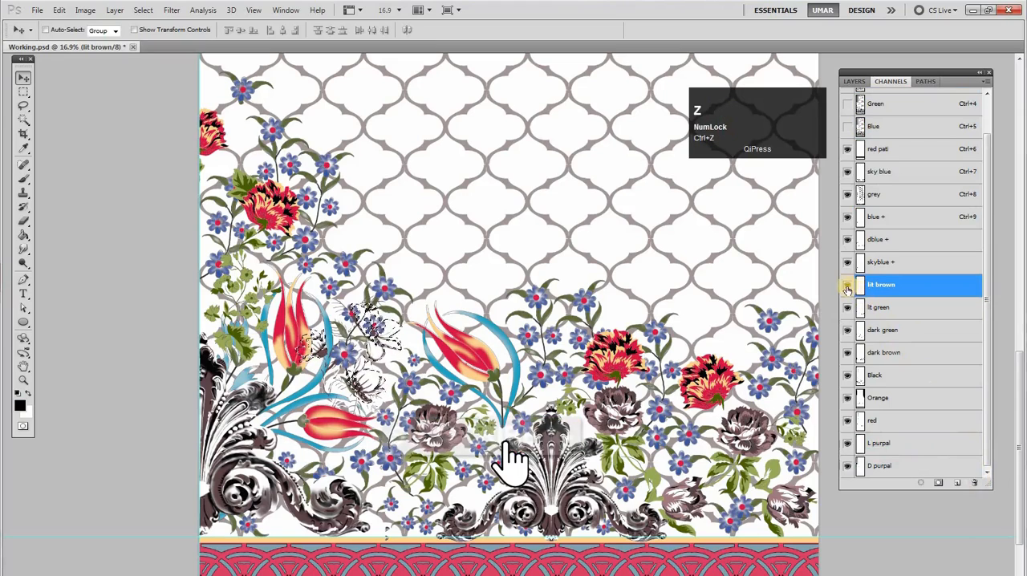
{"action": "left_click", "coordinate": [848, 287]}
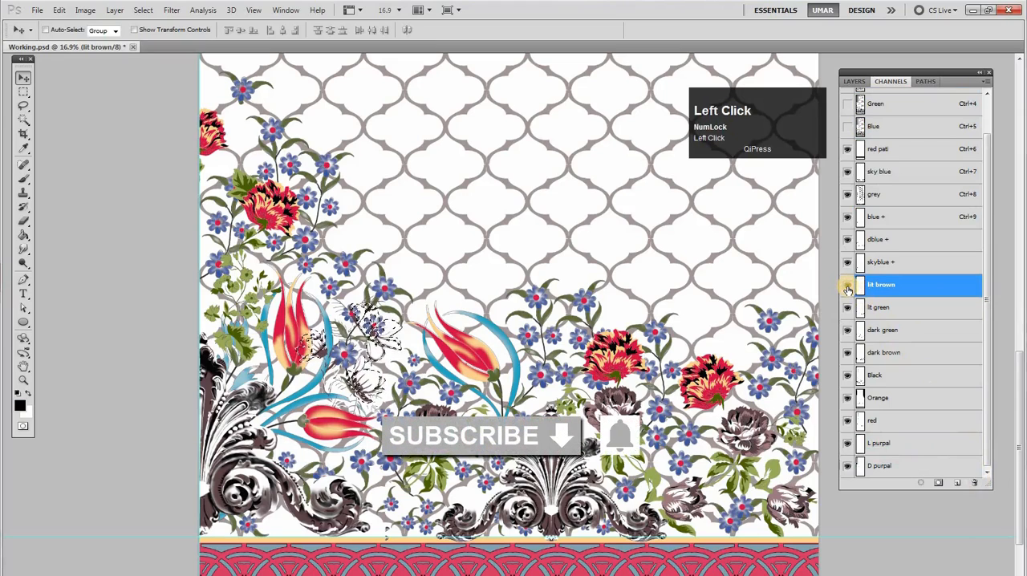
{"action": "key", "text": "ctrl"}
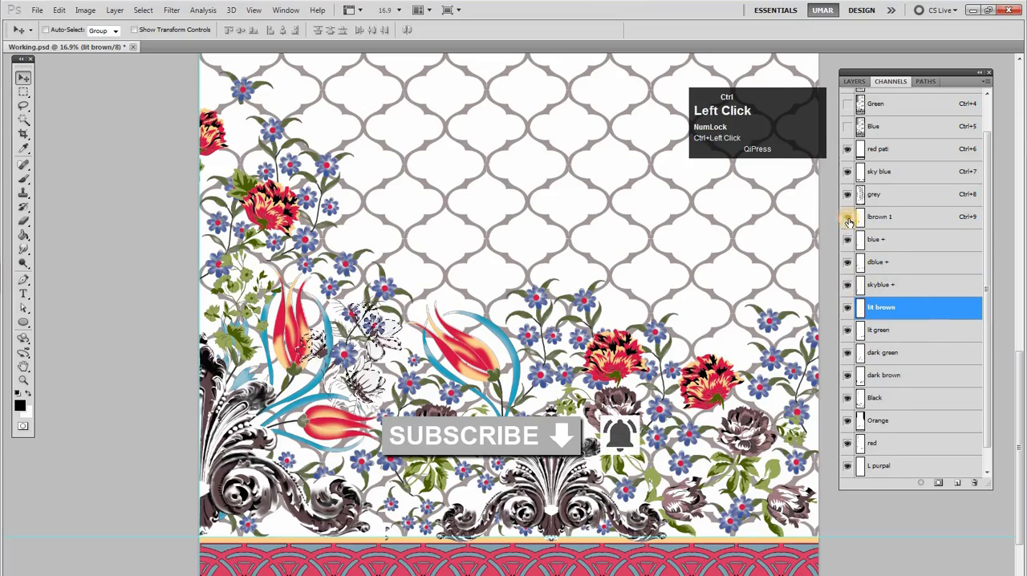
{"action": "left_click", "coordinate": [885, 223]}
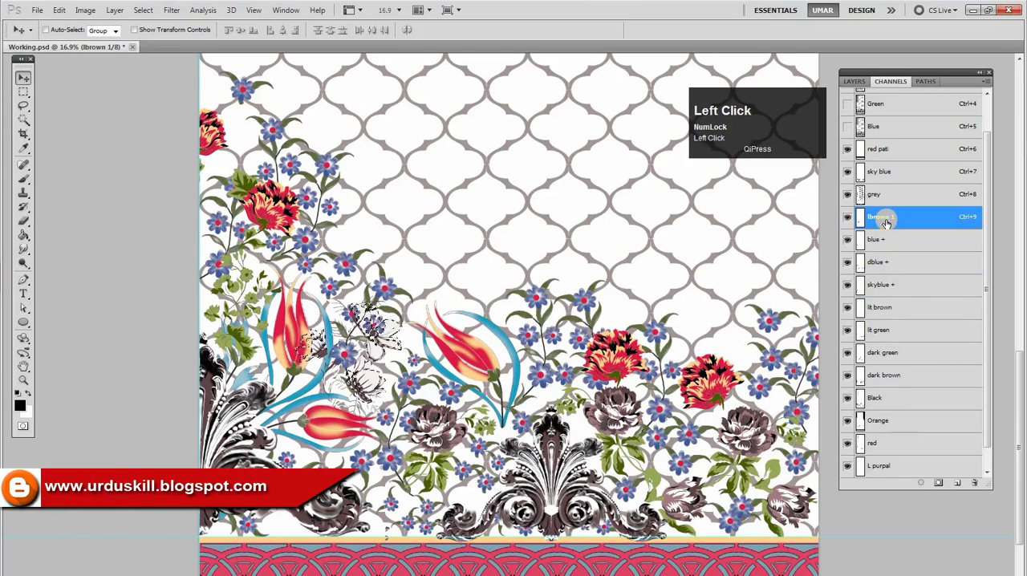
{"action": "left_click", "coordinate": [891, 196]}
{"action": "left_click", "coordinate": [889, 172], "text": "shift"}
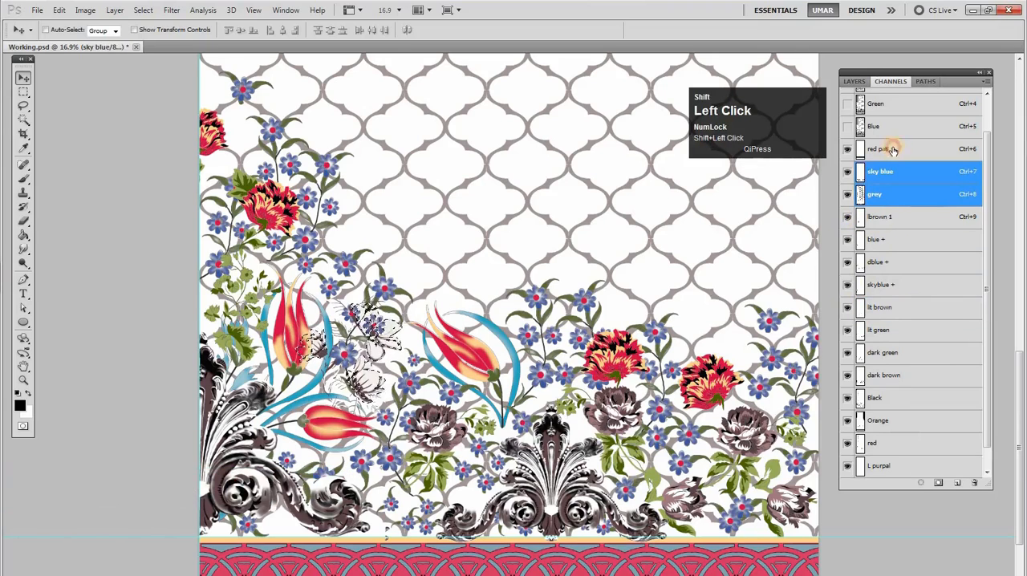
{"action": "left_click", "coordinate": [888, 150], "text": "shift"}
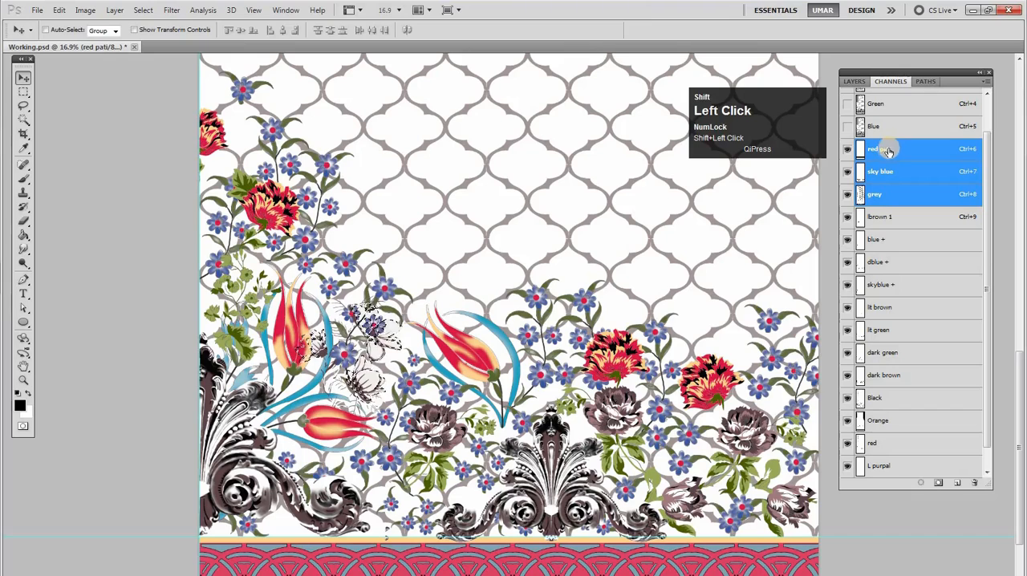
Delete the lbrown 1 channel and clear the selection
{"action": "left_click", "coordinate": [886, 222]}
{"action": "left_click_drag", "start_coordinate": [891, 218], "coordinate": [974, 481]}
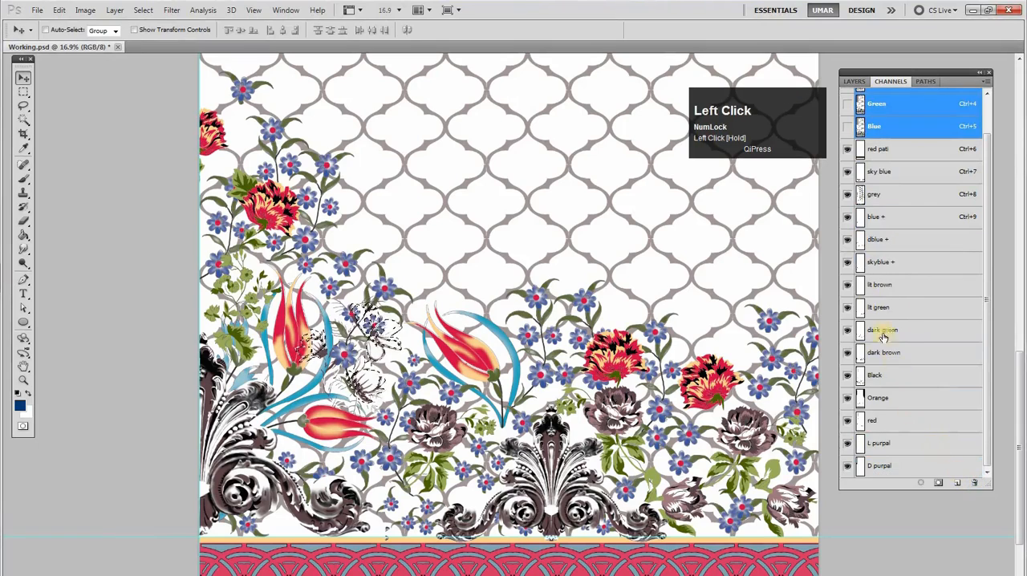
{"action": "key", "text": "ctrl+d"}
Compare the red pati and sky blue channels on the lower border, and load red pati as a selection
{"action": "left_click", "coordinate": [893, 172]}
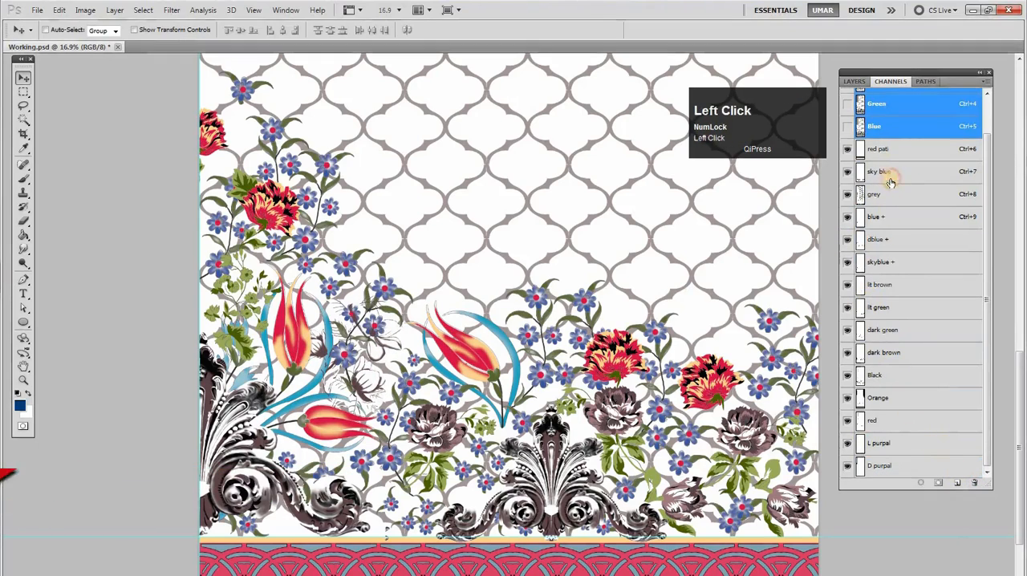
{"action": "left_click", "coordinate": [876, 151]}
{"action": "left_click", "coordinate": [847, 151]}
{"action": "left_click", "coordinate": [849, 151]}
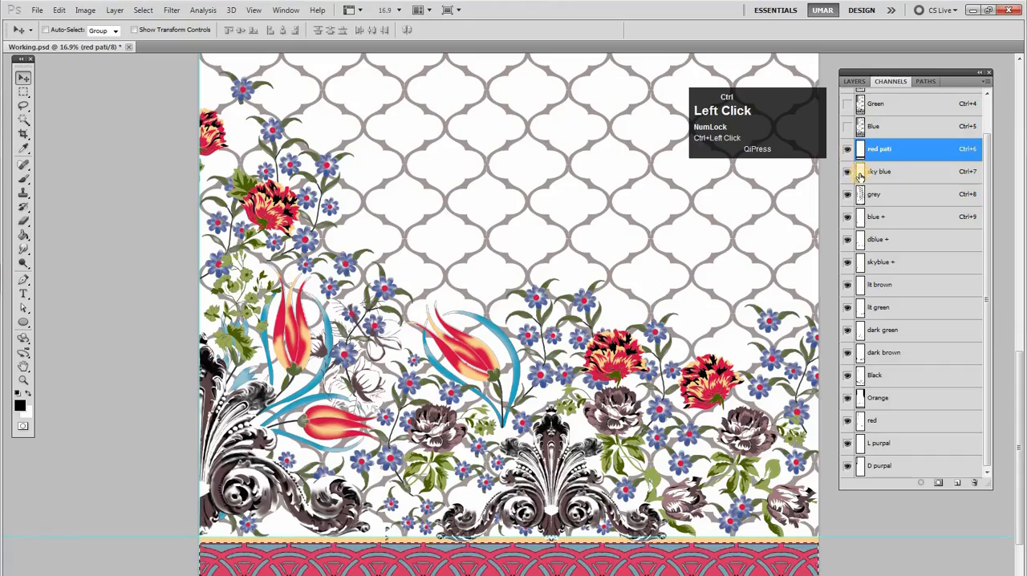
{"action": "key", "text": "space"}
{"action": "left_click_drag", "start_coordinate": [673, 328], "coordinate": [672, 248]}
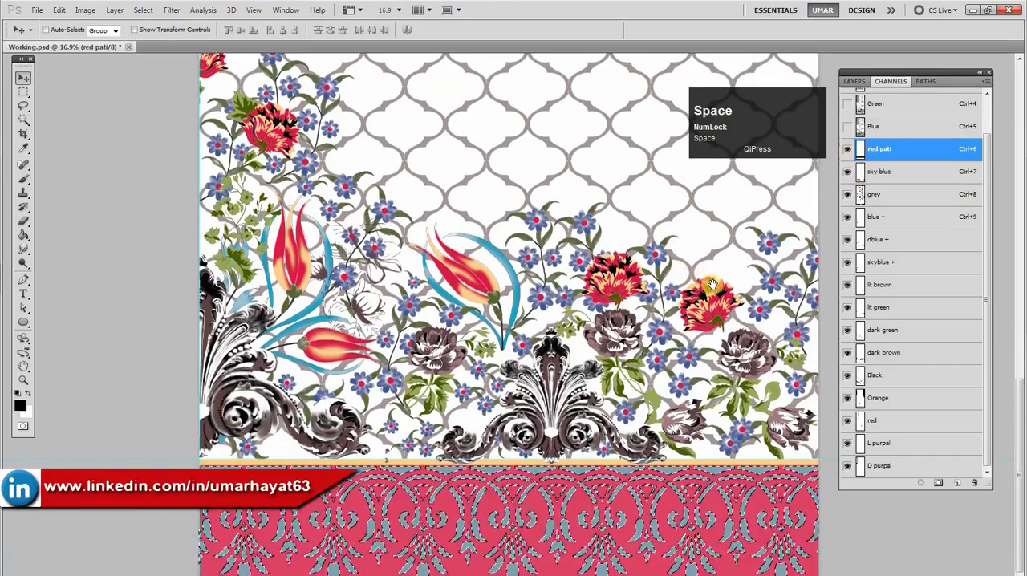
{"action": "left_click", "coordinate": [861, 175]}
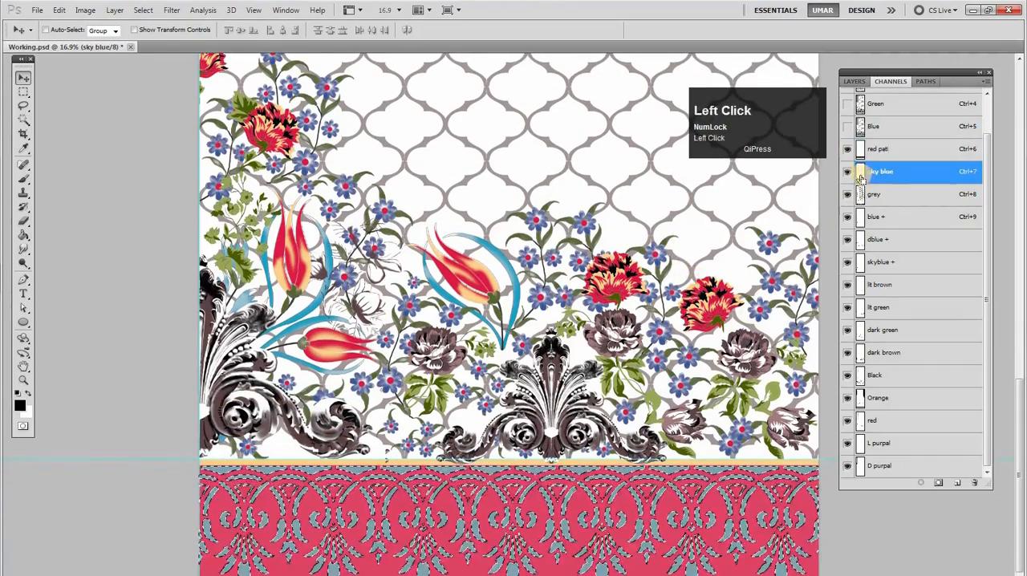
{"action": "left_click", "coordinate": [881, 151]}
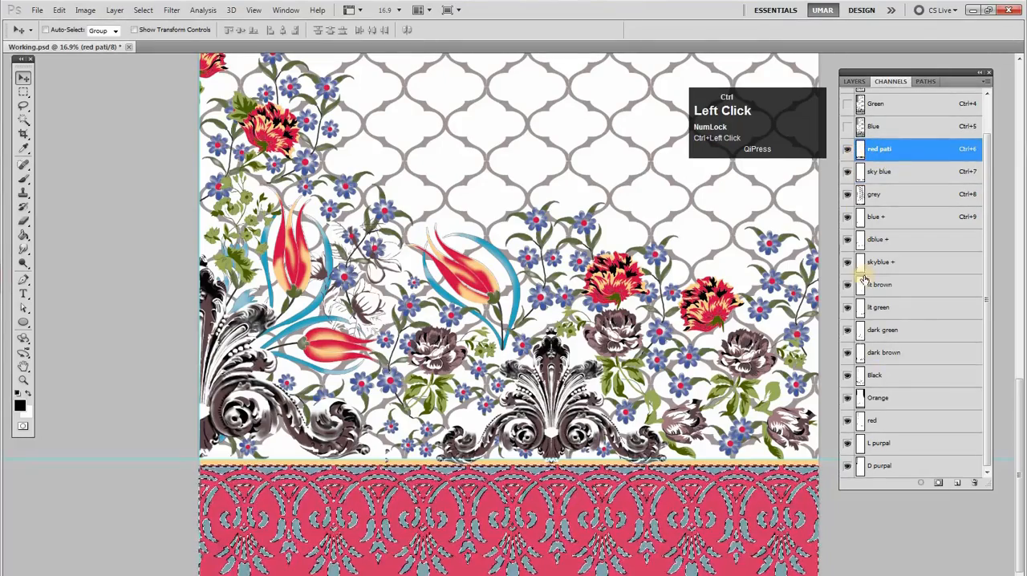
Fill the border selection into the red channel, deselect, and delete the red pati channel
{"action": "left_click", "coordinate": [861, 426]}
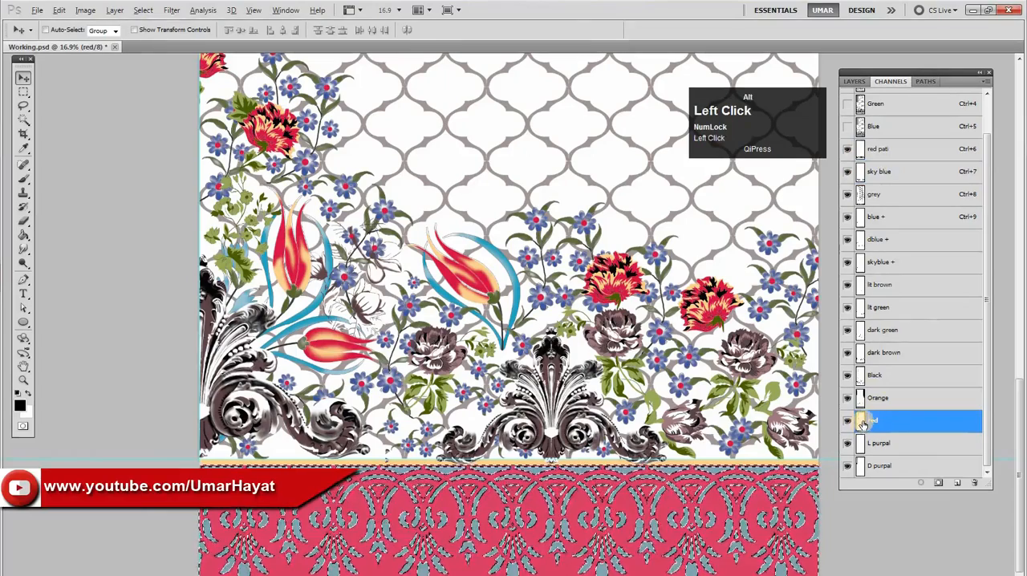
{"action": "key", "text": "ctrl+d"}
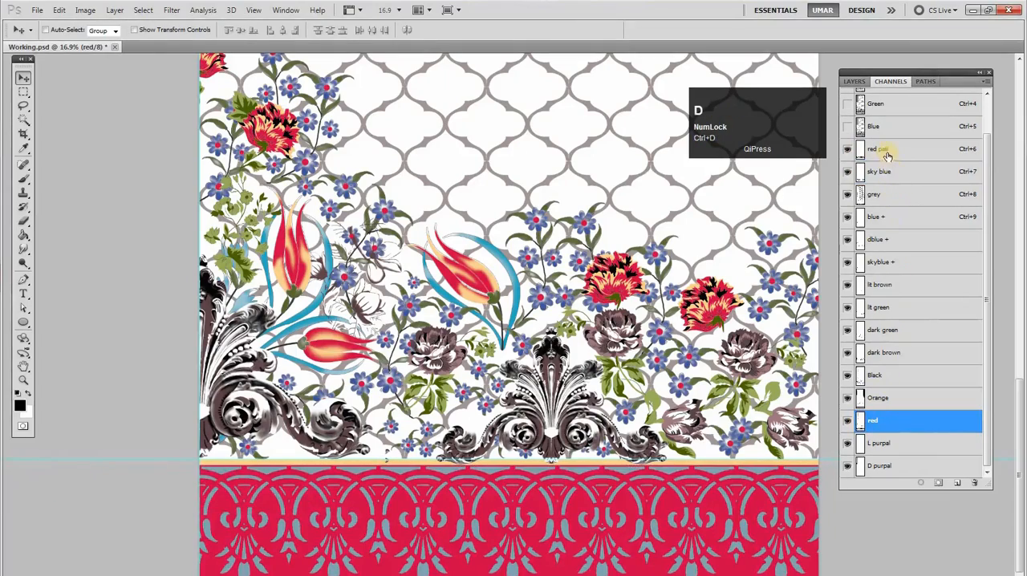
{"action": "left_click_drag", "start_coordinate": [952, 372], "coordinate": [975, 483]}
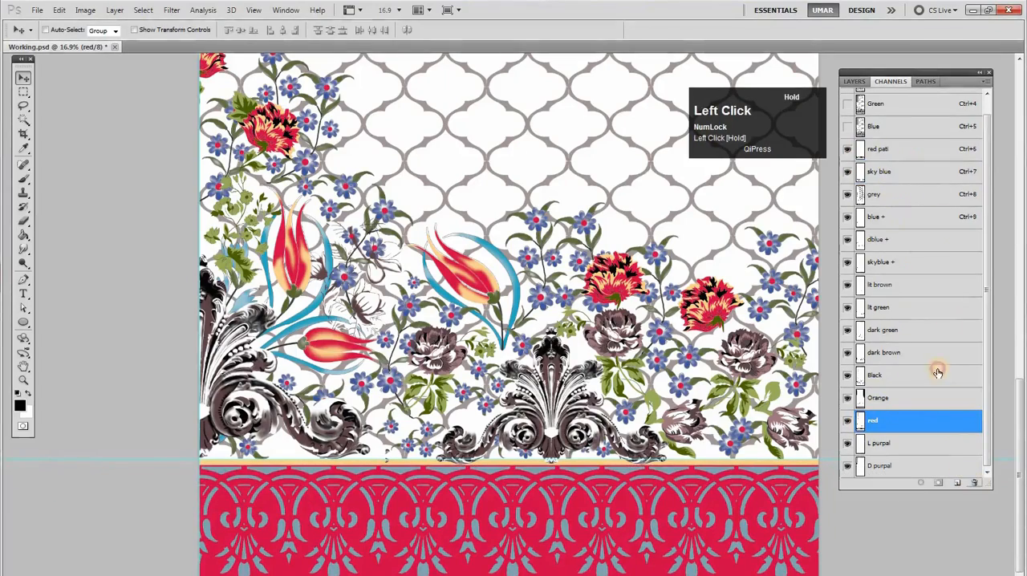
Load the sky blue channel as a selection to check which border motifs it covers
{"action": "left_click", "coordinate": [891, 173]}
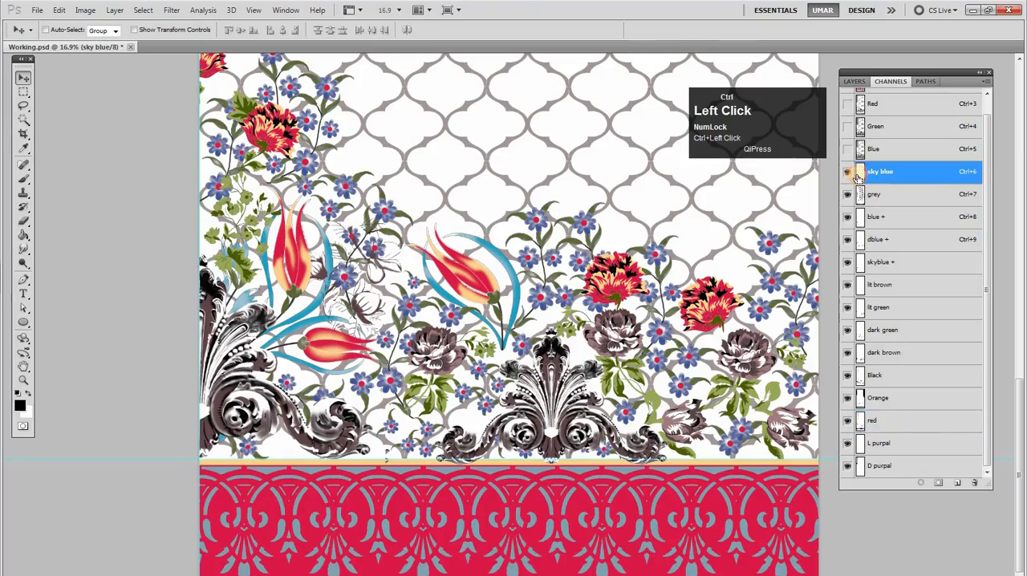
{"action": "left_click", "coordinate": [654, 361], "text": "alt"}
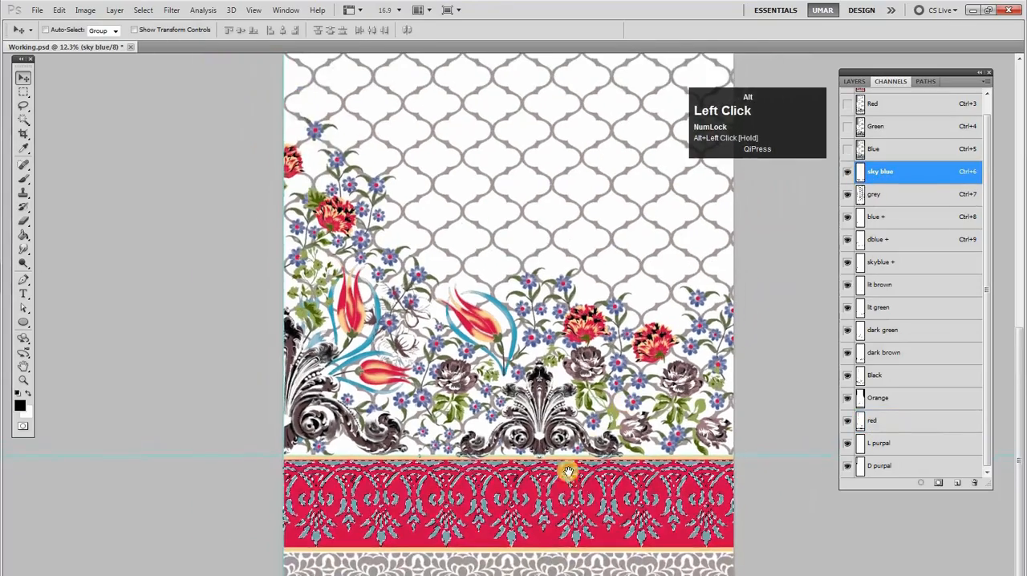
{"action": "left_click", "coordinate": [612, 480], "text": "ctrl"}
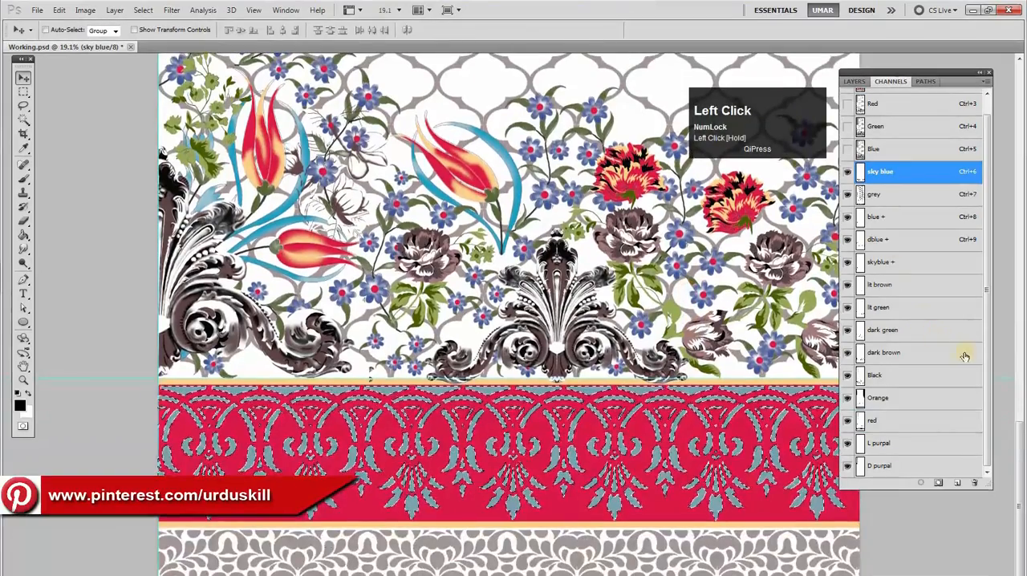
Save the document with nothing selected and lengthen the channel list to show all remaining channels
{"action": "key", "text": "ctrl+s"}
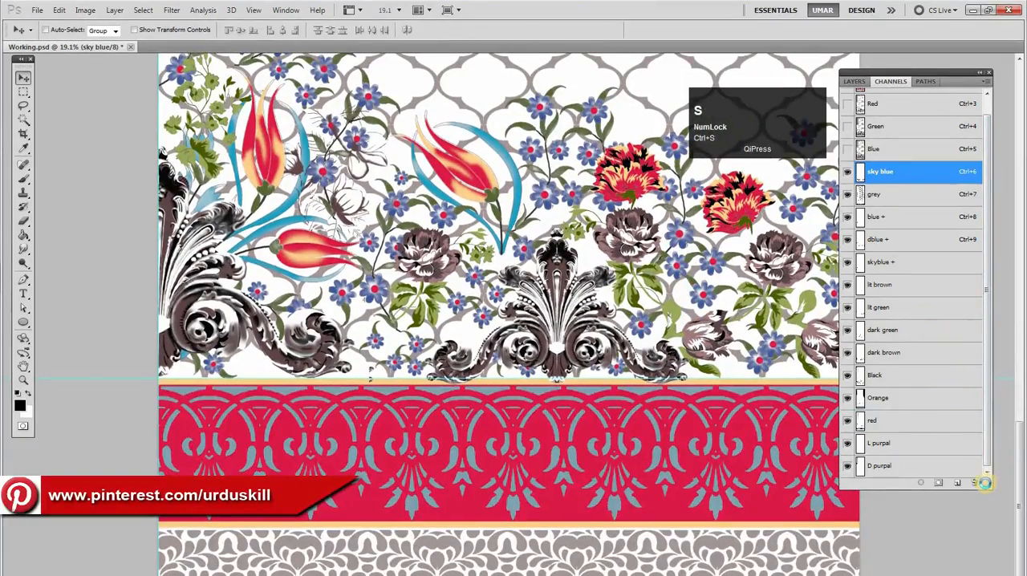
{"action": "left_click_drag", "start_coordinate": [985, 484], "coordinate": [974, 533]}
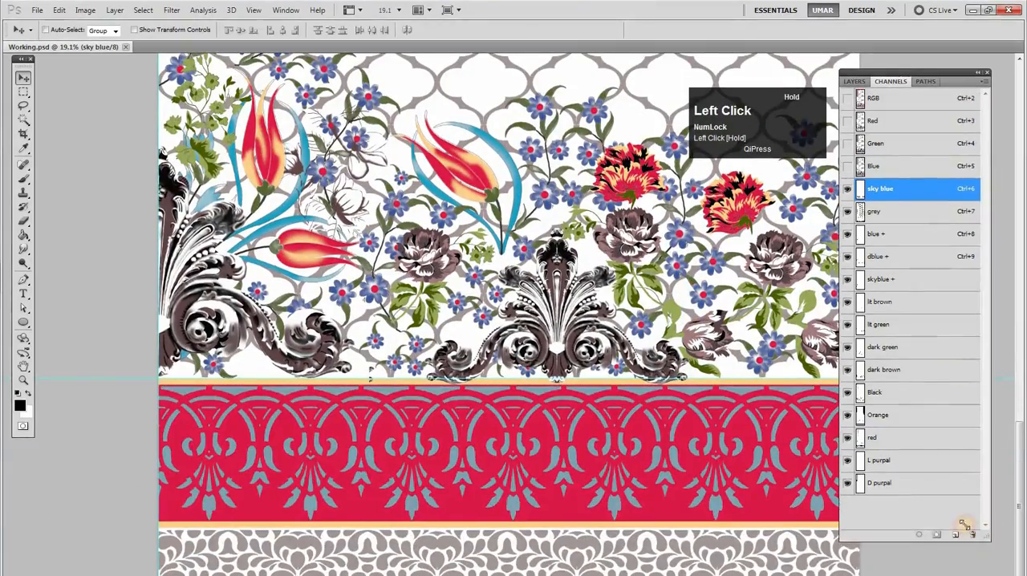
Load the D purpal channel as a selection and examine the striped panel and flower motif it covers
{"action": "left_click", "coordinate": [914, 481]}
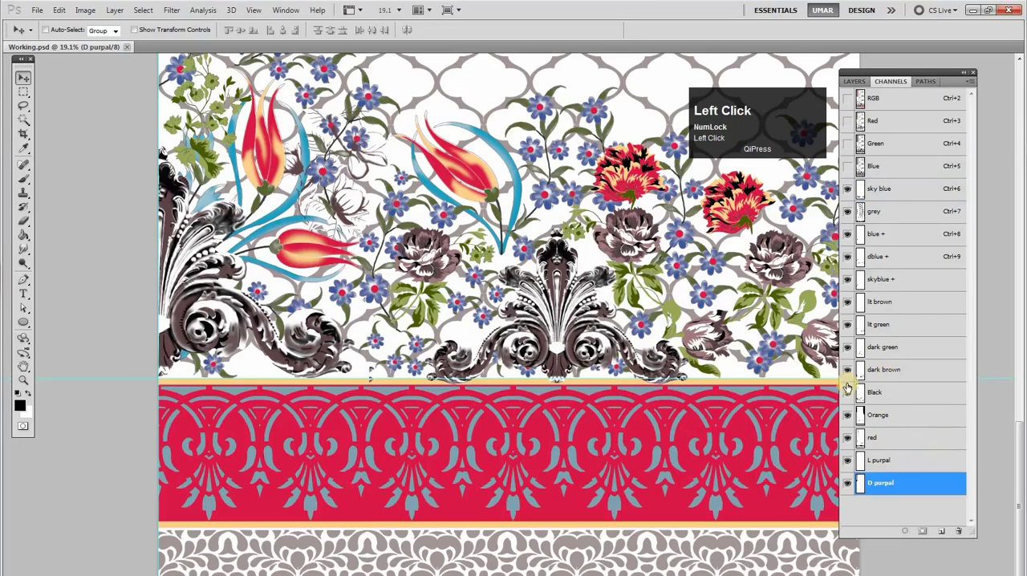
{"action": "left_click", "coordinate": [859, 487], "text": "ctrl"}
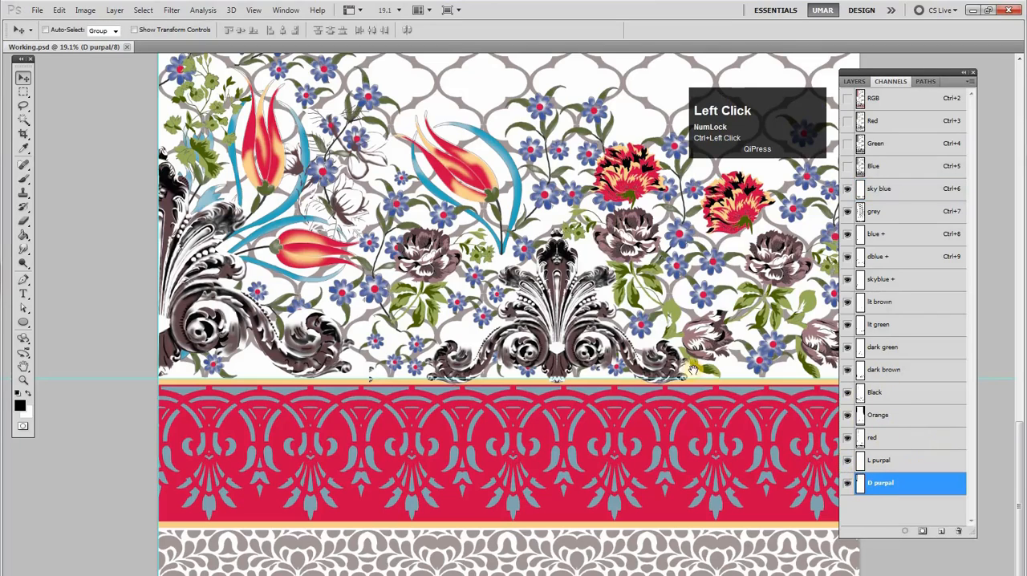
{"action": "right_click", "coordinate": [636, 312]}
{"action": "left_click", "coordinate": [678, 319]}
{"action": "left_click", "coordinate": [464, 201], "text": "ctrl"}
{"action": "left_click_drag", "start_coordinate": [463, 200], "coordinate": [441, 308]}
{"action": "left_click_drag", "start_coordinate": [518, 374], "coordinate": [530, 254]}
{"action": "left_click_drag", "start_coordinate": [528, 471], "coordinate": [562, 459]}
{"action": "left_click_drag", "start_coordinate": [441, 329], "coordinate": [784, 420]}
Load the L purpal channel as a selection and compare it with D purpal by hiding and reshowing the dark purple
{"action": "left_click", "coordinate": [860, 461], "text": "ctrl"}
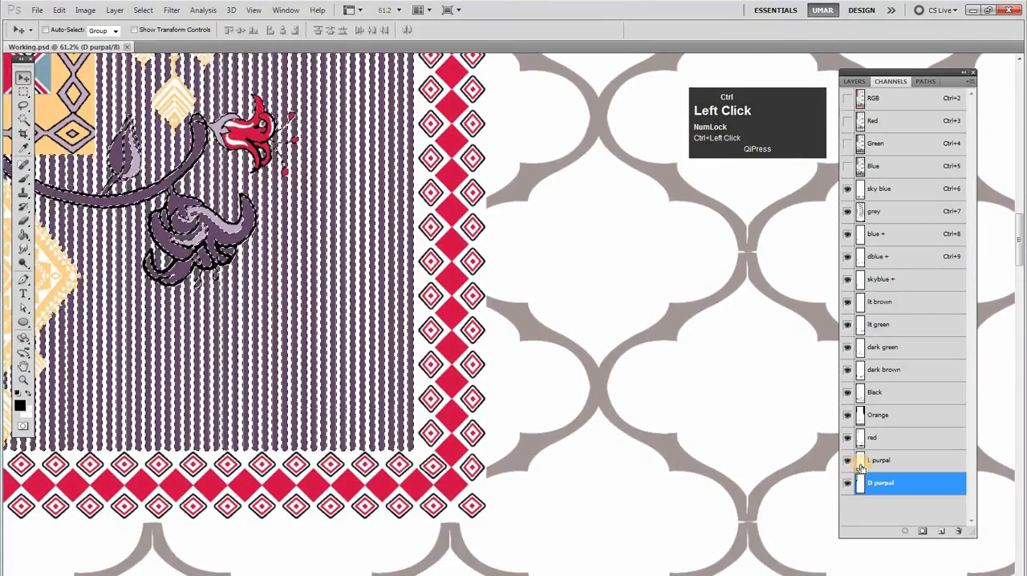
{"action": "left_click", "coordinate": [849, 486]}
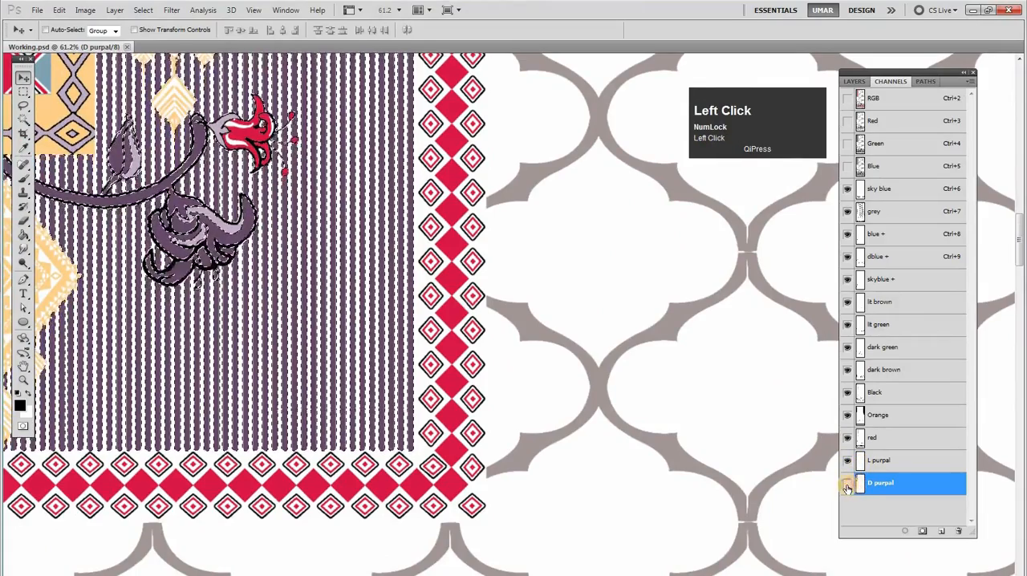
{"action": "left_click", "coordinate": [847, 485]}
{"action": "left_click", "coordinate": [847, 485]}
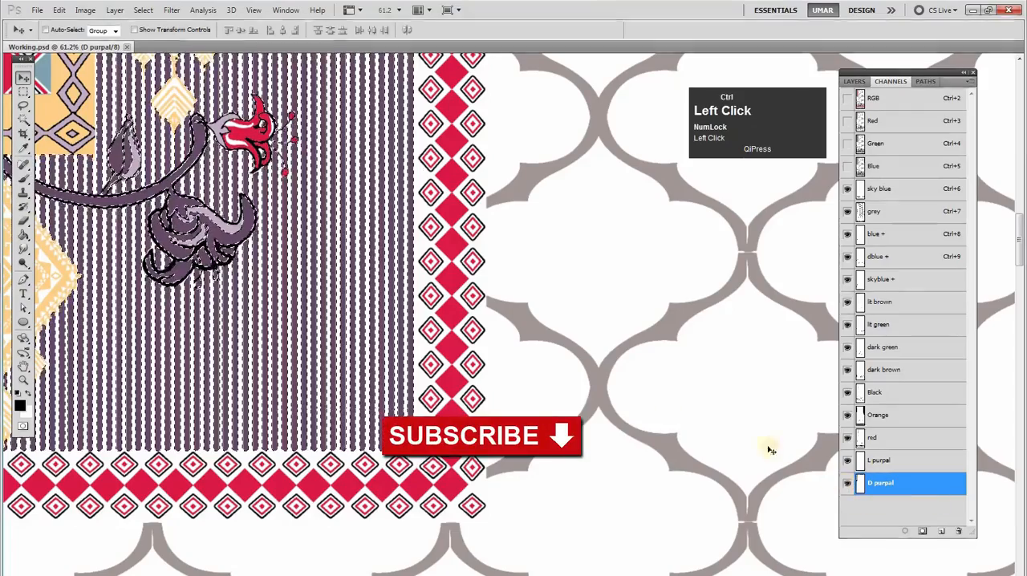
Load the L purpal channel as a selection again and delete the L purpal channel
{"action": "key", "text": "ctrl+space"}
{"action": "left_click_drag", "start_coordinate": [281, 243], "coordinate": [168, 265]}
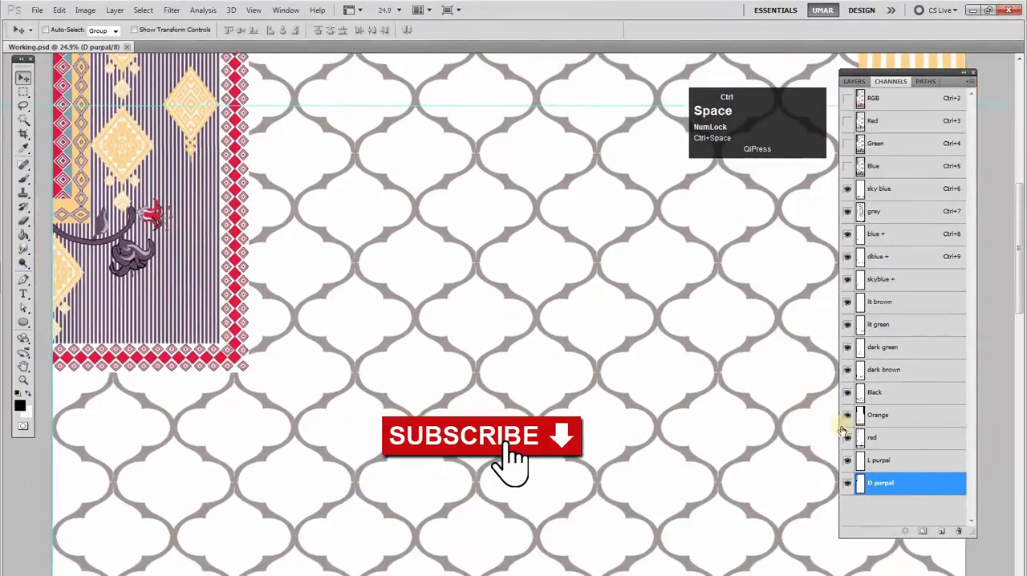
{"action": "left_click", "coordinate": [860, 463], "text": "ctrl"}
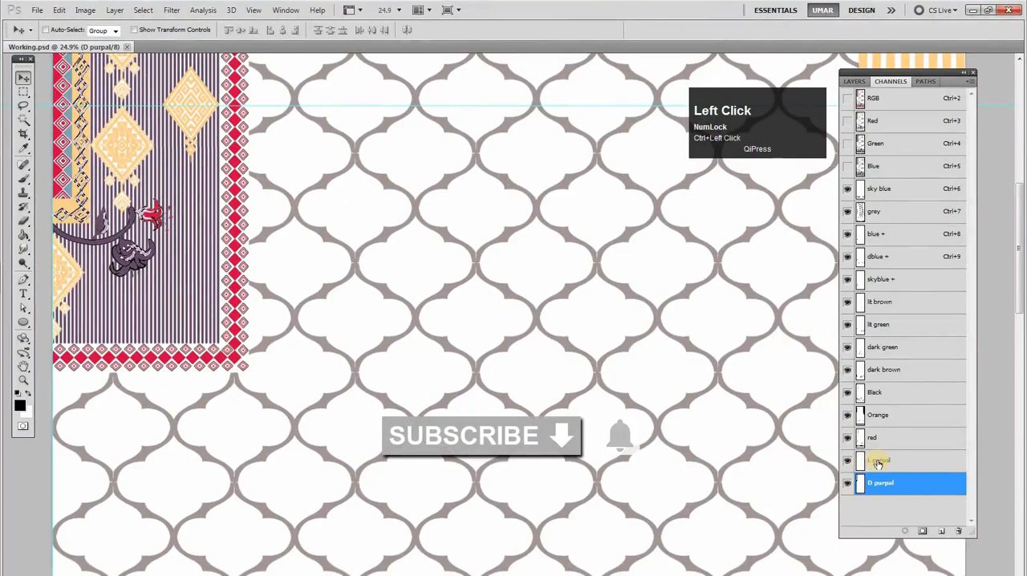
{"action": "left_click", "coordinate": [880, 464]}
{"action": "left_click_drag", "start_coordinate": [927, 496], "coordinate": [959, 532]}
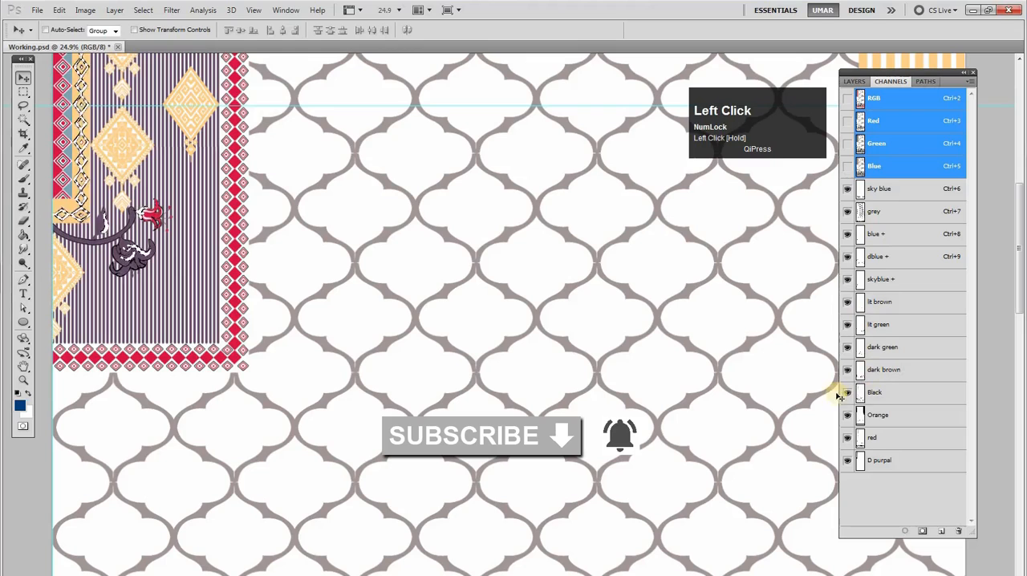
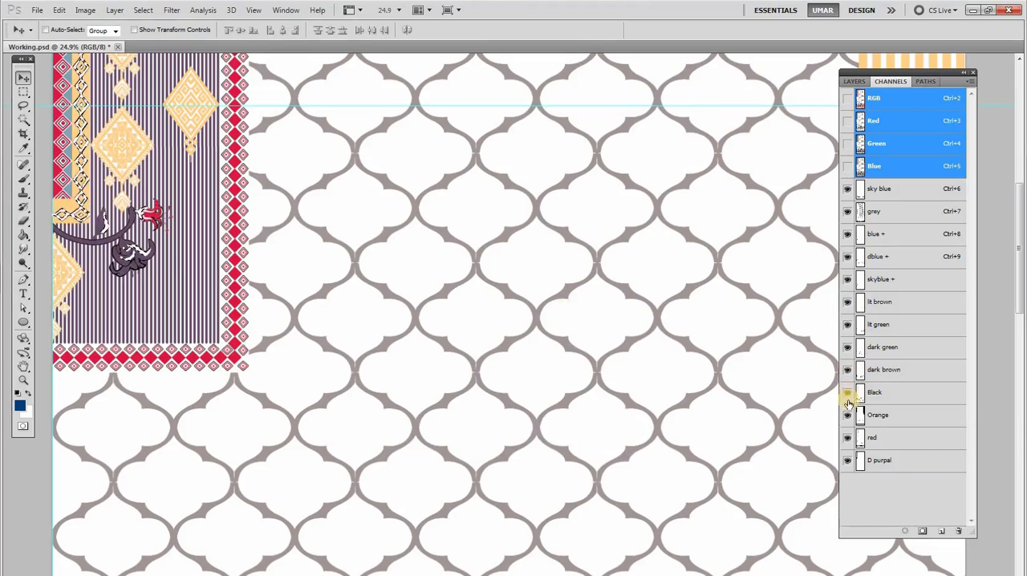
Fill the selection loaded from L purpal into the grey channel with black
{"action": "left_click", "coordinate": [848, 350]}
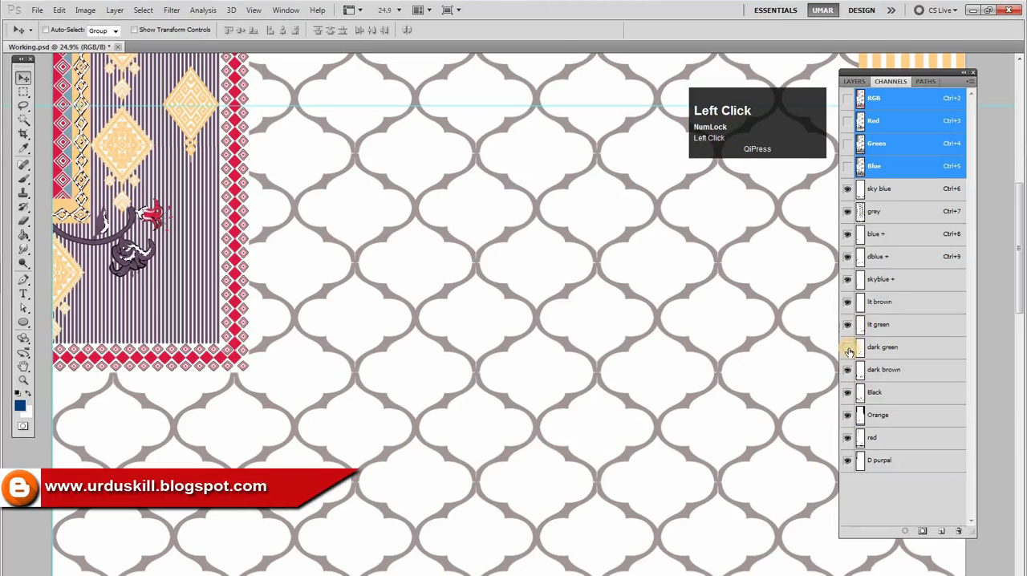
{"action": "left_click", "coordinate": [848, 212]}
{"action": "left_click", "coordinate": [848, 211]}
{"action": "left_click", "coordinate": [861, 213]}
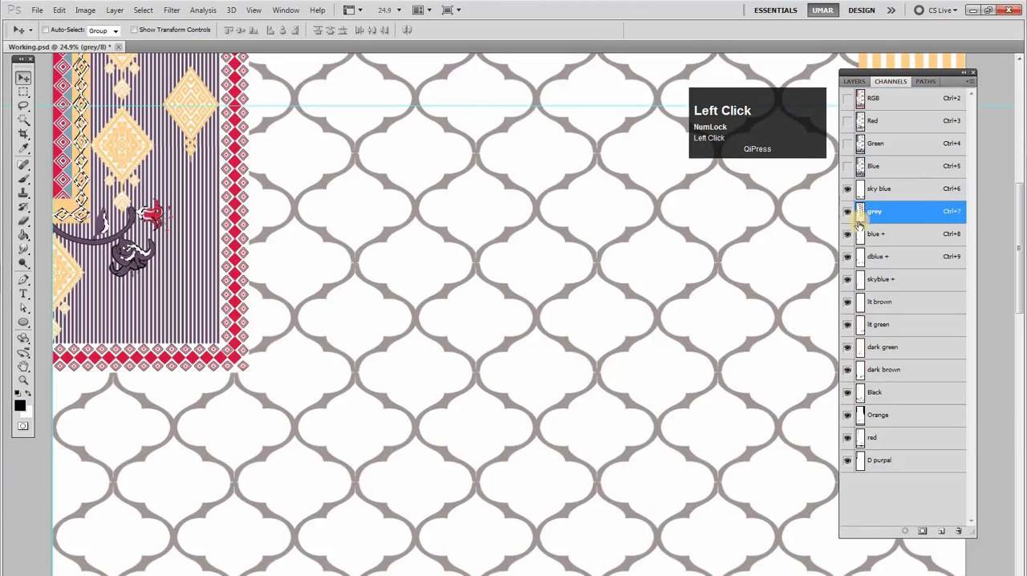
{"action": "key", "text": "ctrl"}
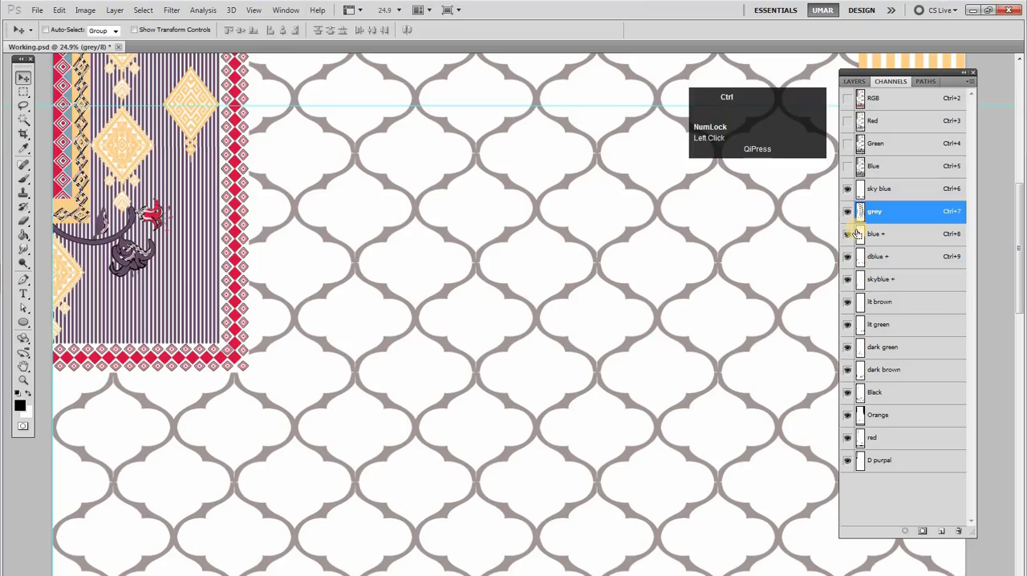
Check the blue + channel, make sky blue the active channel and save the document
{"action": "left_click", "coordinate": [861, 237]}
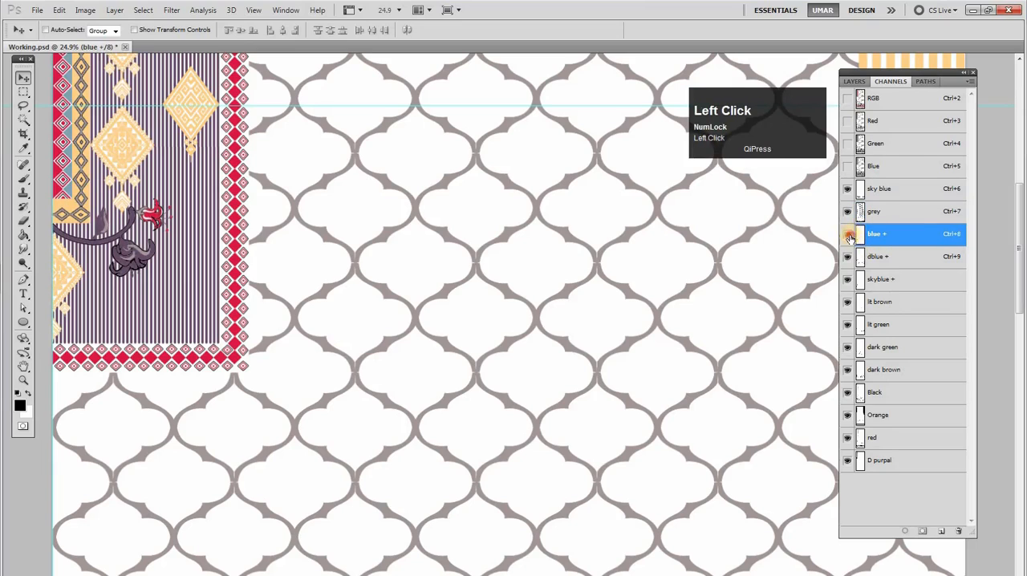
{"action": "left_click", "coordinate": [849, 236]}
{"action": "left_click", "coordinate": [885, 191]}
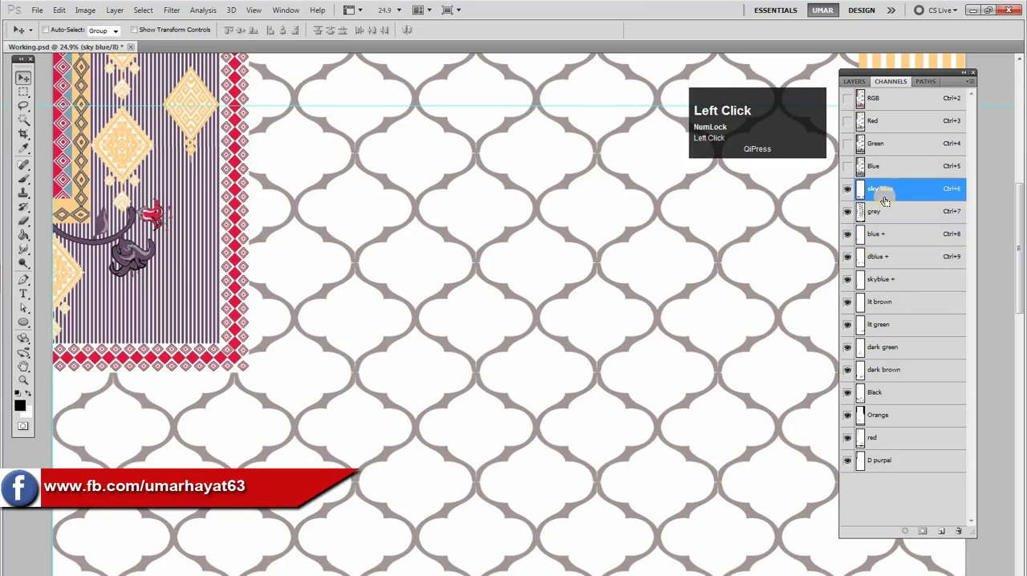
Load the D purpal channel as a selection and examine the brown rose in the floral border for a matching color
{"action": "left_click", "coordinate": [880, 461]}
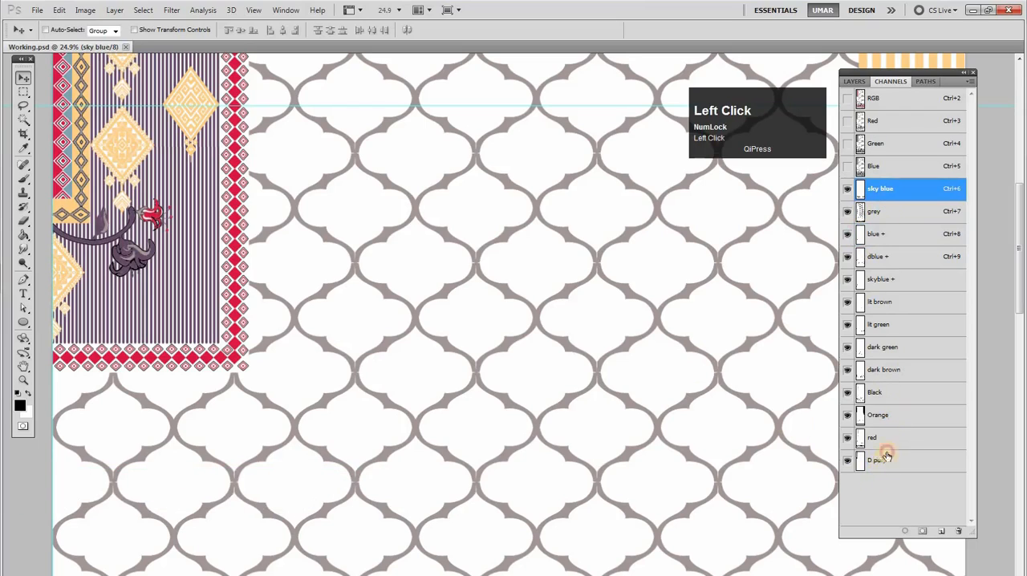
{"action": "right_click", "coordinate": [537, 322]}
{"action": "left_click", "coordinate": [538, 327]}
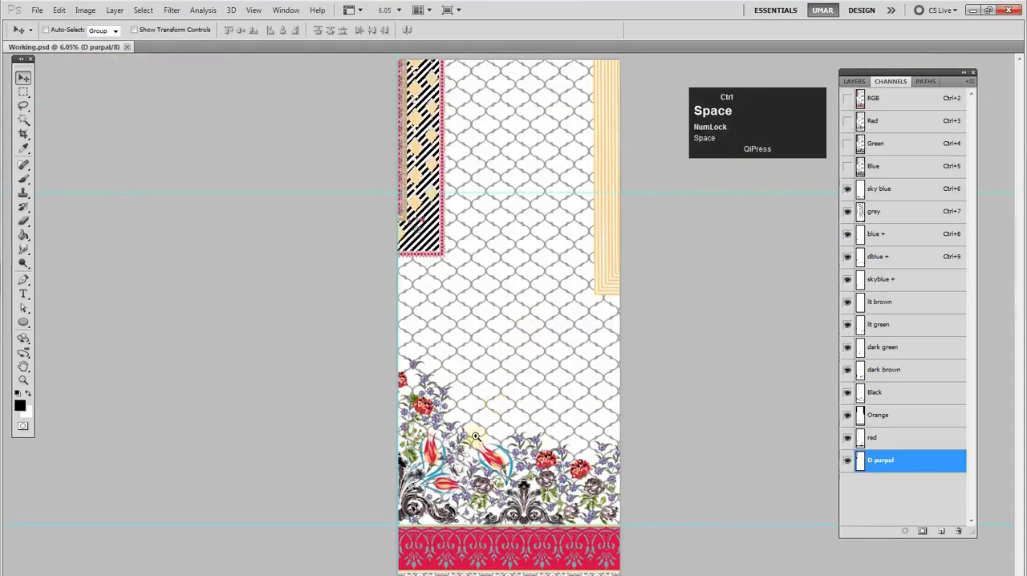
{"action": "left_click", "coordinate": [484, 486], "text": "ctrl"}
{"action": "left_click_drag", "start_coordinate": [540, 483], "coordinate": [578, 351]}
{"action": "left_click", "coordinate": [574, 436], "text": "ctrl"}
{"action": "left_click_drag", "start_coordinate": [573, 436], "coordinate": [609, 414]}
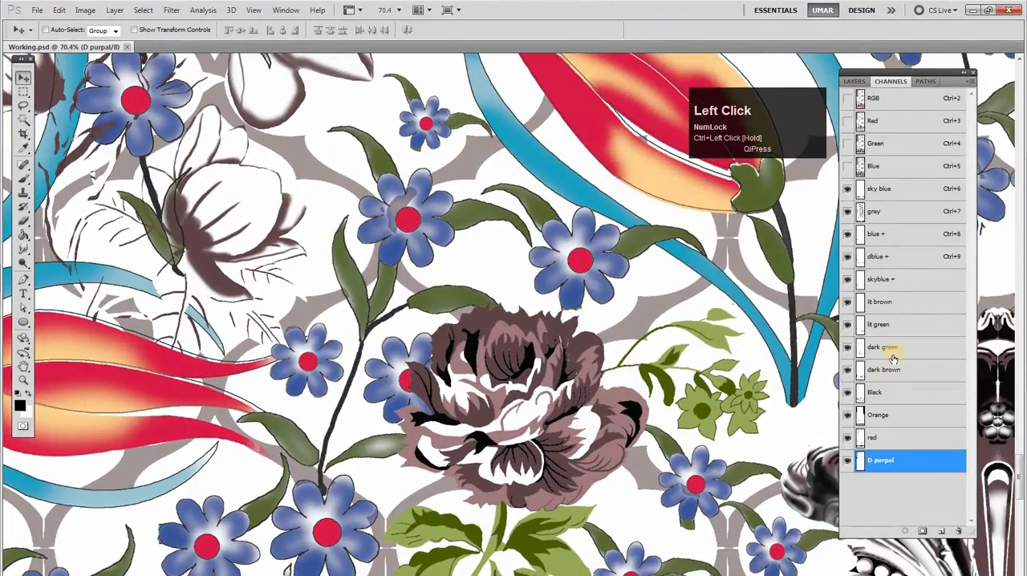
Merge the D purpal selection into the lit brown channel, delete the D purpal channel and clear the selection
{"action": "left_click", "coordinate": [888, 303]}
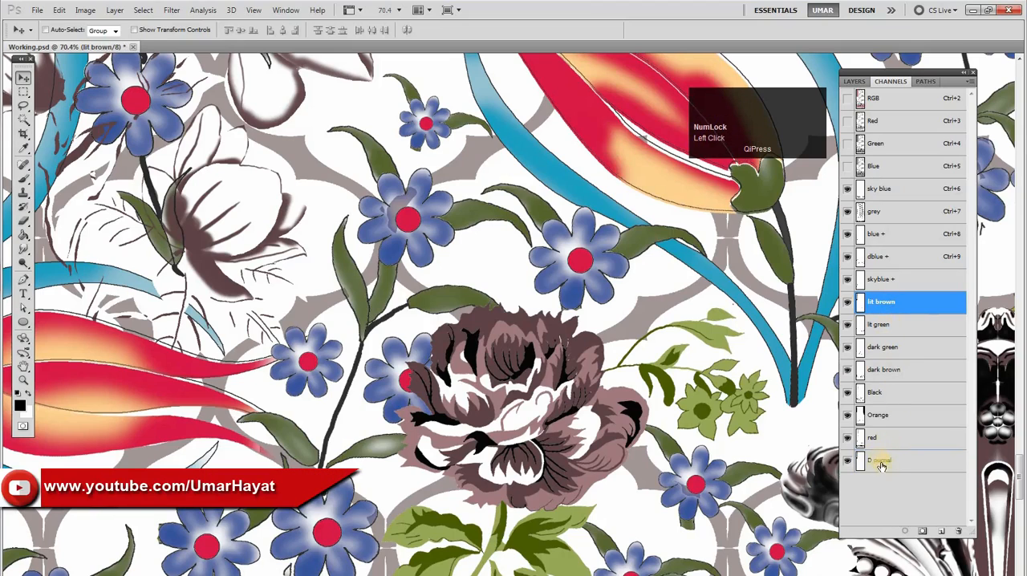
{"action": "left_click_drag", "start_coordinate": [948, 531], "coordinate": [958, 531]}
{"action": "key", "text": "space"}
{"action": "right_click", "coordinate": [553, 281]}
{"action": "left_click", "coordinate": [557, 287]}
{"action": "left_click", "coordinate": [474, 236]}
{"action": "left_click", "coordinate": [461, 241]}
{"action": "key", "text": "ctrl+d"}
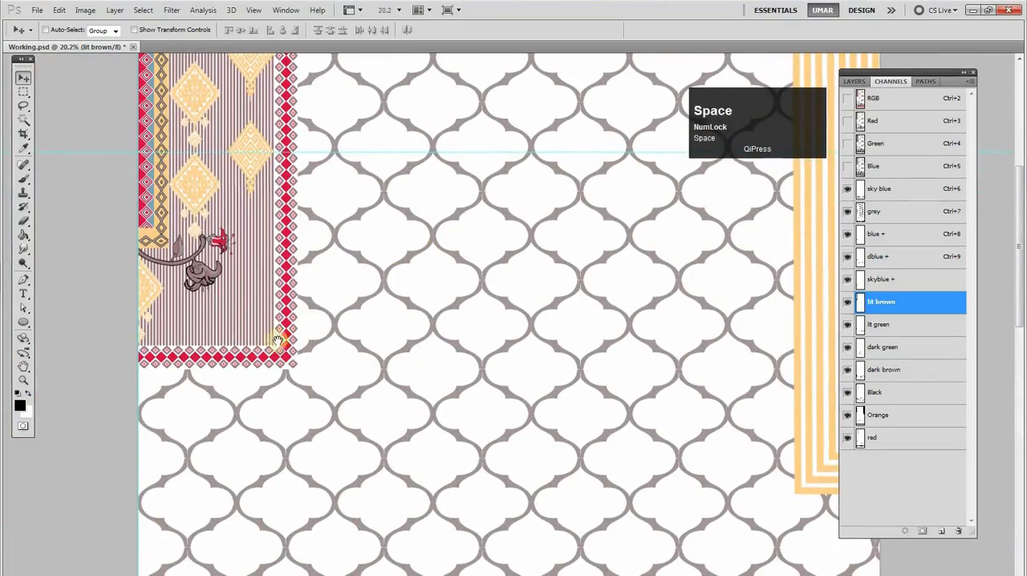
Examine the recolored striped panel with its flower motif and the floral border above the red band
{"action": "left_click_drag", "start_coordinate": [249, 348], "coordinate": [339, 337]}
{"action": "key", "text": "ctrl+space"}
{"action": "left_click_drag", "start_coordinate": [207, 298], "coordinate": [366, 247]}
{"action": "right_click", "coordinate": [366, 247]}
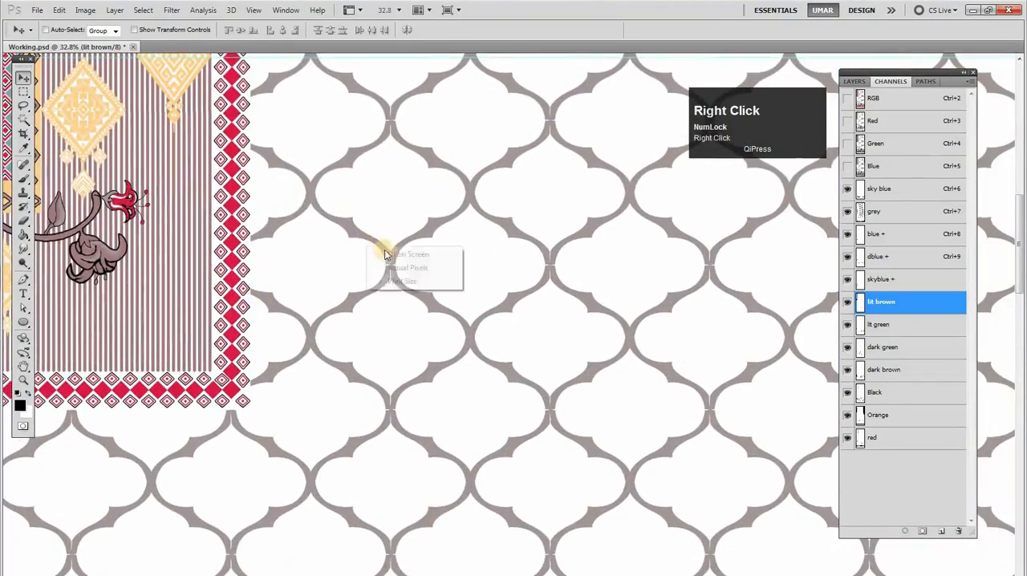
{"action": "left_click", "coordinate": [382, 256]}
{"action": "key", "text": "ctrl+space"}
{"action": "left_click", "coordinate": [512, 334]}
{"action": "left_click_drag", "start_coordinate": [516, 431], "coordinate": [511, 285]}
{"action": "left_click_drag", "start_coordinate": [518, 325], "coordinate": [518, 320]}
{"action": "left_click", "coordinate": [514, 452], "text": "ctrl"}
{"action": "left_click_drag", "start_coordinate": [547, 355], "coordinate": [557, 338]}
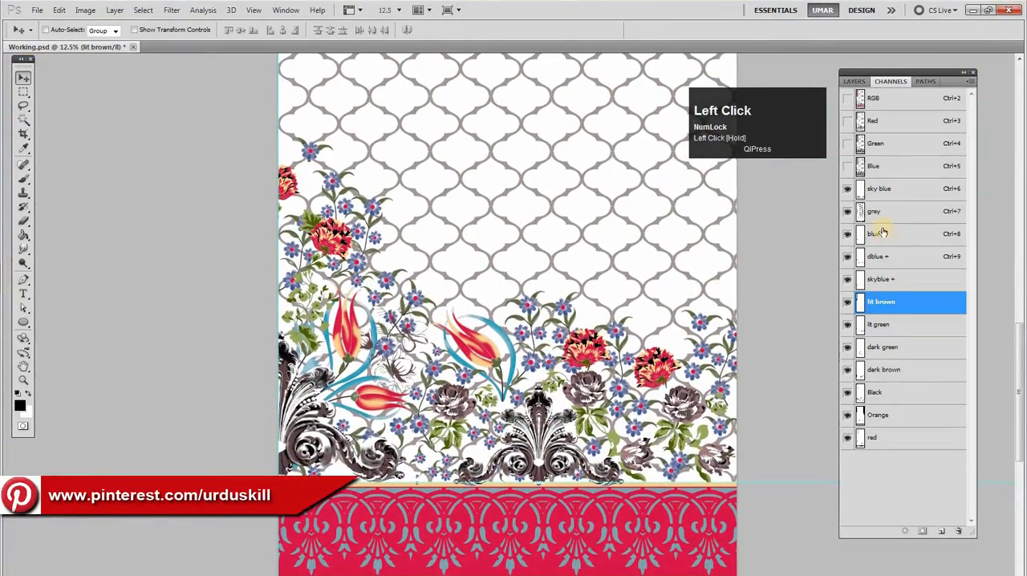
Save the document and hide the red channel to check which parts of the design it covers
{"action": "left_click", "coordinate": [887, 197]}
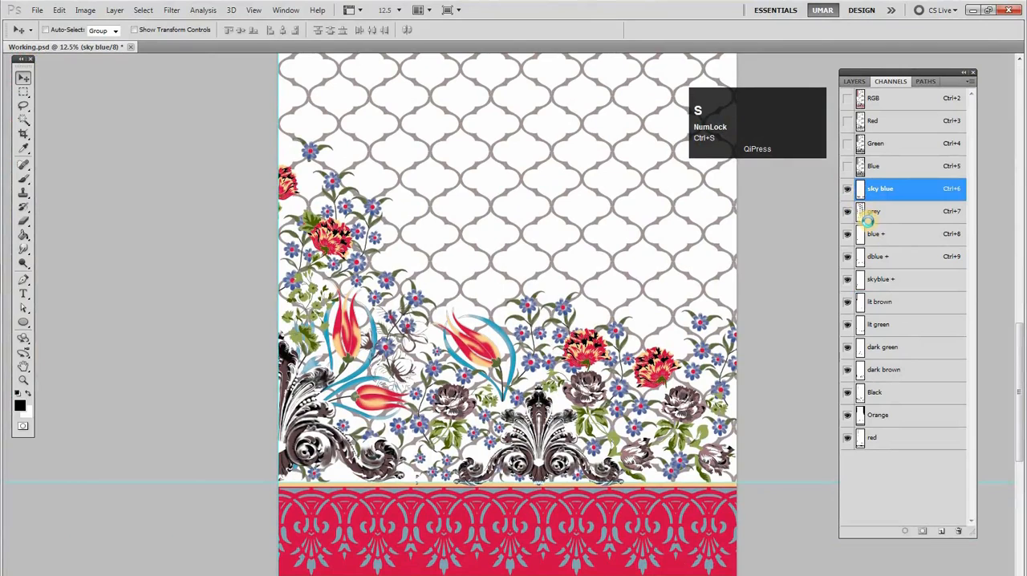
{"action": "left_click", "coordinate": [884, 438]}
{"action": "left_click", "coordinate": [846, 441]}
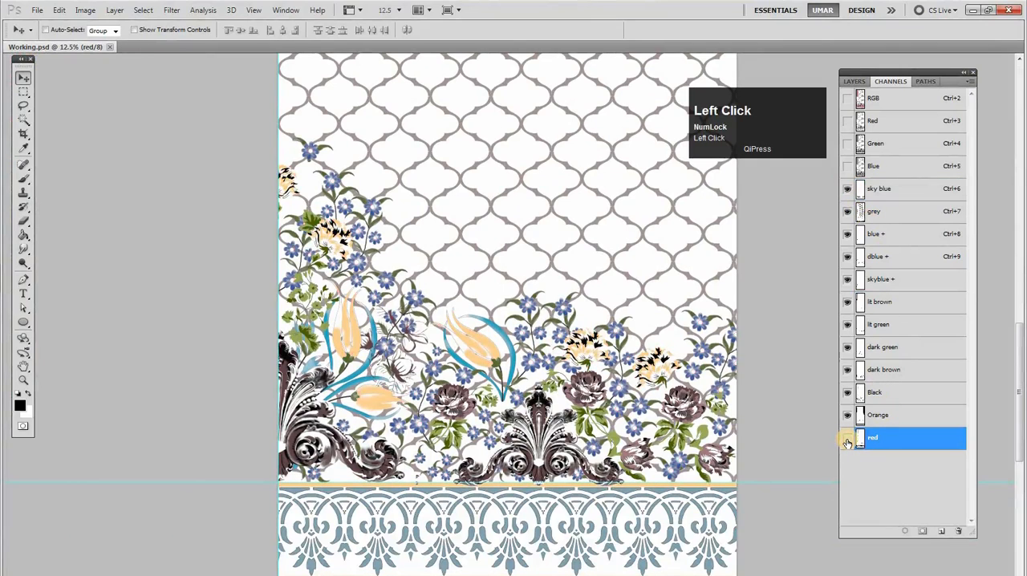
{"action": "left_click", "coordinate": [846, 441]}
{"action": "left_click", "coordinate": [846, 440]}
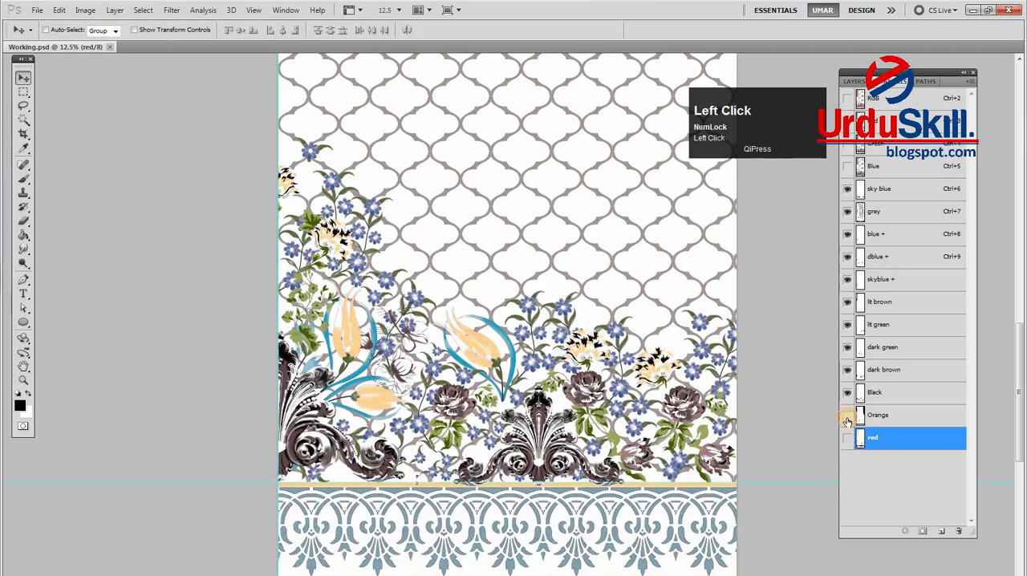
Check the Orange channel's coverage across the whole design and leave it hidden
{"action": "left_click", "coordinate": [847, 416]}
{"action": "left_click", "coordinate": [847, 416]}
{"action": "right_click", "coordinate": [572, 290]}
{"action": "left_click", "coordinate": [598, 295]}
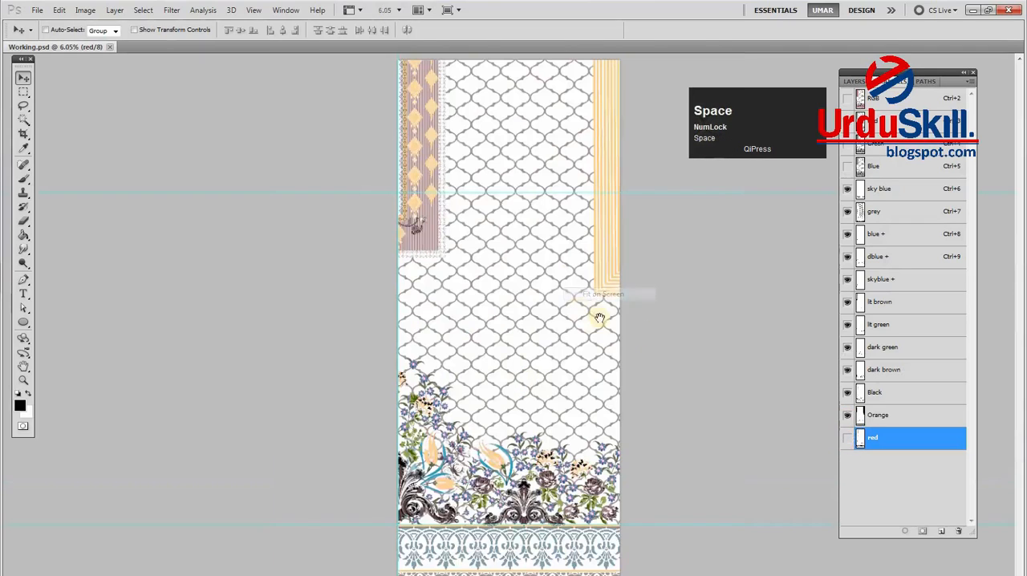
{"action": "left_click", "coordinate": [848, 416]}
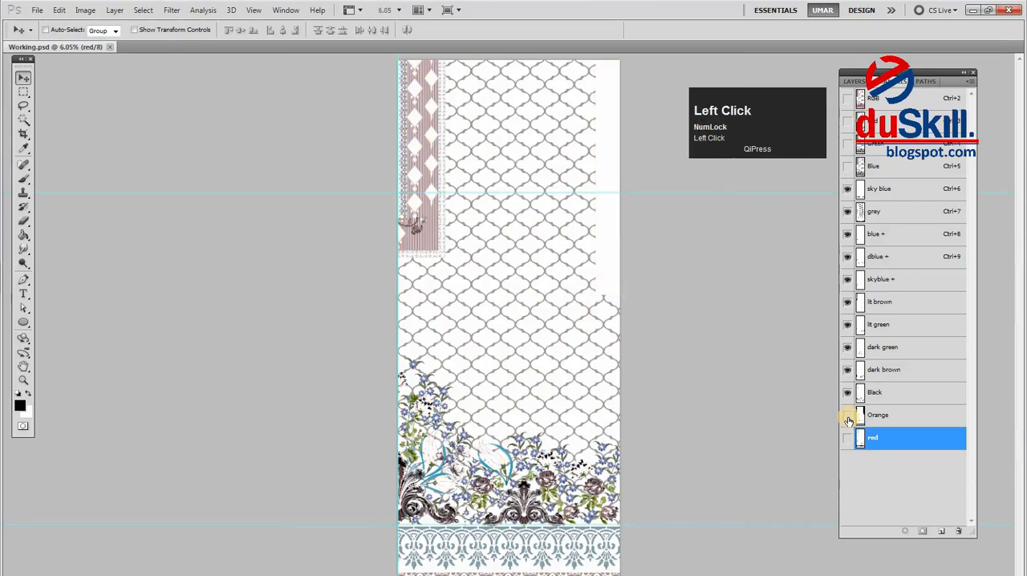
Hide the Black, dark brown, dark green, lit green and lit brown channels one by one to check their coverage
{"action": "left_click", "coordinate": [848, 395]}
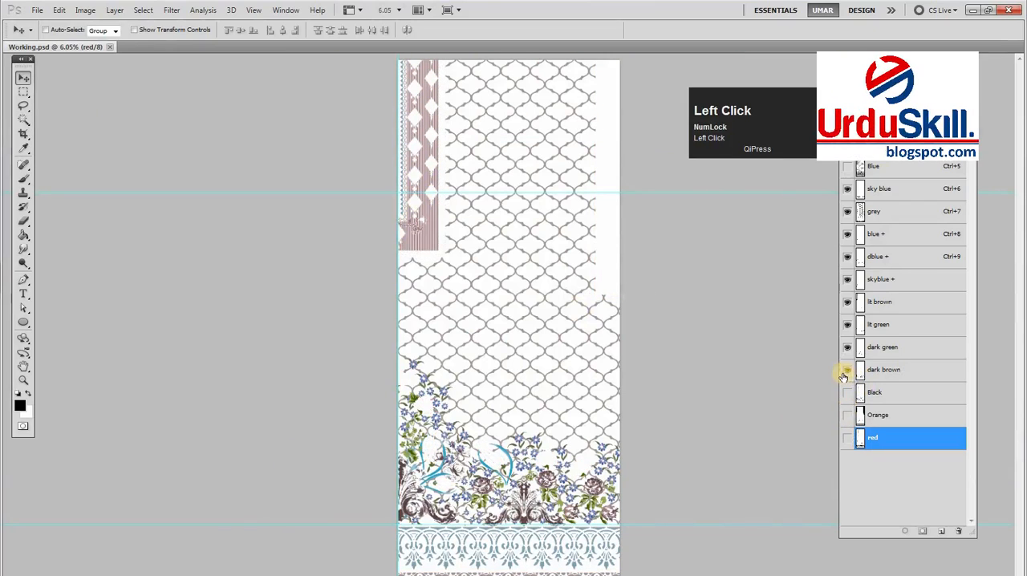
{"action": "left_click", "coordinate": [844, 374]}
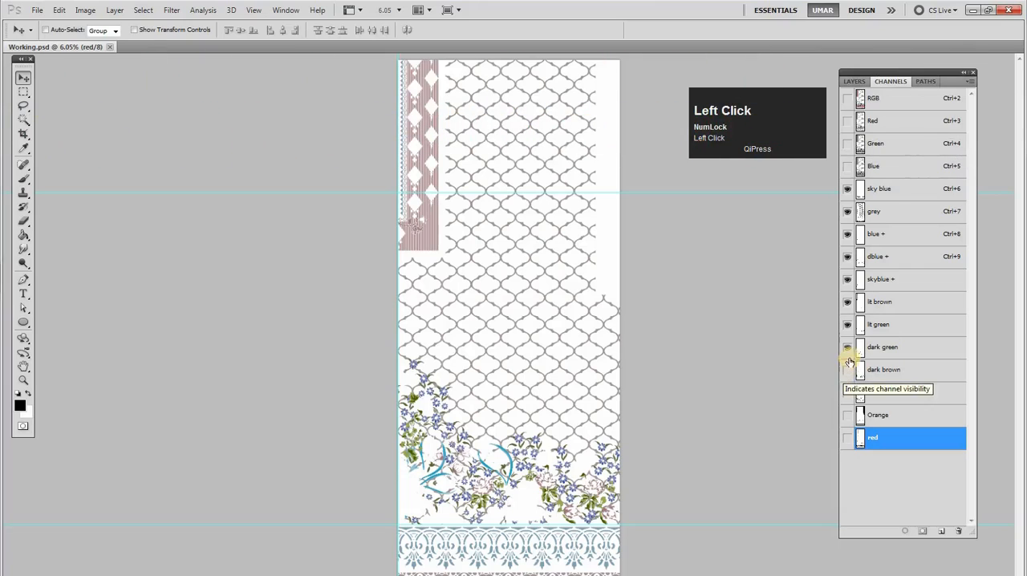
{"action": "left_click", "coordinate": [848, 349]}
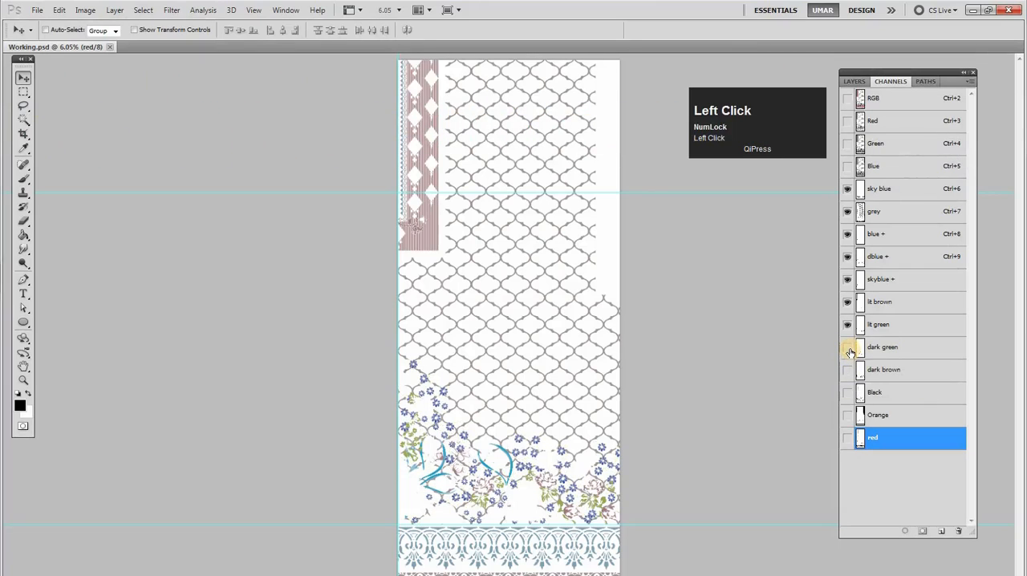
{"action": "left_click", "coordinate": [847, 303]}
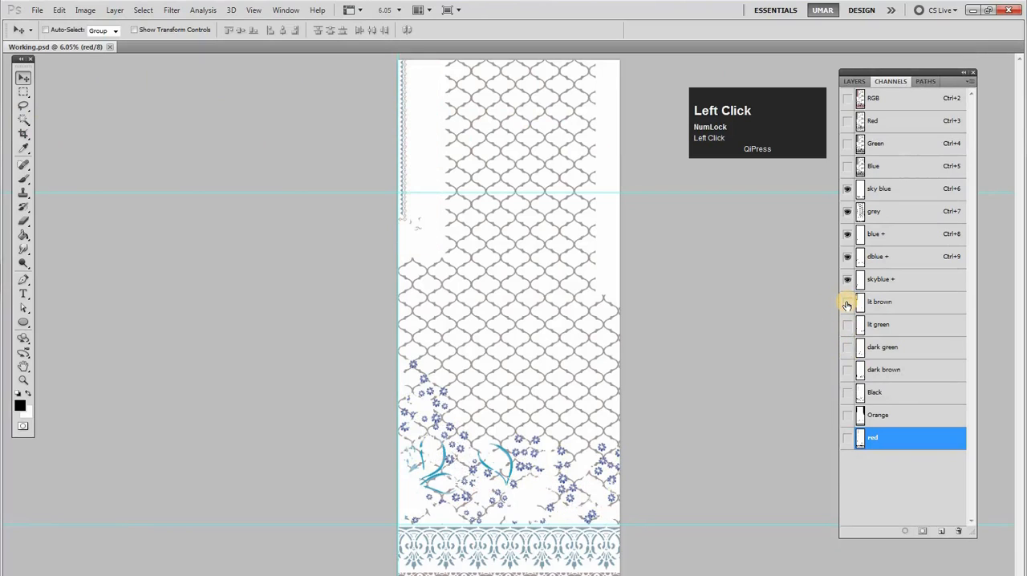
{"action": "left_click", "coordinate": [846, 305]}
{"action": "left_click", "coordinate": [846, 306]}
Compare the skyblue +, dblue +, blue +, grey and sky blue channels by hiding and reshowing each one
{"action": "left_click", "coordinate": [849, 282]}
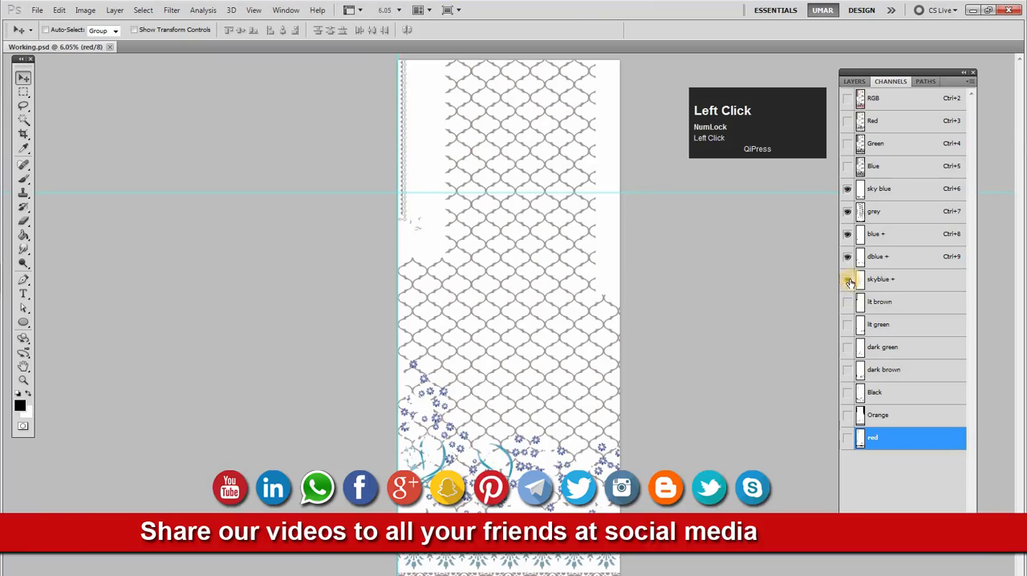
{"action": "left_click", "coordinate": [847, 259]}
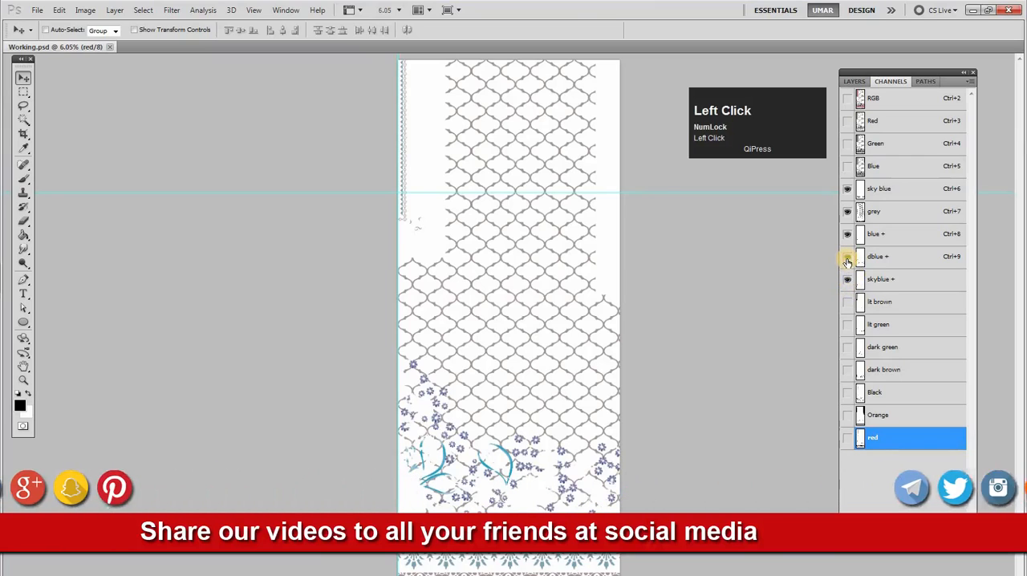
{"action": "left_click", "coordinate": [846, 237]}
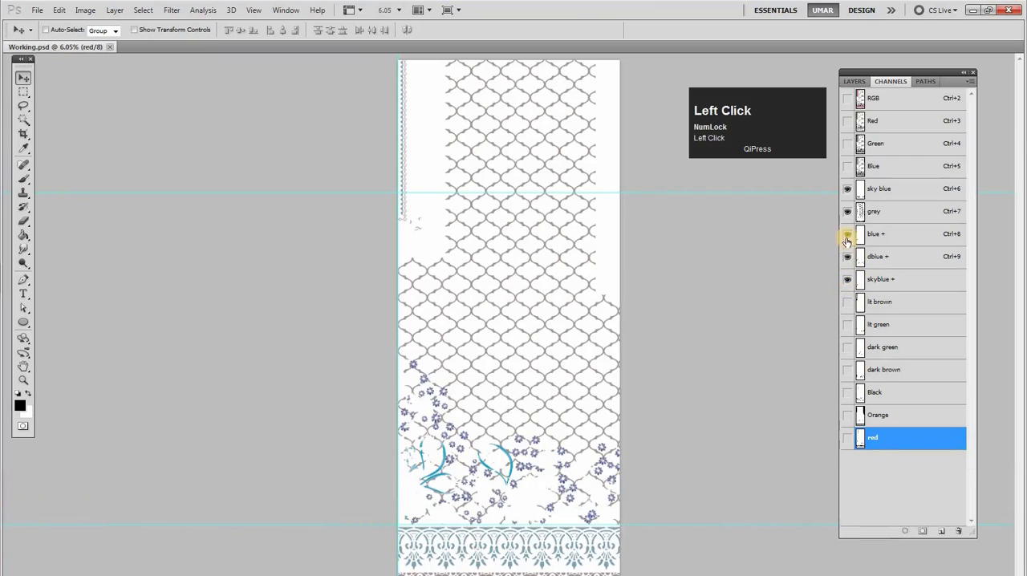
{"action": "left_click", "coordinate": [848, 213]}
{"action": "left_click", "coordinate": [849, 213]}
{"action": "left_click", "coordinate": [847, 196]}
{"action": "left_click", "coordinate": [846, 197]}
{"action": "left_click", "coordinate": [849, 195]}
{"action": "left_click", "coordinate": [848, 195]}
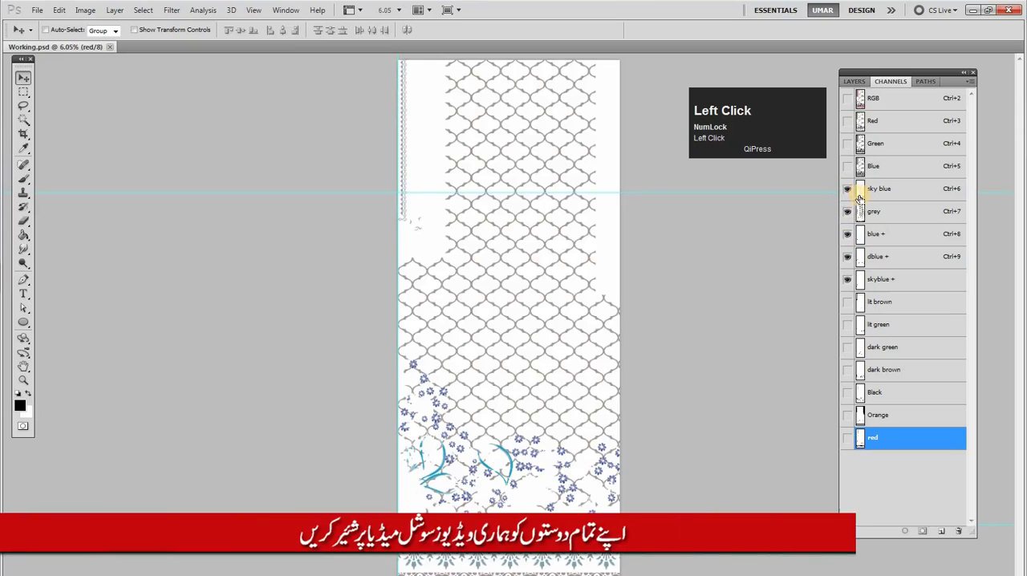
Merge the sky blue channel into skyblue +, delete the sky blue channel and redisplay all the hidden channels with nothing selected
{"action": "left_click", "coordinate": [861, 198], "text": "ctrl"}
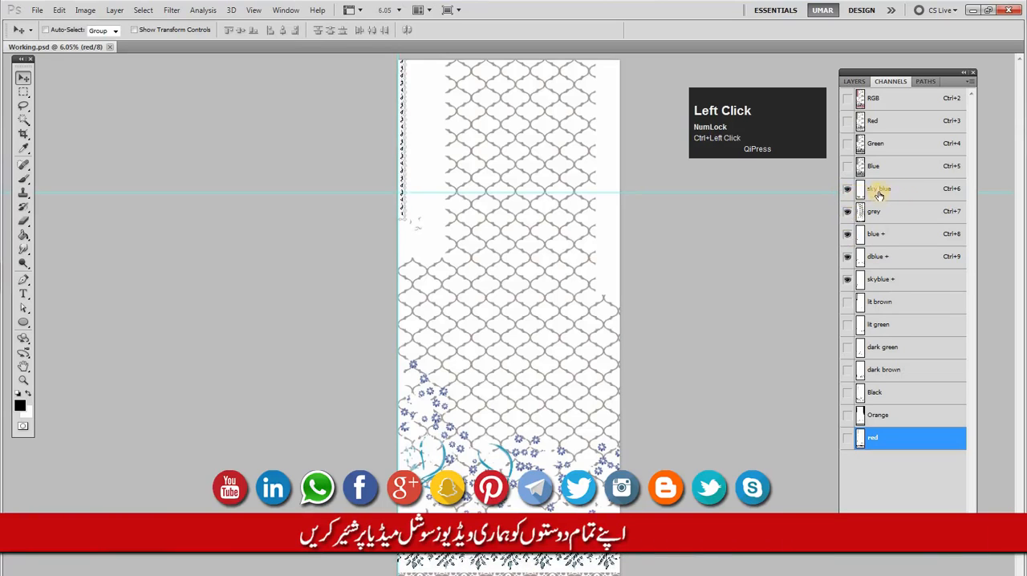
{"action": "left_click_drag", "start_coordinate": [898, 199], "coordinate": [958, 531]}
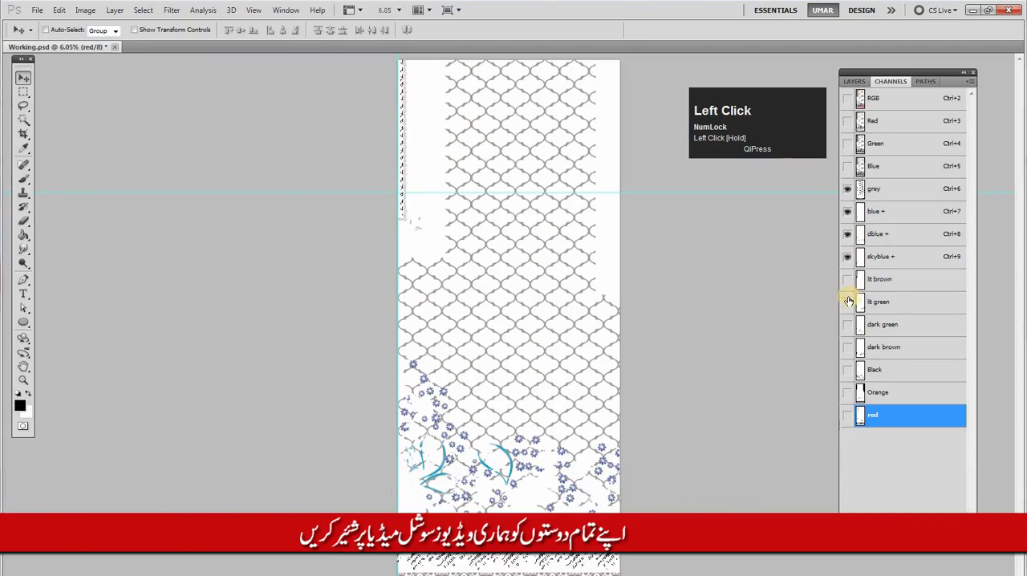
{"action": "left_click", "coordinate": [878, 256]}
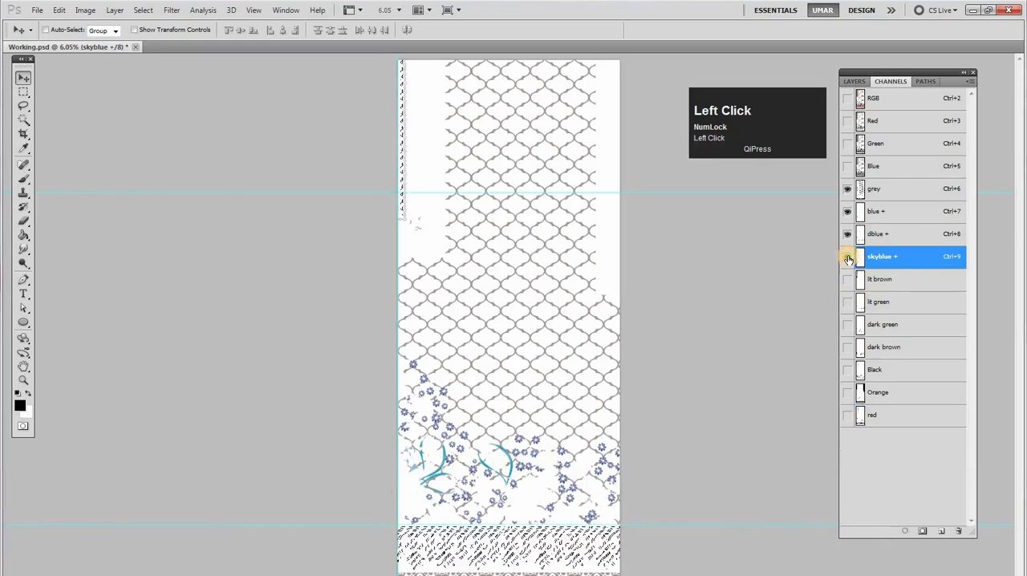
{"action": "left_click", "coordinate": [849, 258]}
{"action": "left_click", "coordinate": [848, 258]}
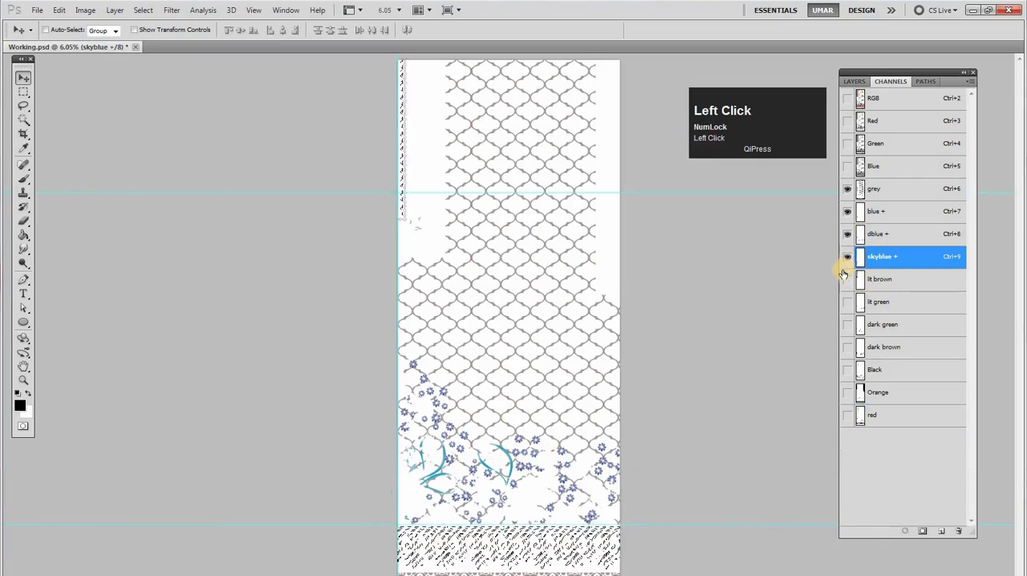
{"action": "left_click_drag", "start_coordinate": [848, 281], "coordinate": [859, 420]}
{"action": "key", "text": "ctrl+d"}
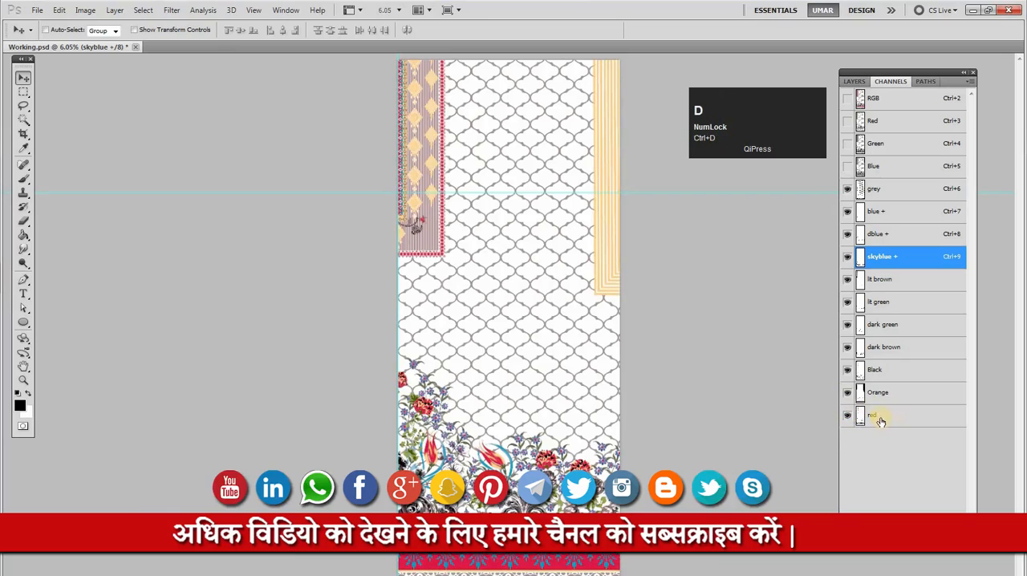
Go through the remaining color channels one by one from red up to grey to count them
{"action": "left_click", "coordinate": [892, 417]}
{"action": "left_click", "coordinate": [892, 391]}
{"action": "left_click", "coordinate": [892, 369]}
{"action": "left_click", "coordinate": [894, 346]}
{"action": "left_click", "coordinate": [900, 324]}
{"action": "left_click", "coordinate": [896, 301]}
{"action": "left_click", "coordinate": [894, 279]}
{"action": "left_click", "coordinate": [894, 257]}
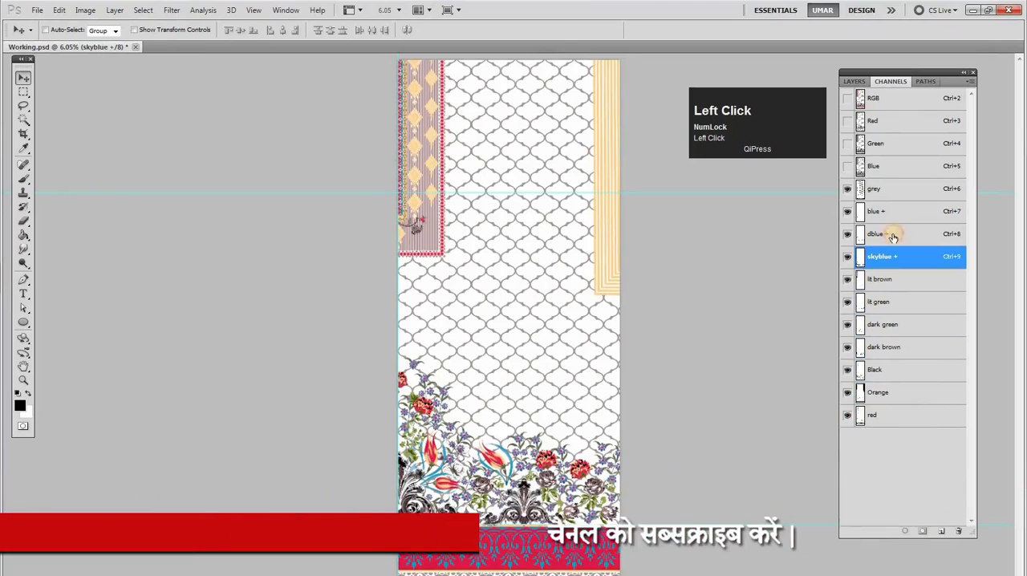
{"action": "left_click", "coordinate": [894, 234]}
{"action": "left_click", "coordinate": [896, 202]}
{"action": "left_click", "coordinate": [891, 191]}
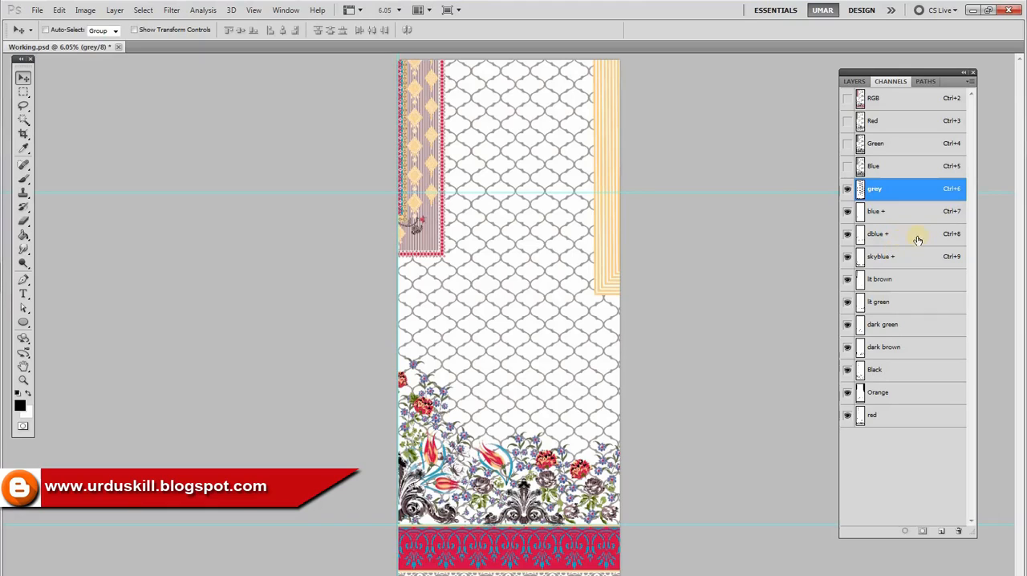
Save the document and check the grey channel's coverage by repeatedly hiding and reshowing it
{"action": "left_click", "coordinate": [880, 214]}
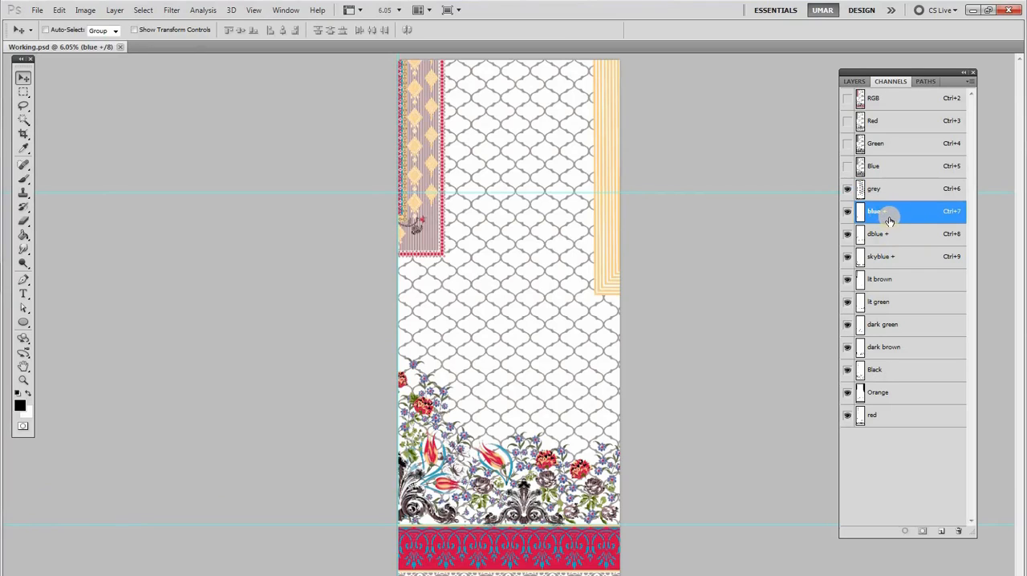
{"action": "left_click", "coordinate": [885, 194]}
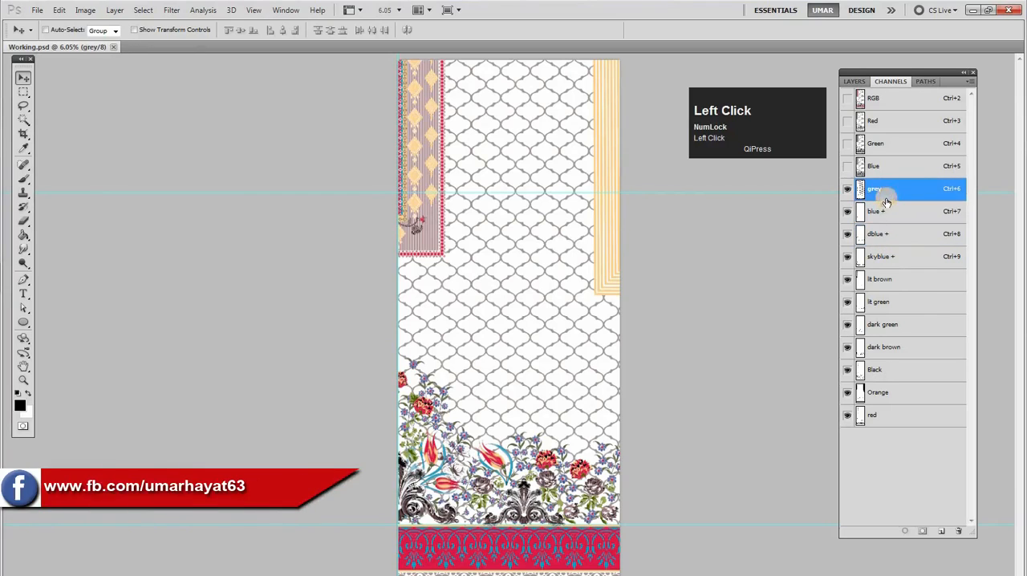
{"action": "left_click", "coordinate": [848, 195]}
{"action": "left_click", "coordinate": [849, 196]}
{"action": "left_click", "coordinate": [848, 196]}
{"action": "left_click", "coordinate": [847, 197]}
{"action": "left_click", "coordinate": [848, 198]}
{"action": "left_click", "coordinate": [848, 198]}
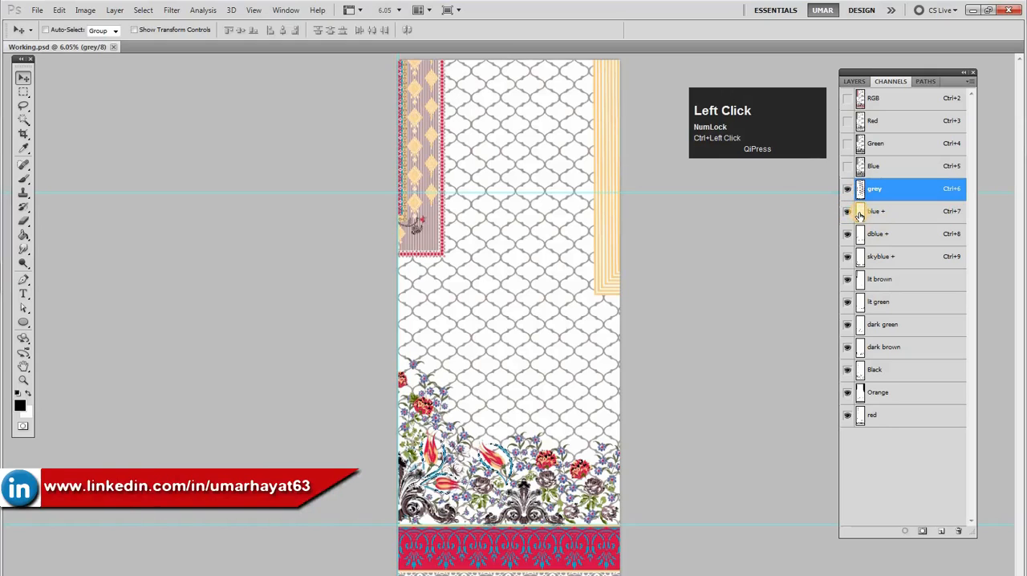
Examine the lit brown and skyblue + channels over the floral border by hiding and reshowing each one
{"action": "left_click", "coordinate": [501, 492], "text": "ctrl"}
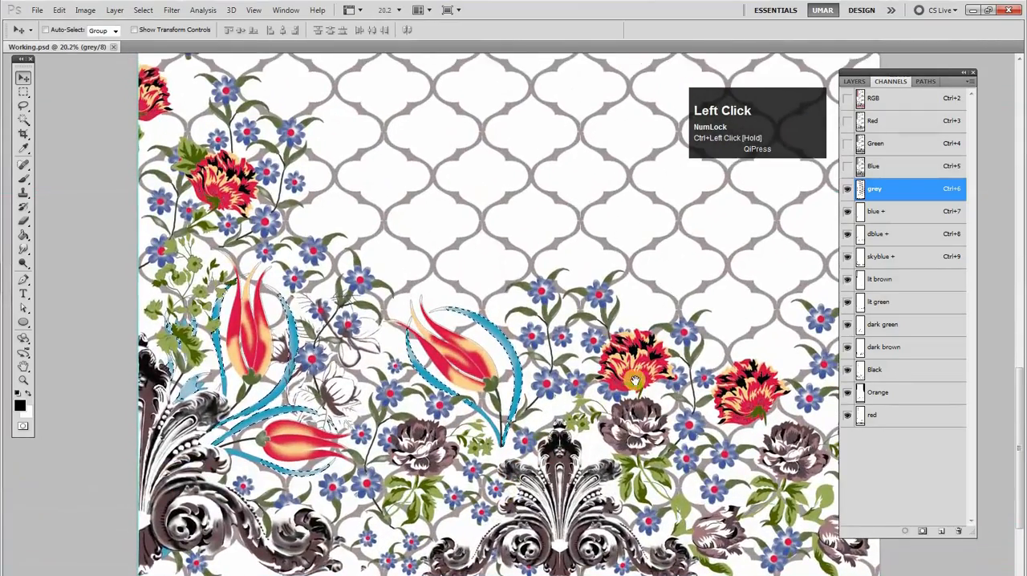
{"action": "left_click_drag", "start_coordinate": [640, 383], "coordinate": [641, 363]}
{"action": "left_click", "coordinate": [860, 225], "text": "ctrl"}
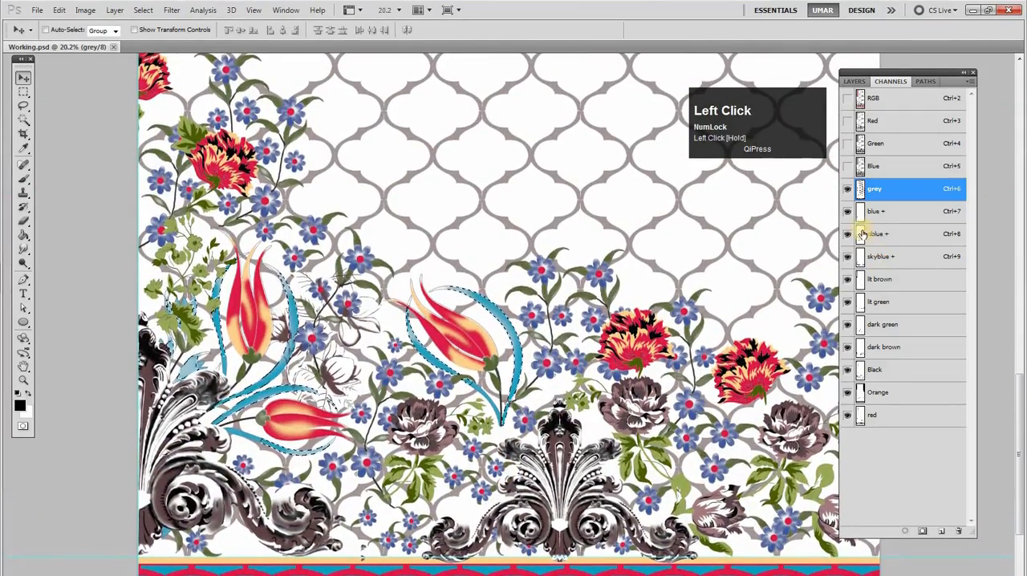
{"action": "left_click", "coordinate": [885, 265]}
{"action": "left_click", "coordinate": [863, 286]}
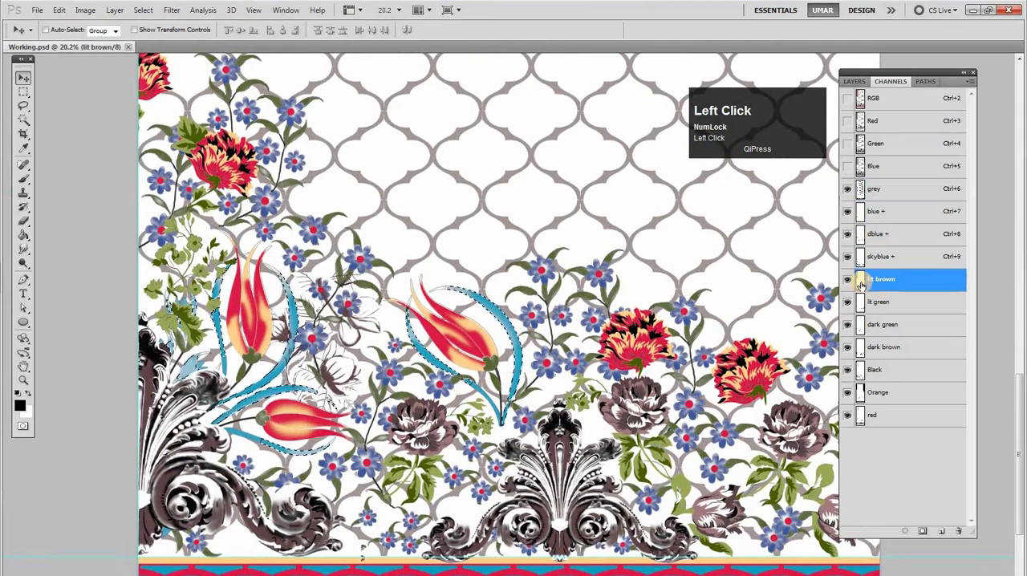
{"action": "left_click", "coordinate": [847, 280]}
{"action": "left_click", "coordinate": [847, 283]}
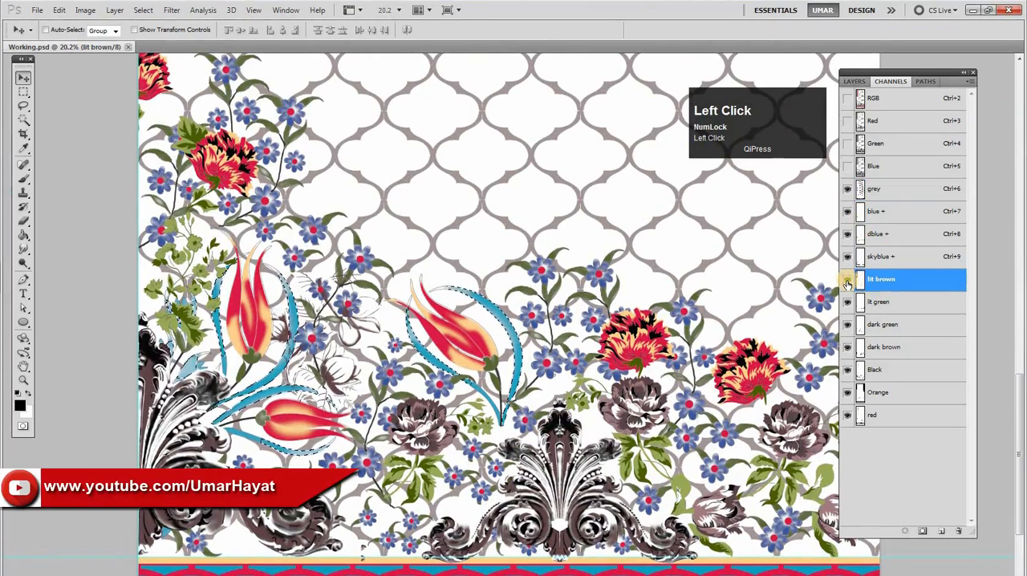
{"action": "left_click", "coordinate": [848, 284]}
{"action": "left_click", "coordinate": [847, 283]}
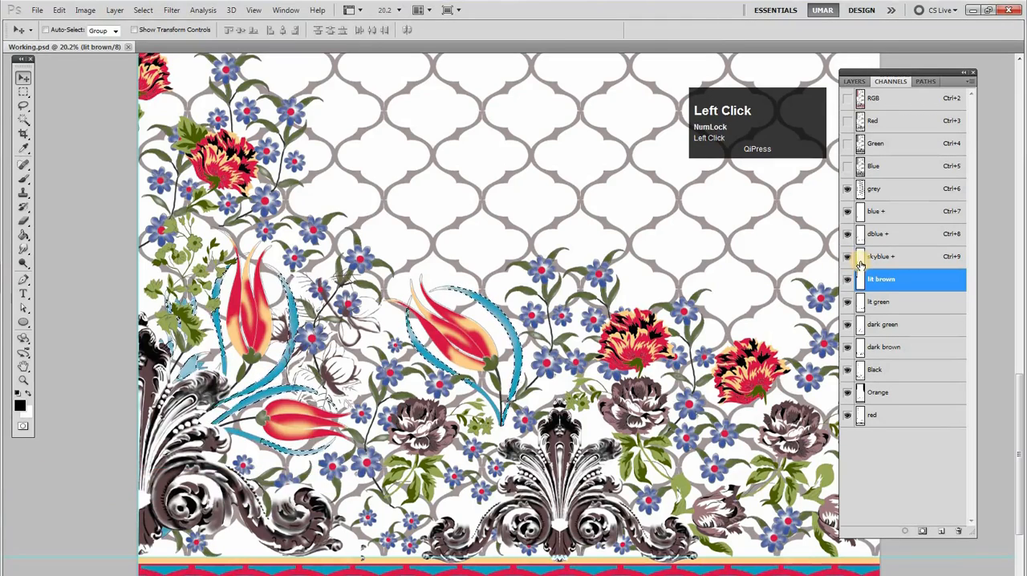
{"action": "left_click", "coordinate": [855, 260]}
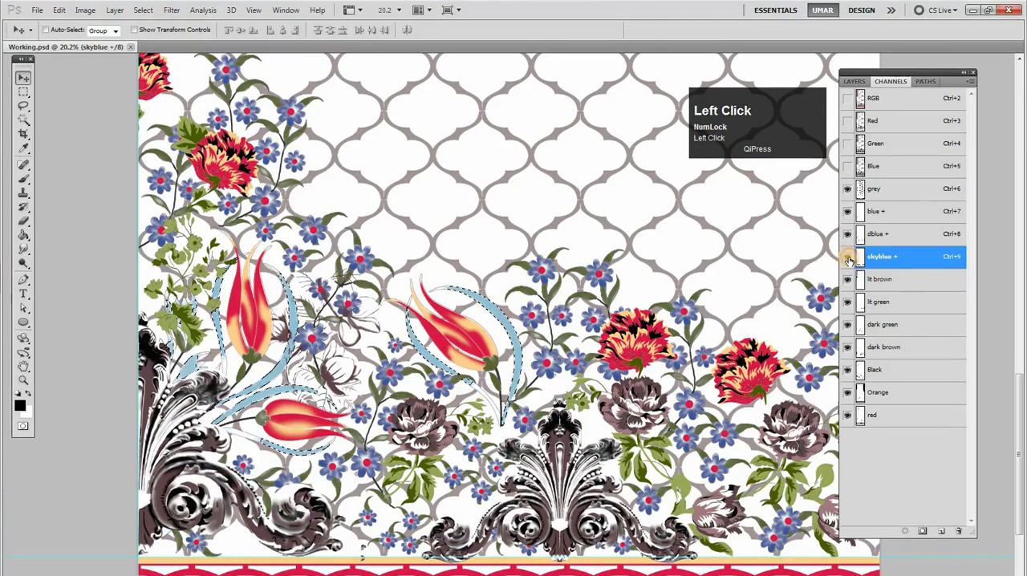
{"action": "left_click", "coordinate": [848, 258]}
Hide the blue +, dblue + and skyblue + channels together over the lower border and clear the selection
{"action": "left_click_drag", "start_coordinate": [662, 414], "coordinate": [702, 236]}
{"action": "left_click_drag", "start_coordinate": [766, 308], "coordinate": [754, 364]}
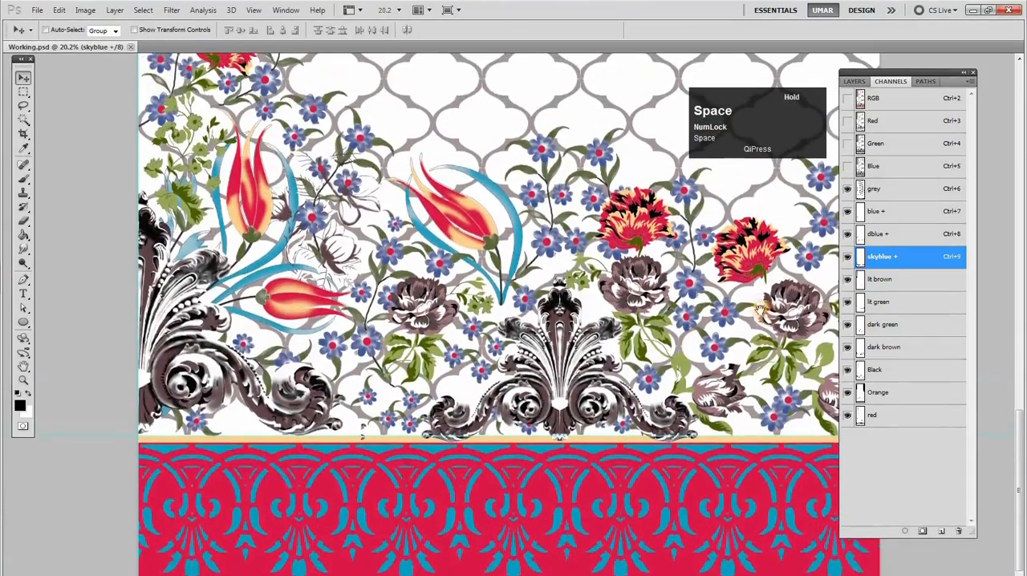
{"action": "left_click", "coordinate": [669, 365], "text": "alt"}
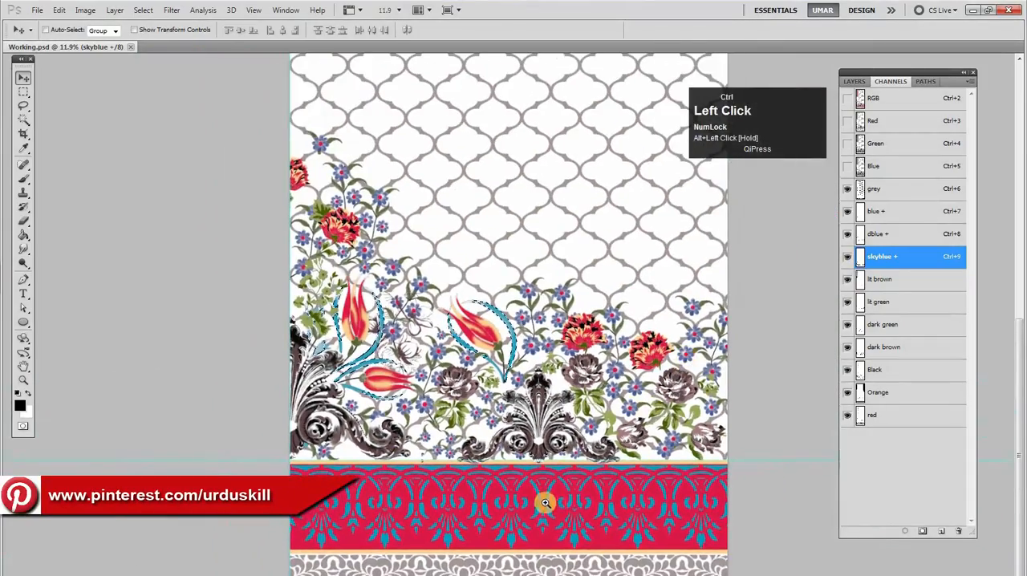
{"action": "left_click", "coordinate": [572, 497], "text": "ctrl"}
{"action": "left_click_drag", "start_coordinate": [717, 386], "coordinate": [725, 331]}
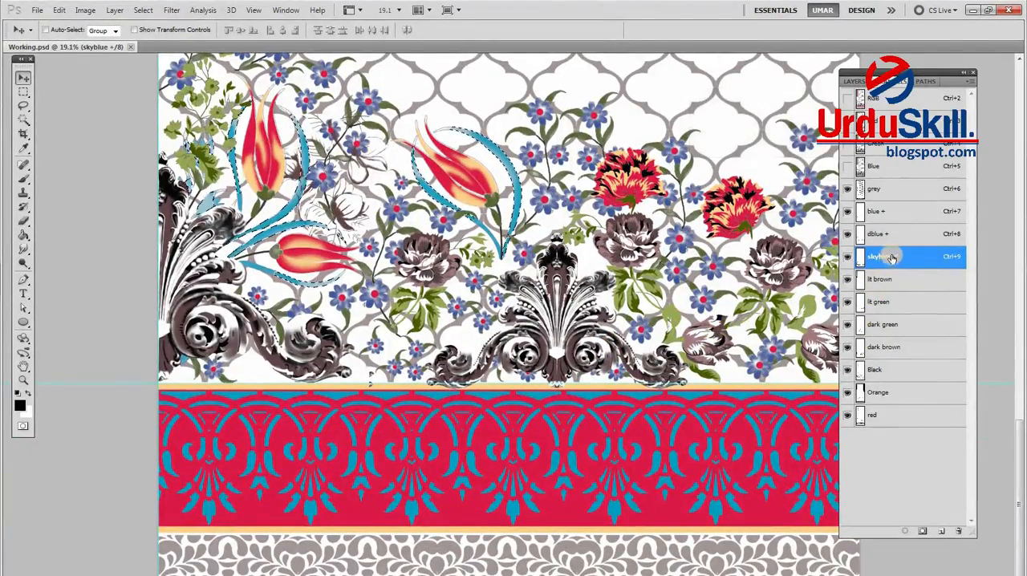
{"action": "left_click_drag", "start_coordinate": [847, 211], "coordinate": [848, 257]}
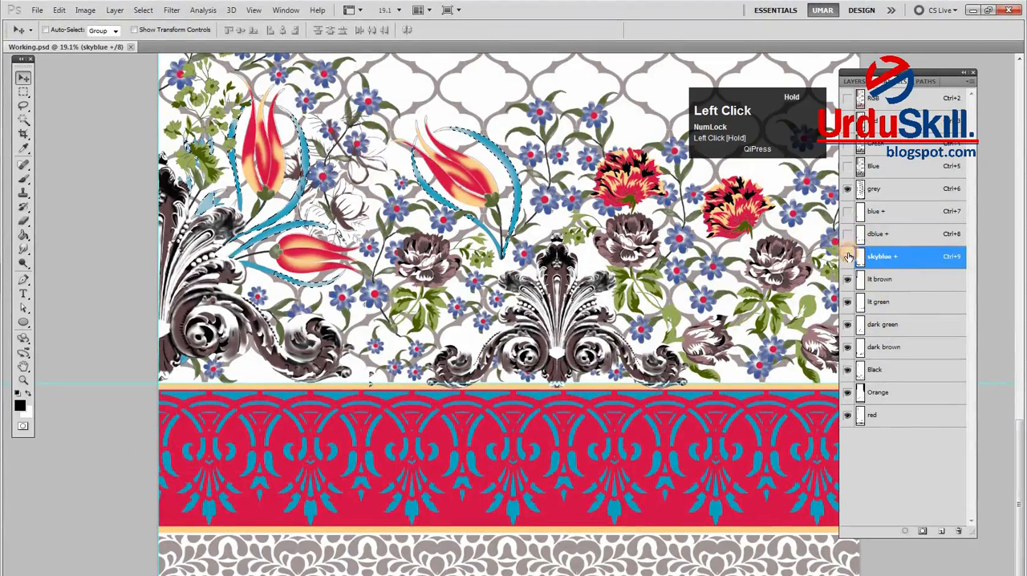
{"action": "key", "text": "ctrl+d"}
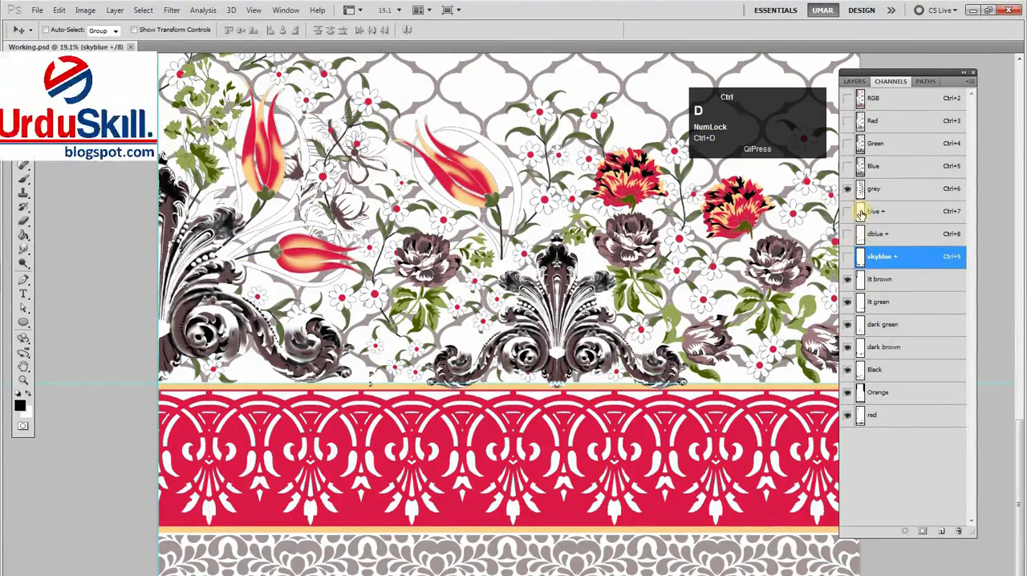
Go through the channels from lit brown down to red one by one to count them, and redisplay the three blue channels
{"action": "left_click", "coordinate": [882, 279]}
{"action": "left_click", "coordinate": [892, 305]}
{"action": "left_click", "coordinate": [892, 325]}
{"action": "left_click", "coordinate": [892, 347]}
{"action": "left_click", "coordinate": [892, 369]}
{"action": "left_click", "coordinate": [891, 394]}
{"action": "left_click", "coordinate": [892, 415]}
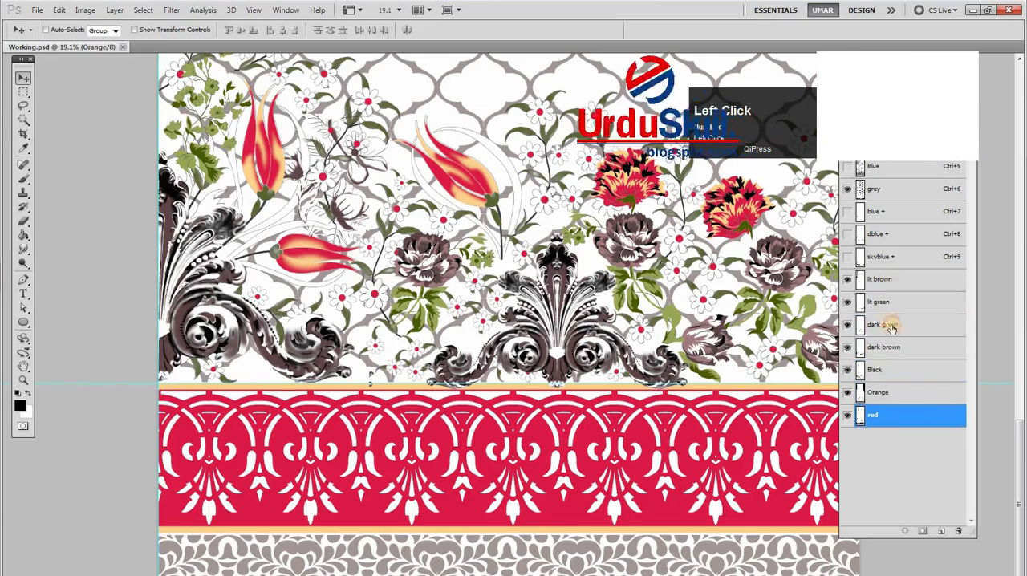
{"action": "left_click_drag", "start_coordinate": [848, 213], "coordinate": [846, 258]}
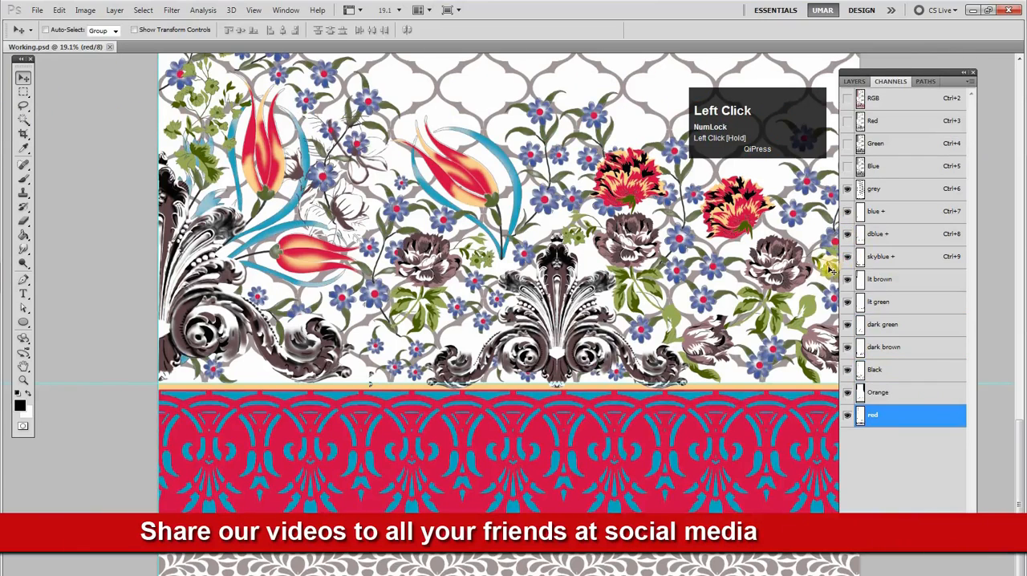
Select the blue motifs in the red border, remove them from the skyblue + channel and check that channel's coverage
{"action": "key", "text": "alt+space"}
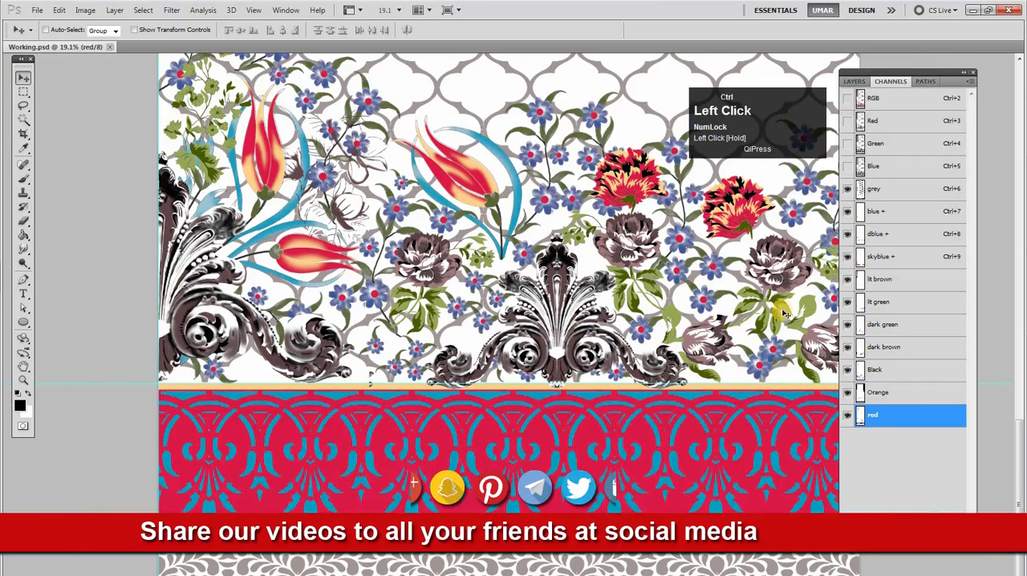
{"action": "left_click", "coordinate": [599, 324], "text": "alt"}
{"action": "key", "text": "ctrl+z"}
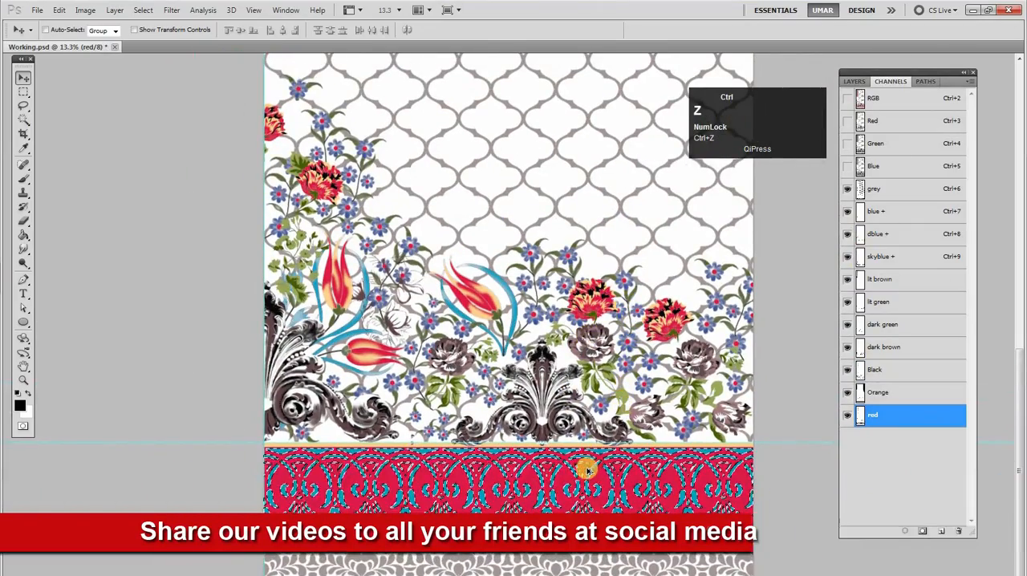
{"action": "left_click", "coordinate": [882, 257]}
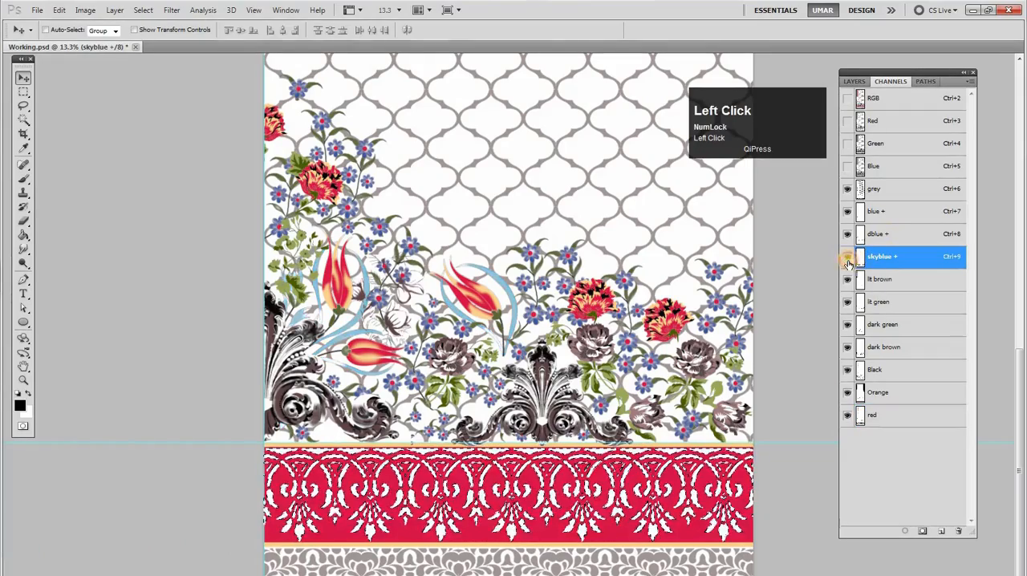
{"action": "left_click", "coordinate": [848, 258]}
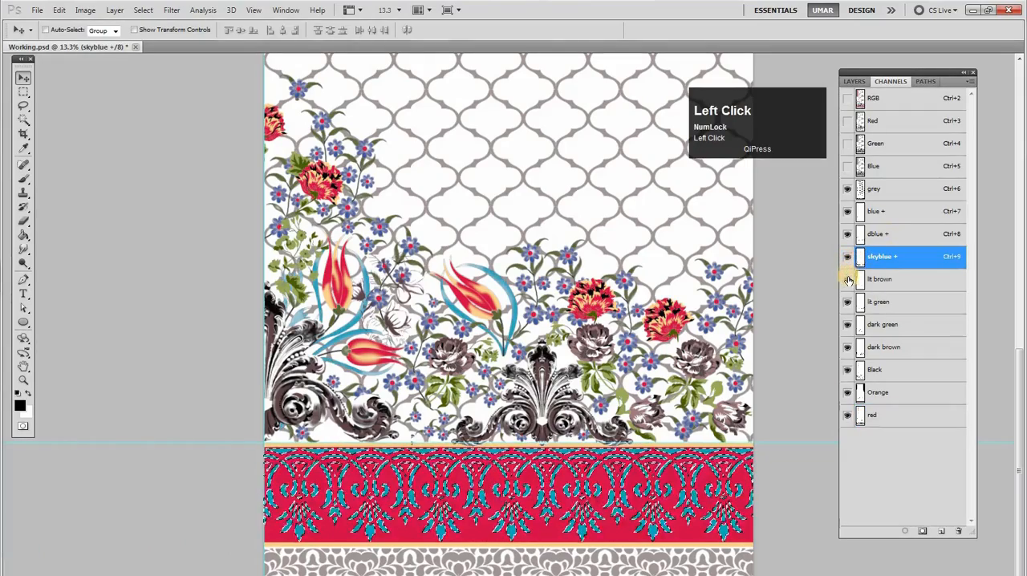
Try filling the red border's selected motifs in the dark brown channel, undo the fill and restore the motif selection
{"action": "left_click", "coordinate": [890, 355]}
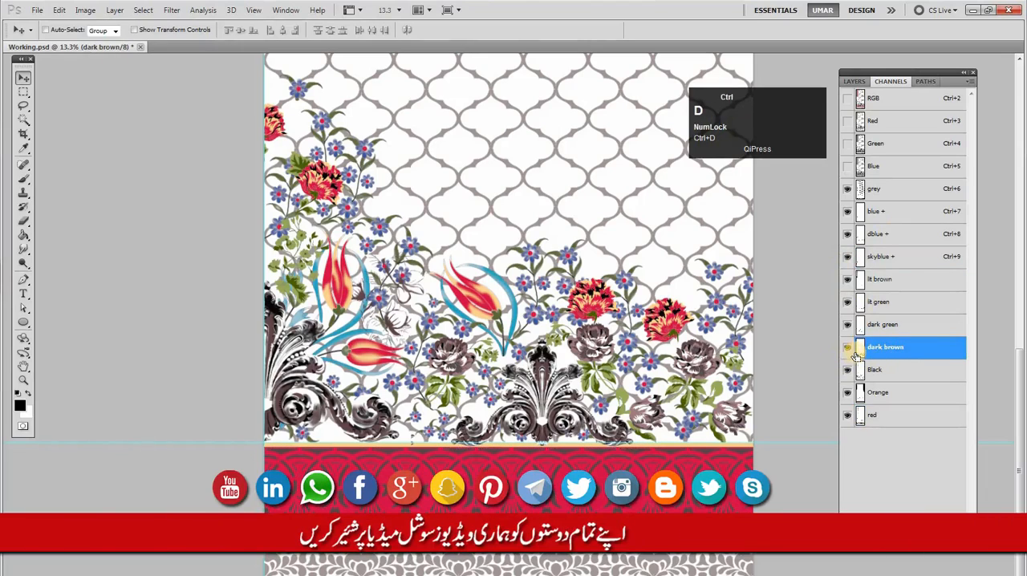
{"action": "key", "text": "ctrl+d"}
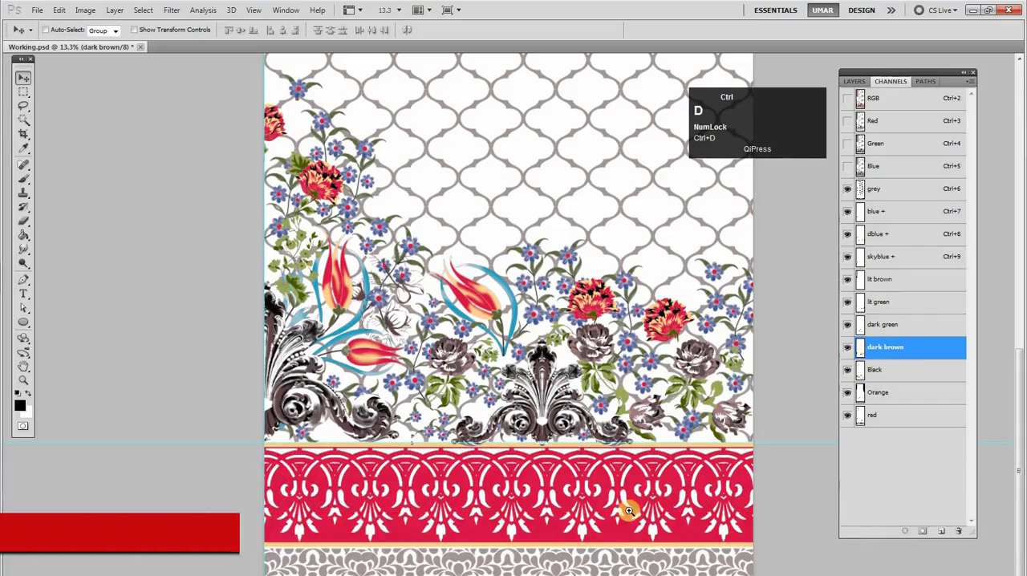
{"action": "left_click", "coordinate": [669, 500], "text": "ctrl"}
{"action": "left_click_drag", "start_coordinate": [664, 501], "coordinate": [690, 445]}
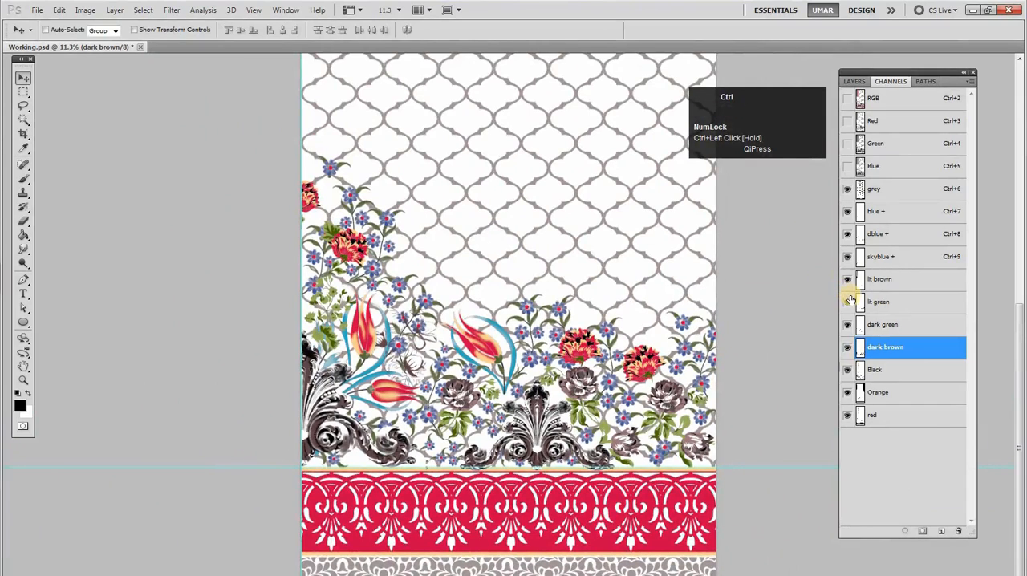
{"action": "key", "text": "ctrl+z"}
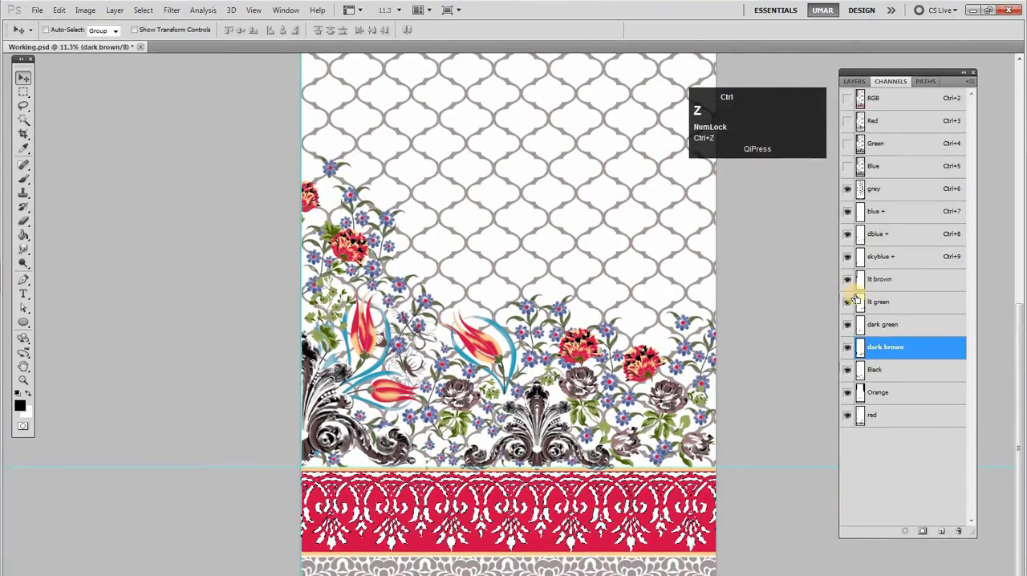
Fill the red border's selected motifs in the Orange channel and clear the selection
{"action": "left_click", "coordinate": [886, 393]}
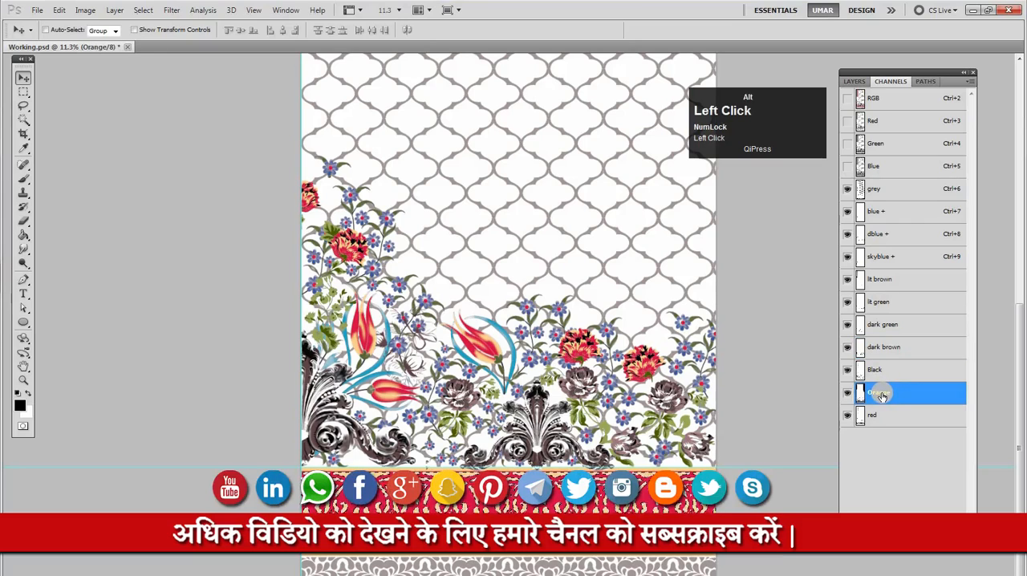
{"action": "key", "text": "ctrl+d"}
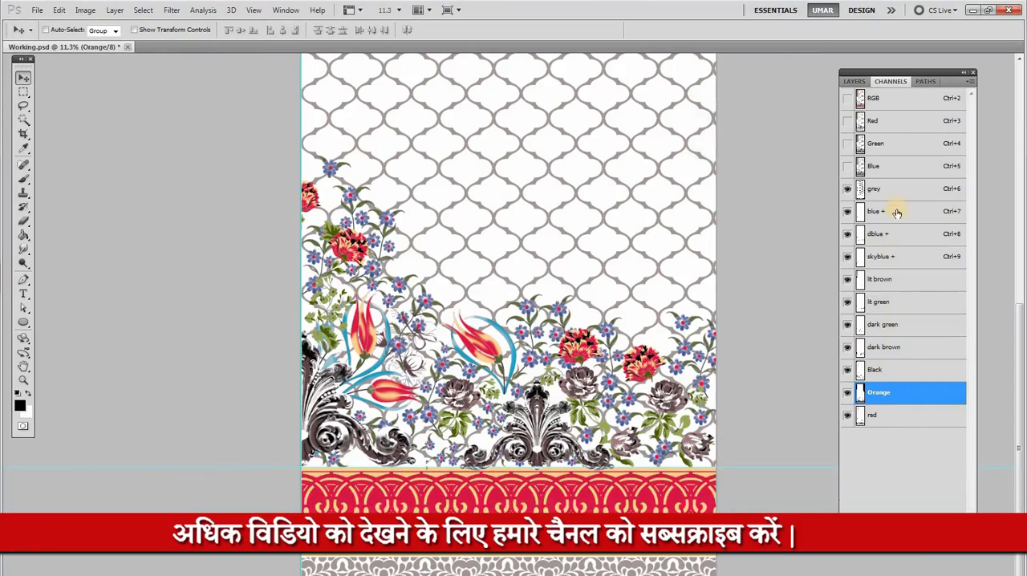
Compare the skyblue + and dblue + channels around the tulips by hiding and reshowing each one, and clear the selection
{"action": "left_click", "coordinate": [886, 347]}
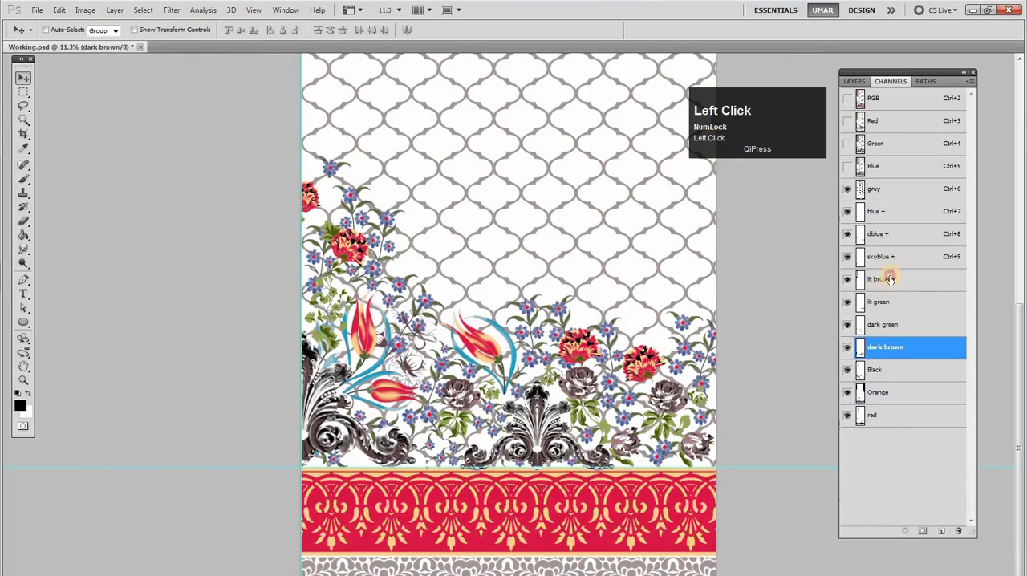
{"action": "left_click", "coordinate": [887, 283]}
{"action": "left_click", "coordinate": [878, 257]}
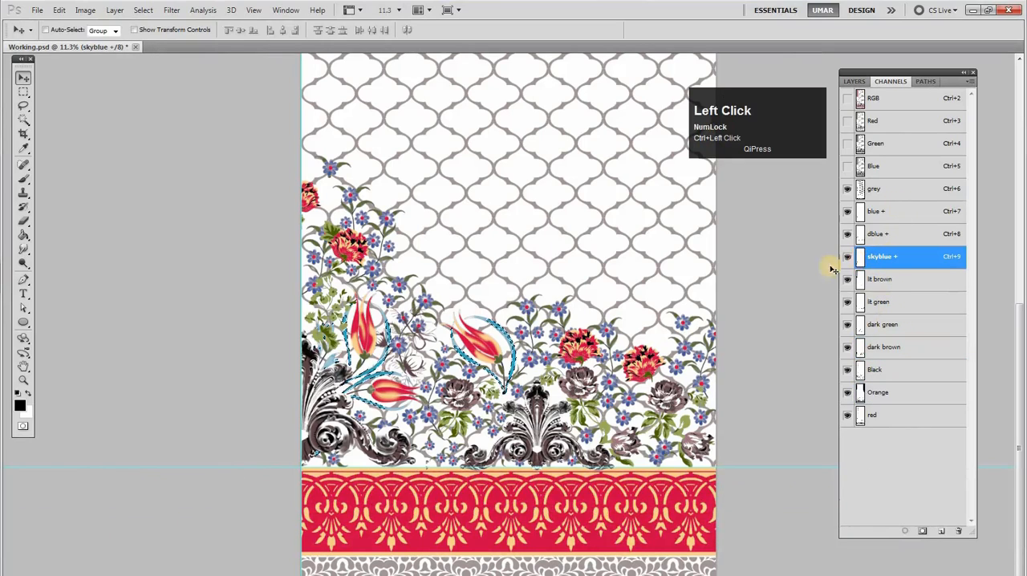
{"action": "left_click", "coordinate": [465, 372], "text": "ctrl"}
{"action": "left_click", "coordinate": [859, 256], "text": "ctrl"}
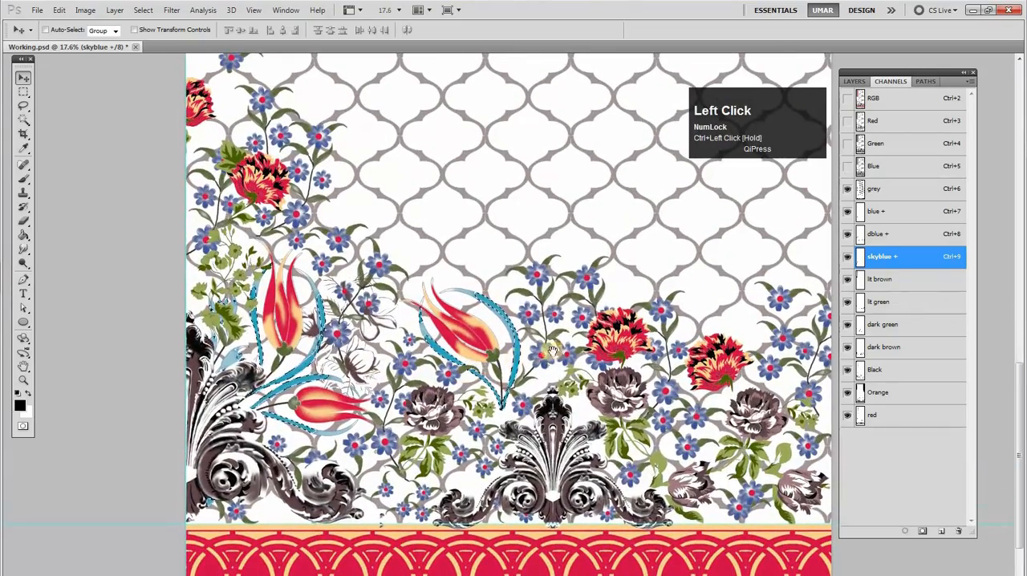
{"action": "left_click", "coordinate": [847, 257]}
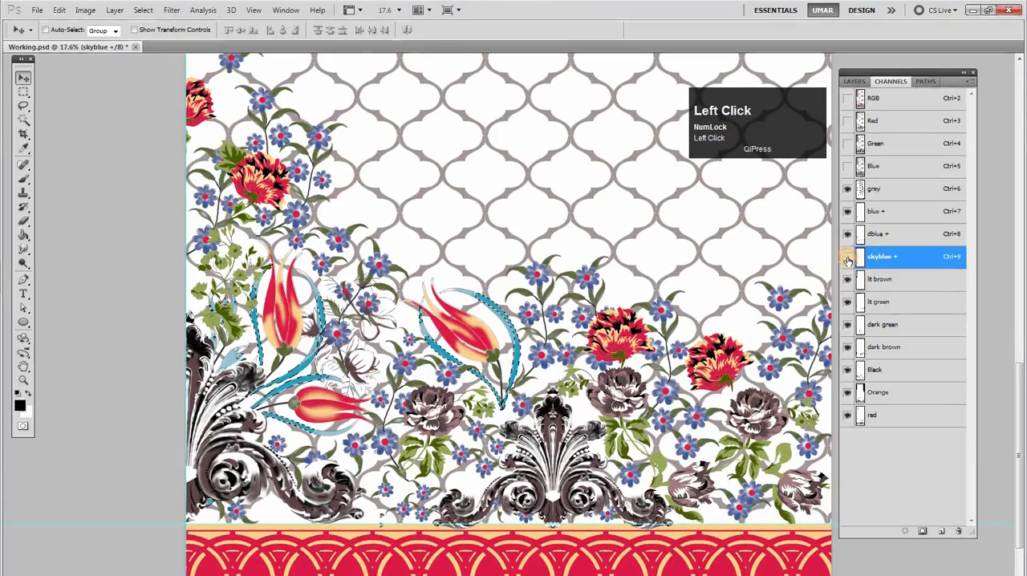
{"action": "left_click", "coordinate": [847, 234]}
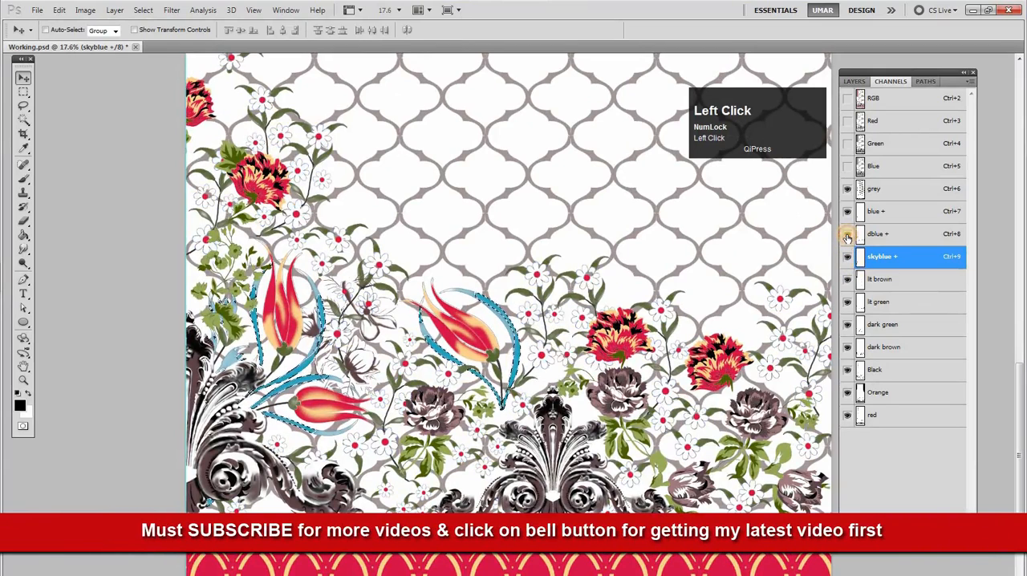
{"action": "left_click", "coordinate": [847, 234]}
{"action": "left_click", "coordinate": [881, 235]}
{"action": "key", "text": "ctrl+d"}
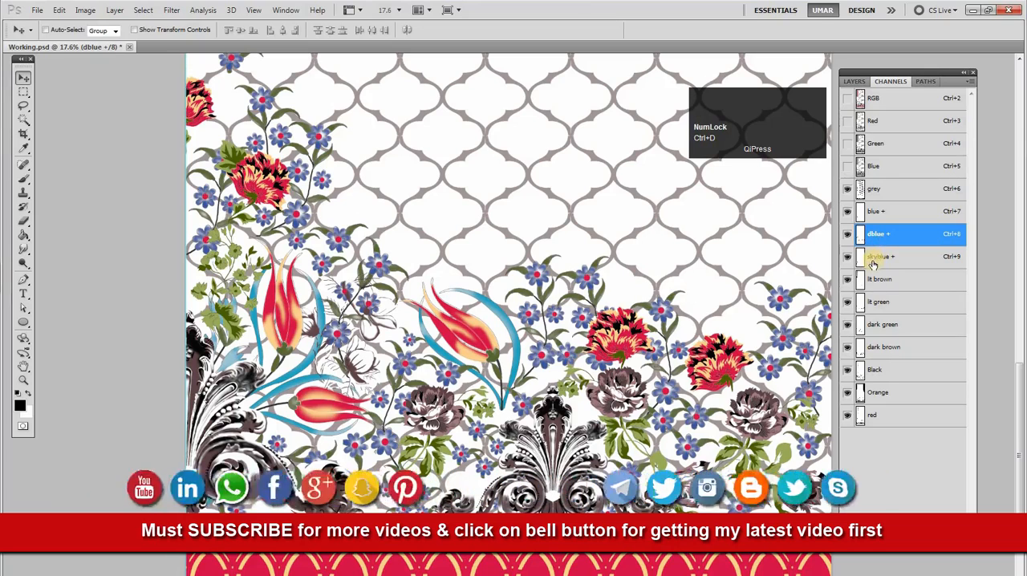
Load the blue + channel as a selection, hide that channel and fill the selected shapes in the lit brown channel
{"action": "left_click", "coordinate": [848, 217]}
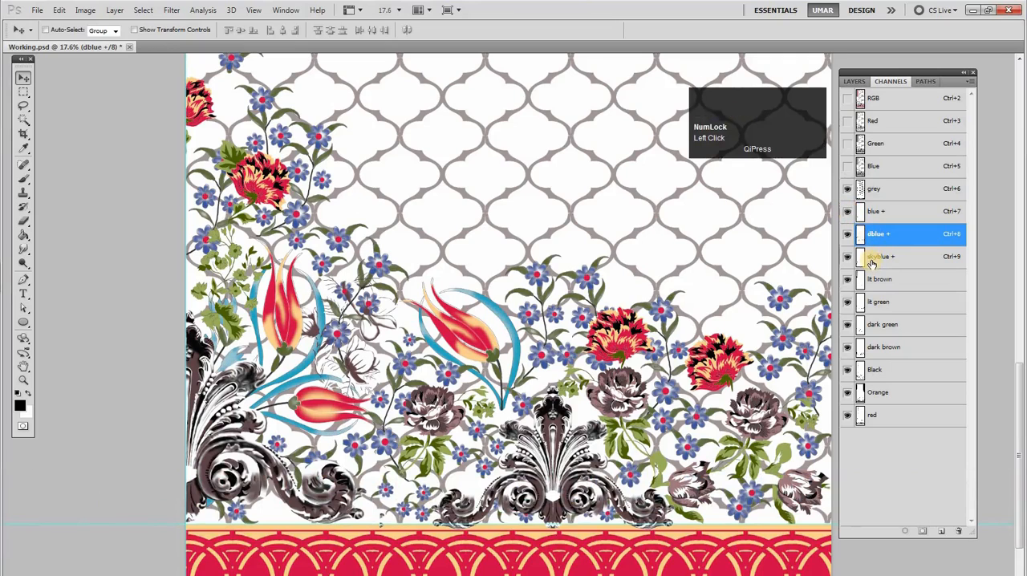
{"action": "left_click", "coordinate": [861, 218], "text": "ctrl"}
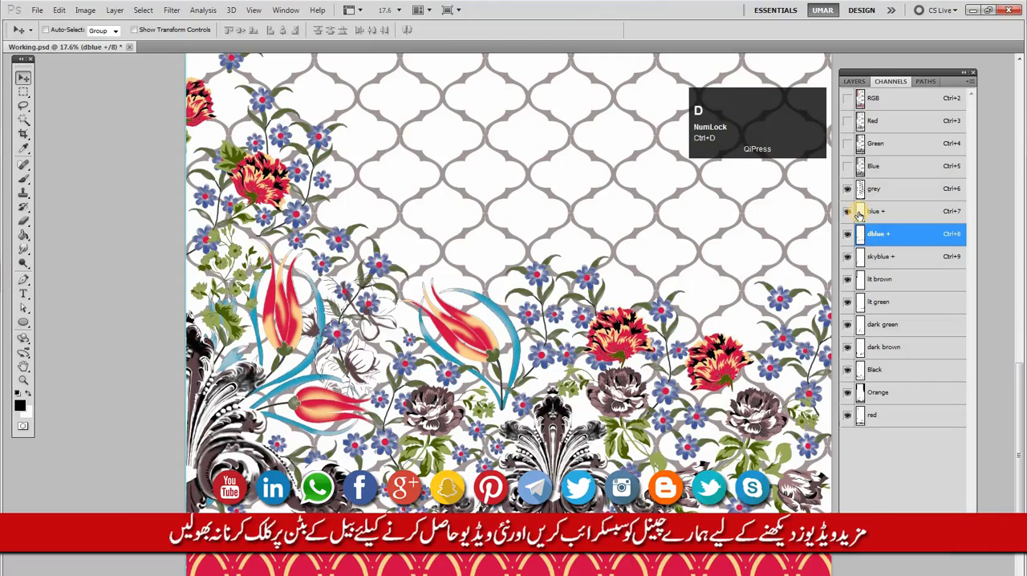
{"action": "left_click_drag", "start_coordinate": [713, 333], "coordinate": [716, 339]}
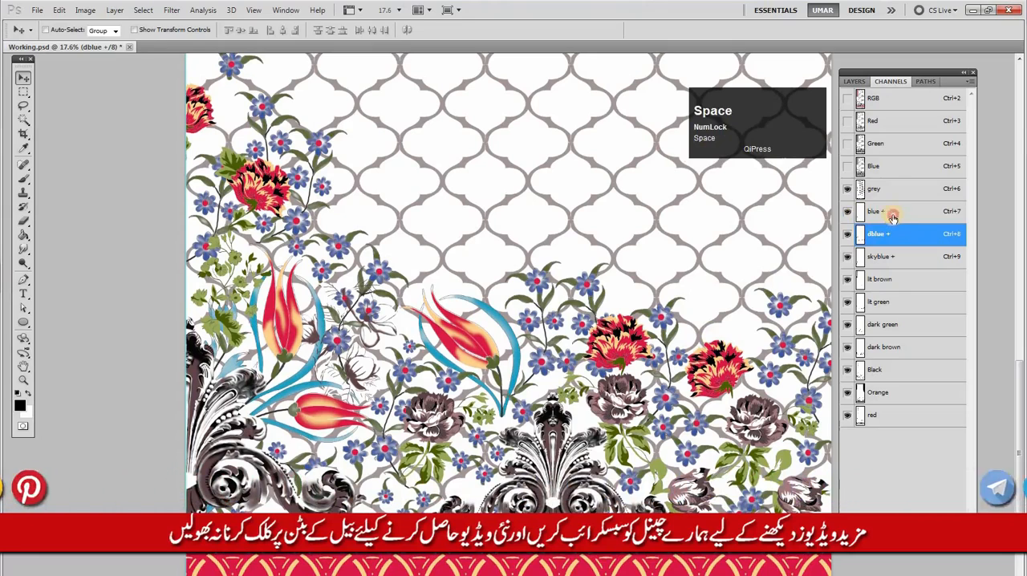
{"action": "left_click", "coordinate": [874, 214]}
{"action": "left_click", "coordinate": [859, 217], "text": "ctrl"}
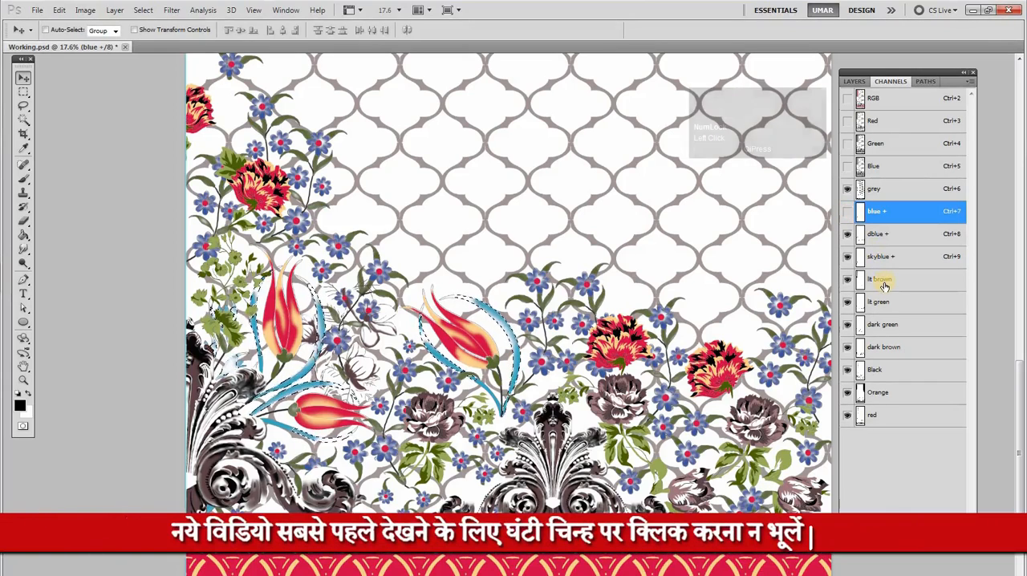
{"action": "left_click", "coordinate": [886, 280]}
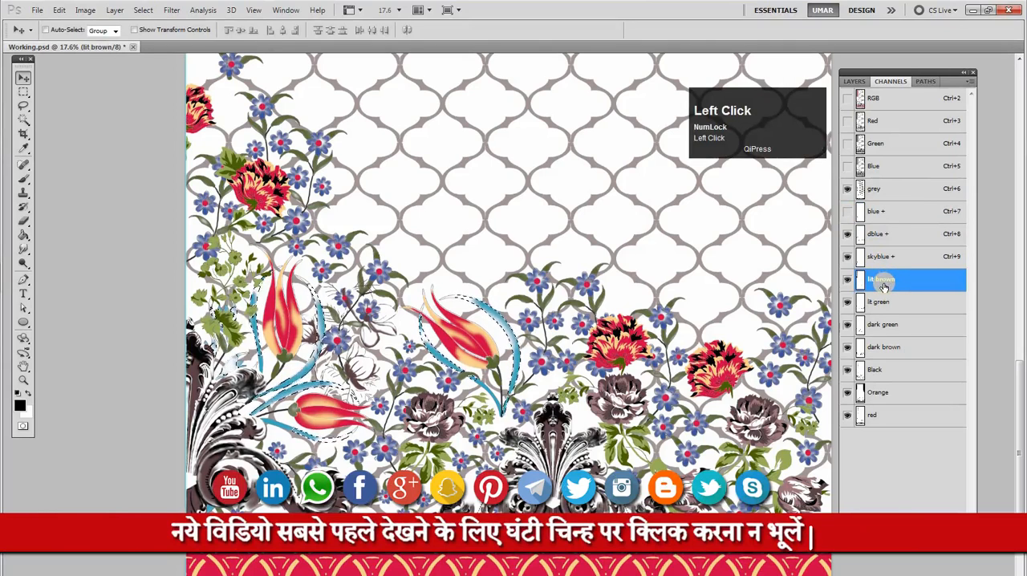
Load the dblue + channel as a selection, fill it in the dark brown channel, and load the skyblue + channel as a selection
{"action": "left_click", "coordinate": [858, 240], "text": "ctrl"}
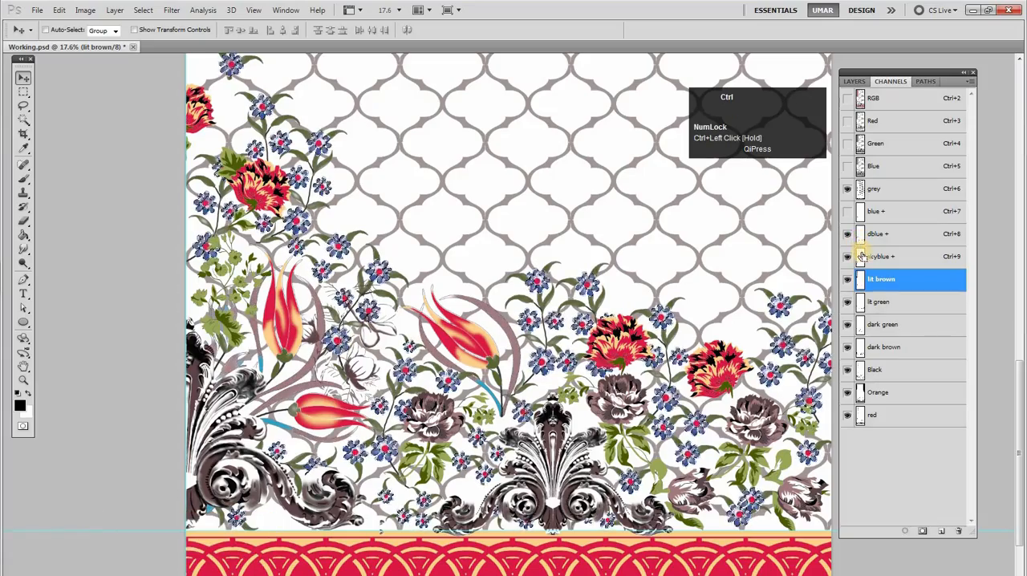
{"action": "left_click", "coordinate": [891, 351]}
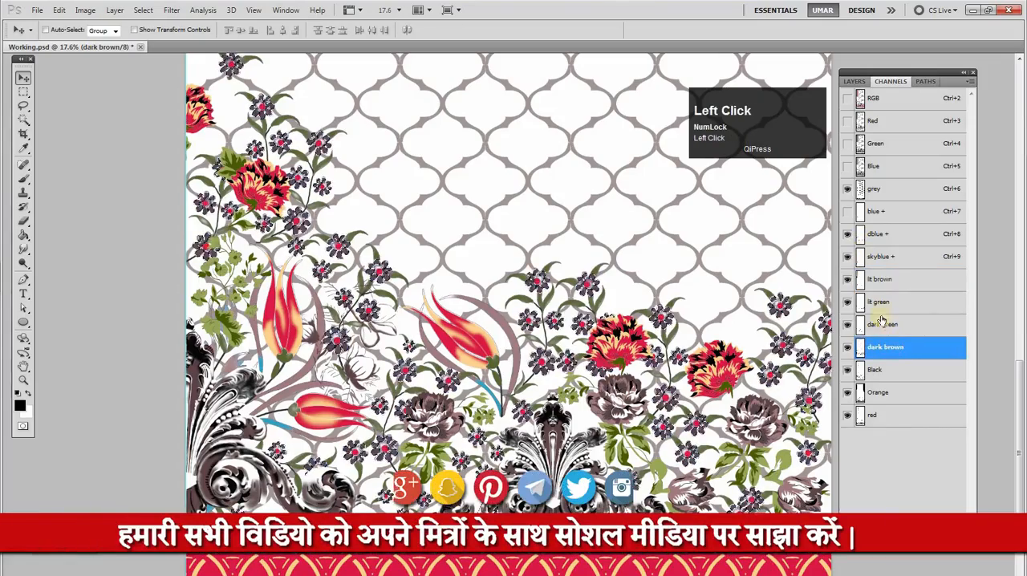
{"action": "left_click", "coordinate": [859, 262], "text": "ctrl"}
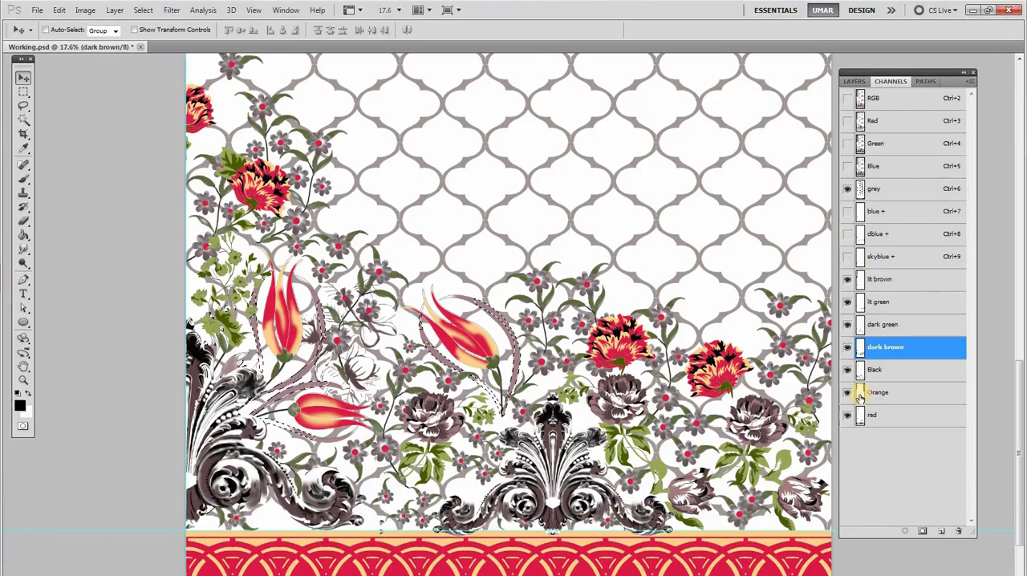
Try filling the selected curved shapes around the tulips in the red channel, and undo back to the active selection
{"action": "left_click", "coordinate": [862, 395]}
{"action": "left_click", "coordinate": [859, 419]}
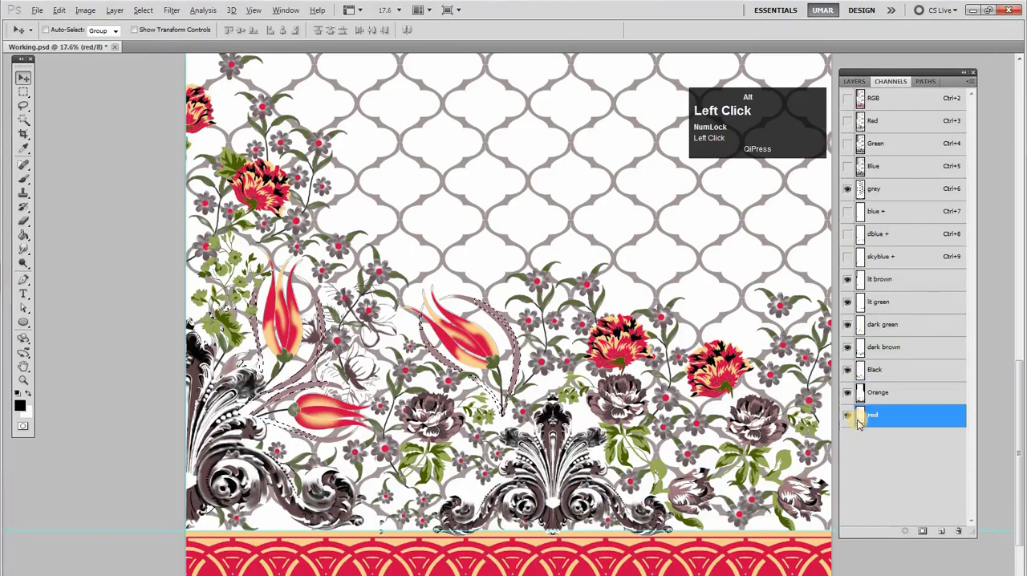
{"action": "key", "text": "ctrl+d"}
{"action": "key", "text": "space"}
{"action": "left_click", "coordinate": [672, 328], "text": "alt"}
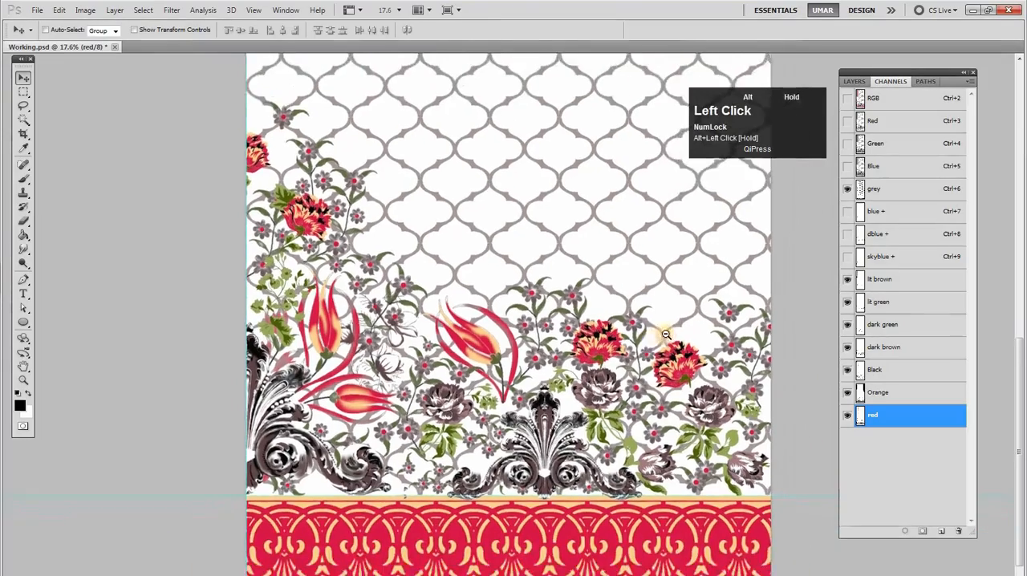
{"action": "left_click", "coordinate": [620, 395], "text": "ctrl"}
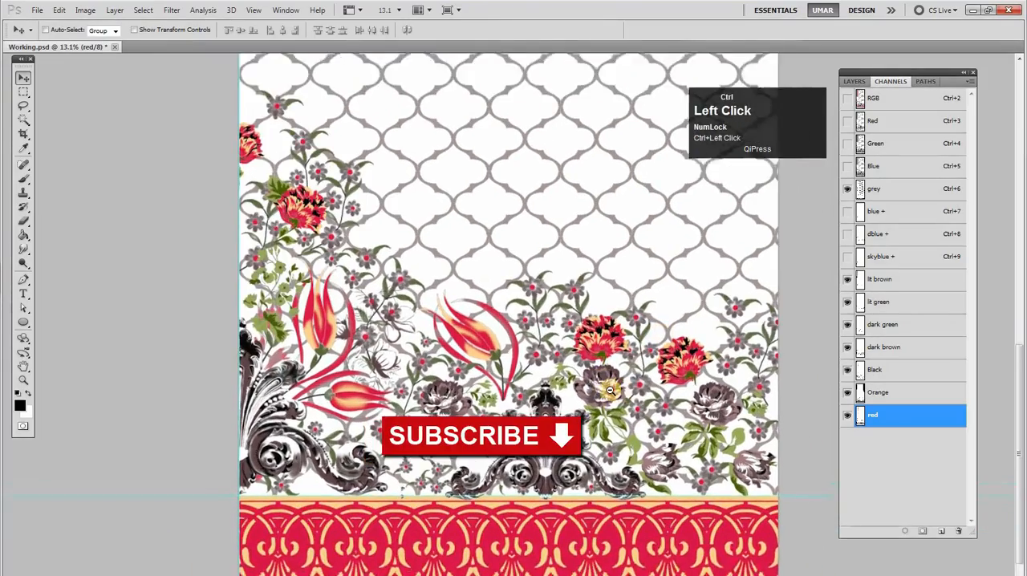
{"action": "key", "text": "ctrl+alt+z"}
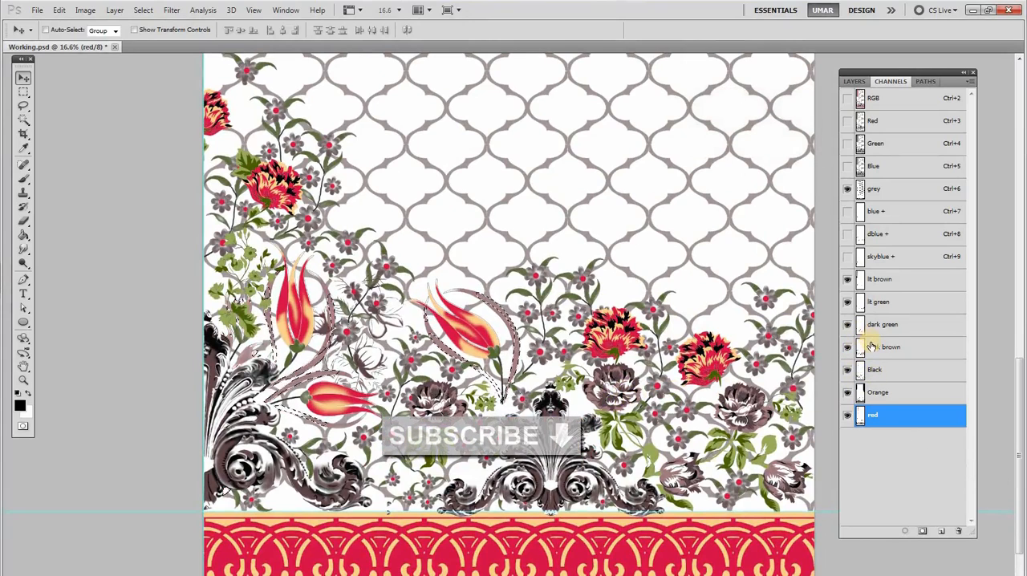
Try filling the selected curved shapes around the tulips in the dark green channel, and undo that fill
{"action": "left_click", "coordinate": [861, 303]}
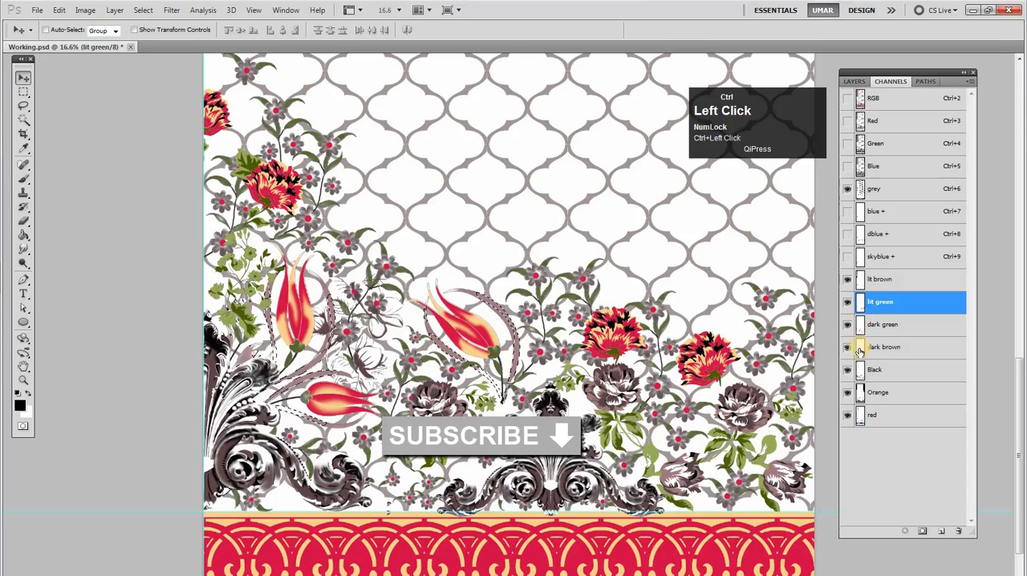
{"action": "left_click", "coordinate": [860, 349]}
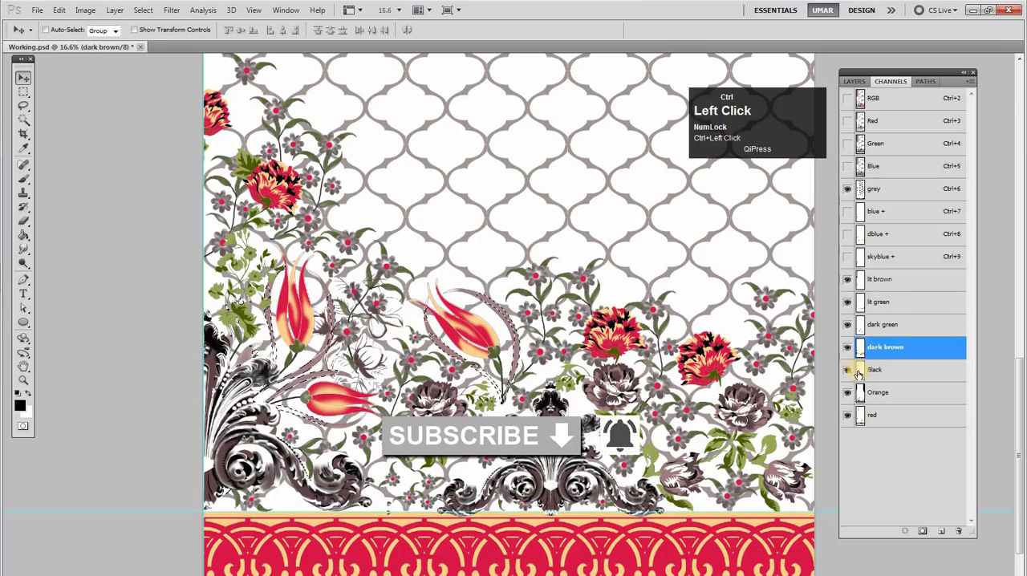
{"action": "left_click", "coordinate": [856, 329]}
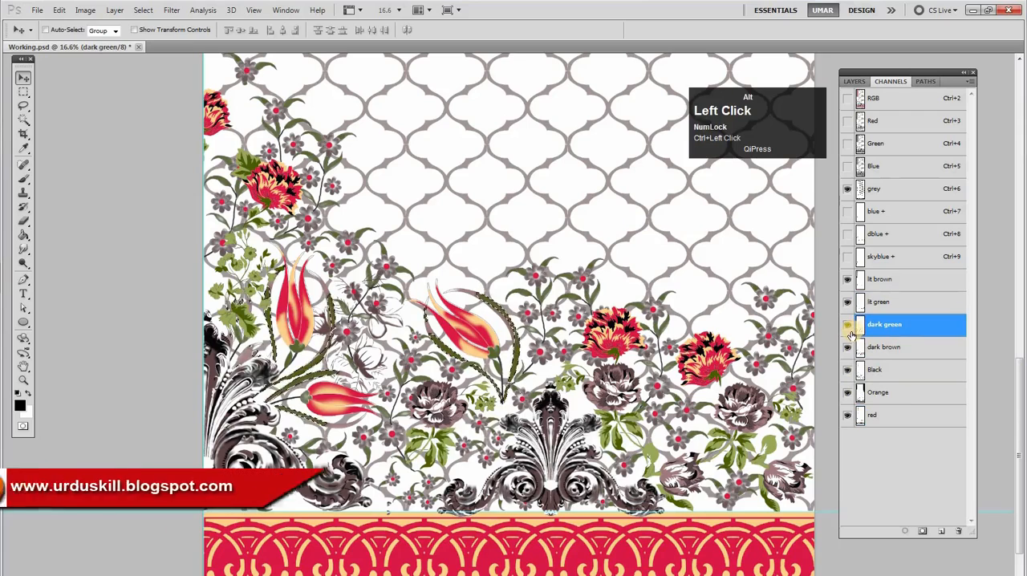
{"action": "left_click", "coordinate": [847, 327]}
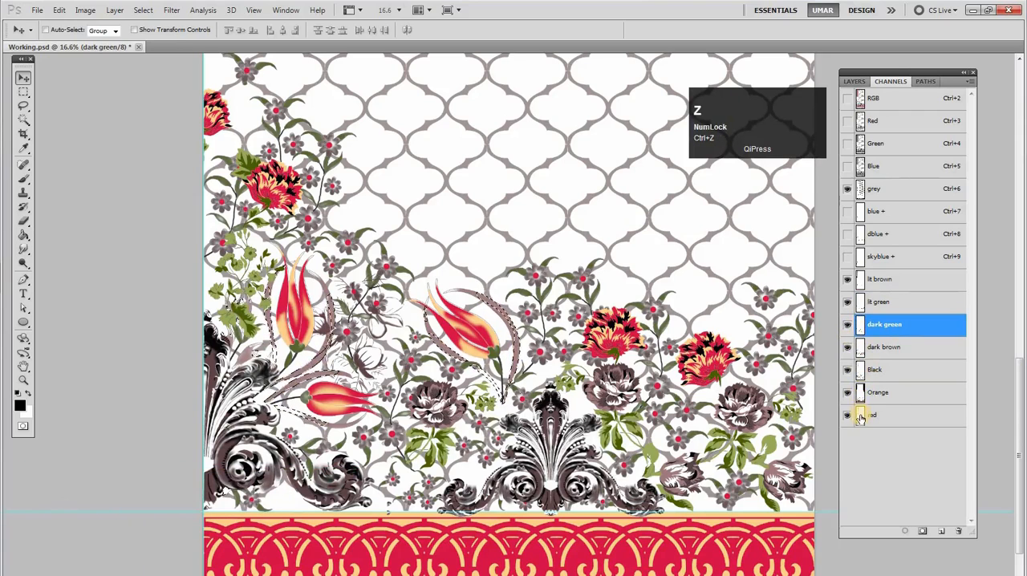
Fill the selected curved shapes around the tulips in the dark brown channel and clear the selection
{"action": "left_click", "coordinate": [859, 356]}
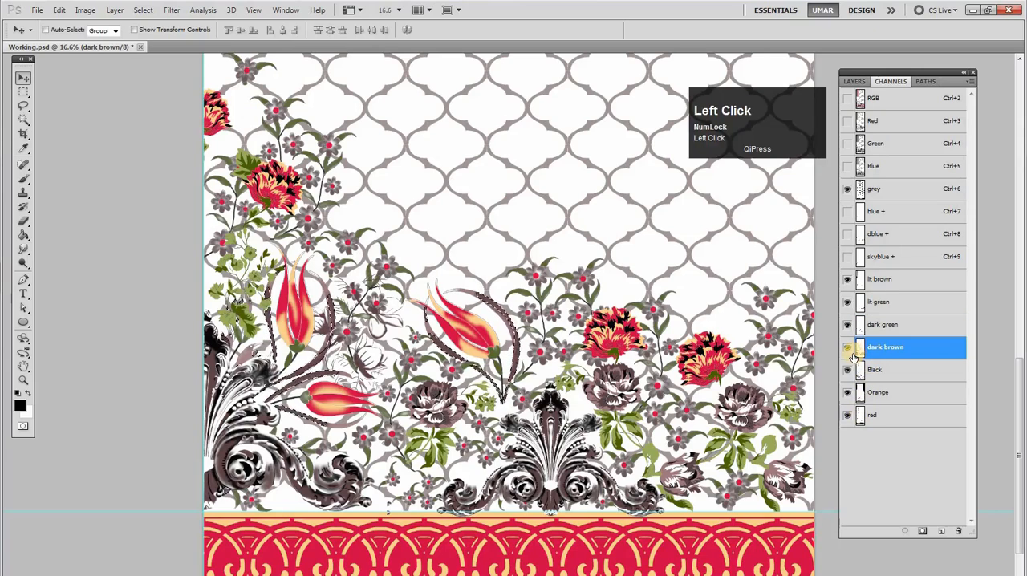
{"action": "key", "text": "ctrl+d"}
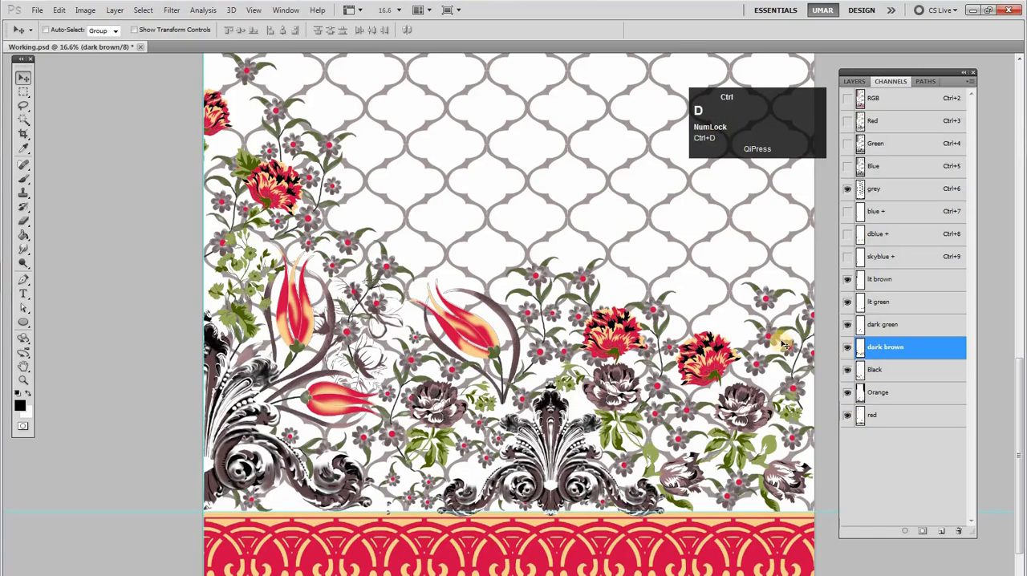
{"action": "key", "text": "space"}
{"action": "left_click", "coordinate": [695, 350], "text": "alt"}
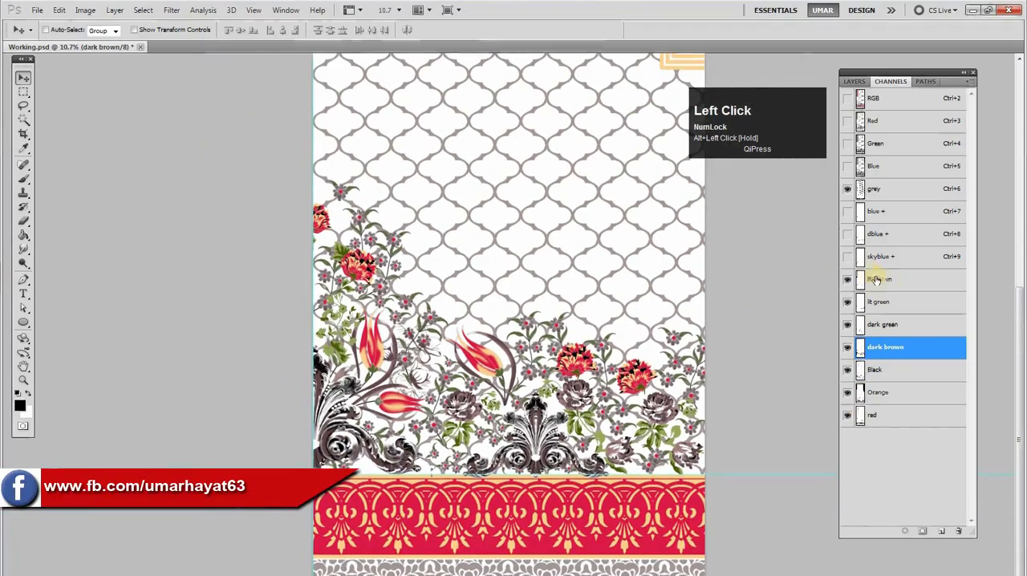
Delete the blue +, dblue + and skyblue + channels
{"action": "left_click", "coordinate": [874, 211]}
{"action": "left_click", "coordinate": [905, 258], "text": "shift"}
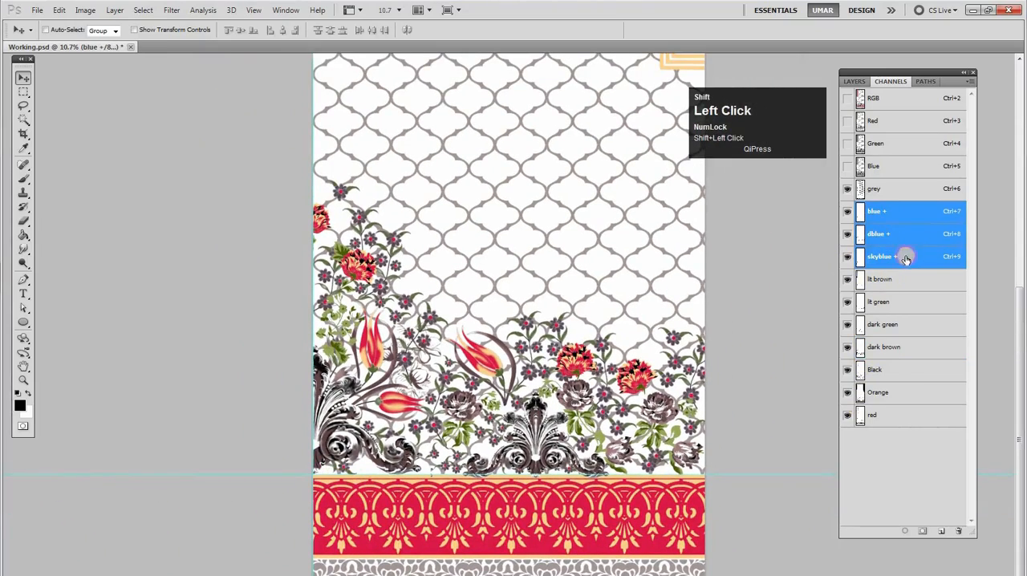
{"action": "left_click_drag", "start_coordinate": [906, 258], "coordinate": [958, 531]}
{"action": "key", "text": "space"}
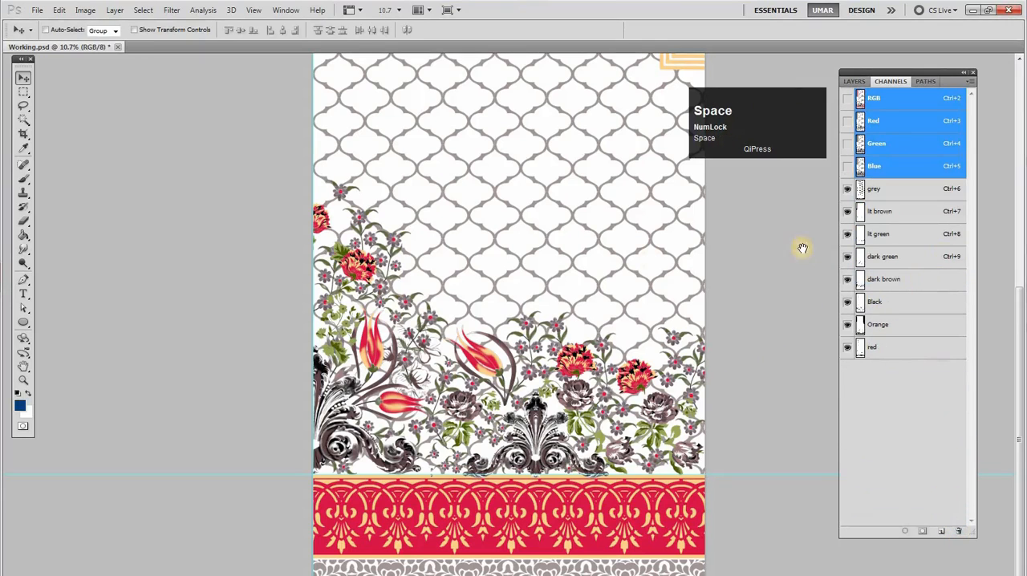
Go through the remaining spot channels one by one, from red up to grey
{"action": "left_click", "coordinate": [890, 353]}
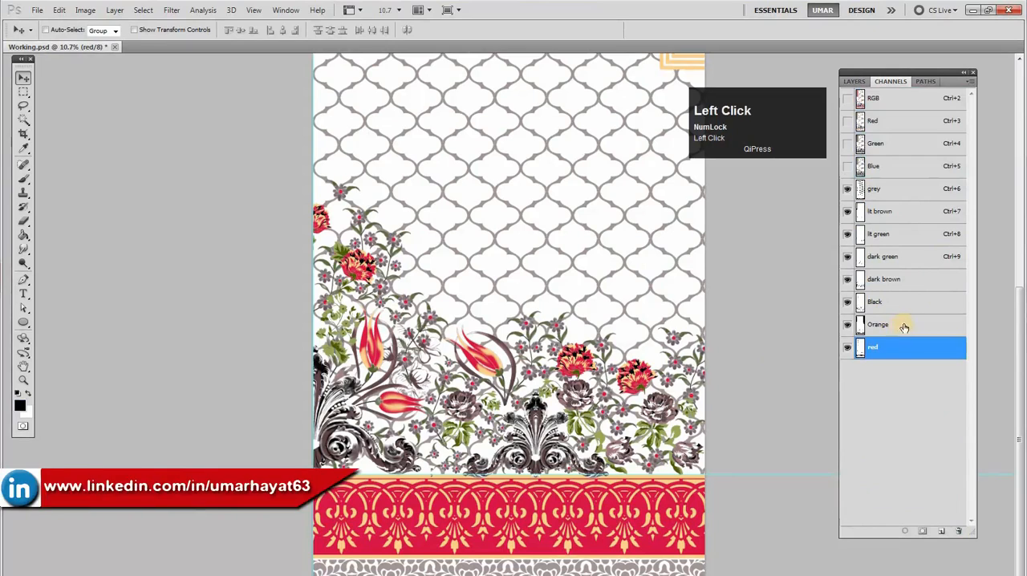
{"action": "left_click", "coordinate": [902, 321]}
{"action": "left_click", "coordinate": [894, 302]}
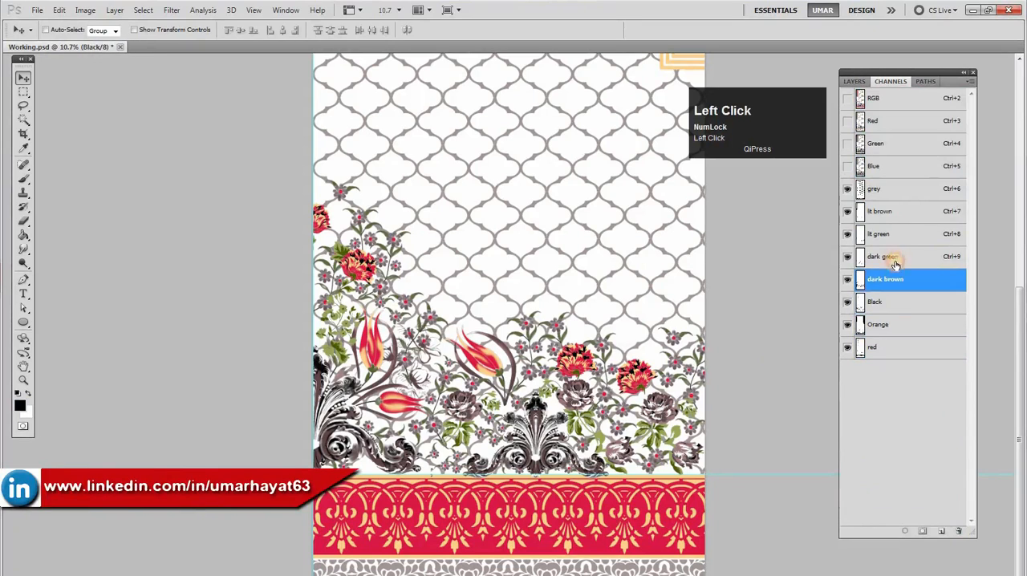
{"action": "left_click", "coordinate": [890, 257]}
{"action": "left_click", "coordinate": [887, 235]}
{"action": "left_click", "coordinate": [886, 213]}
{"action": "left_click", "coordinate": [885, 191]}
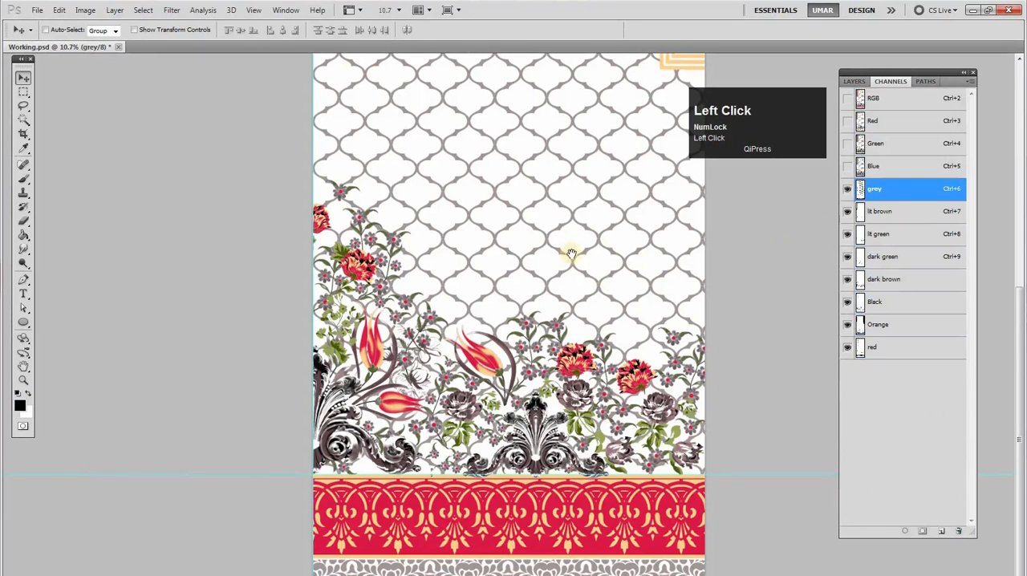
Examine the whole recolored design, from the neckline panel down to the floral motifs and bottom border
{"action": "key", "text": "space"}
{"action": "right_click", "coordinate": [583, 241]}
{"action": "left_click", "coordinate": [601, 250]}
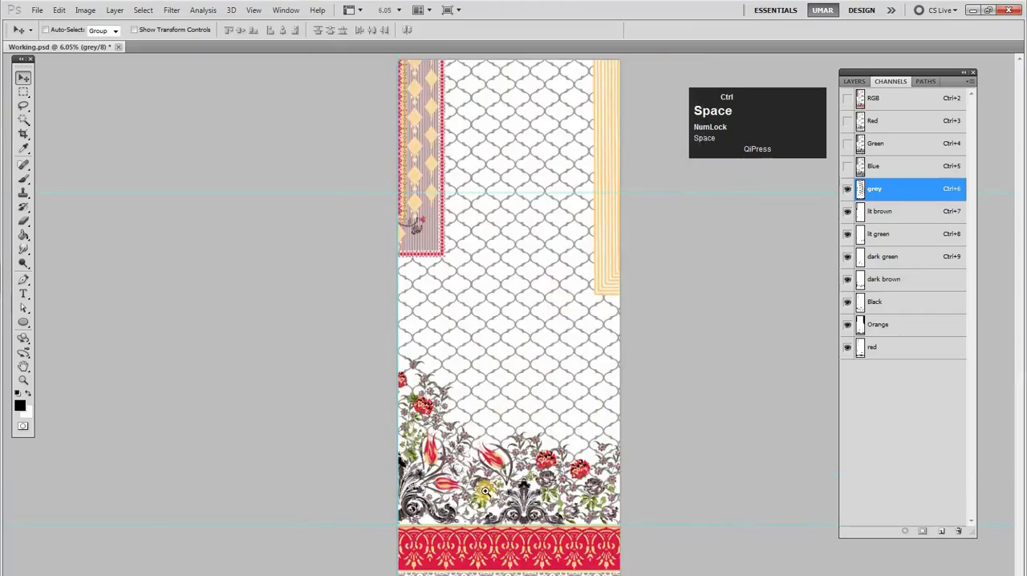
{"action": "left_click", "coordinate": [520, 494], "text": "ctrl"}
{"action": "left_click_drag", "start_coordinate": [527, 483], "coordinate": [527, 322]}
{"action": "right_click", "coordinate": [532, 317]}
{"action": "left_click", "coordinate": [559, 331]}
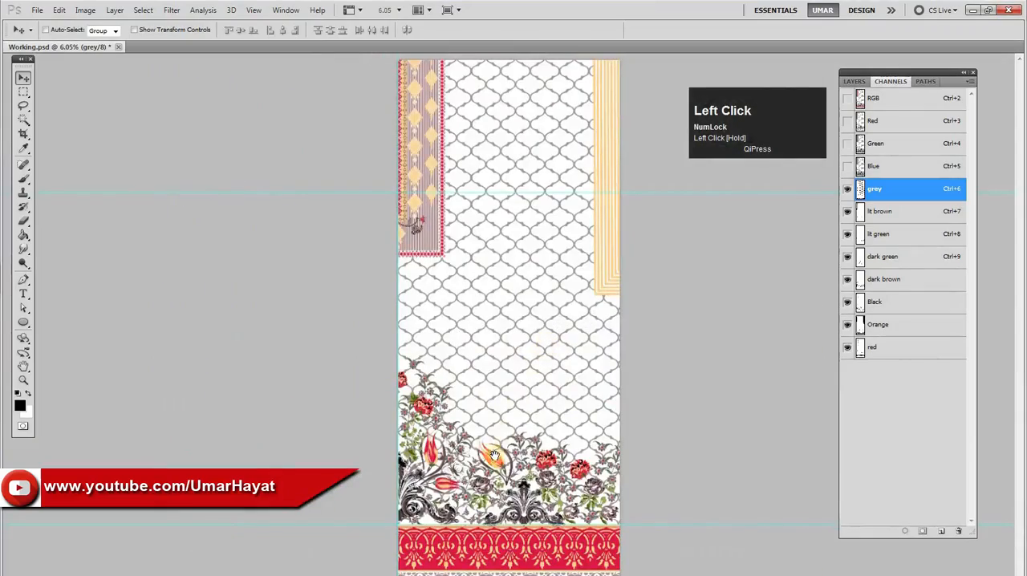
{"action": "left_click", "coordinate": [509, 509], "text": "ctrl"}
{"action": "left_click_drag", "start_coordinate": [517, 439], "coordinate": [523, 400]}
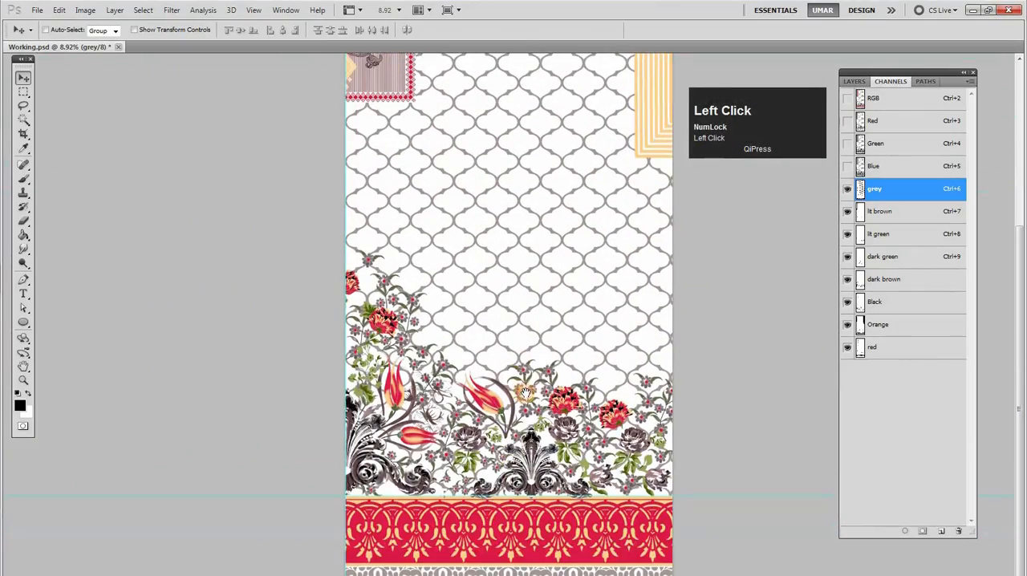
{"action": "left_click", "coordinate": [481, 402], "text": "alt"}
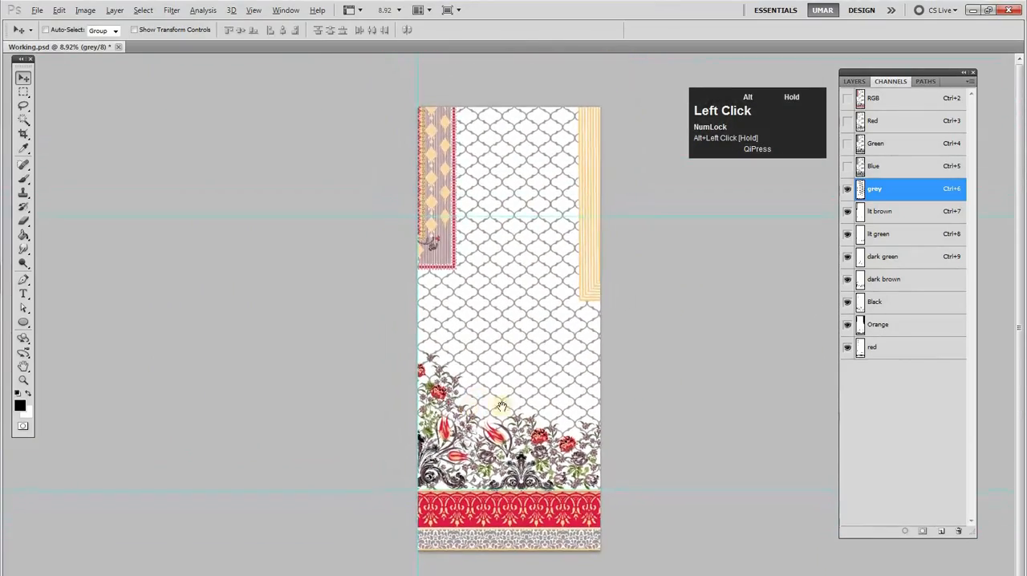
{"action": "left_click", "coordinate": [575, 489], "text": "ctrl"}
{"action": "left_click_drag", "start_coordinate": [575, 489], "coordinate": [591, 435]}
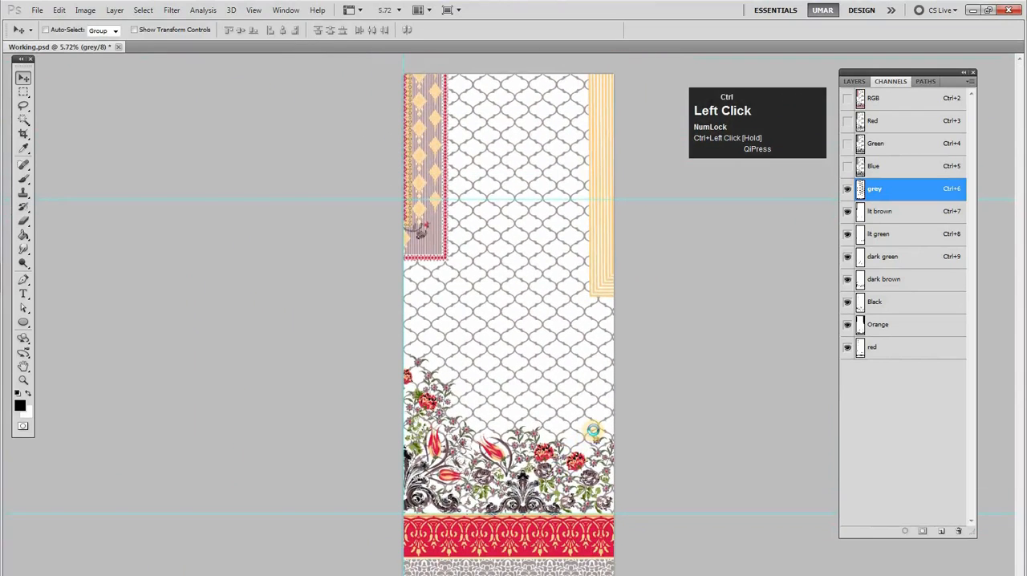
Save the document and make all the spot channels from grey to red active together
{"action": "key", "text": "ctrl+s"}
{"action": "key", "text": "space"}
{"action": "left_click_drag", "start_coordinate": [481, 274], "coordinate": [473, 290]}
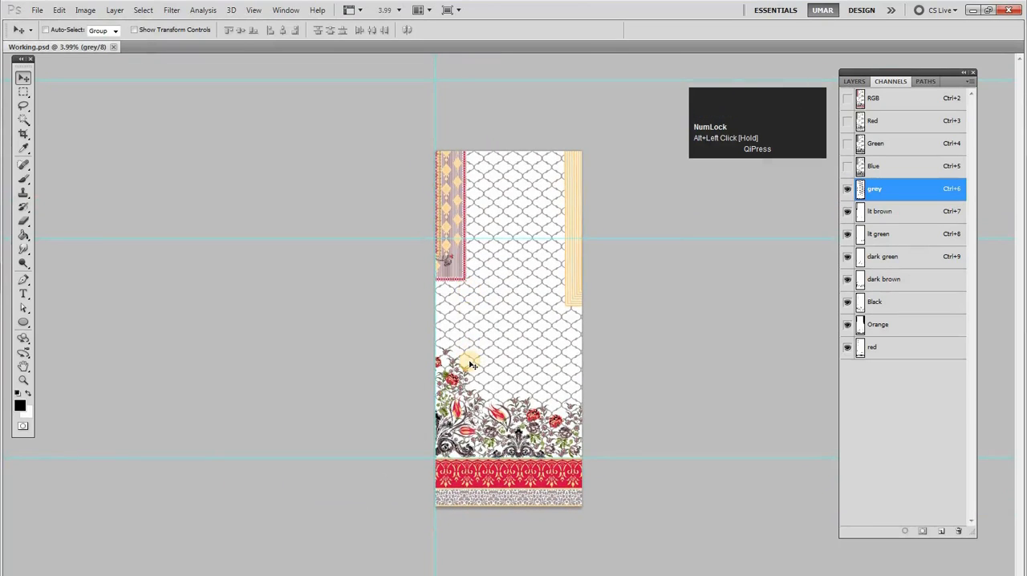
{"action": "key", "text": "q"}
{"action": "key", "text": "q"}
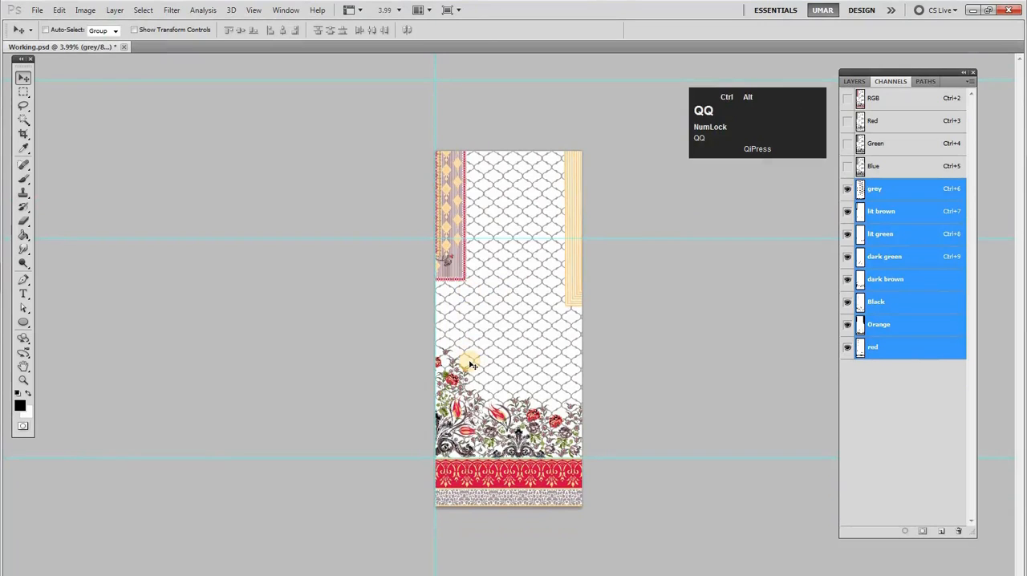
Select the whole canvas and widen it to 40 inches, adding all the new space on the design's left side
{"action": "key", "text": "ctrl+alt+c"}
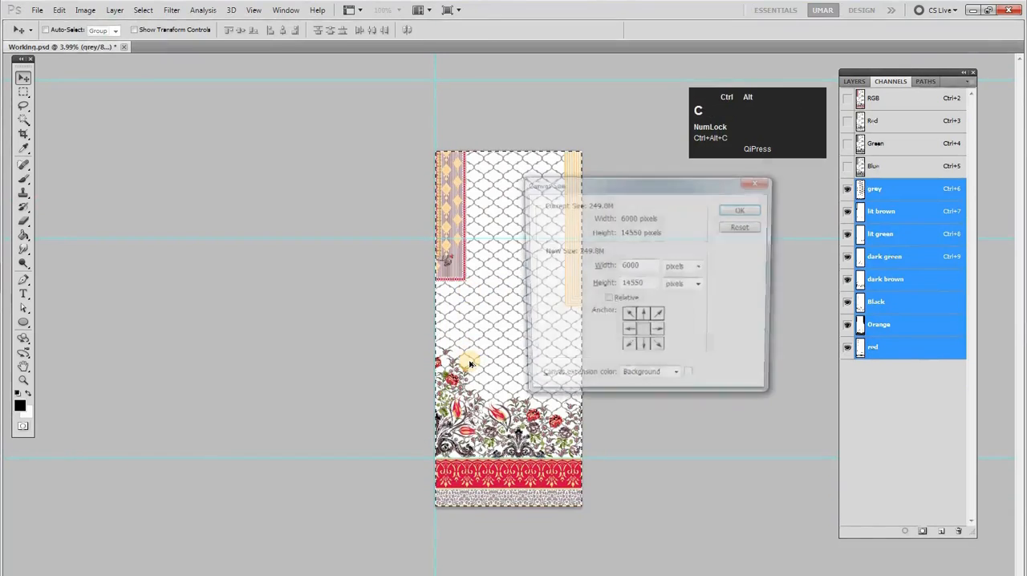
{"action": "left_click", "coordinate": [682, 267]}
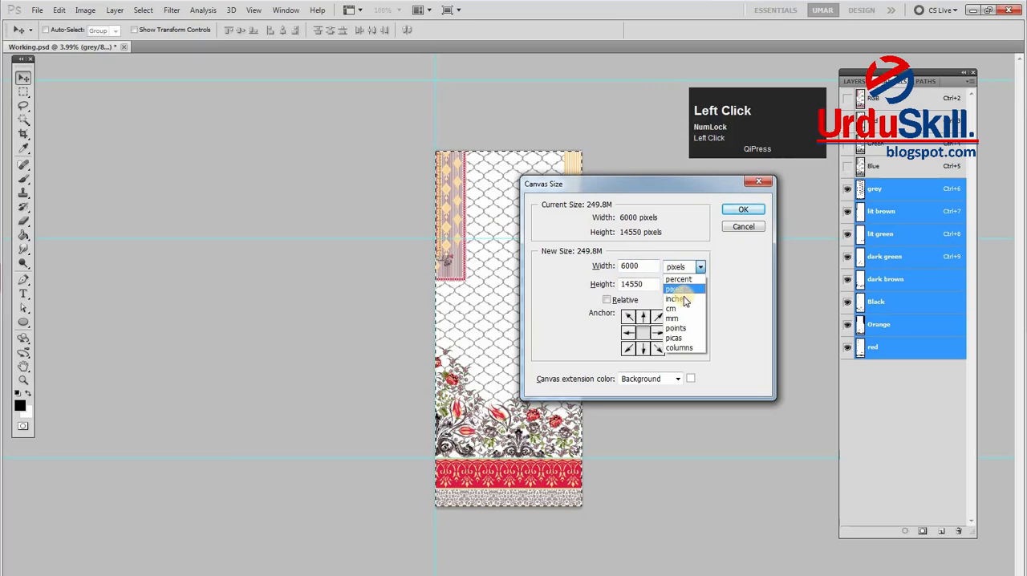
{"action": "left_click", "coordinate": [678, 298]}
{"action": "type", "text": "40"}
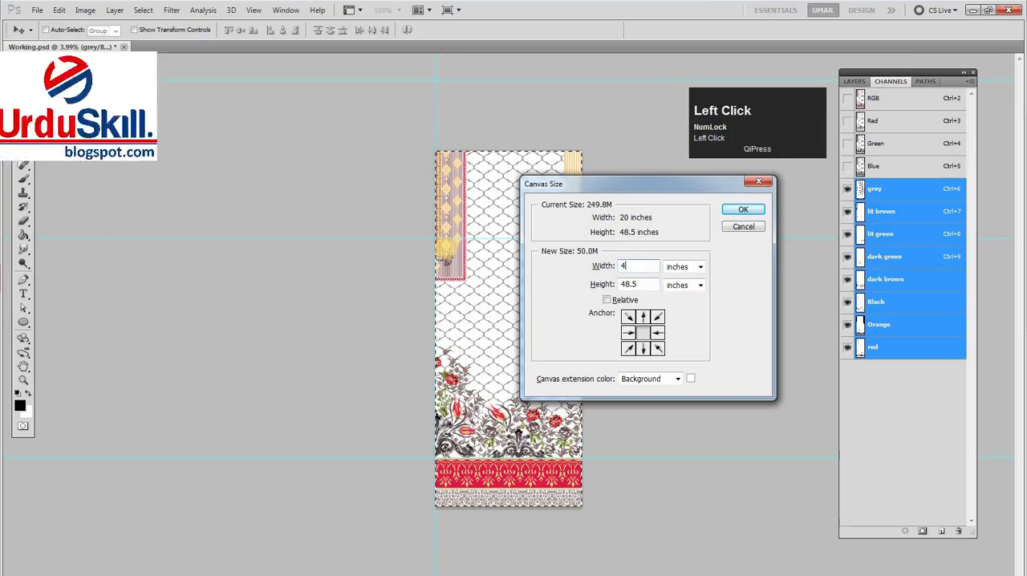
{"action": "left_click", "coordinate": [629, 332]}
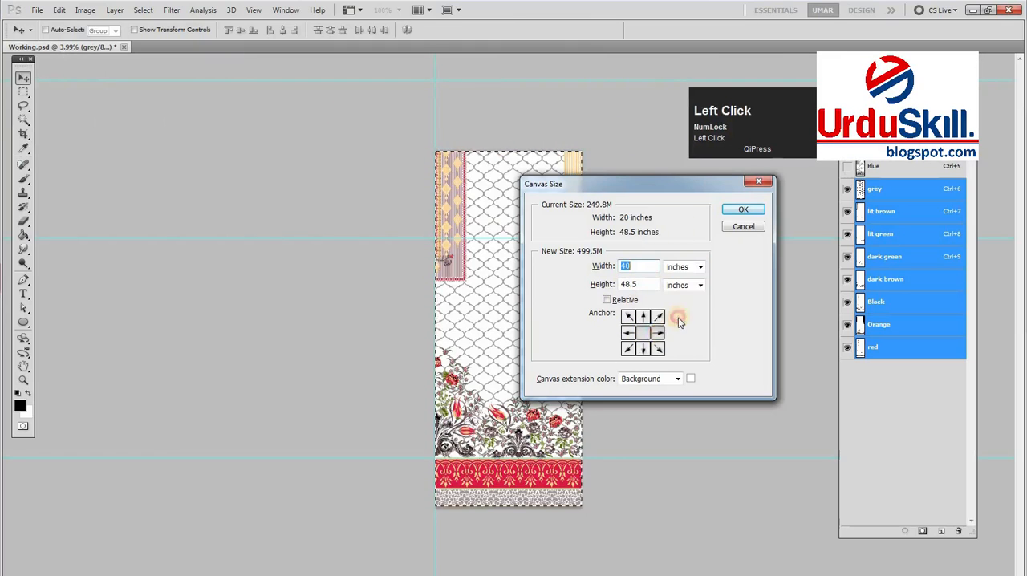
{"action": "left_click", "coordinate": [743, 208]}
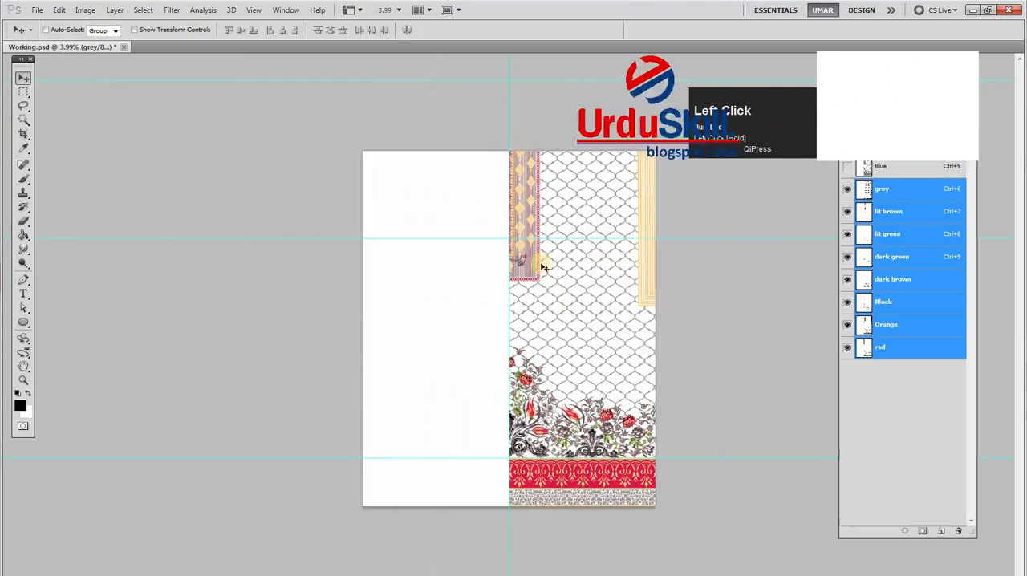
Try moving the design into the blank left half of the canvas, and undo each attempt
{"action": "key", "text": "v"}
{"action": "left_click_drag", "start_coordinate": [568, 327], "coordinate": [484, 323]}
{"action": "key", "text": "ctrl+z"}
{"action": "left_click_drag", "start_coordinate": [603, 423], "coordinate": [497, 419]}
{"action": "key", "text": "ctrl+z"}
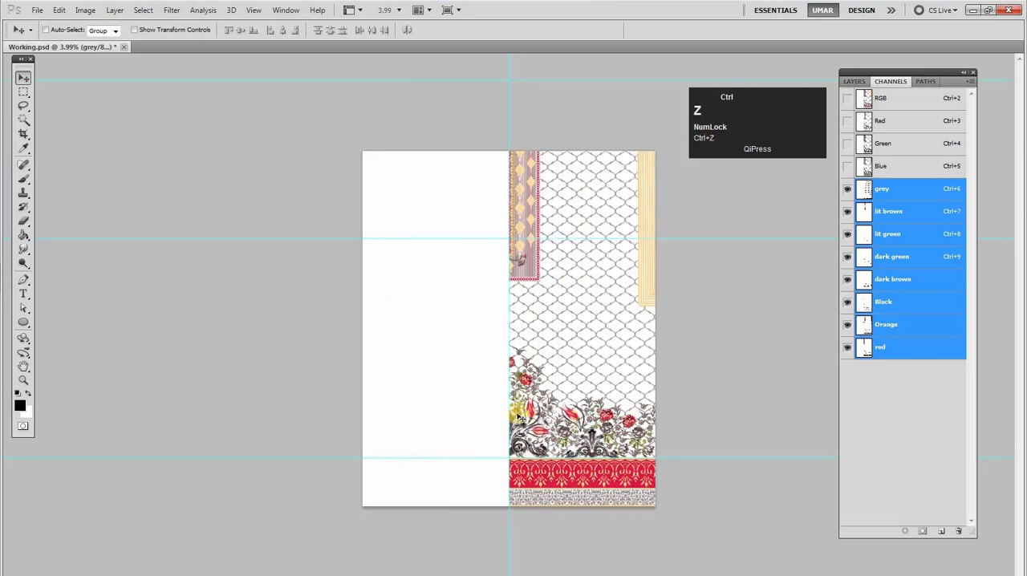
Select the design in the right half, copy it into the blank left half and flip the copy horizontally
{"action": "key", "text": "ctrl+d"}
{"action": "key", "text": "m"}
{"action": "left_click_drag", "start_coordinate": [514, 144], "coordinate": [712, 546]}
{"action": "key", "text": "v"}
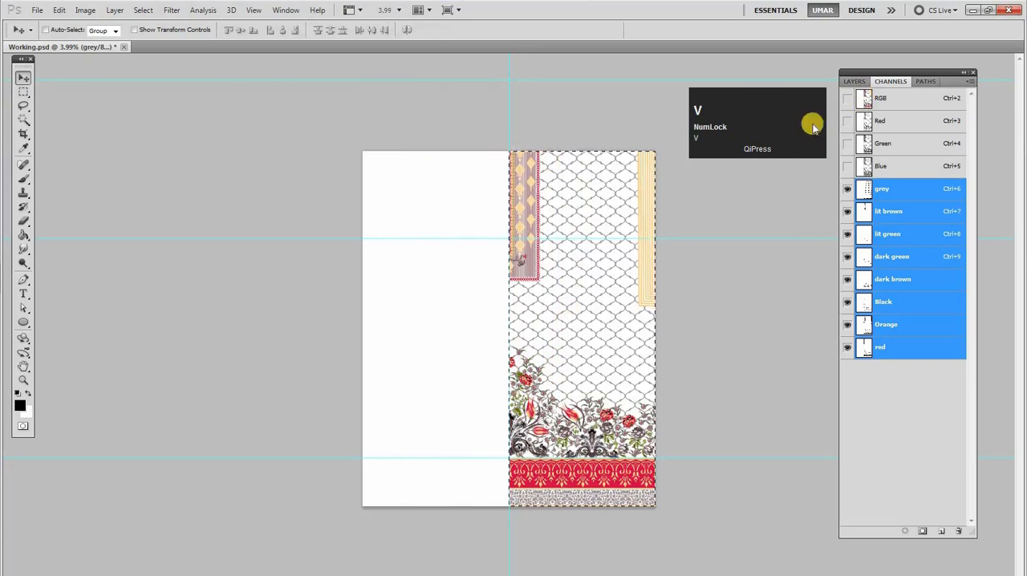
{"action": "left_click_drag", "start_coordinate": [565, 314], "coordinate": [488, 314]}
{"action": "key", "text": "shift+F3"}
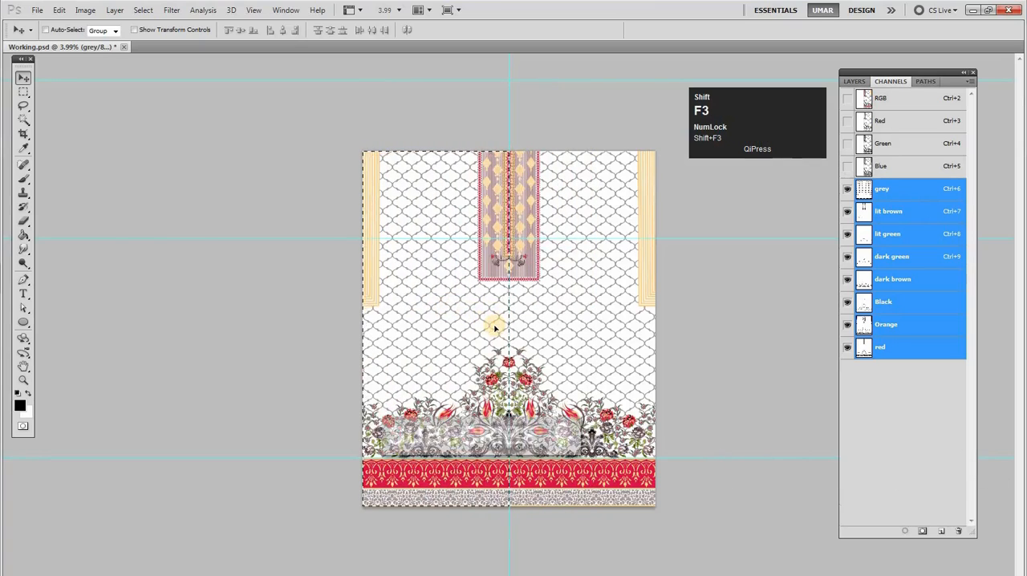
Clear the selection, hide the guides and check the mirrored full-width design
{"action": "key", "text": "ctrl+d"}
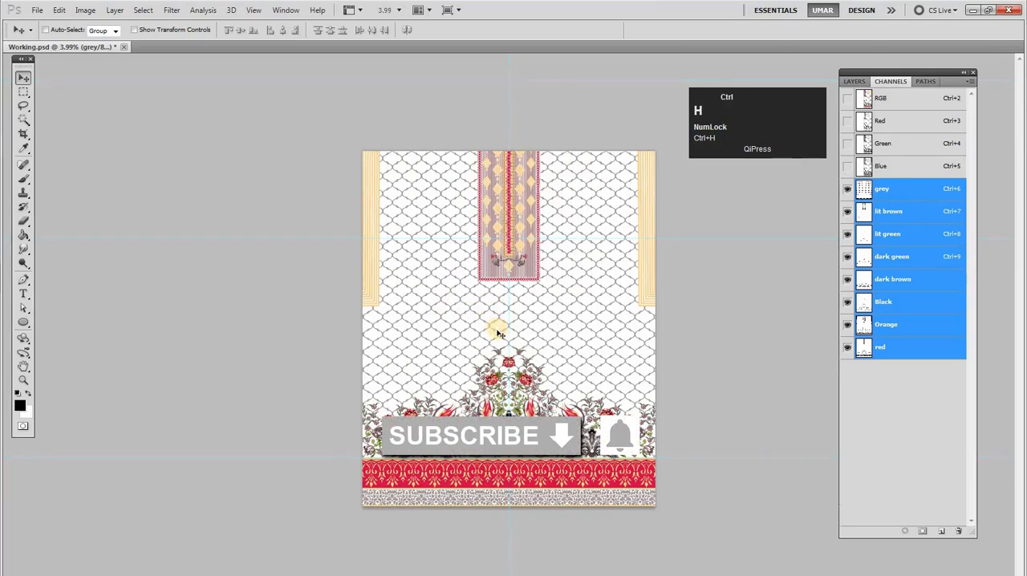
{"action": "left_click", "coordinate": [624, 459], "text": "ctrl"}
{"action": "left_click_drag", "start_coordinate": [575, 475], "coordinate": [580, 473]}
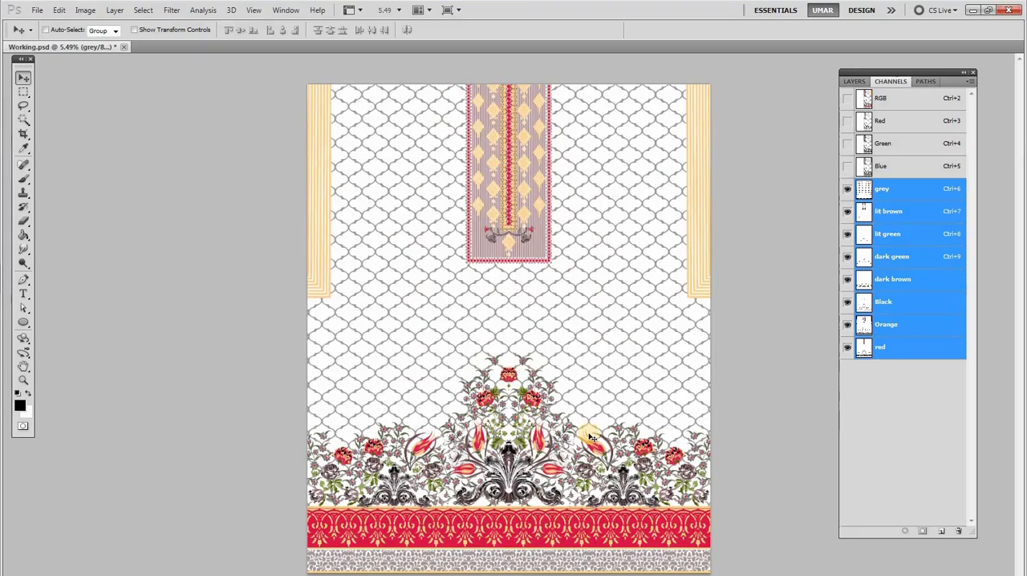
{"action": "left_click", "coordinate": [893, 399]}
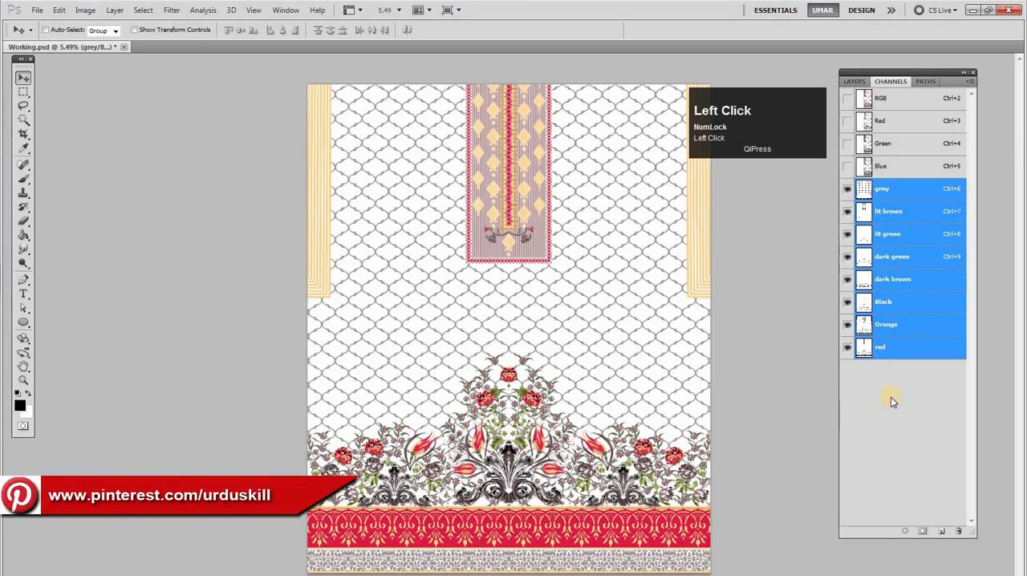